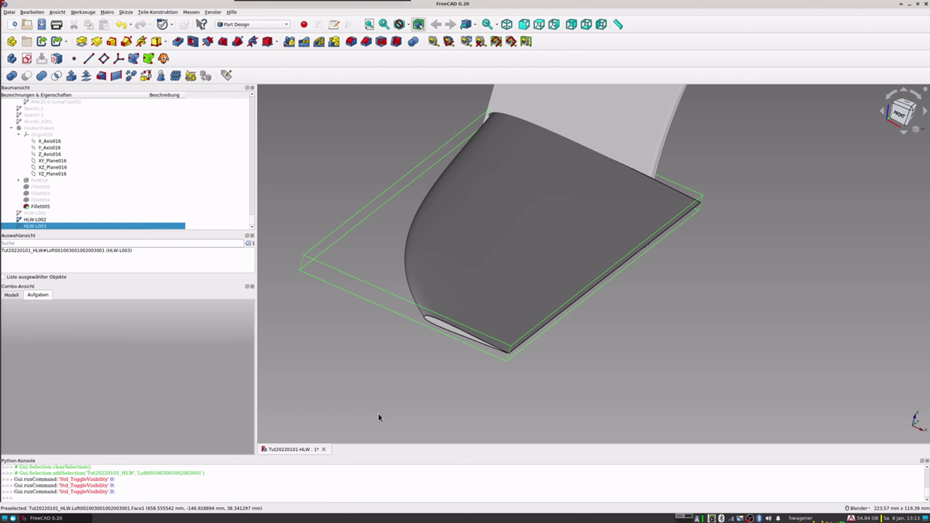
Hide the HLW-L003 loft, view the model from the front, then show the loft again.
click(41, 221)
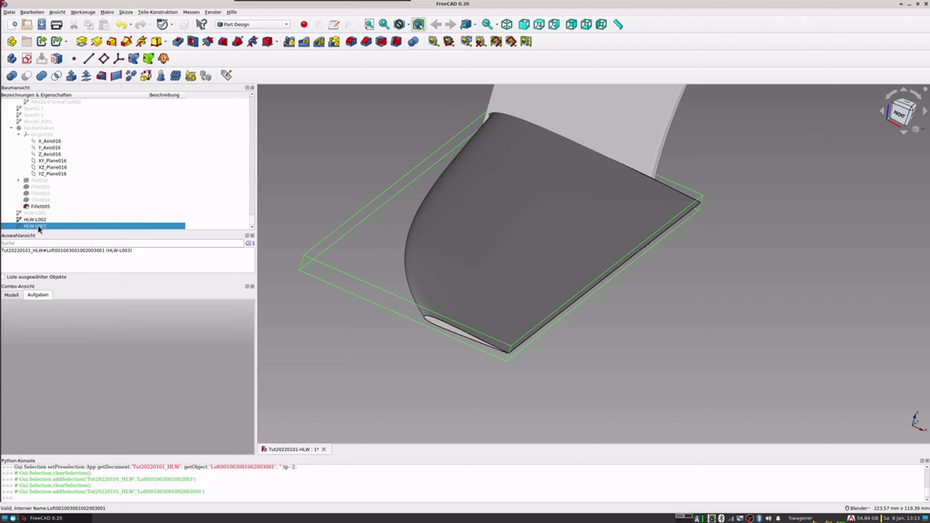
key(space)
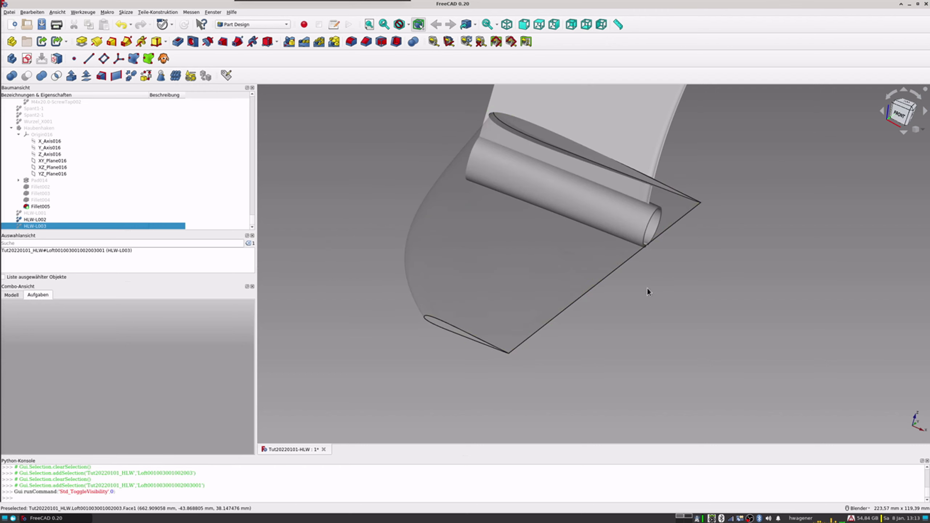
middle_drag(647, 291, 687, 255)
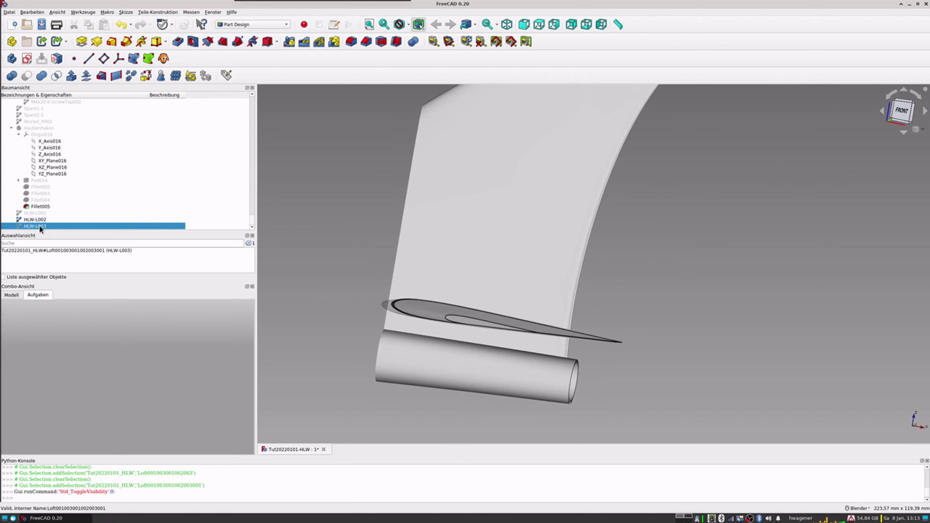
key(space)
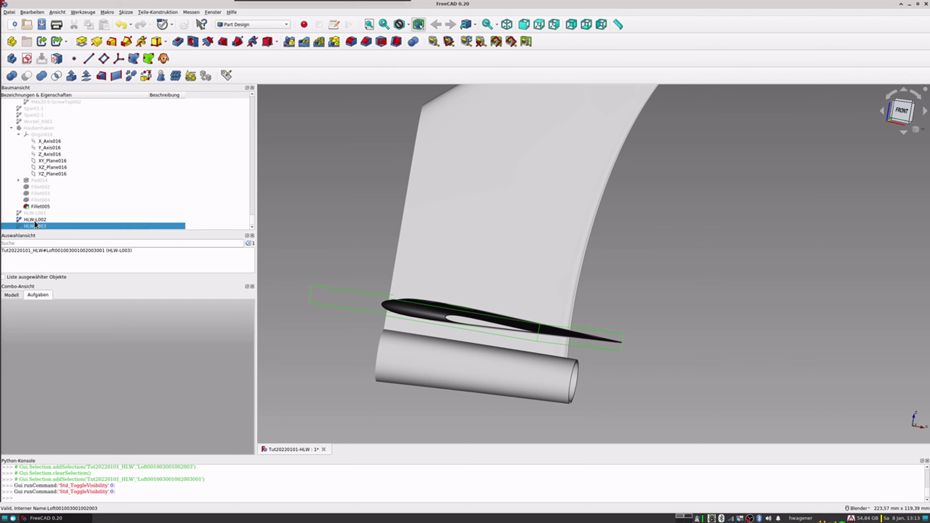
Orbit and zoom around the model to inspect the loft from several angles, including its underside.
scroll(665, 337, down, 3)
scroll(665, 337, down, 3)
middle_drag(657, 343, 631, 311)
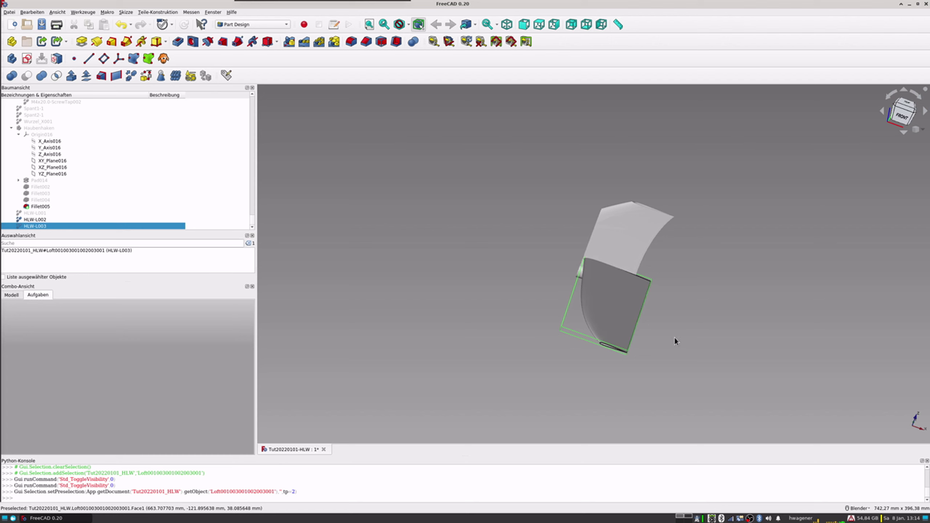
scroll(649, 335, up, 5)
mouse_move(635, 341)
middle_down()
mouse_move(633, 291)
mouse_move(649, 299)
middle_up()
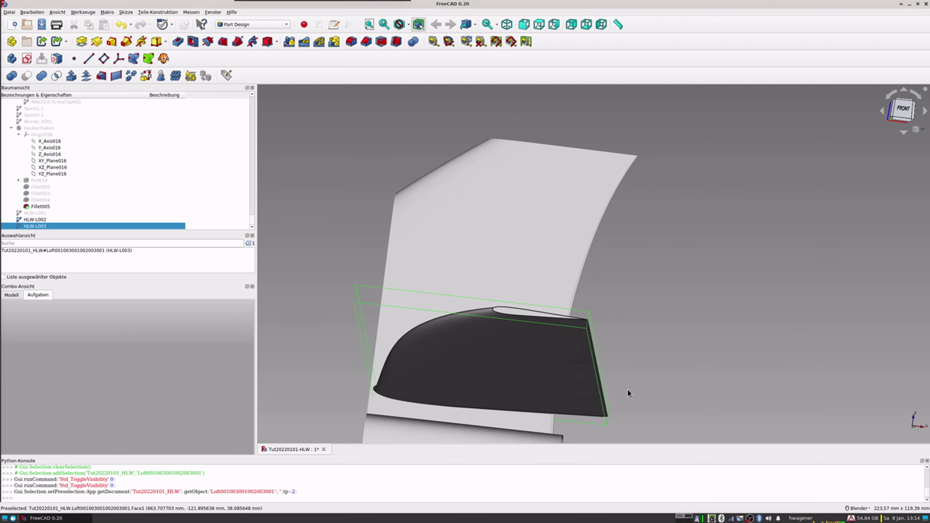
scroll(626, 389, down, 3)
mouse_move(626, 389)
middle_down()
mouse_move(576, 321)
mouse_move(571, 341)
mouse_move(570, 312)
middle_up()
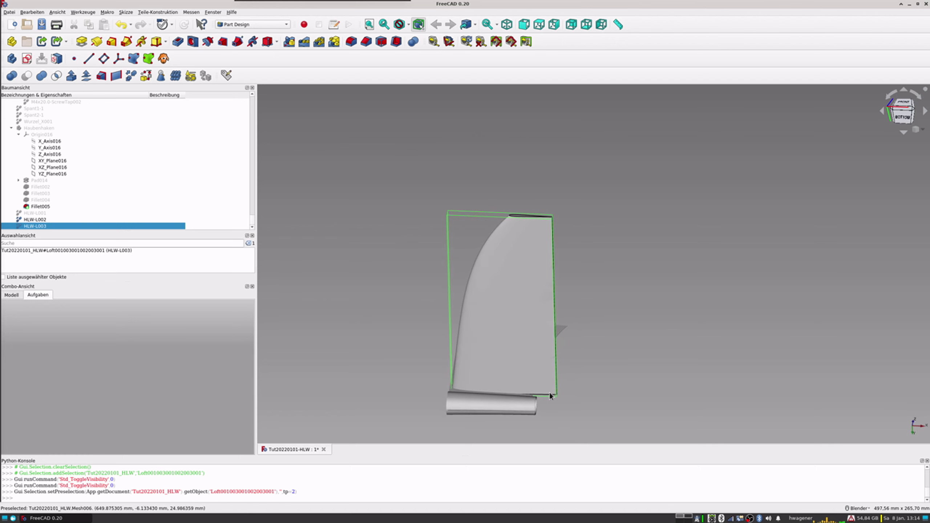
middle_drag(557, 388, 548, 433)
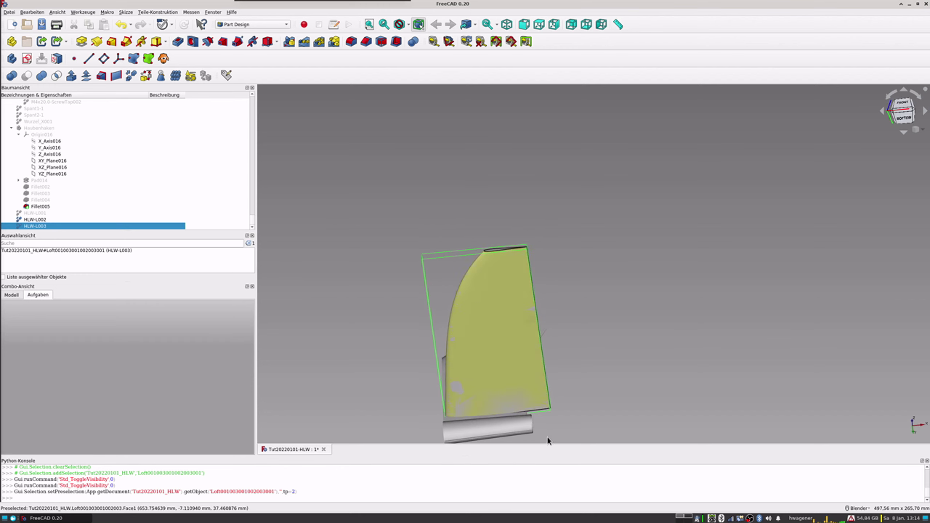
scroll(531, 416, up, 5)
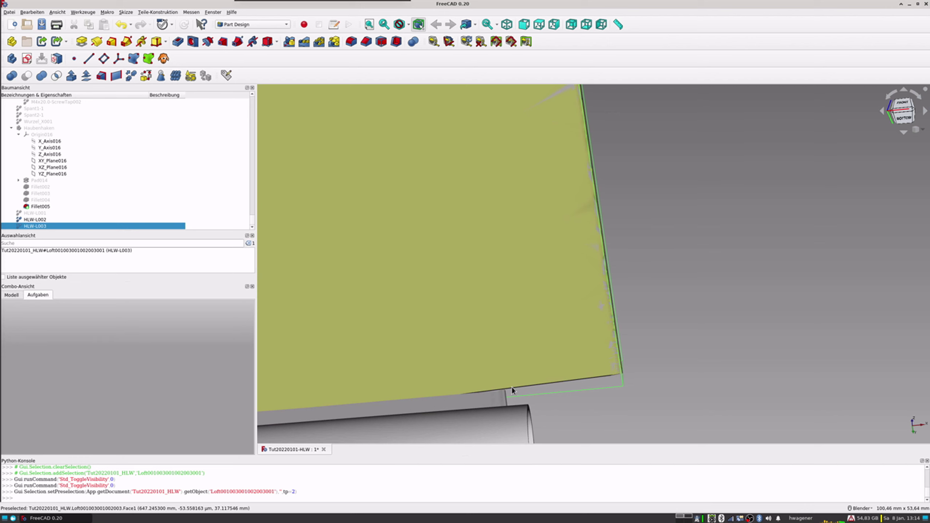
scroll(512, 387, down, 6)
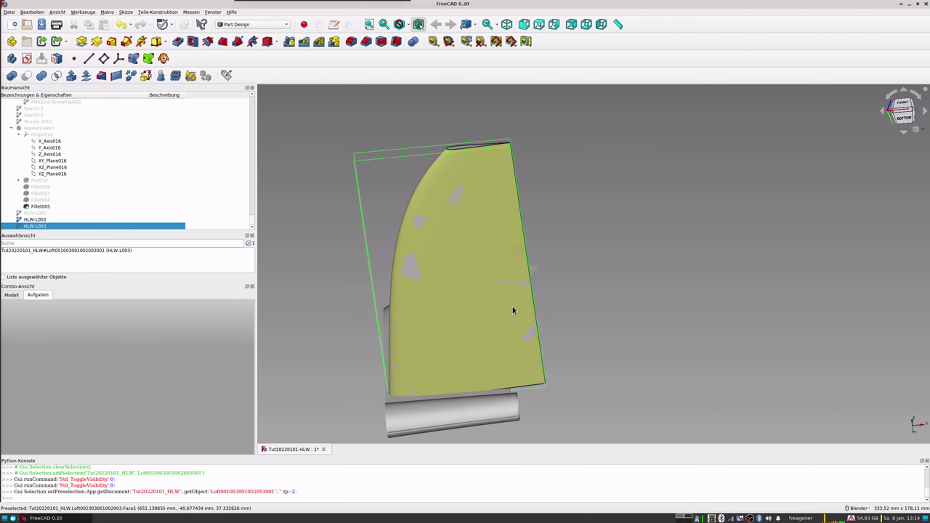
Hide the HLW-L002 loft and orbit to a front view showing the hinge tube.
click(36, 220)
key(space)
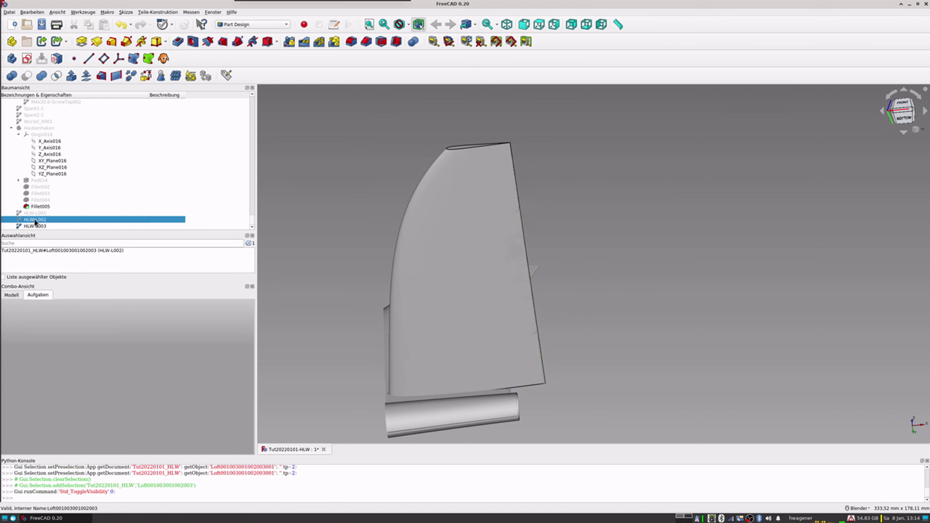
mouse_move(547, 254)
middle_down()
mouse_move(545, 338)
mouse_move(553, 332)
middle_up()
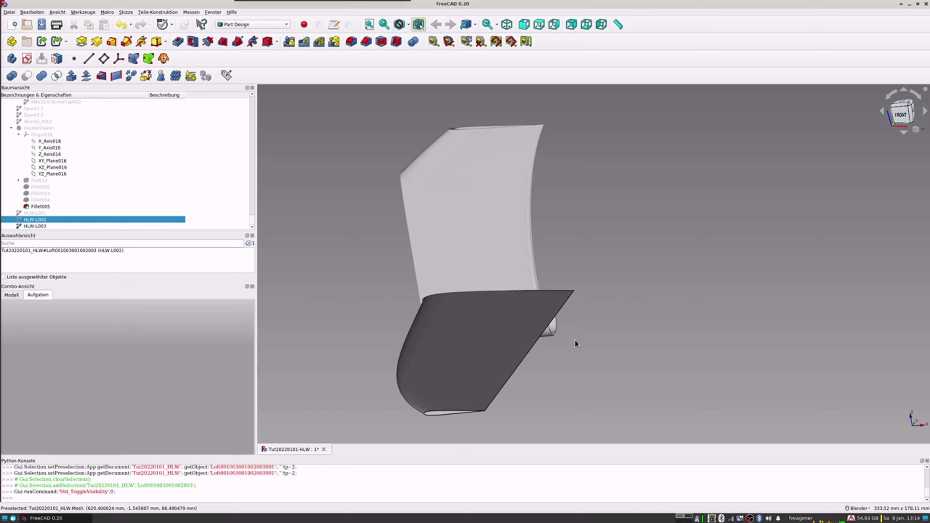
middle_drag(555, 359, 507, 279)
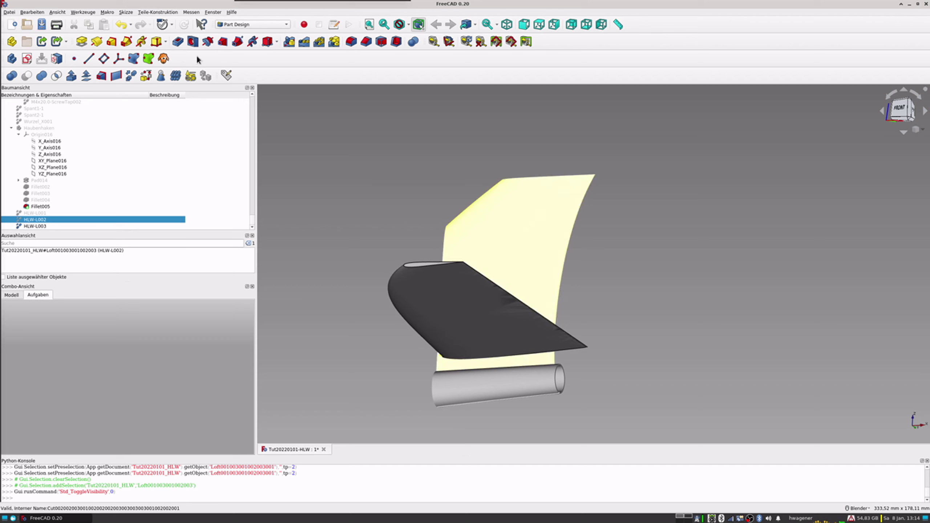
With nothing selected, create a new Body and rename it HR-Flap-Schnitt.
click(339, 151)
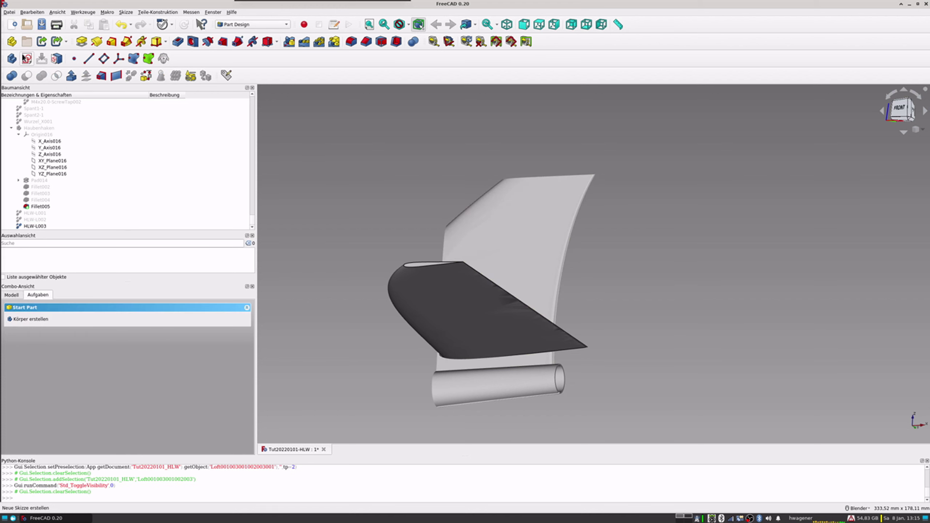
click(12, 59)
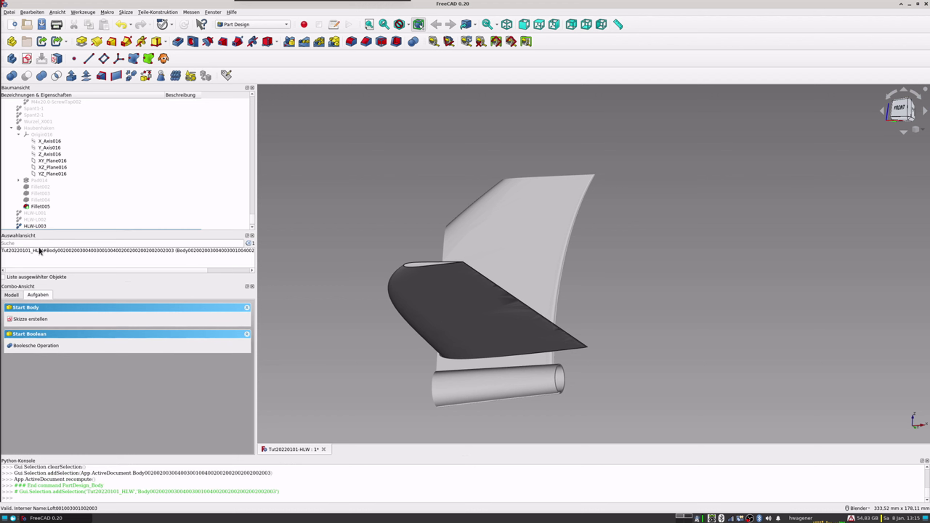
click(37, 220)
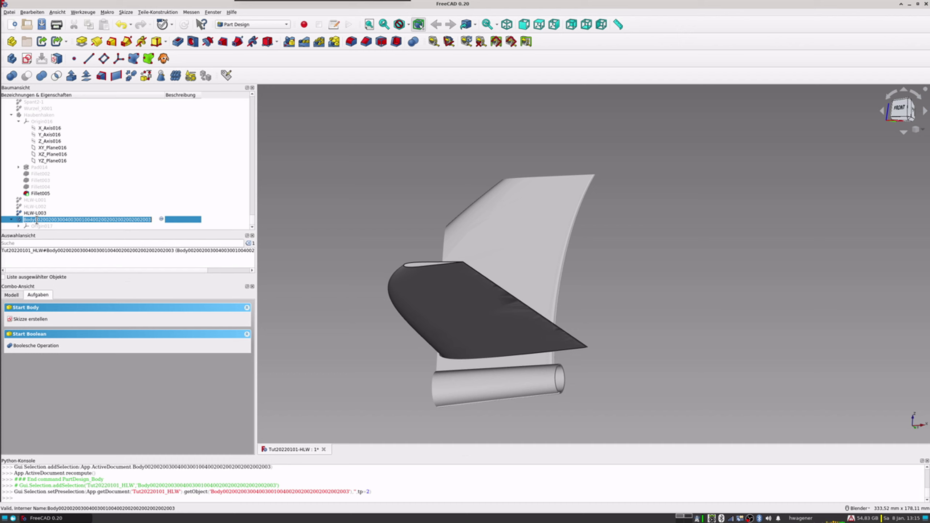
text(HR-)
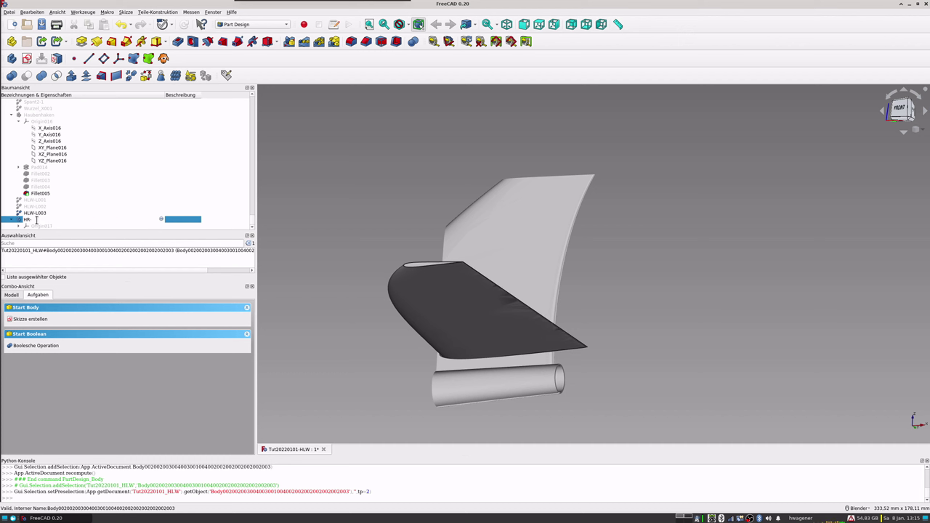
text(Sch)
key(Return)
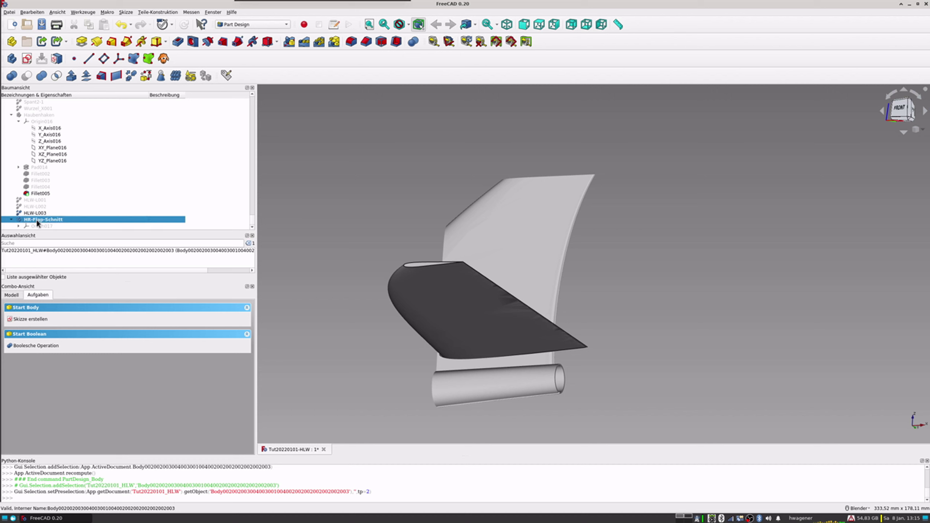
Create a new sketch in HR-Flap-Schnitt attached to XY_Plane017, viewed from the top.
click(26, 60)
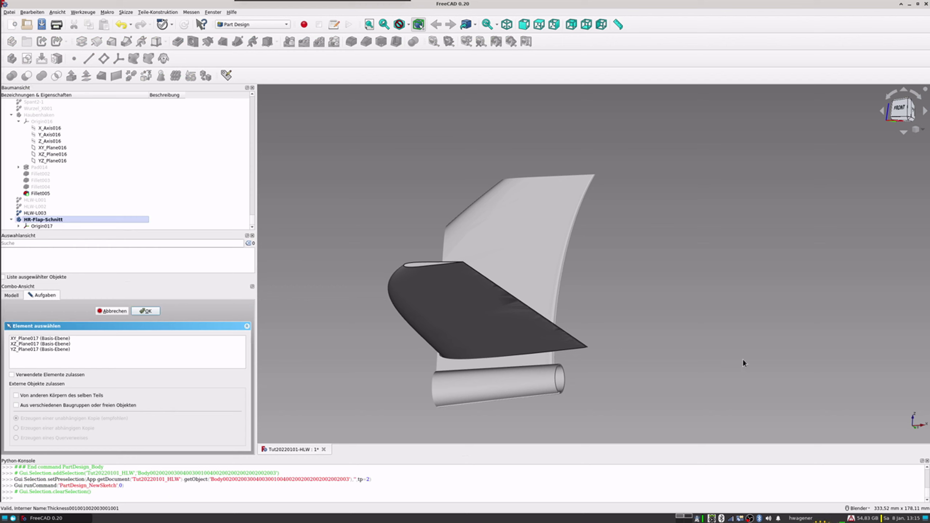
mouse_move(830, 370)
middle_down()
mouse_move(608, 391)
mouse_move(590, 332)
mouse_move(449, 234)
mouse_move(434, 235)
mouse_move(512, 222)
mouse_move(654, 262)
mouse_move(621, 281)
mouse_move(848, 321)
middle_up()
mouse_move(880, 400)
middle_down()
mouse_move(839, 381)
mouse_move(855, 409)
mouse_move(842, 388)
middle_up()
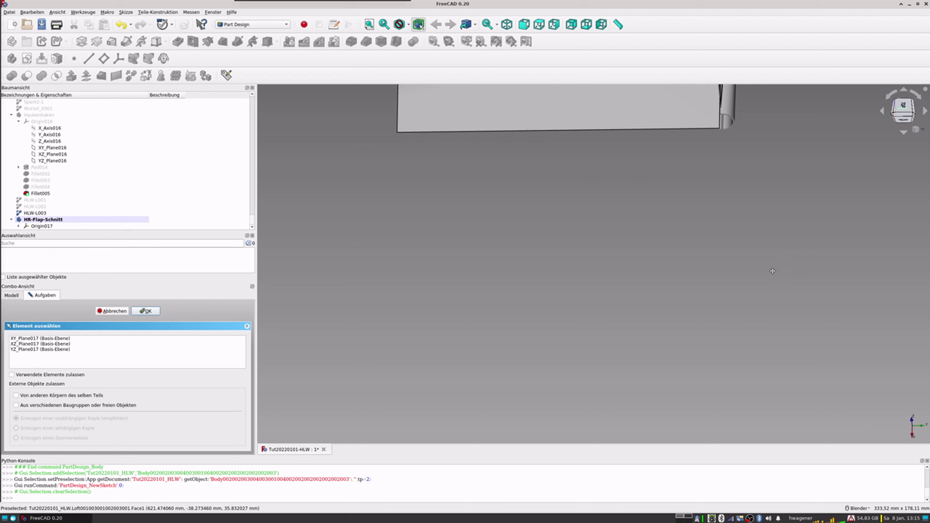
key(2)
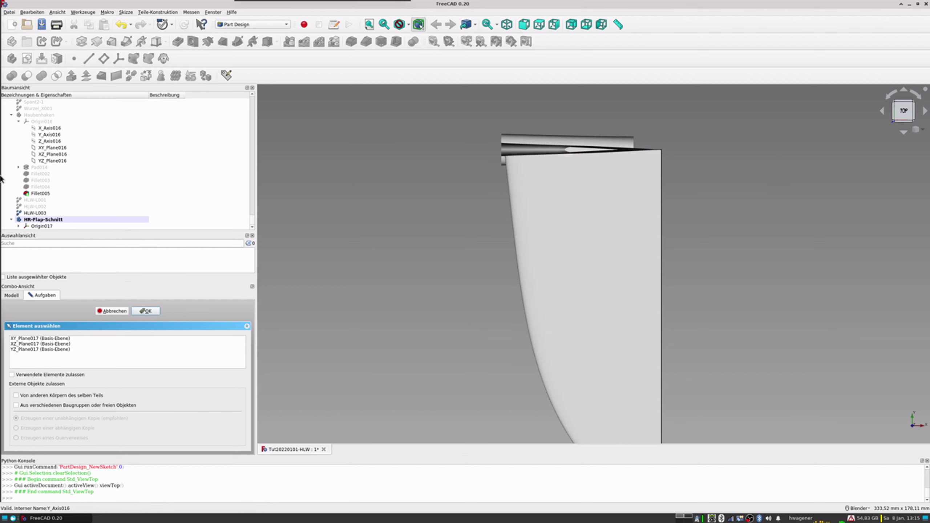
click(39, 340)
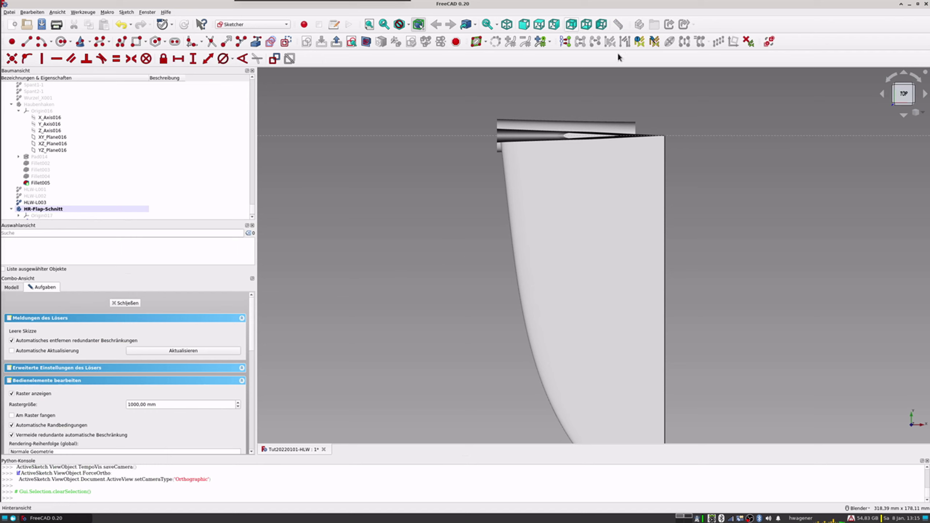
scroll(639, 135, up, 2)
scroll(632, 133, up, 2)
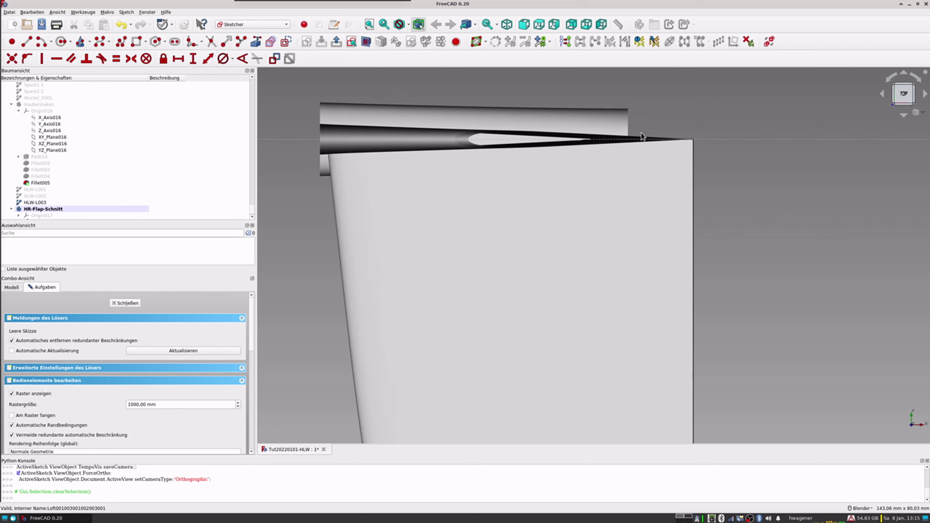
scroll(622, 131, up, 4)
scroll(619, 125, down, 5)
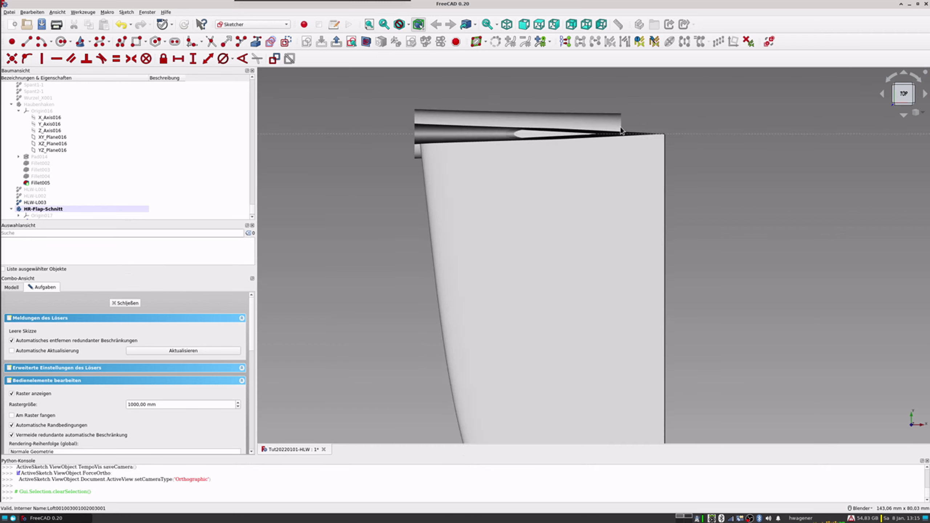
scroll(615, 136, down, 2)
mouse_move(663, 148)
middle_down()
mouse_move(519, 278)
mouse_move(531, 270)
middle_up()
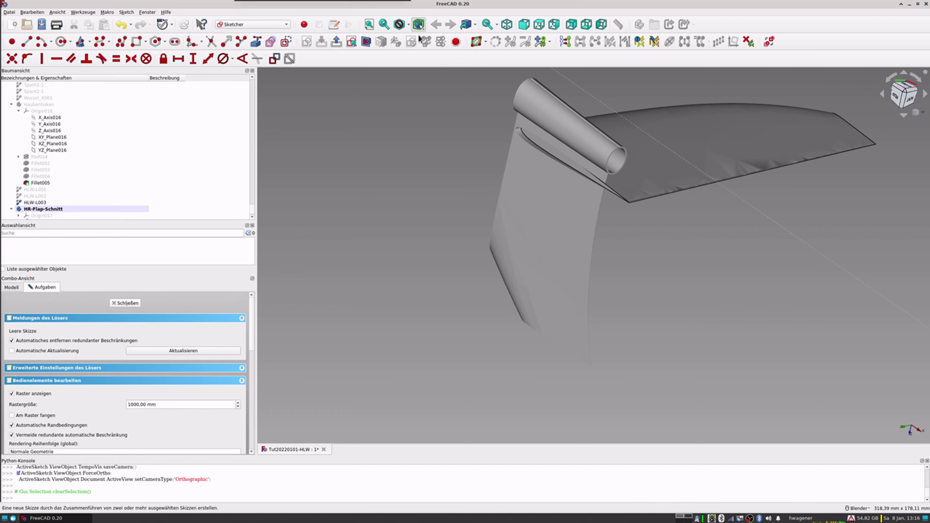
click(364, 43)
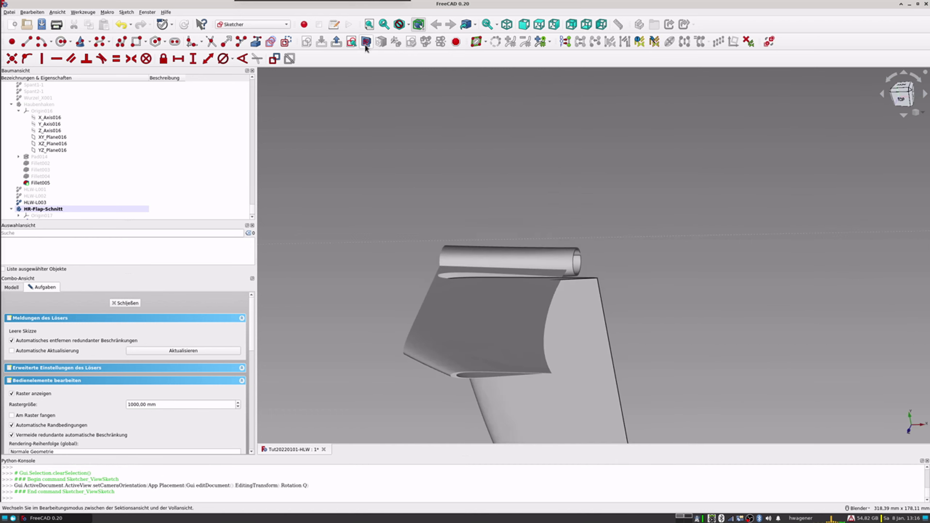
click(365, 43)
click(365, 42)
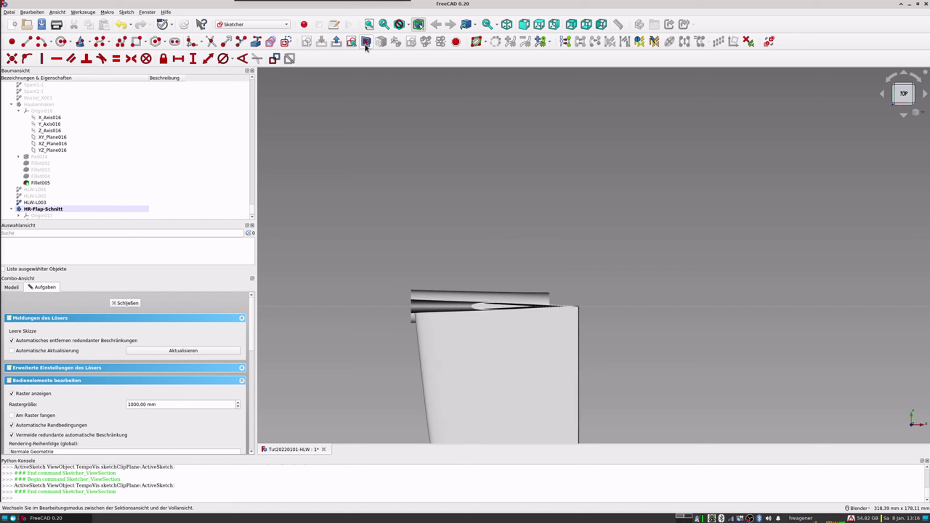
shift+middle_drag(598, 245, 510, 144)
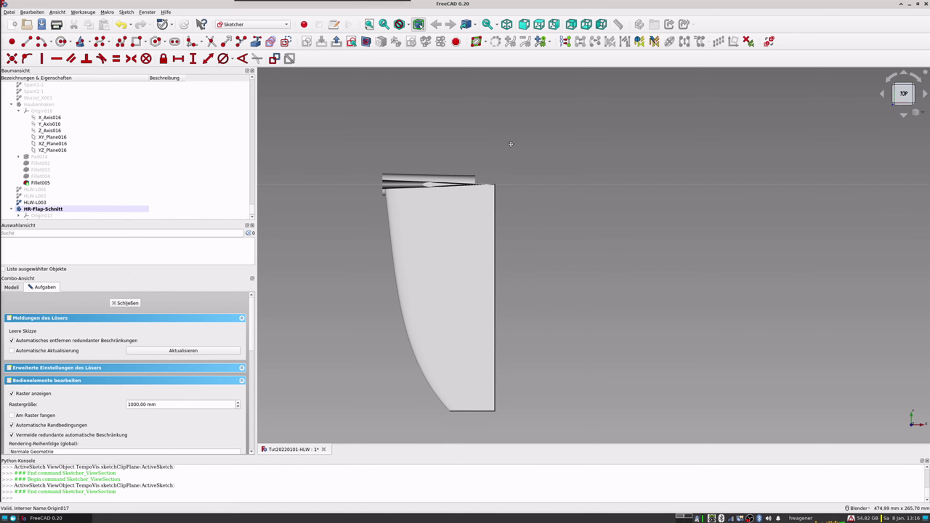
Draw a narrow rectangle beside the fin's trailing edge and select its top corner point.
click(140, 42)
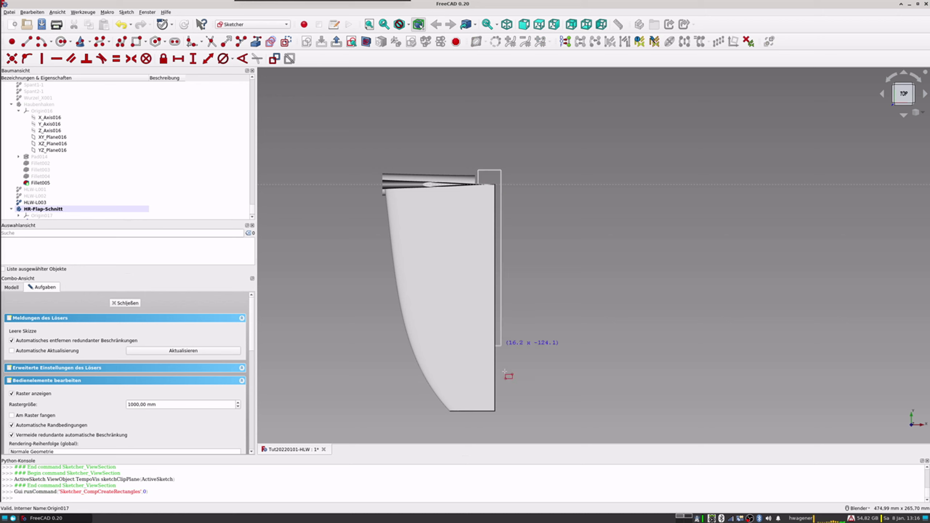
click(509, 429)
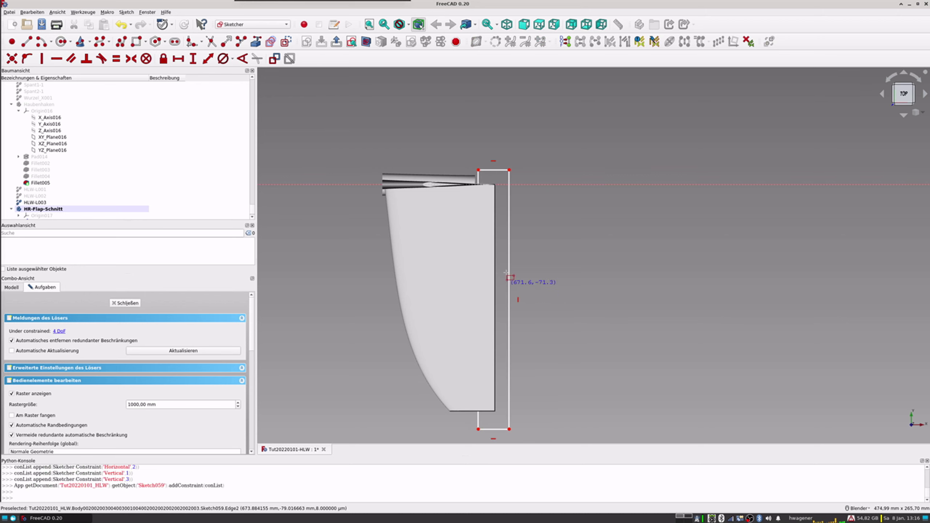
mouse_move(531, 244)
middle_down()
mouse_move(452, 332)
mouse_move(465, 373)
mouse_move(496, 396)
middle_up()
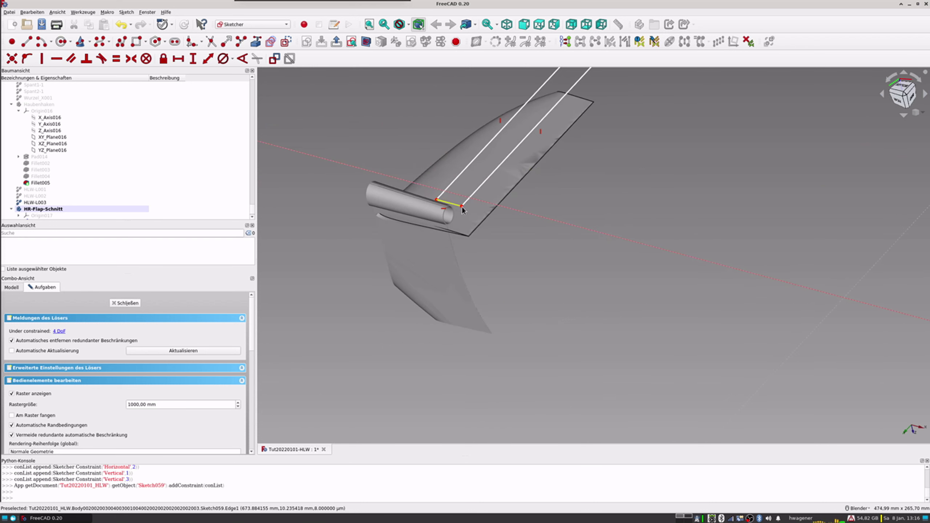
middle_drag(465, 221, 480, 177)
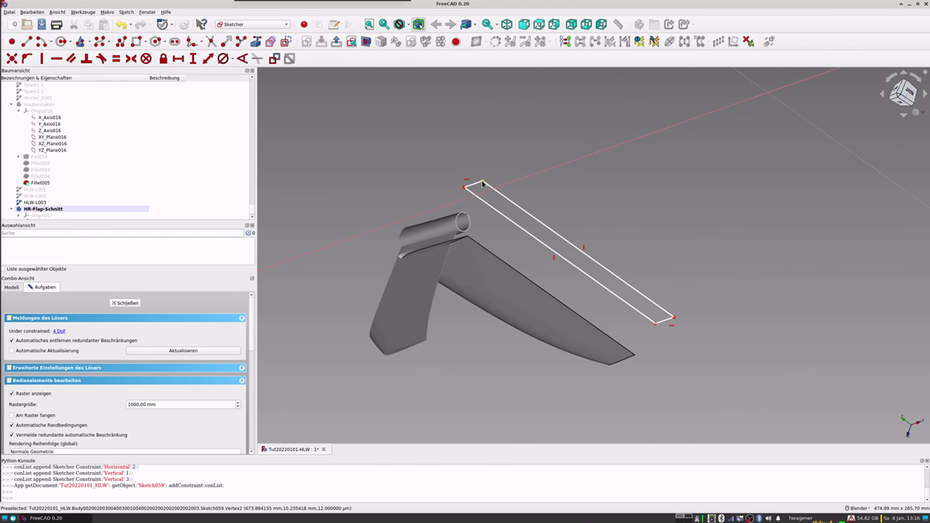
click(482, 182)
scroll(611, 141, down, 3)
scroll(569, 160, down, 3)
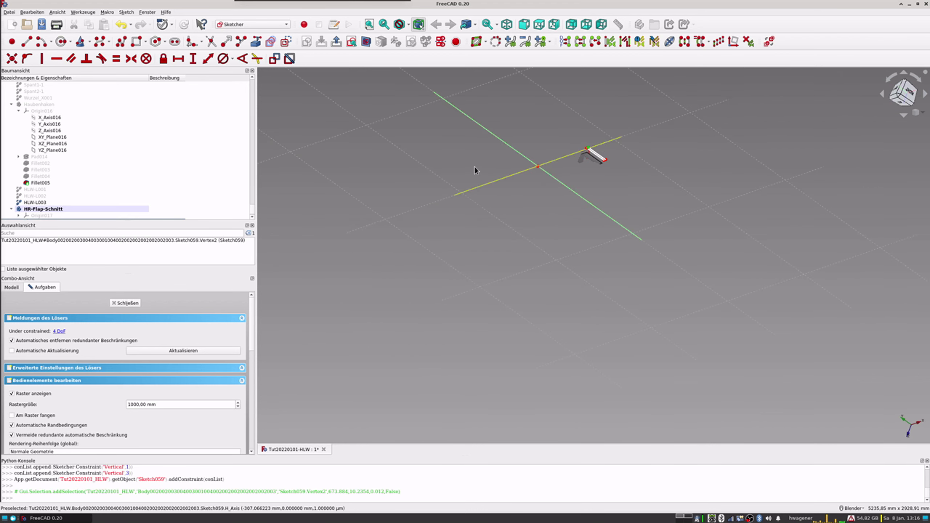
Place the rectangle corner 673.88 mm from the vertical axis and make its top edge 22 mm.
click(500, 140)
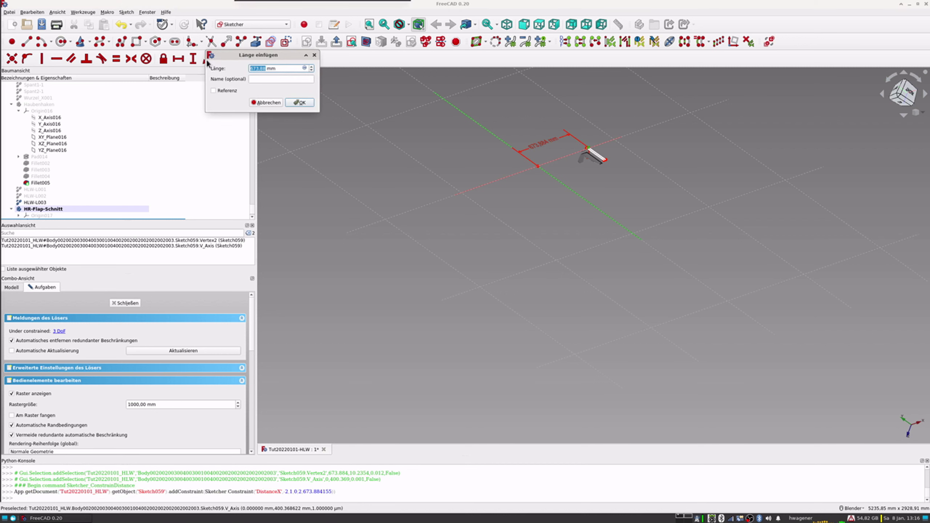
click(300, 103)
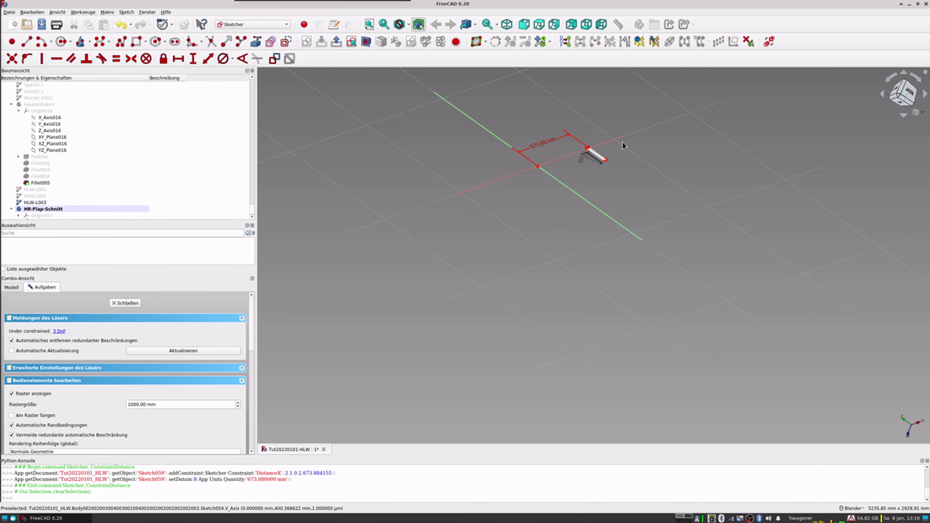
scroll(578, 156, up, 8)
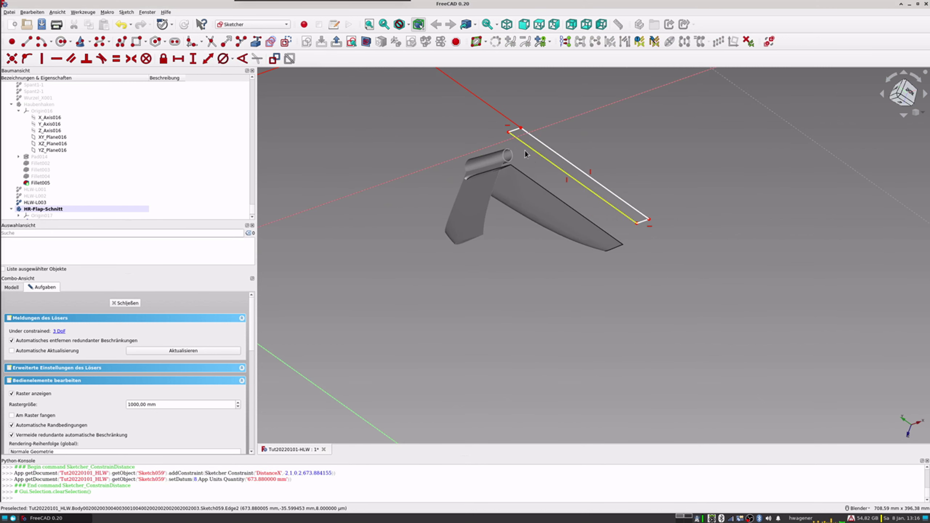
click(515, 130)
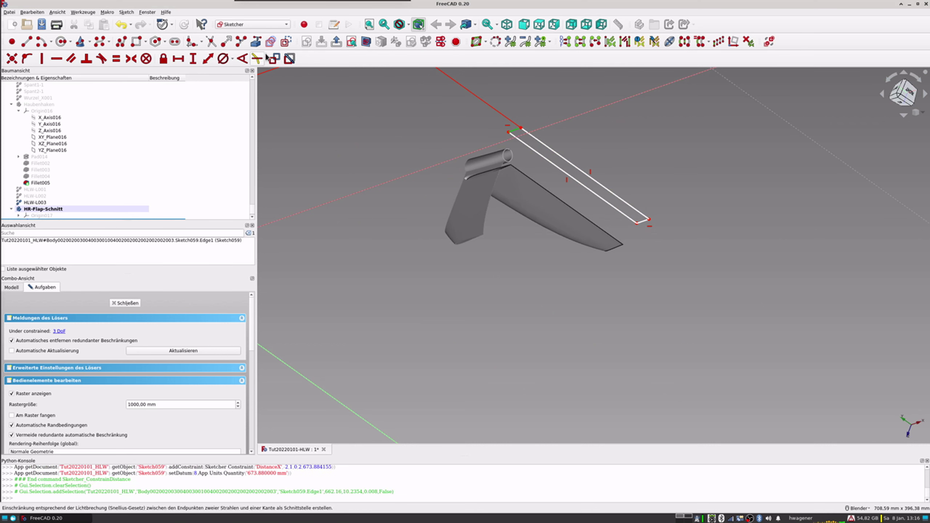
click(208, 59)
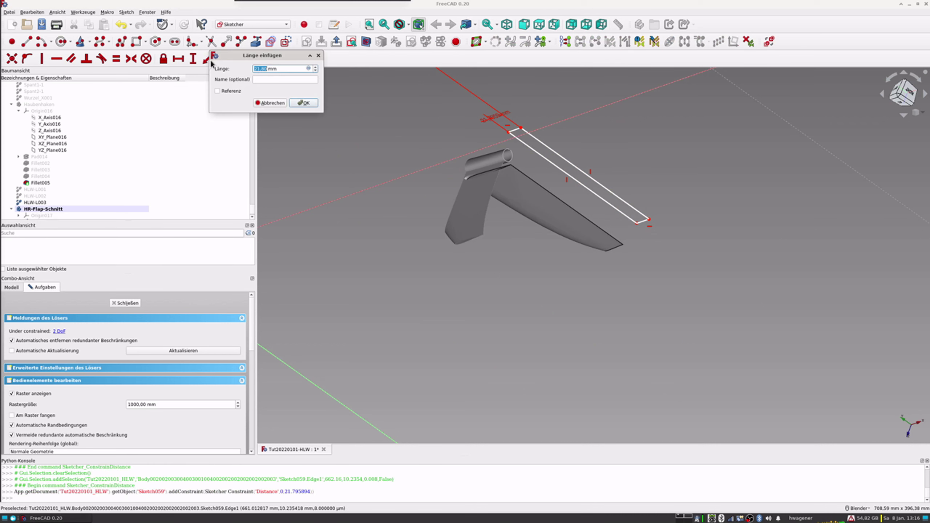
text(22)
key(Return)
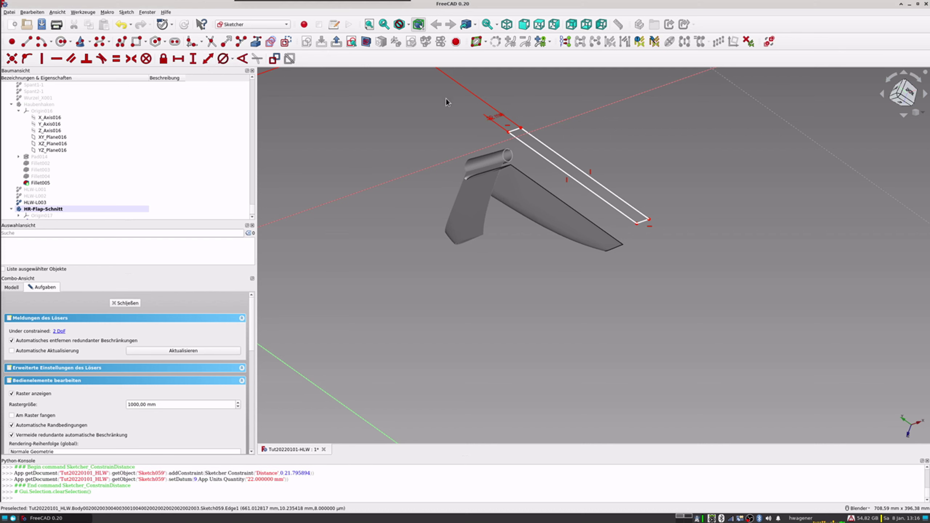
Check the rectangle against the flap from below, then close the sketch.
key(5)
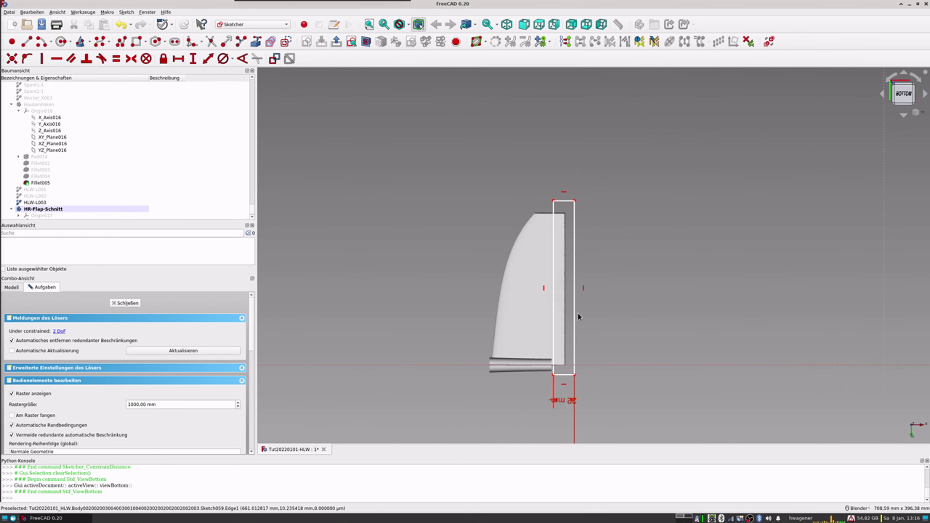
scroll(562, 374, up, 2)
scroll(561, 376, up, 8)
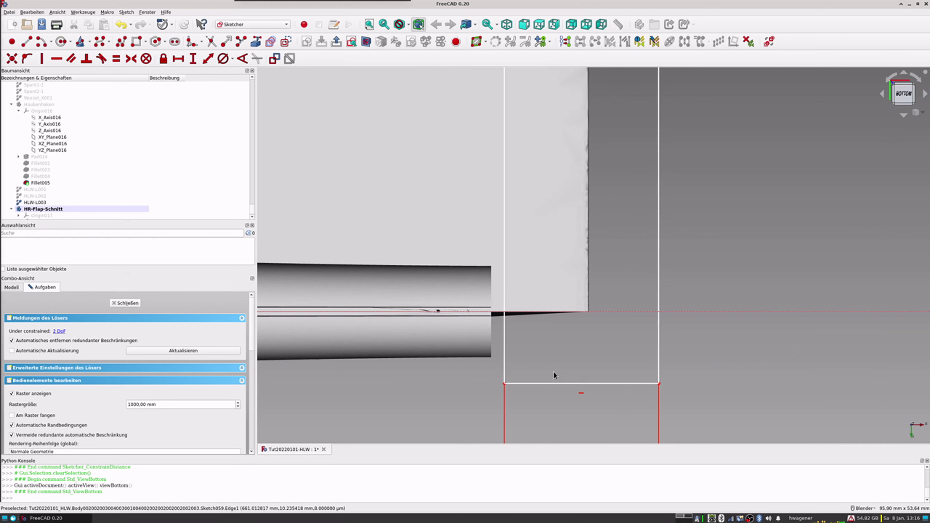
middle_drag(507, 344, 509, 304)
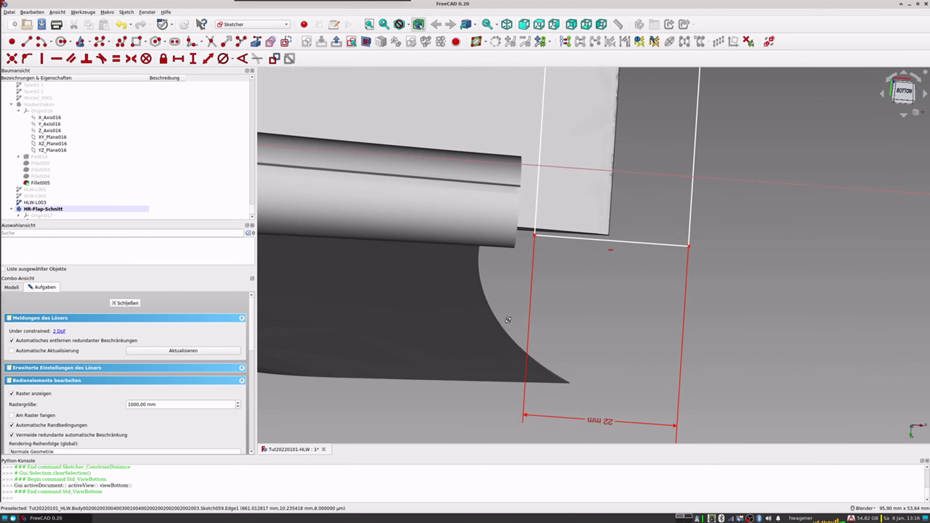
scroll(509, 302, down, 10)
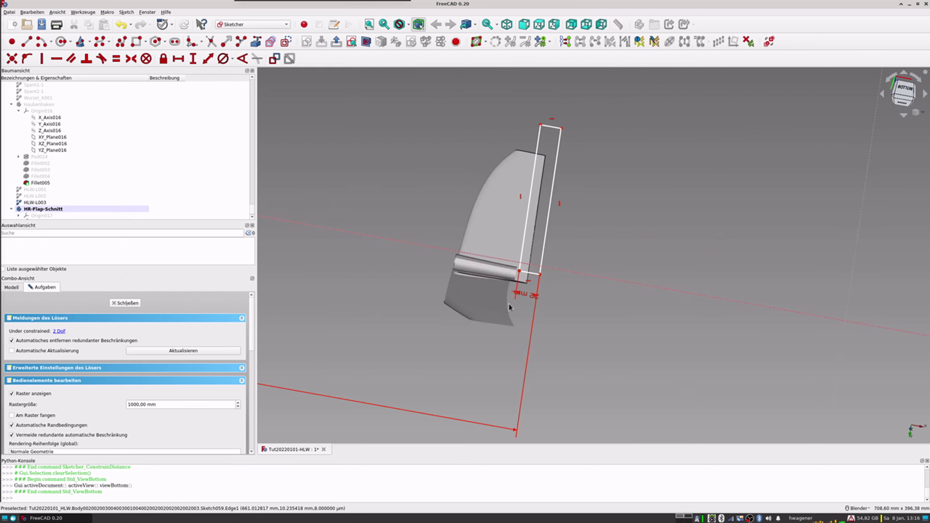
click(128, 302)
Transform the HR-Flap-Schnitt body by dragging it along the blue axis, then confirm.
right_click(40, 227)
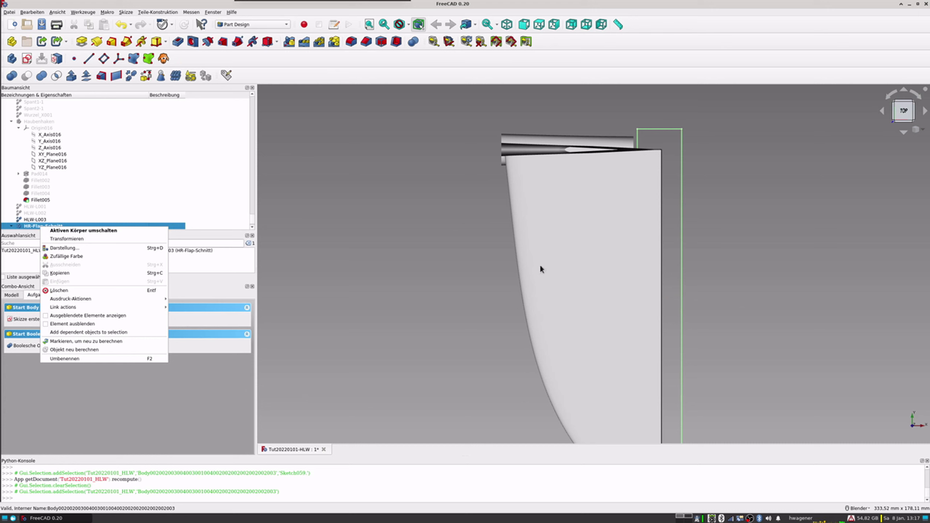
click(634, 274)
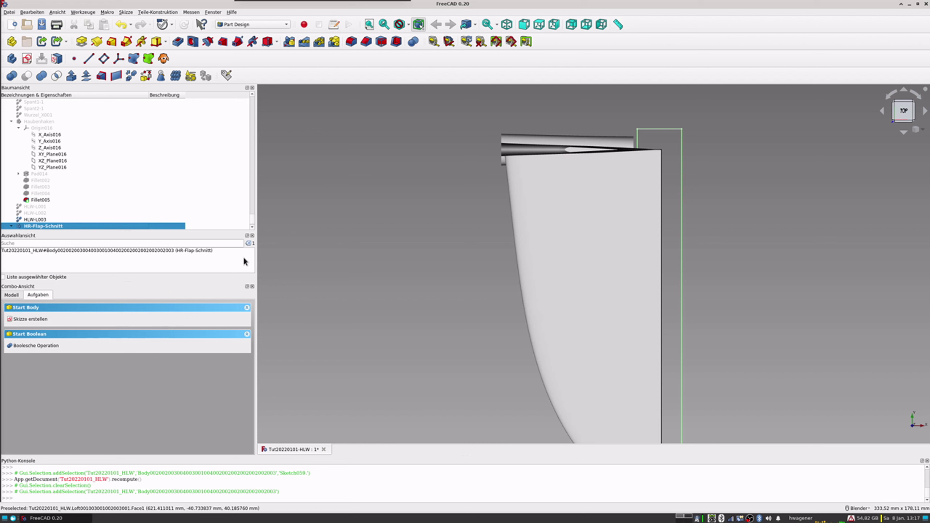
right_click(46, 226)
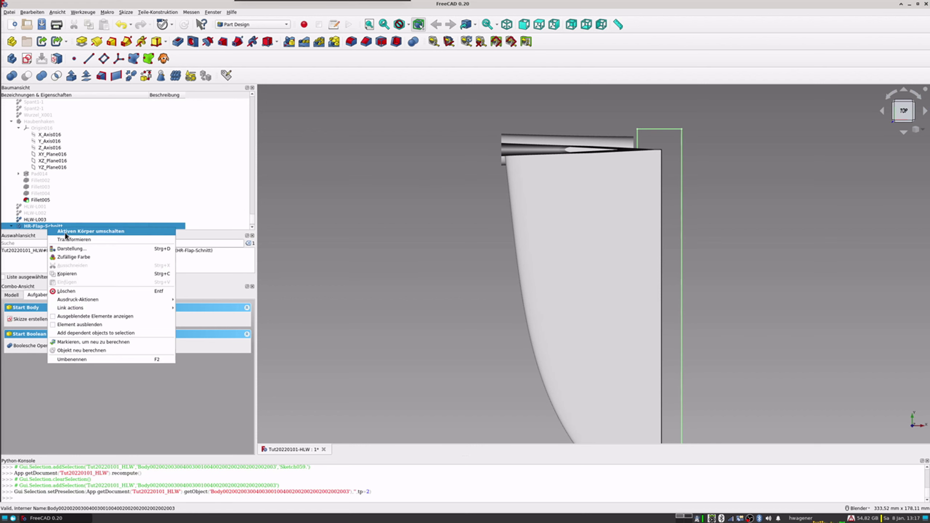
click(84, 241)
mouse_move(469, 216)
middle_down()
mouse_move(516, 280)
mouse_move(577, 307)
mouse_move(461, 307)
middle_up()
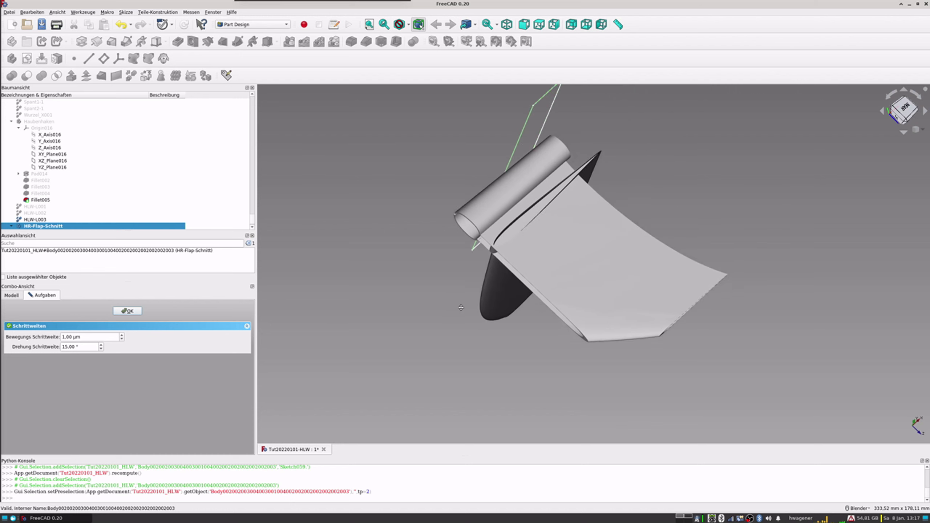
scroll(341, 274, down, 2)
scroll(368, 262, down, 3)
scroll(347, 298, down, 5)
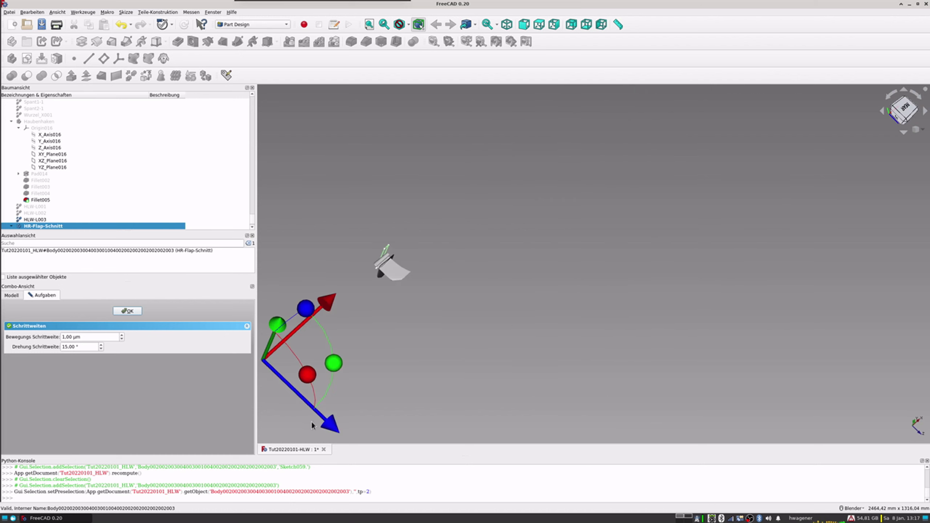
drag(327, 427, 344, 428)
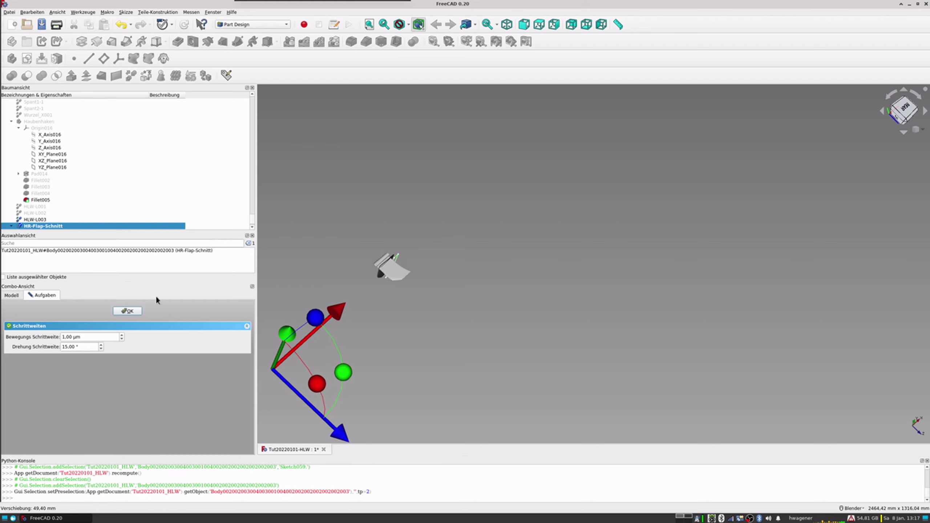
click(128, 311)
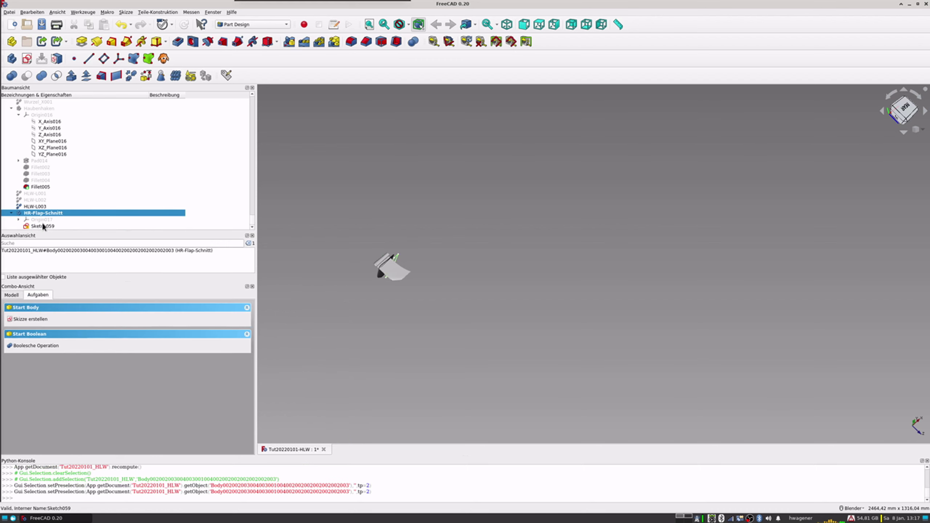
Reopen Sketch059 for editing and hide the HLW-L003 loft to see the rectangle.
double_click(42, 226)
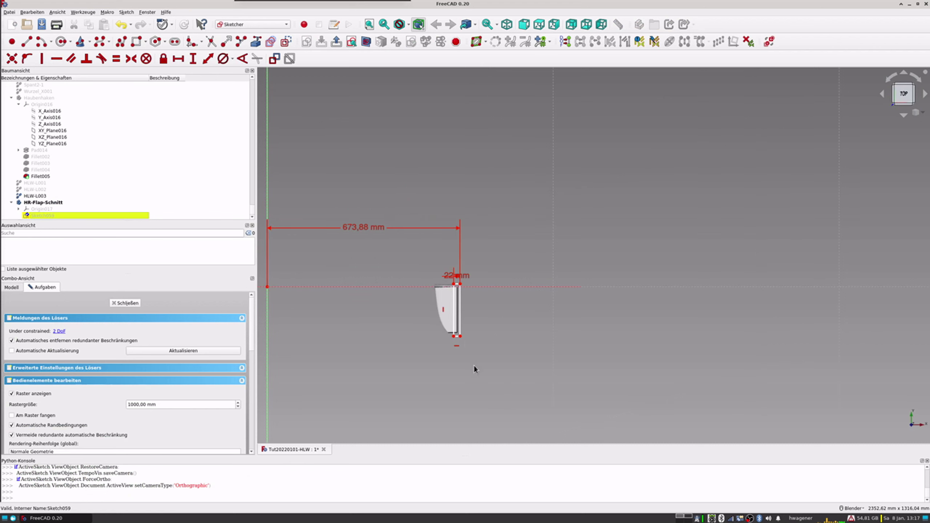
scroll(467, 333, up, 5)
scroll(460, 319, up, 3)
middle_drag(445, 140, 377, 197)
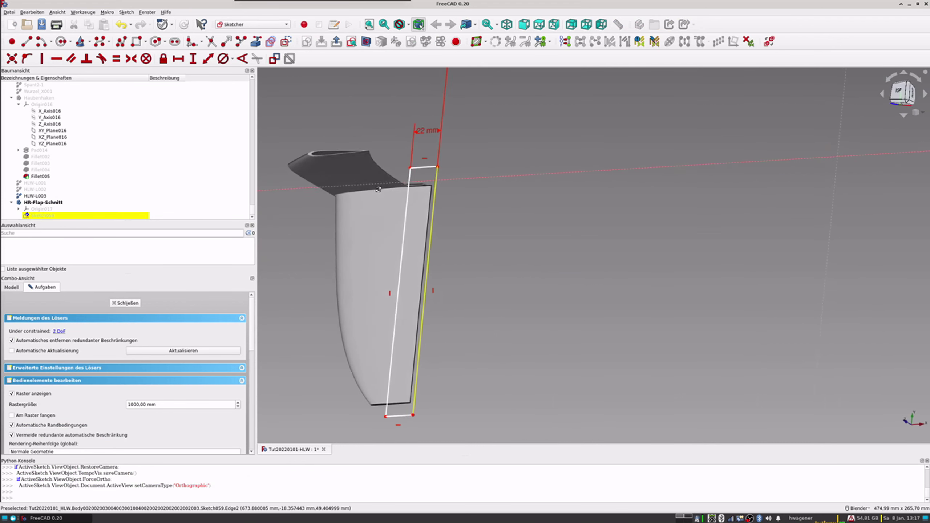
middle_drag(377, 197, 263, 165)
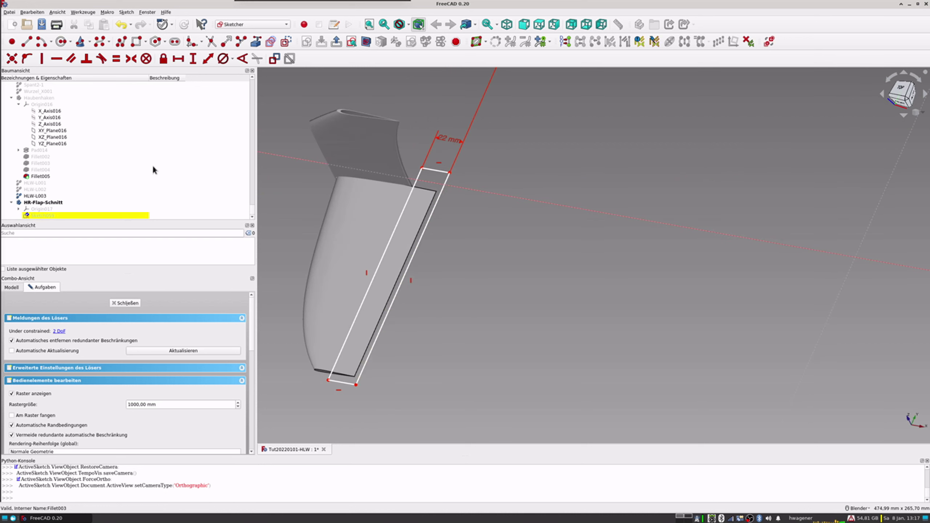
click(34, 196)
key(space)
scroll(350, 239, up, 2)
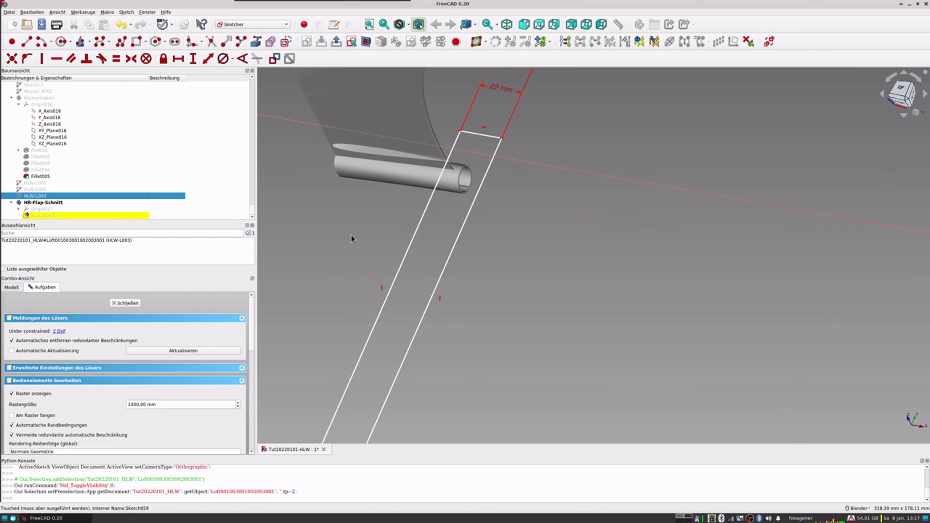
mouse_move(452, 184)
middle_down()
mouse_move(478, 191)
mouse_move(451, 213)
middle_up()
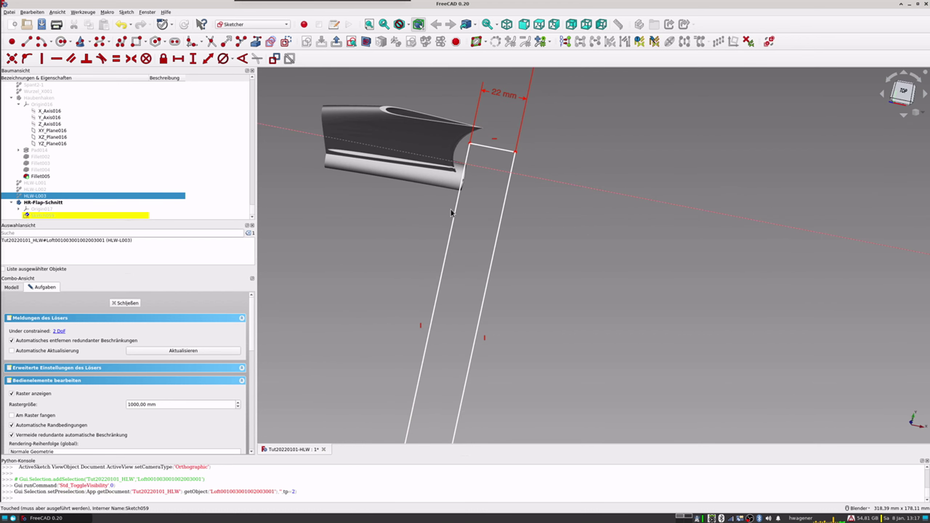
Change the rectangle width from 22 mm to 25 mm and check it from the front.
click(497, 96)
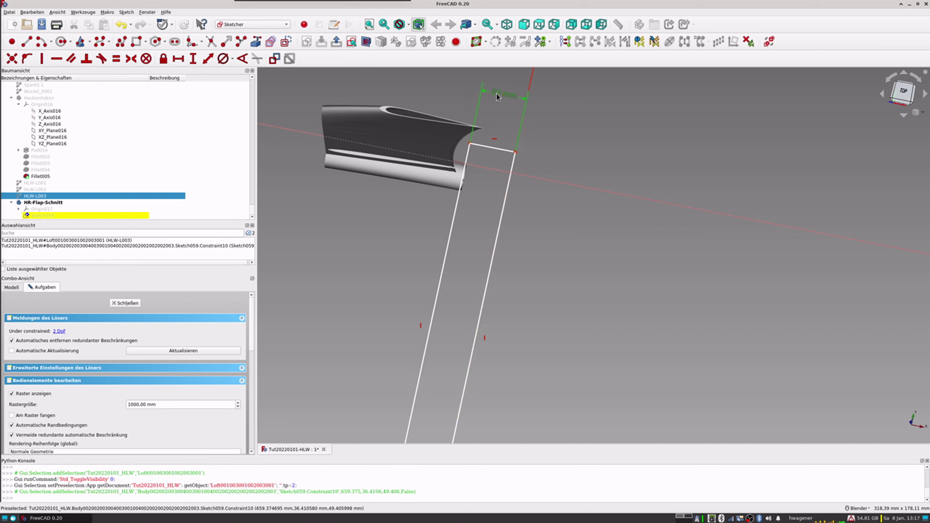
double_click(497, 96)
text(25)
key(Return)
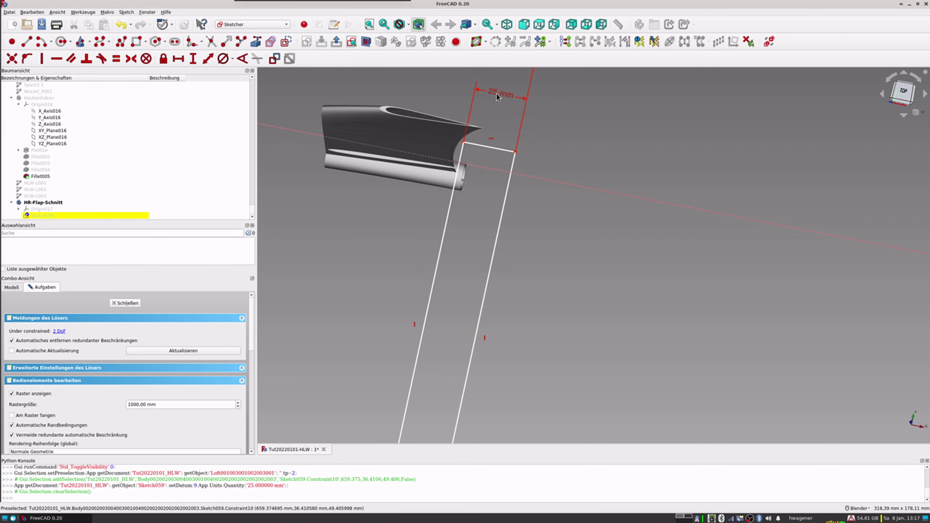
mouse_move(491, 219)
middle_down()
mouse_move(561, 147)
mouse_move(644, 137)
mouse_move(631, 142)
middle_up()
key(1)
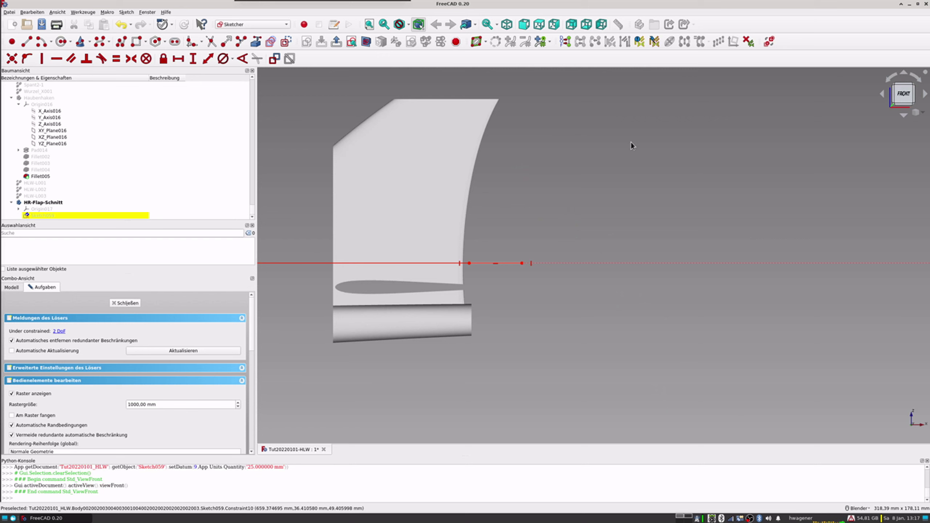
middle_drag(631, 141, 566, 182)
Adjust the rectangle width to 26 mm, then to 27 mm.
double_click(499, 174)
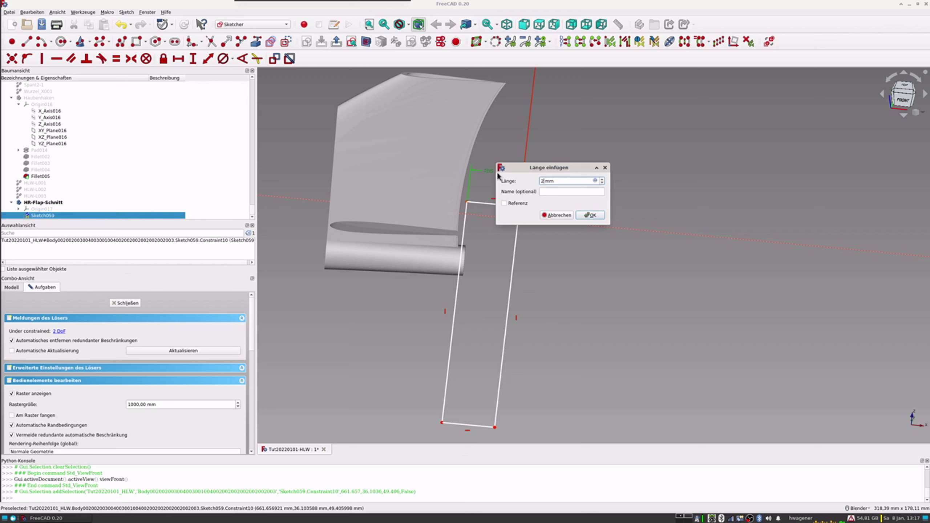
text(6)
key(Return)
key(1)
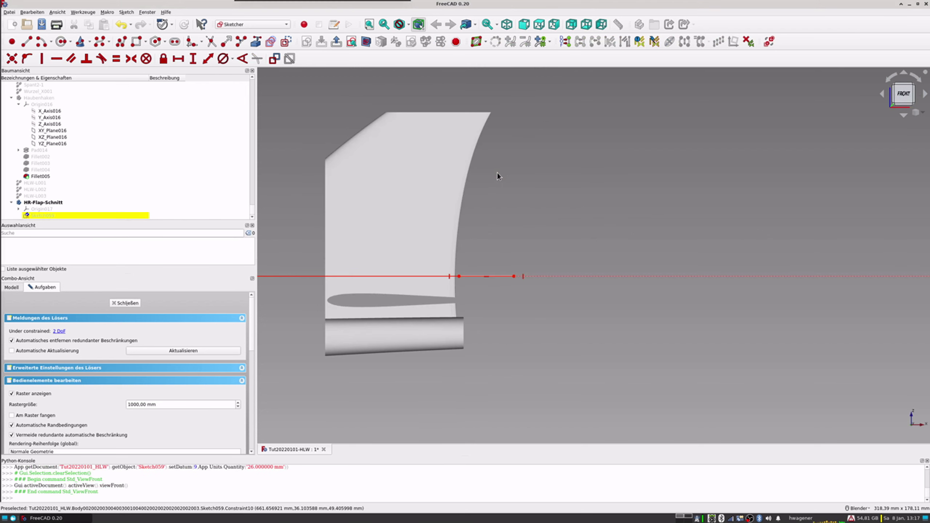
scroll(535, 198, up, 5)
middle_drag(536, 198, 498, 193)
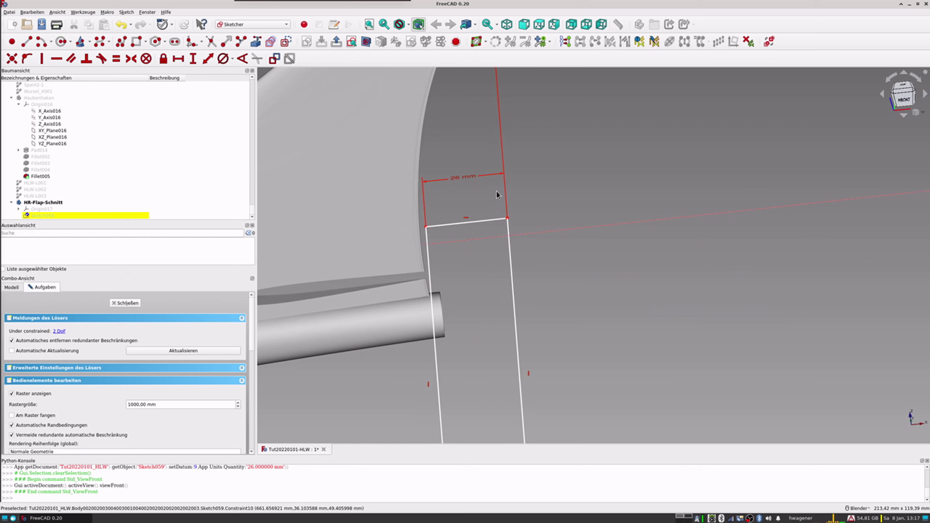
double_click(462, 179)
text(27)
key(Return)
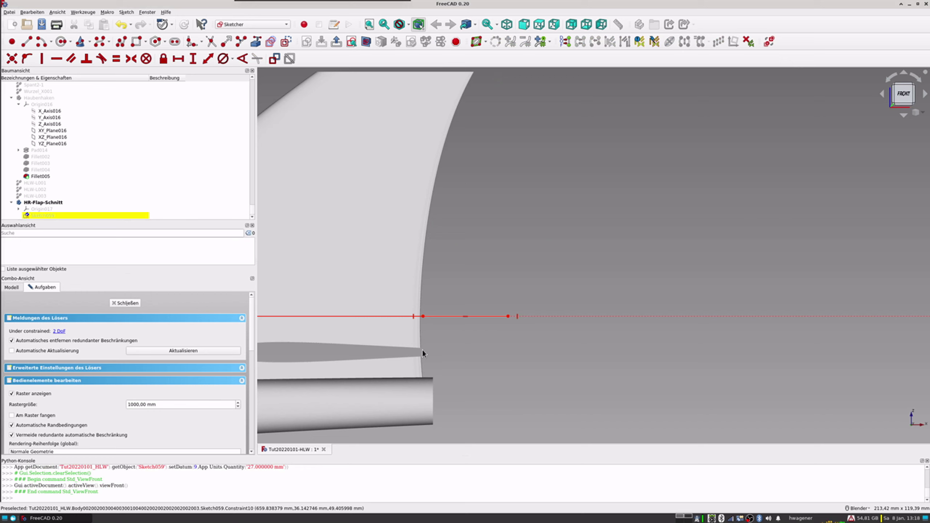
Set the rectangle width to 26.5 mm and review it from the front view.
mouse_move(459, 341)
middle_down()
mouse_move(463, 349)
mouse_move(460, 223)
middle_up()
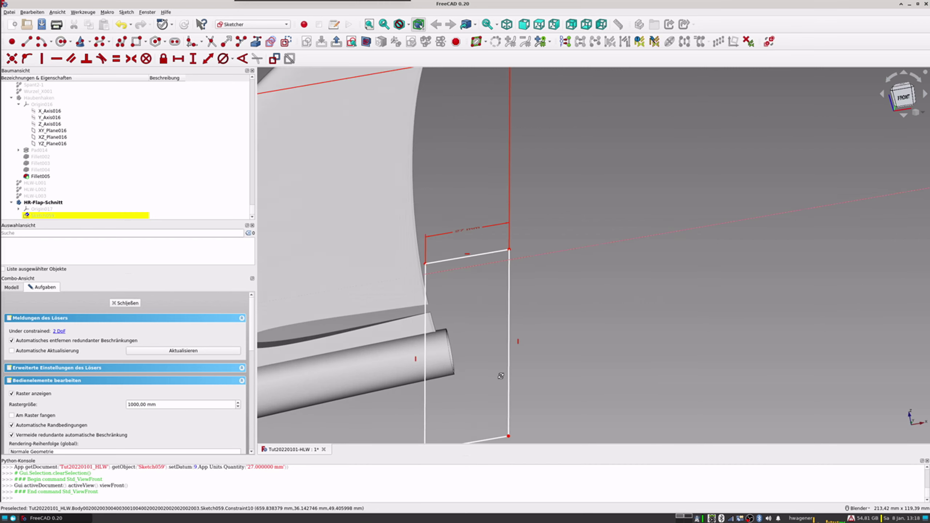
double_click(462, 226)
text(2)
text(,5)
key(Return)
key(1)
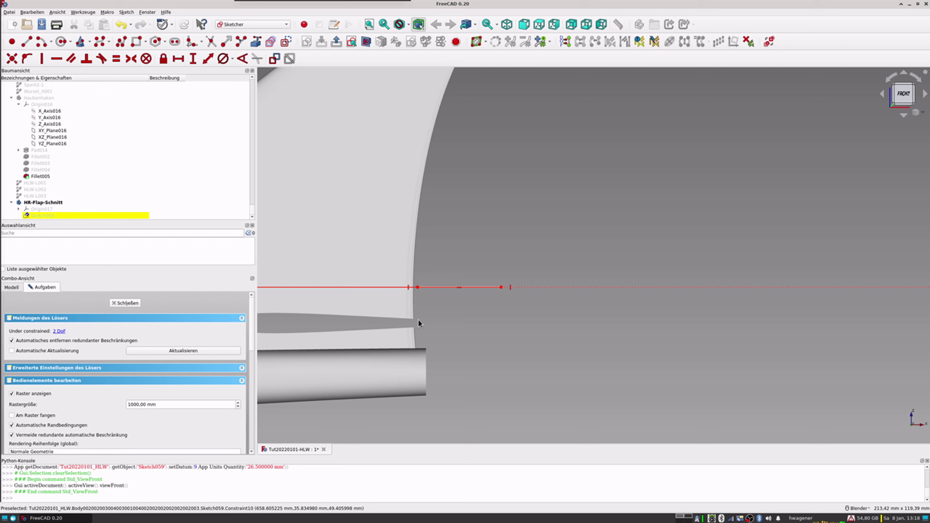
scroll(437, 268, down, 5)
middle_drag(437, 268, 474, 309)
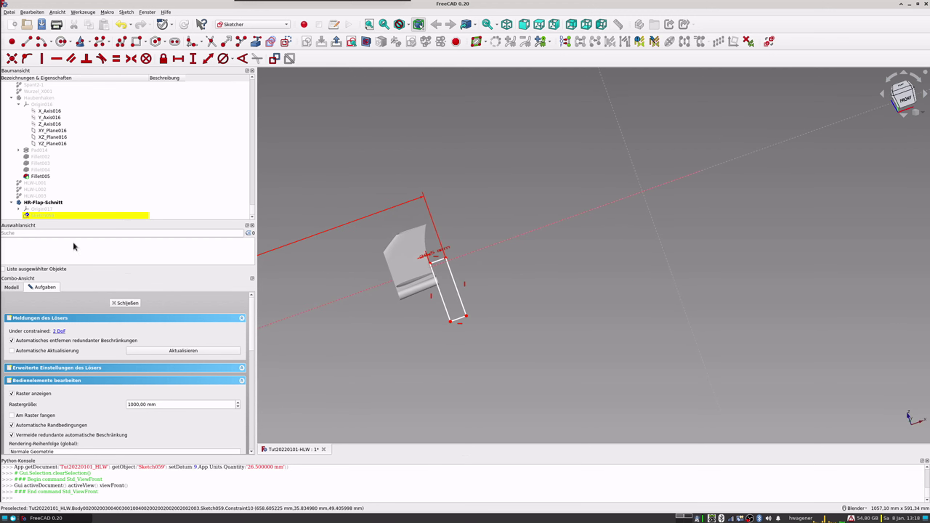
Close Sketch059, show the HLW-L003 loft again in front view, and select Sketch059.
click(121, 303)
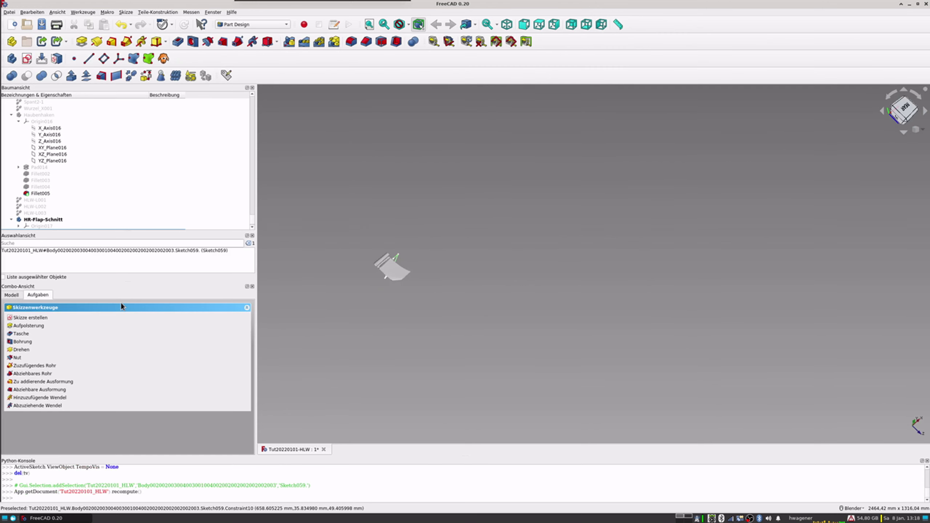
click(32, 214)
key(space)
key(space)
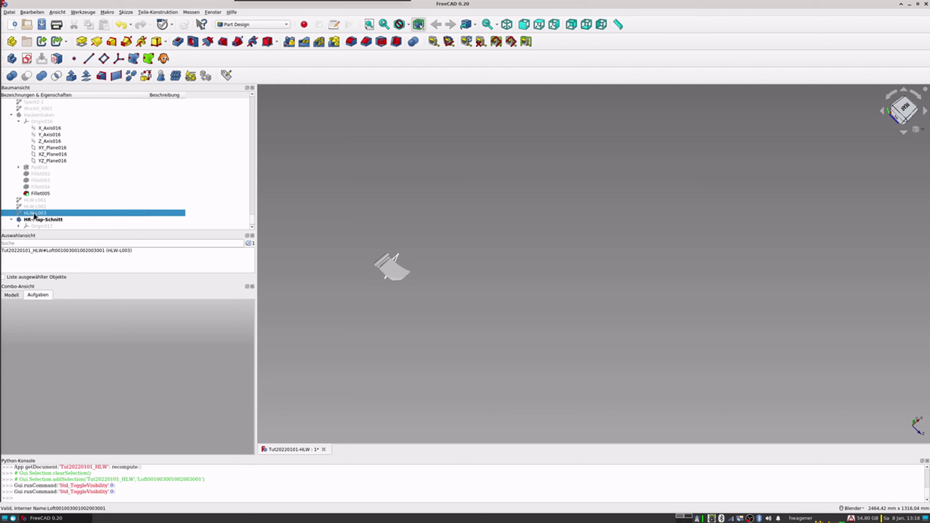
key(space)
middle_drag(436, 289, 404, 220)
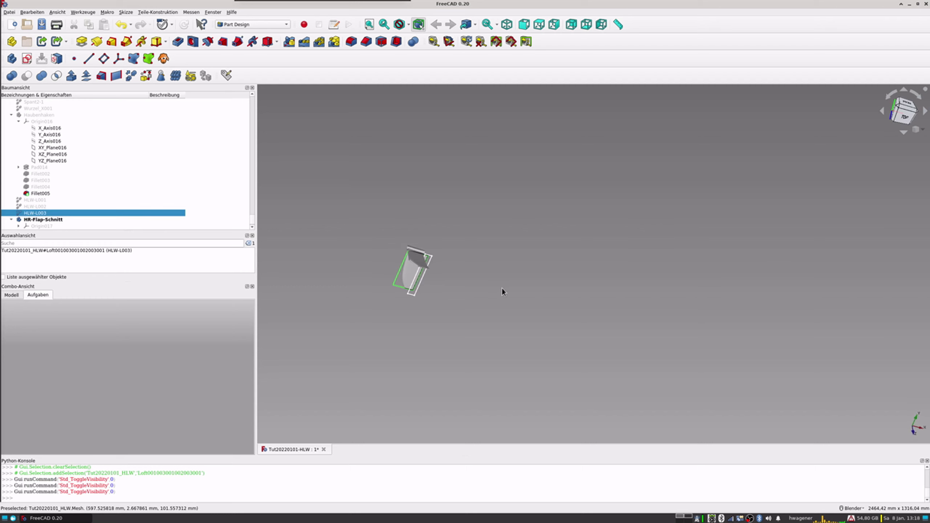
key(1)
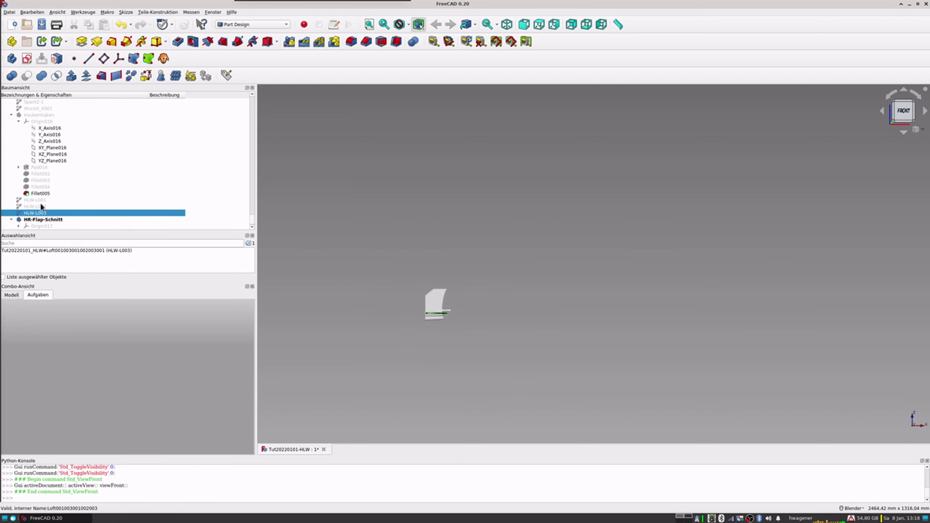
scroll(40, 203, down, 1)
click(38, 225)
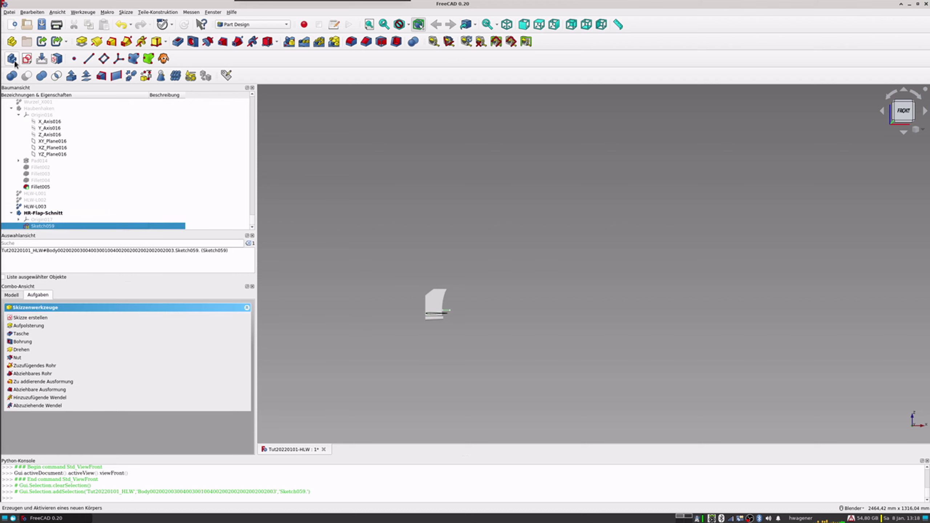
Start a pad on Sketch059, trying Symmetric then switching to Reversed direction.
click(82, 42)
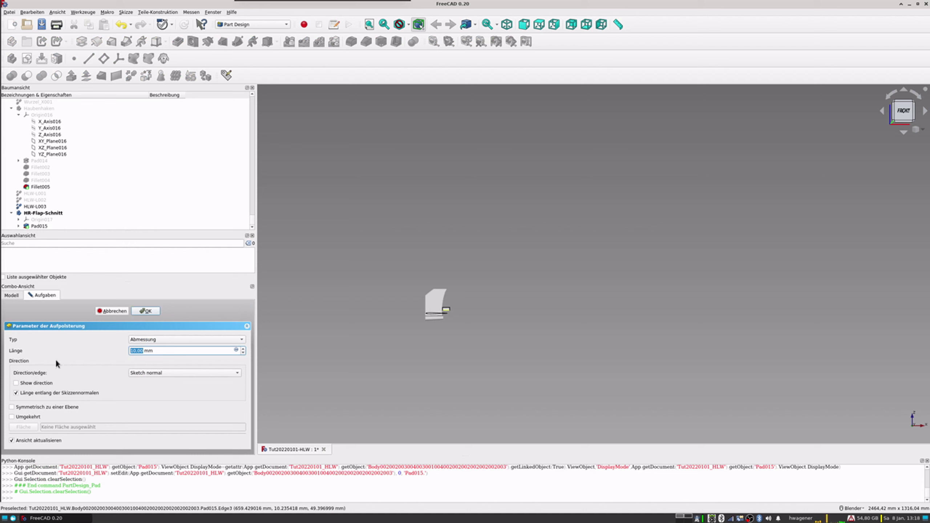
click(14, 407)
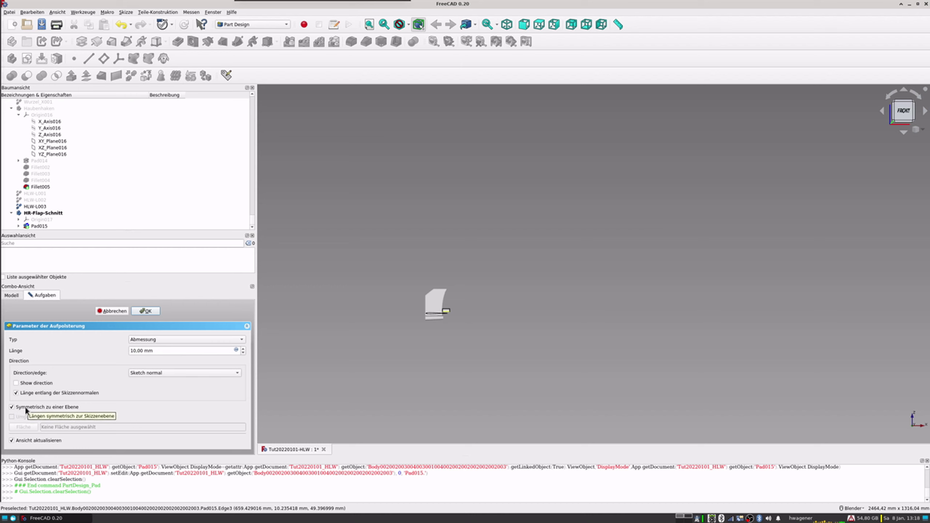
click(15, 407)
click(12, 417)
Set the pad length to 20 mm, check it from the front, and accept Pad015.
scroll(419, 318, up, 5)
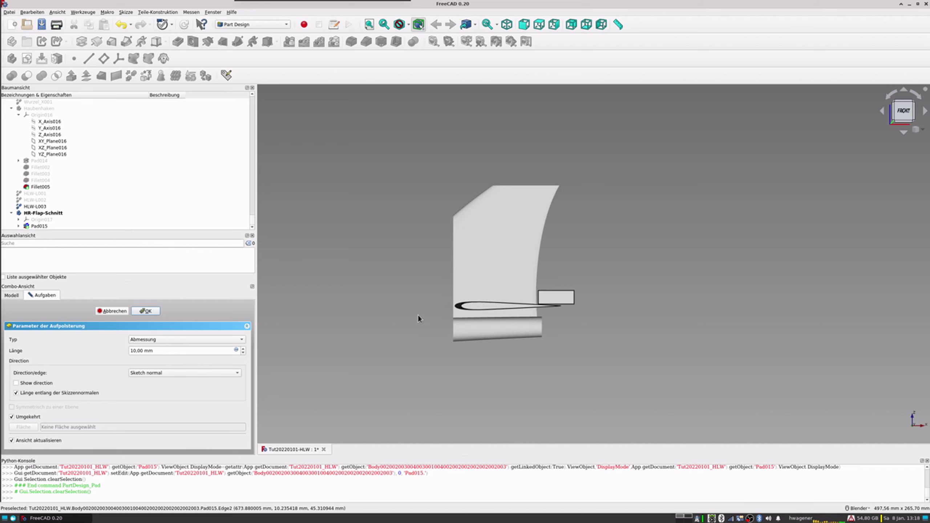
drag(201, 349, 84, 350)
text(20)
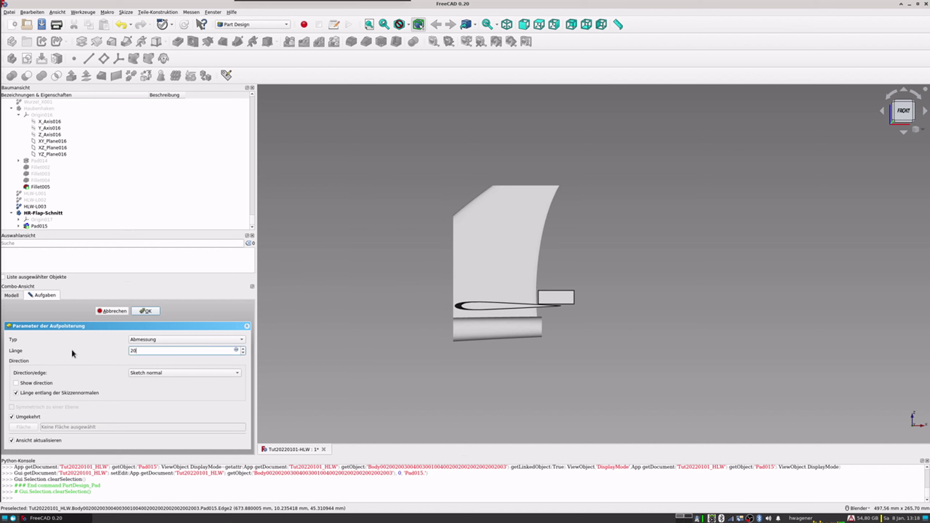
key(Tab)
mouse_move(571, 343)
middle_down()
mouse_move(602, 348)
mouse_move(580, 324)
middle_up()
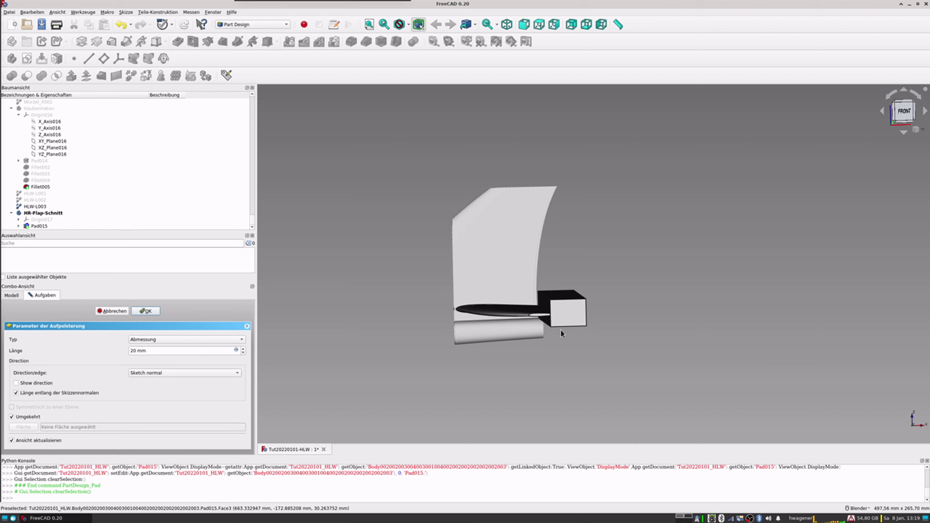
key(1)
scroll(543, 321, up, 4)
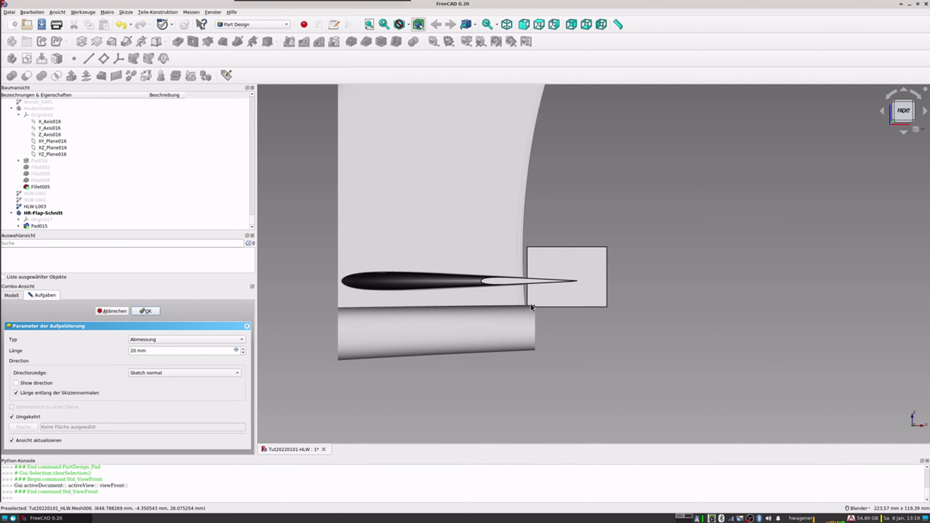
scroll(543, 321, up, 3)
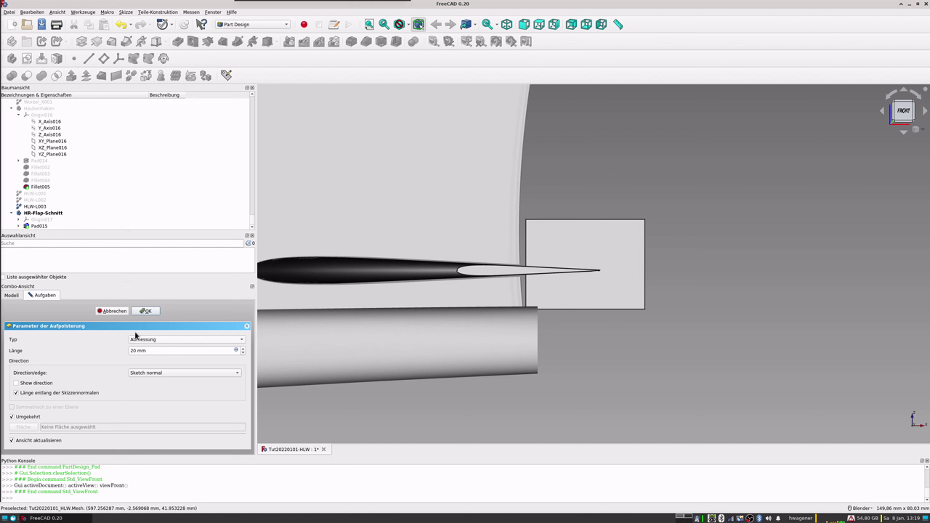
click(145, 311)
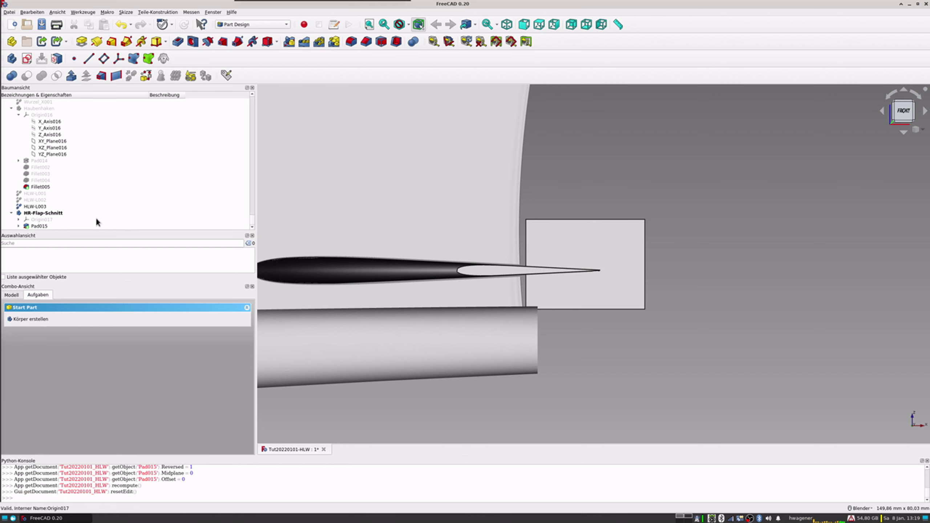
Create refined copy HR-Flap-Schnitt001 via Part's Refine shape, then return to Part Design.
click(41, 213)
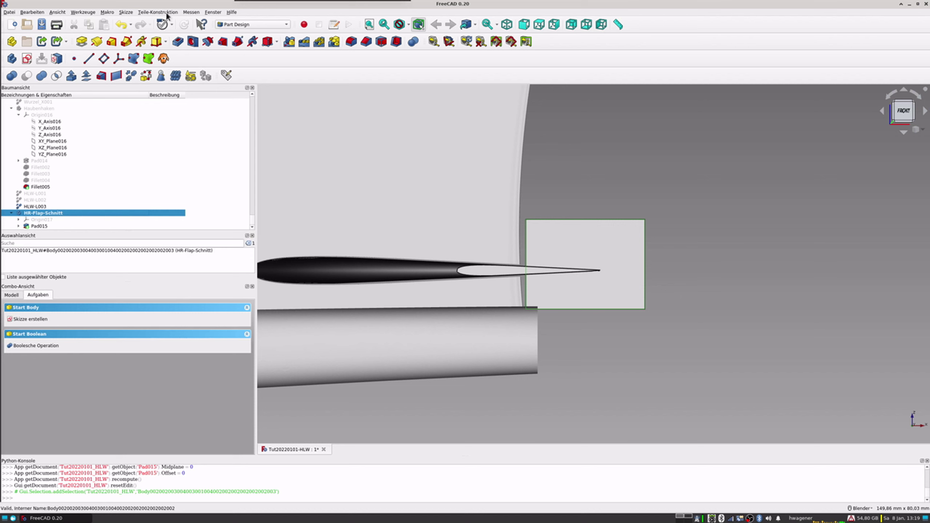
click(285, 25)
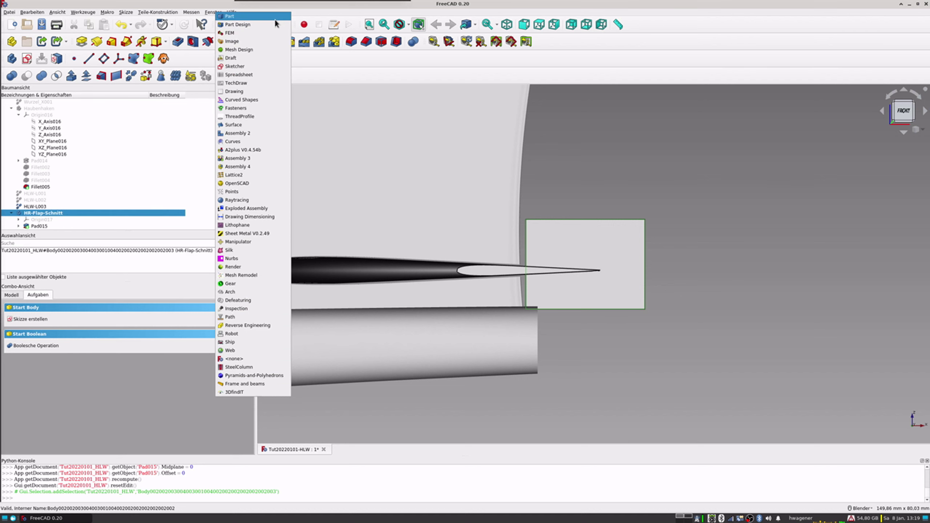
click(234, 16)
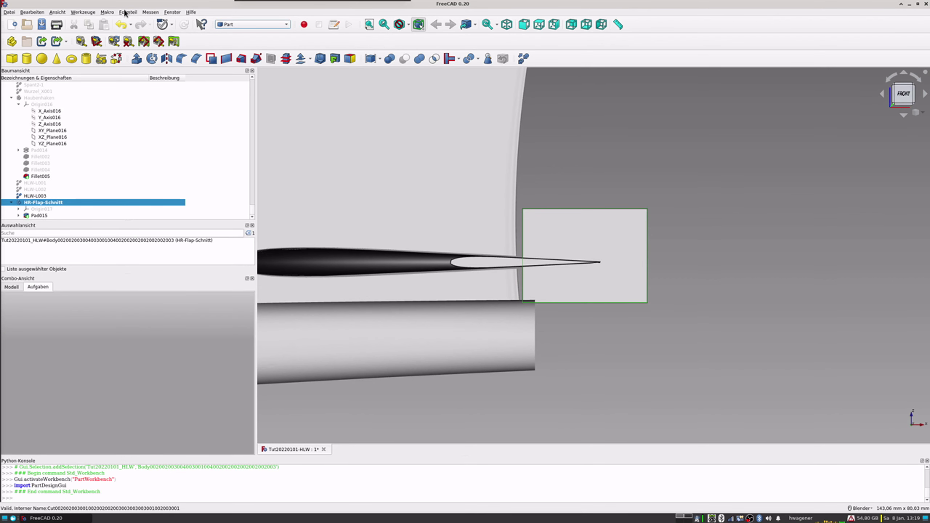
click(126, 12)
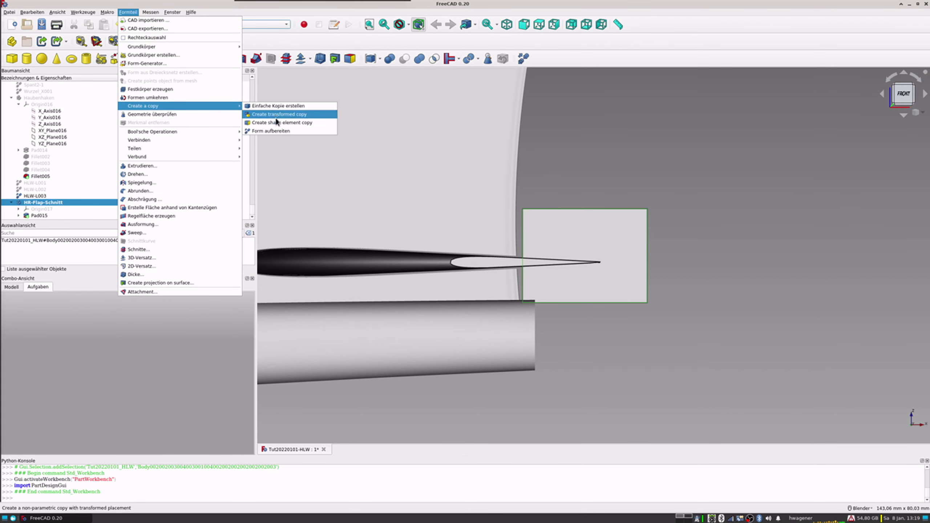
click(277, 131)
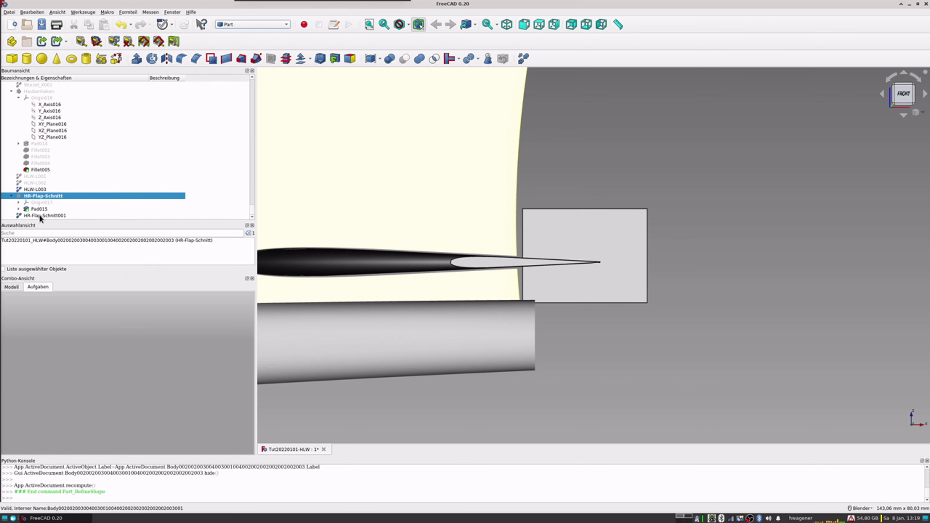
click(55, 220)
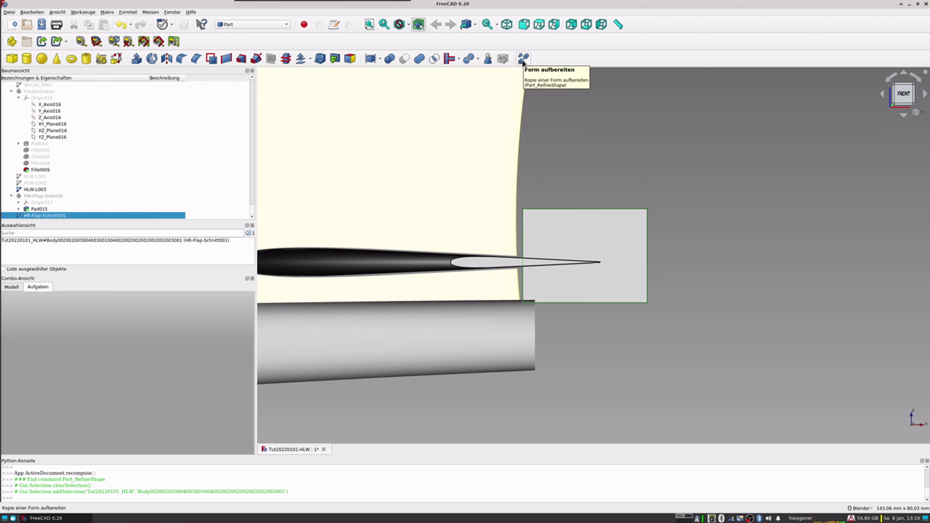
click(240, 24)
click(230, 32)
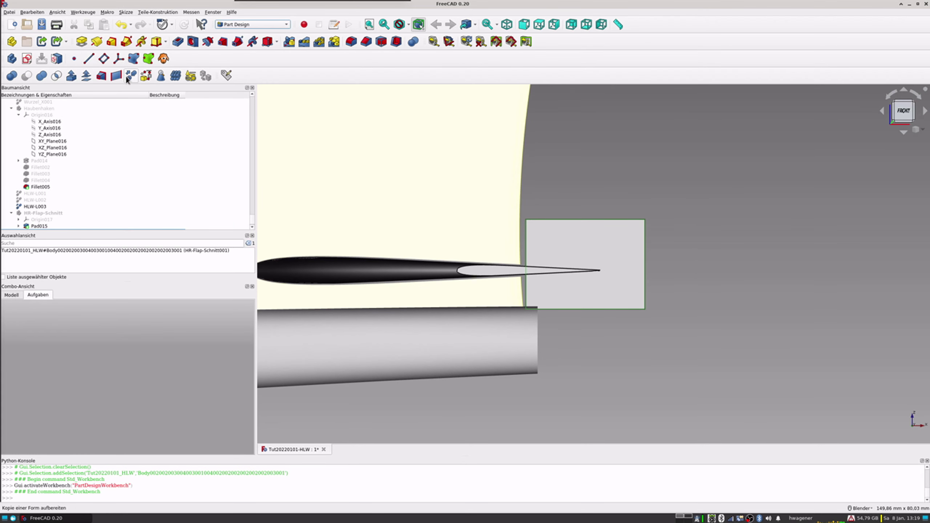
Cut HR-Flap-Schnitt001 away from the HLW-L003 loft and inspect the trimmed Cut result.
scroll(86, 176, down, 1)
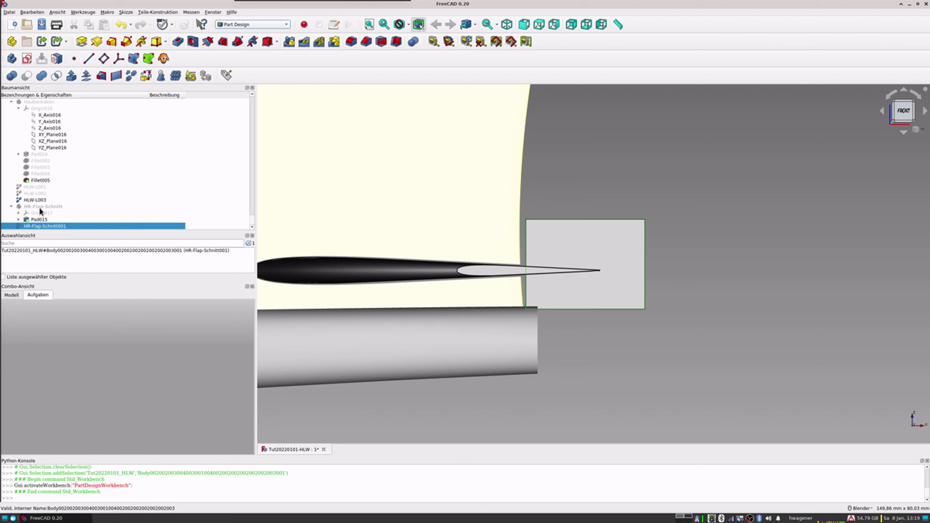
click(40, 201)
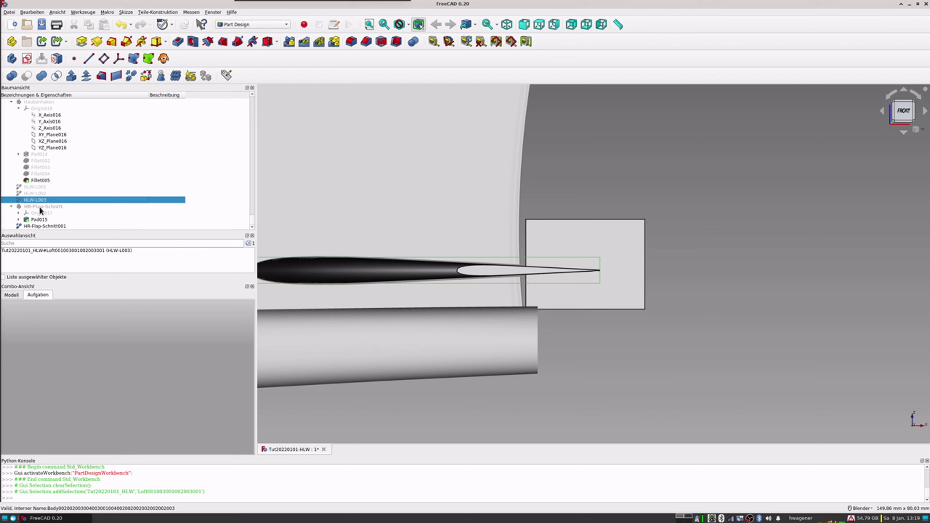
ctrl+click(36, 225)
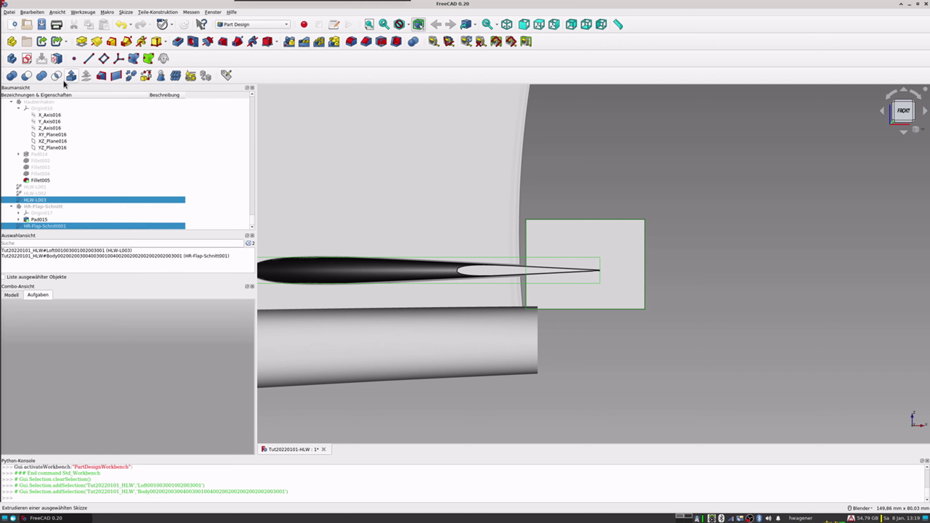
click(25, 77)
click(25, 76)
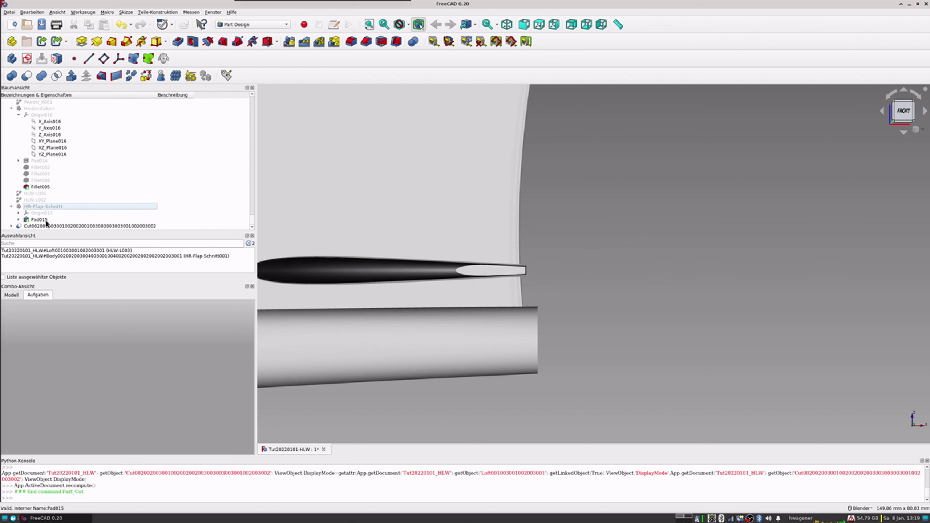
click(47, 225)
middle_drag(378, 232, 525, 224)
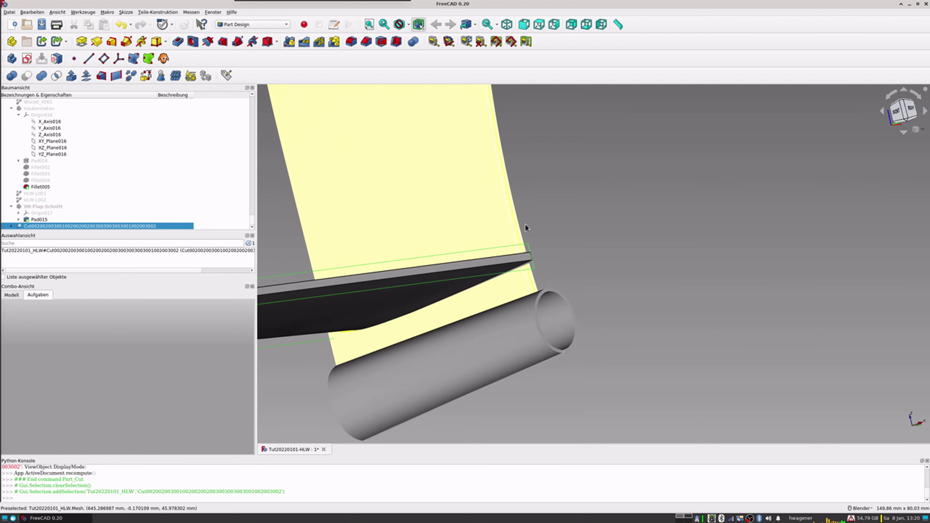
scroll(586, 217, down, 2)
scroll(689, 194, down, 2)
scroll(421, 225, down, 2)
scroll(390, 229, down, 2)
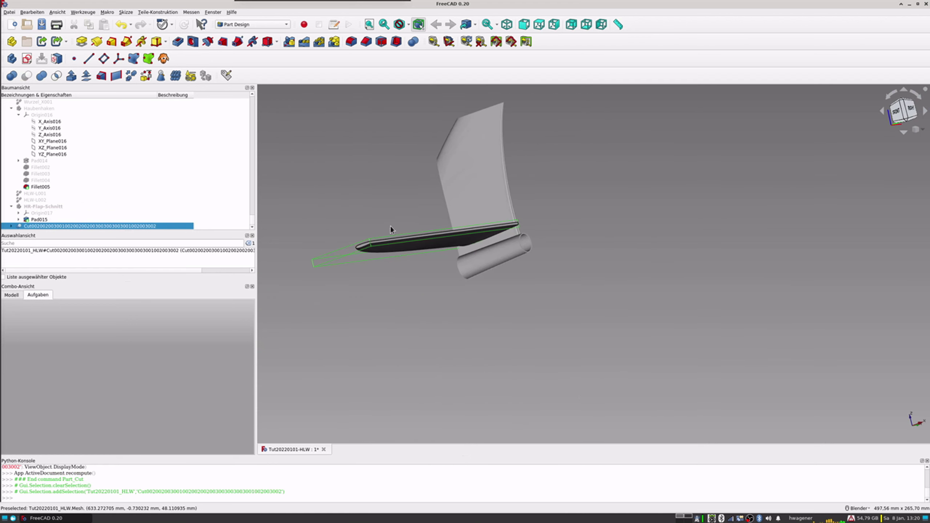
scroll(367, 226, up, 2)
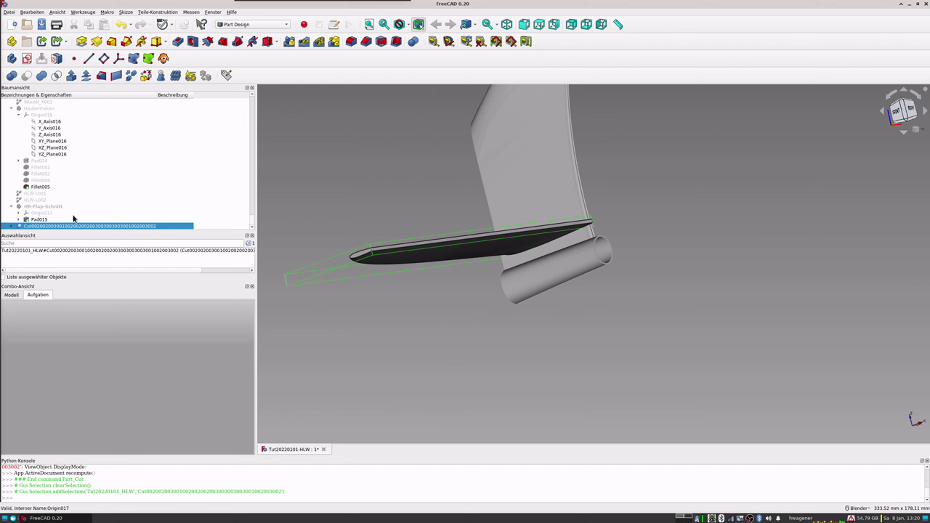
Make a refined copy of the Cut and select it for renaming.
click(129, 77)
click(49, 225)
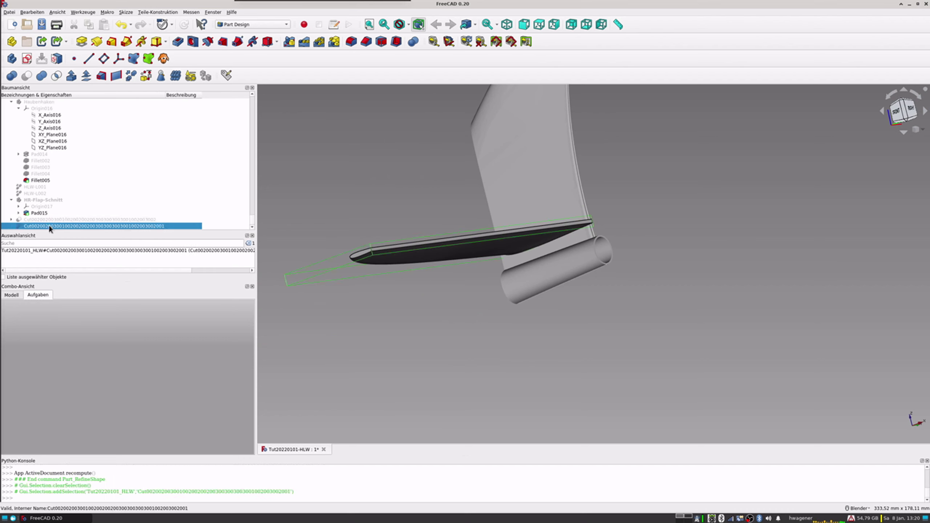
click(50, 225)
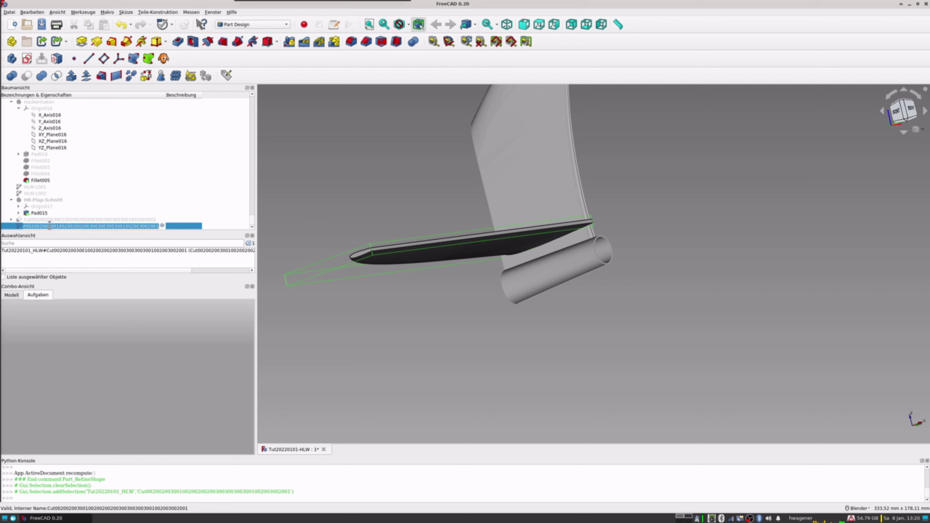
Name the refined shape HR-L-Geschnitten and make the HLW-L002 loft visible again.
text(HR-L-Geschnitten)
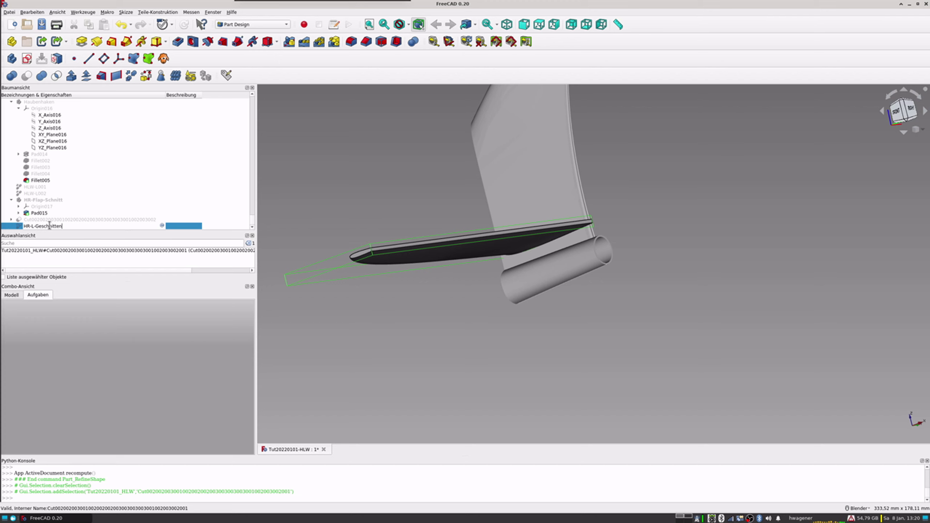
key(Return)
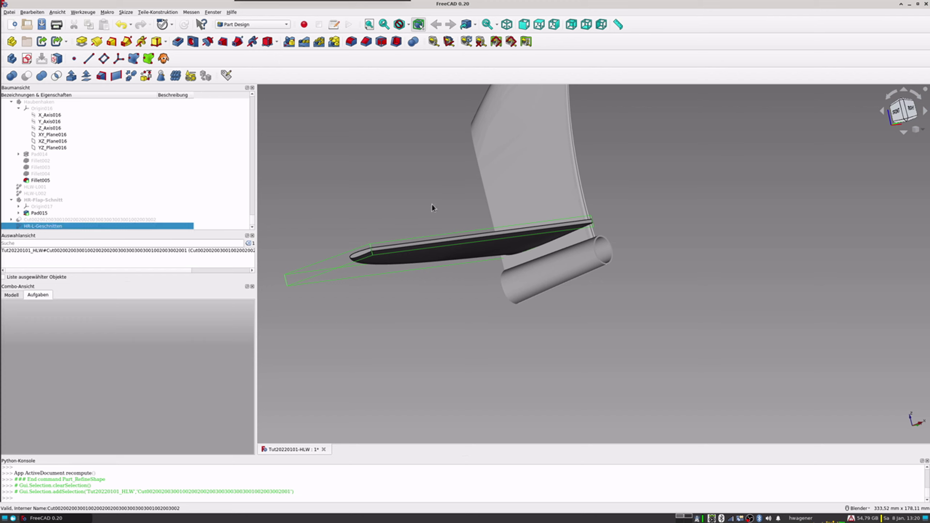
click(36, 193)
key(space)
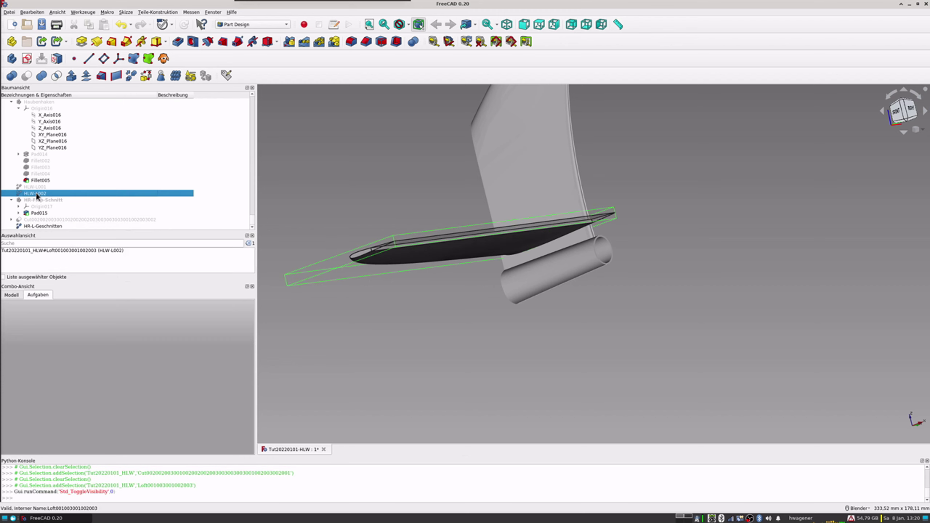
Orbit, zoom and pan to view the flap from the front, then clear the selection.
middle_drag(439, 275, 504, 230)
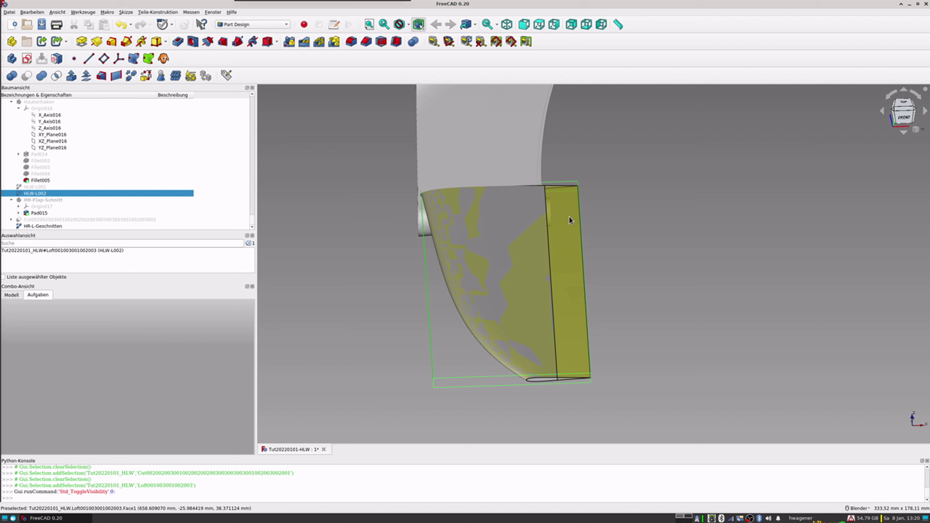
scroll(579, 388, up, 2)
scroll(578, 389, up, 2)
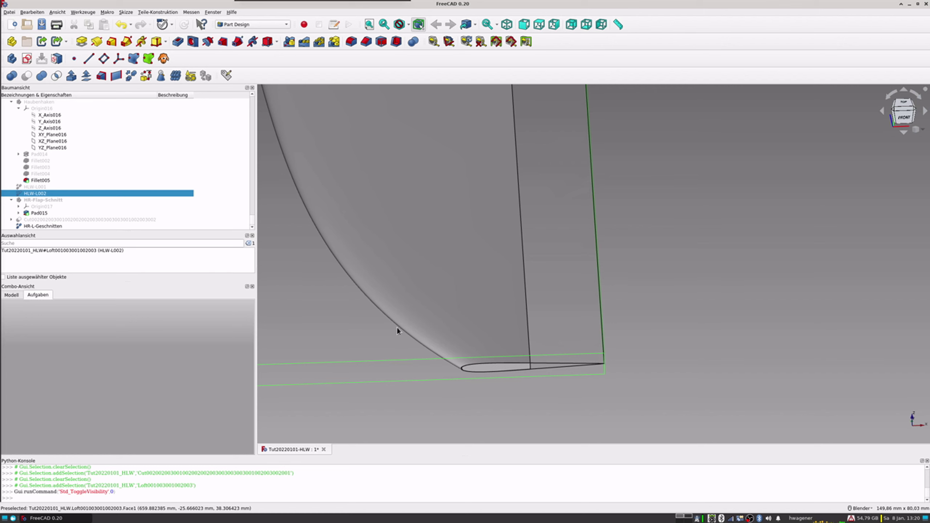
scroll(335, 203, down, 2)
scroll(349, 199, down, 2)
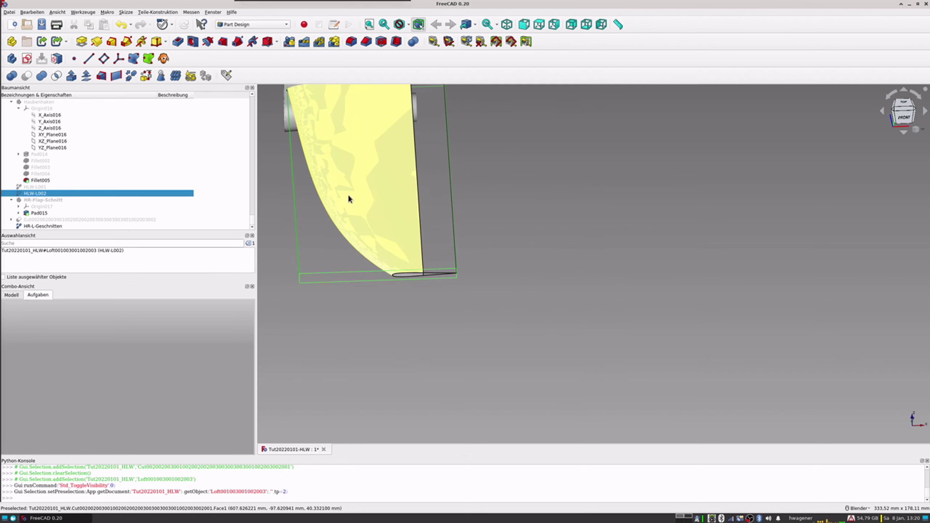
shift+middle_drag(349, 199, 384, 263)
click(593, 137)
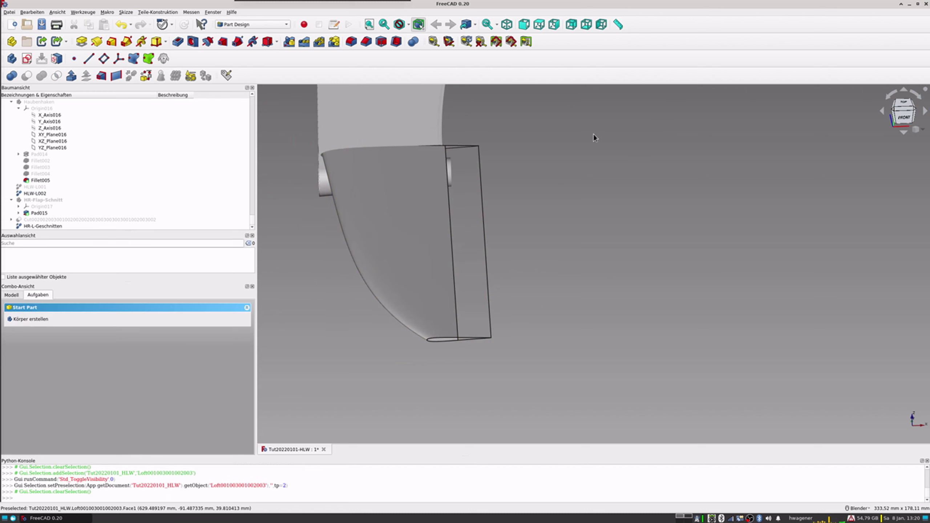
Create a new empty body and start a sketch on its XZ_Plane018.
click(12, 58)
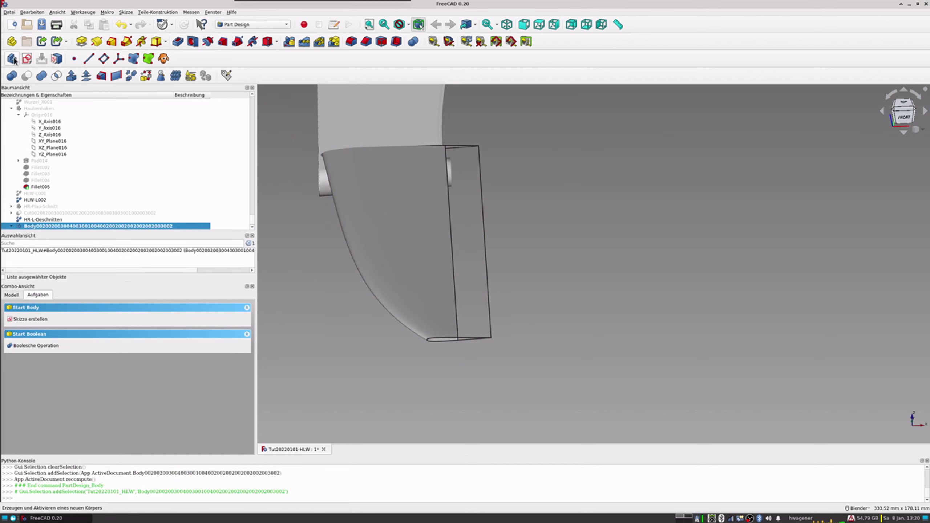
middle_drag(551, 213, 519, 186)
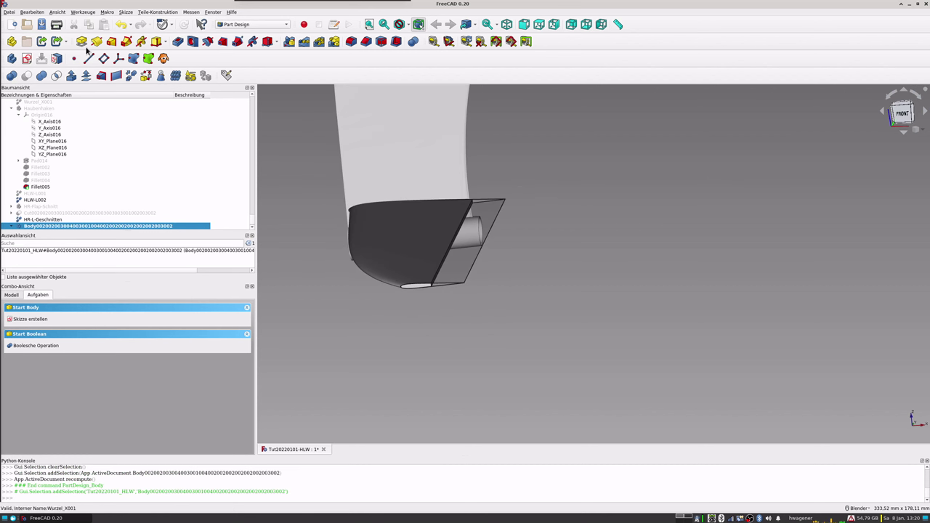
click(28, 61)
scroll(346, 240, down, 5)
scroll(347, 242, down, 2)
shift+middle_drag(346, 242, 556, 265)
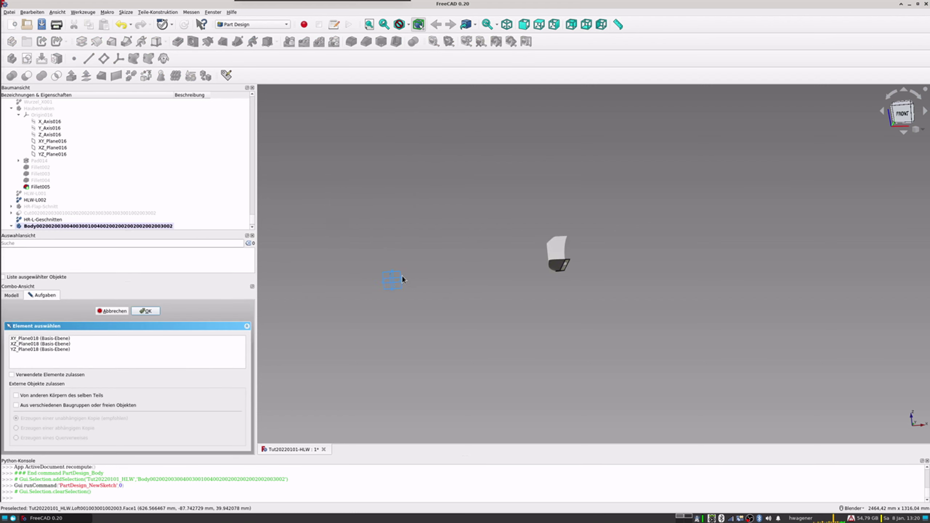
scroll(403, 278, up, 5)
scroll(403, 278, up, 3)
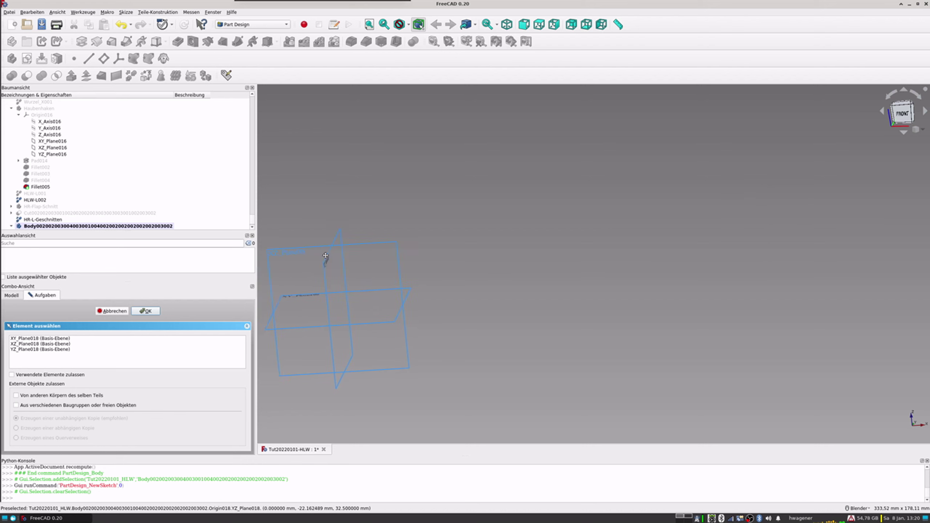
click(321, 249)
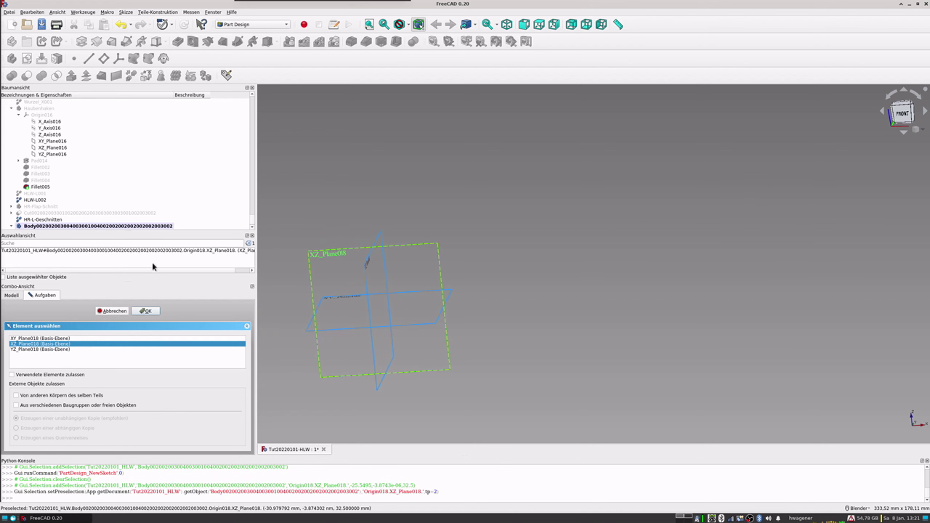
click(145, 311)
Draw a circle near the flap's leading edge in the new sketch.
mouse_move(393, 269)
shift+middle_down()
mouse_move(688, 240)
mouse_move(766, 245)
mouse_move(352, 246)
shift+middle_up()
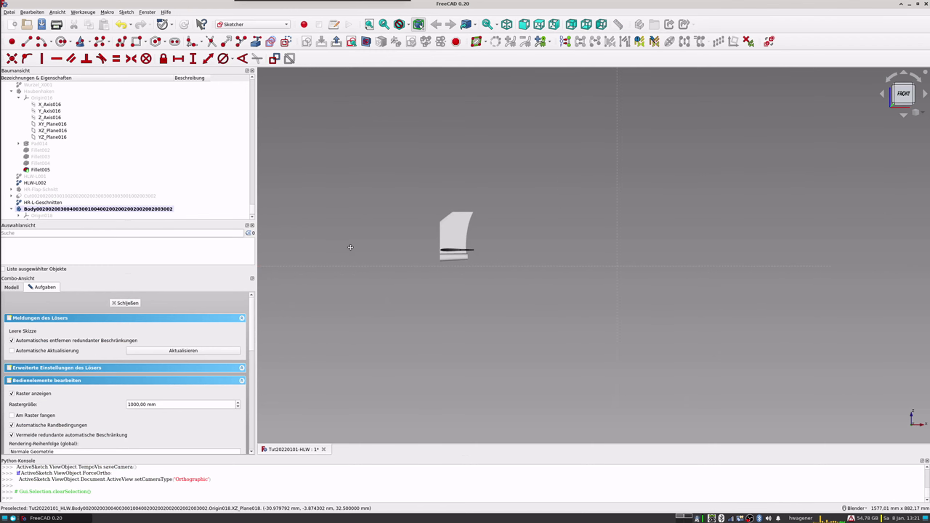
scroll(469, 256, up, 2)
scroll(470, 257, up, 5)
scroll(543, 226, up, 2)
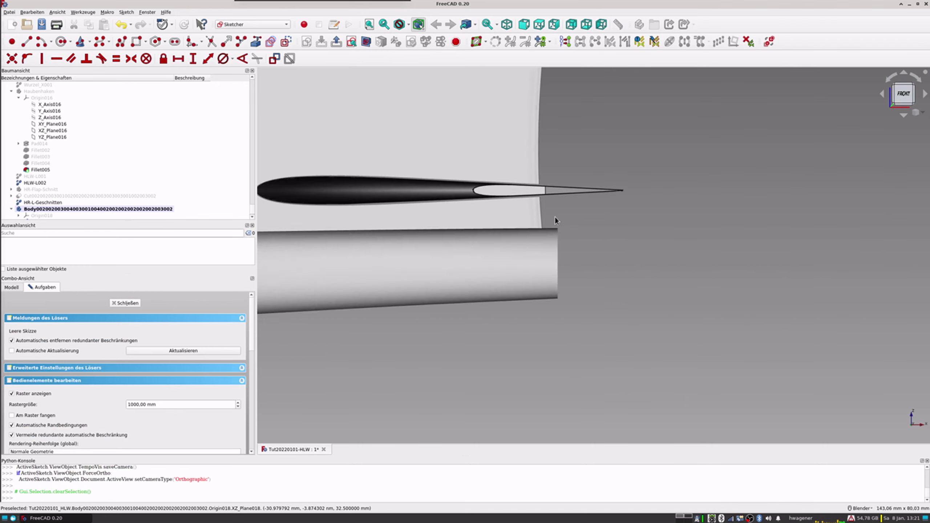
scroll(554, 216, up, 2)
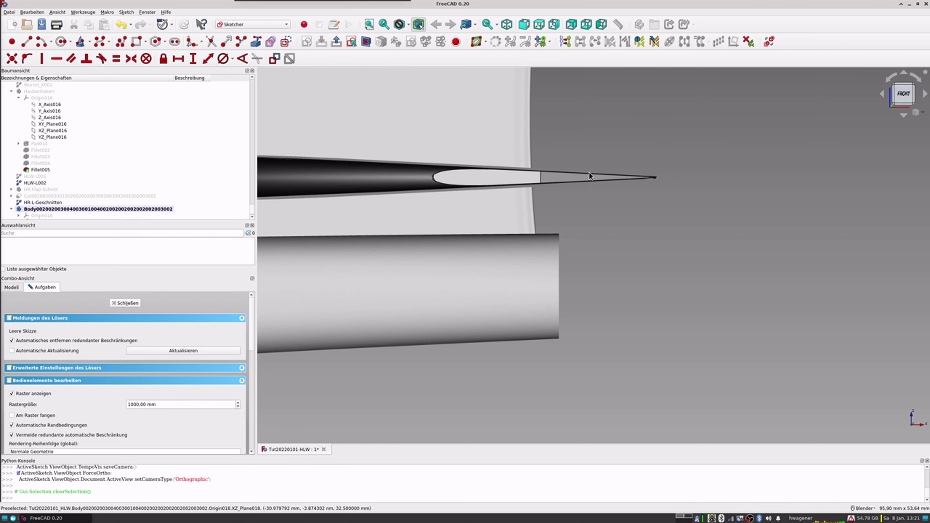
scroll(589, 176, up, 2)
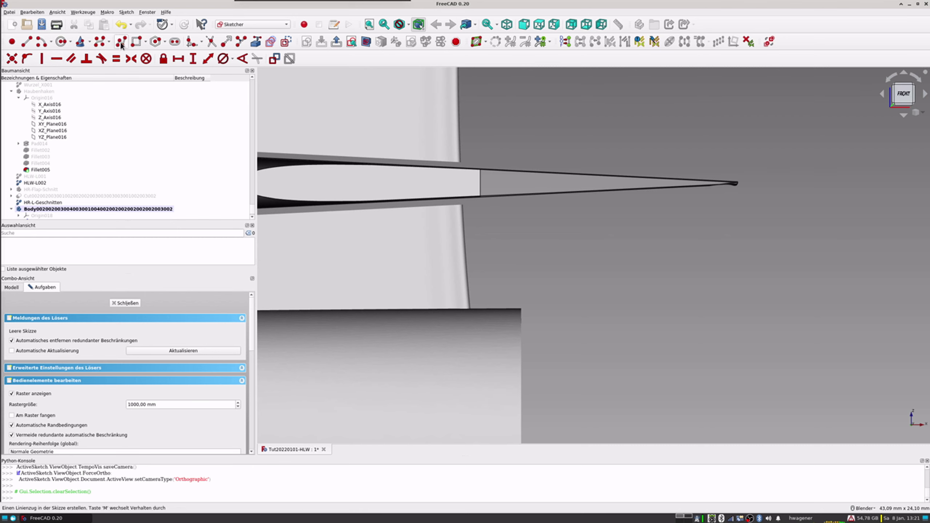
click(121, 43)
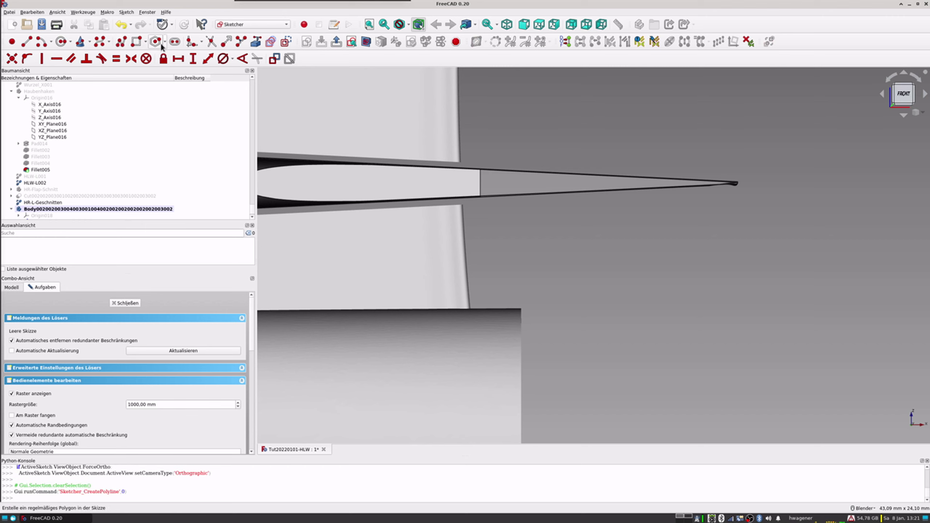
click(61, 42)
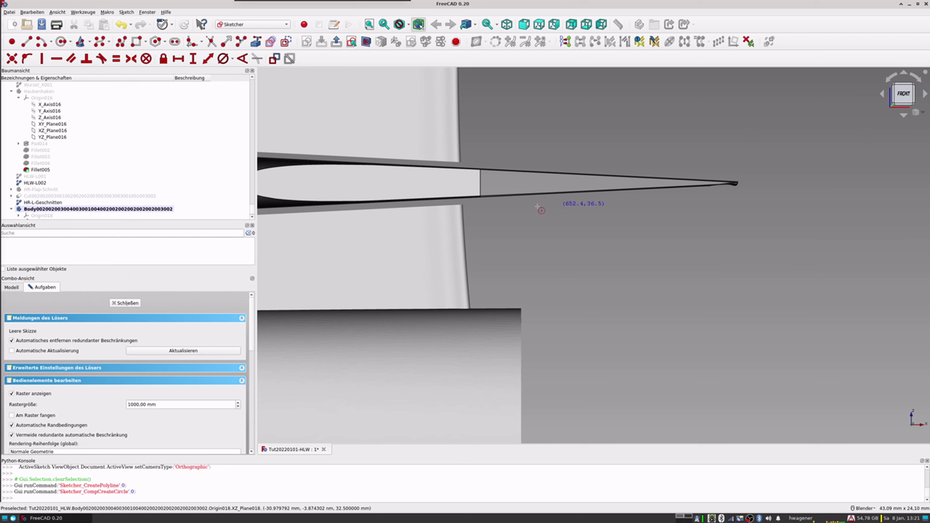
click(494, 183)
click(501, 198)
scroll(495, 192, up, 5)
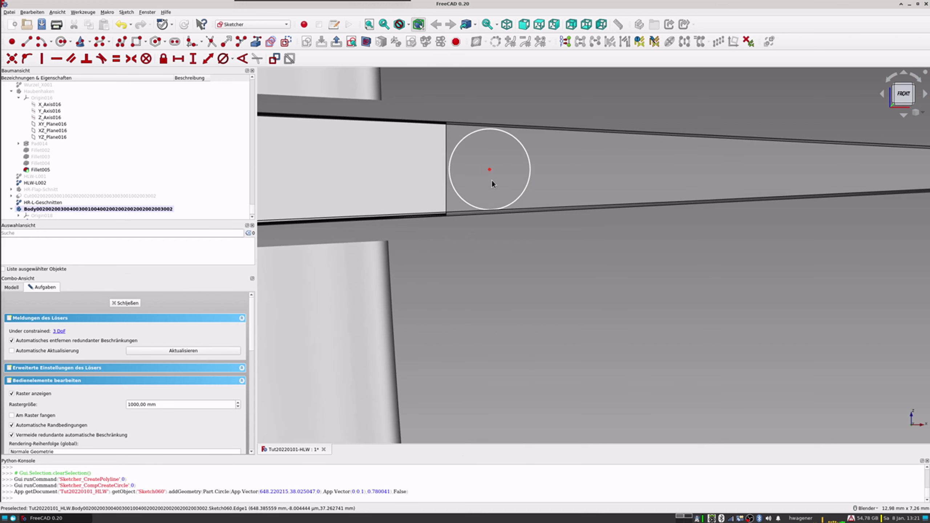
drag(489, 171, 486, 169)
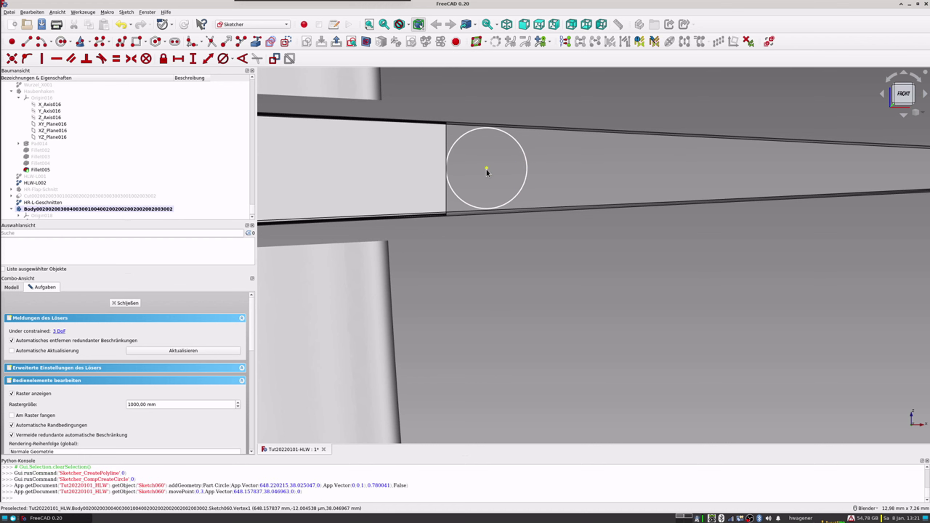
mouse_move(487, 169)
mouse_down()
mouse_move(561, 175)
mouse_move(532, 176)
mouse_up()
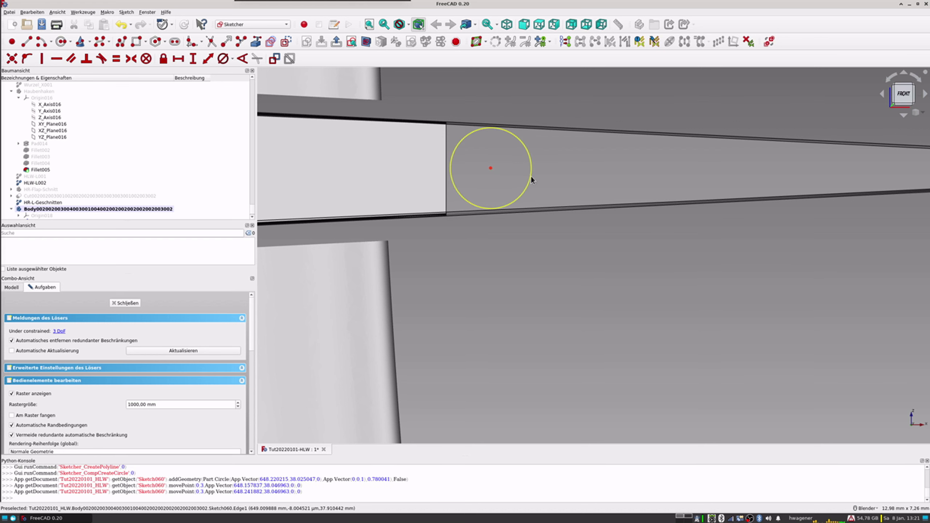
Constrain the circle's diameter, refining it from 2 mm to 1.65 mm to 1.68 mm.
click(531, 175)
click(223, 59)
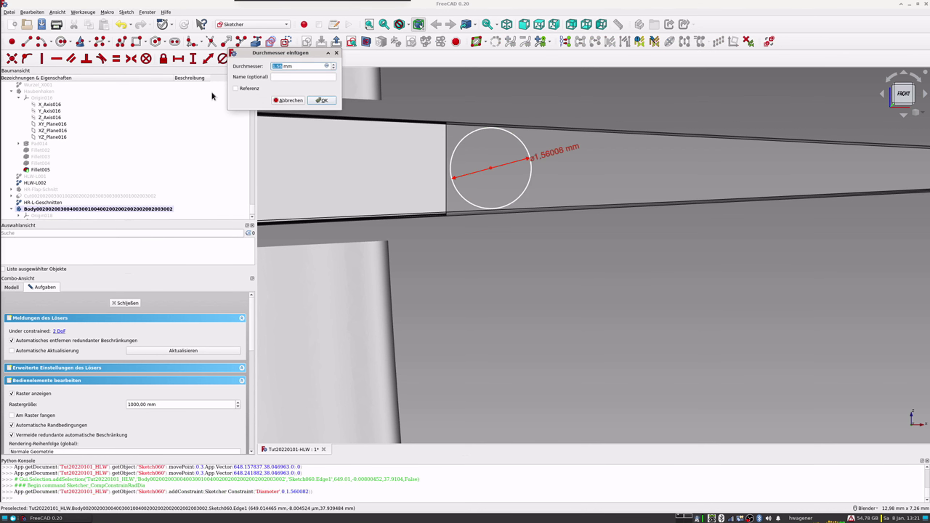
text(2)
key(Return)
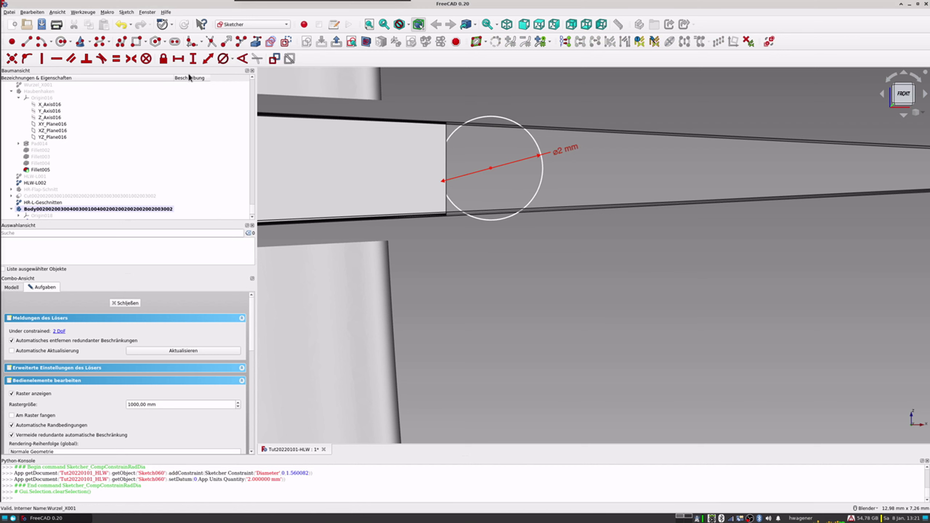
double_click(560, 149)
text(1,65)
key(Return)
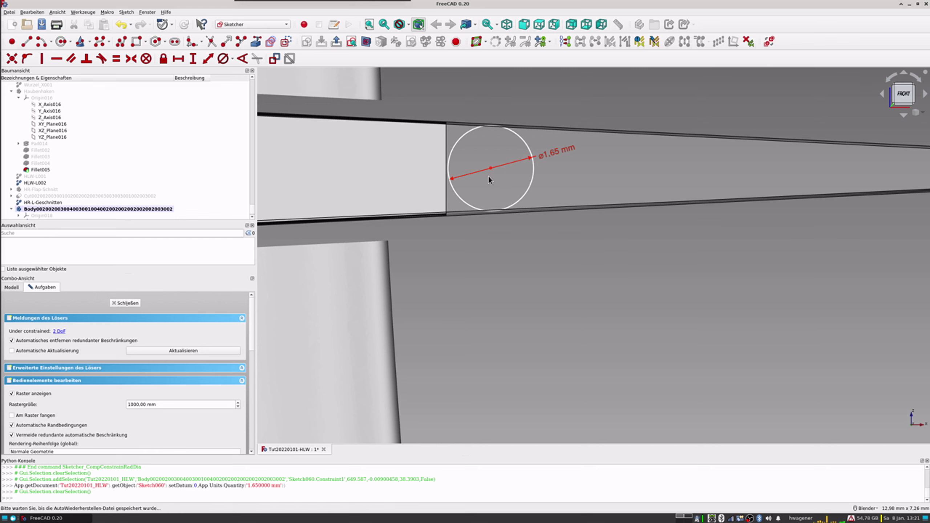
drag(492, 172, 491, 173)
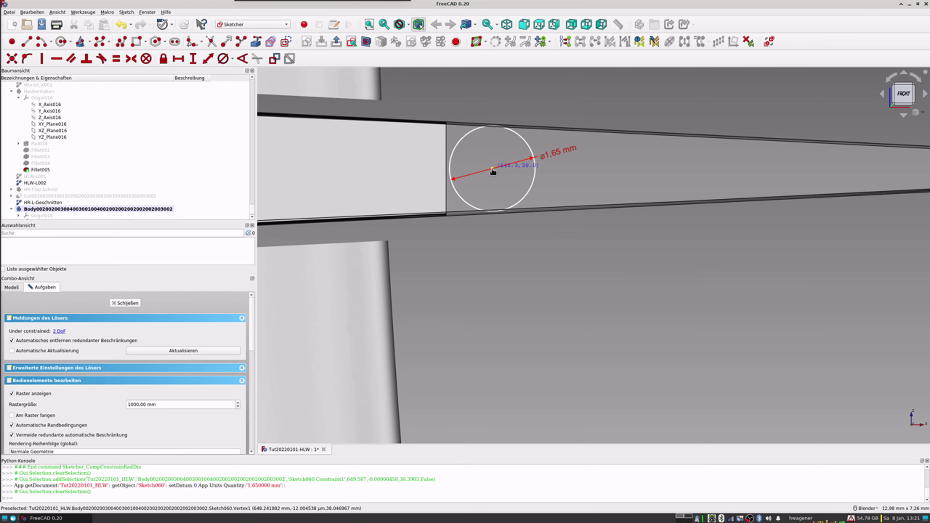
drag(491, 172, 491, 172)
double_click(546, 155)
text(1,6)
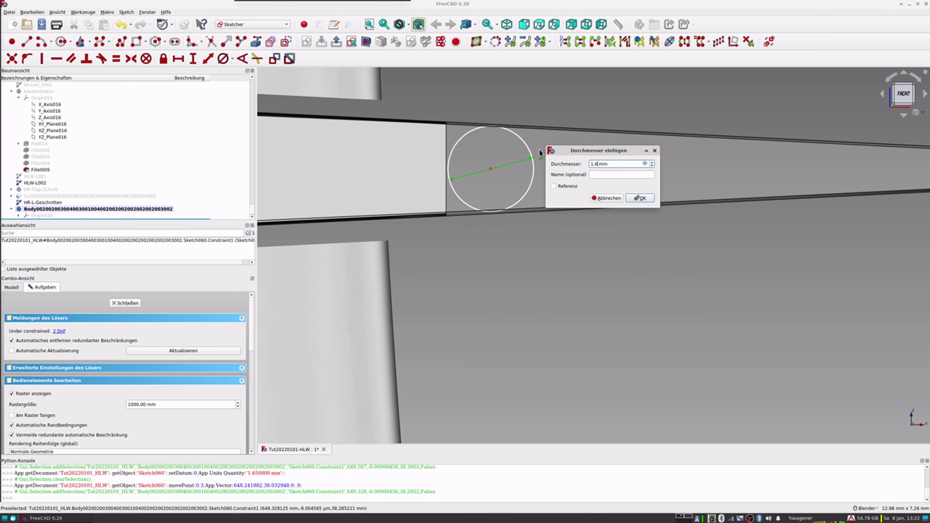
text(8)
key(Return)
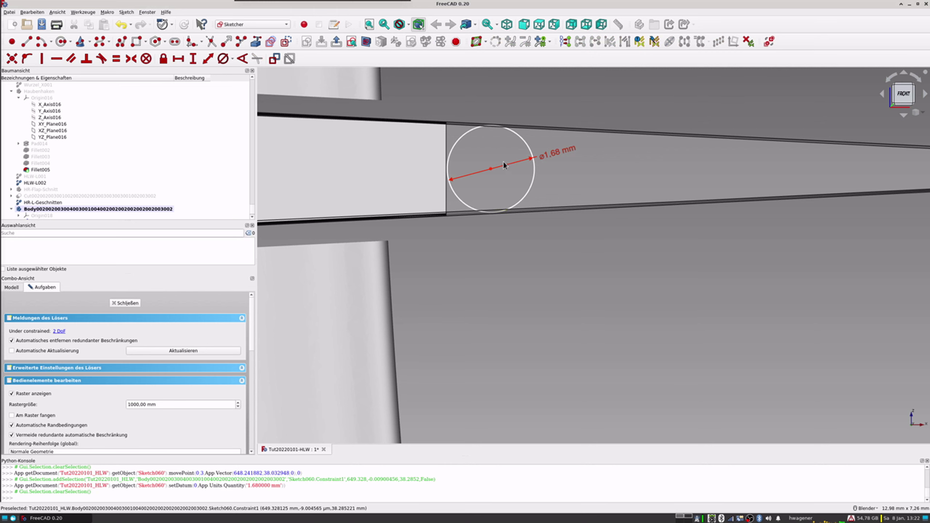
Shift the circle onto the flap front and zoom out.
drag(491, 172, 492, 171)
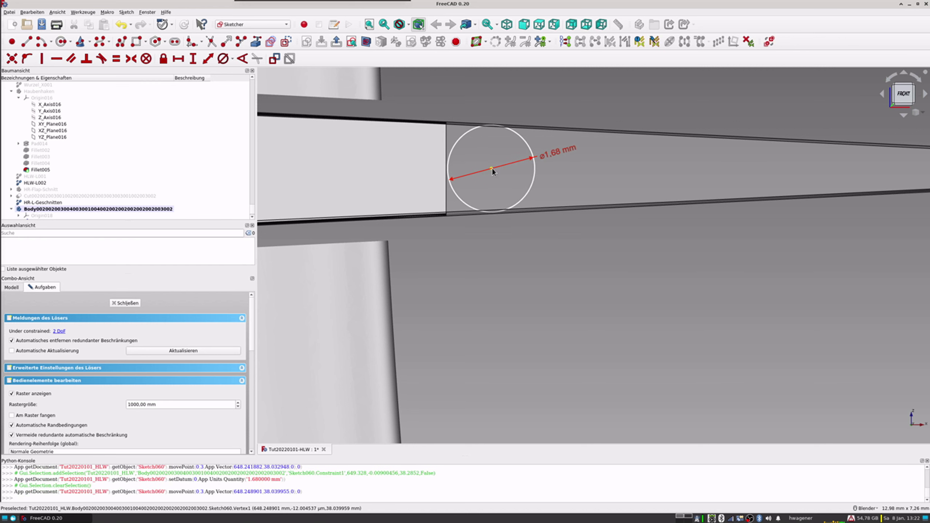
scroll(697, 194, down, 2)
scroll(675, 198, down, 2)
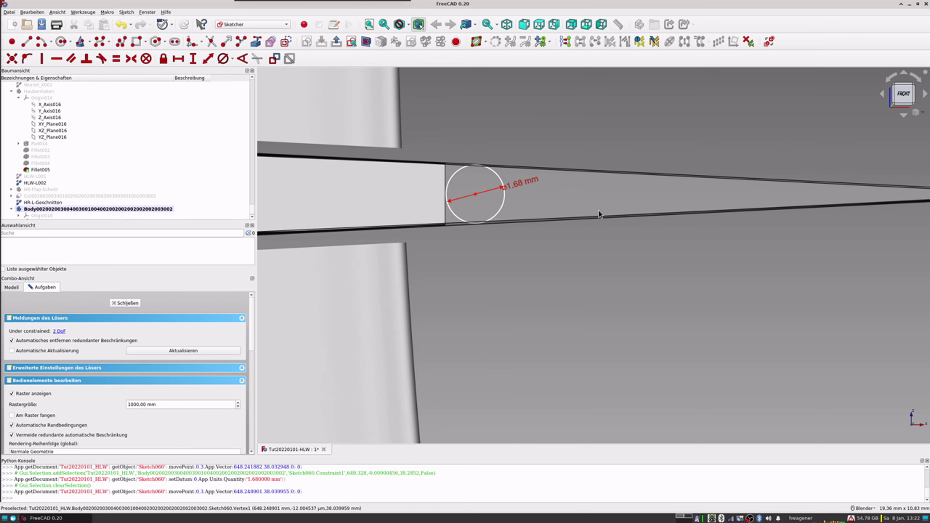
scroll(586, 198, down, 1)
scroll(549, 191, down, 1)
scroll(519, 185, down, 1)
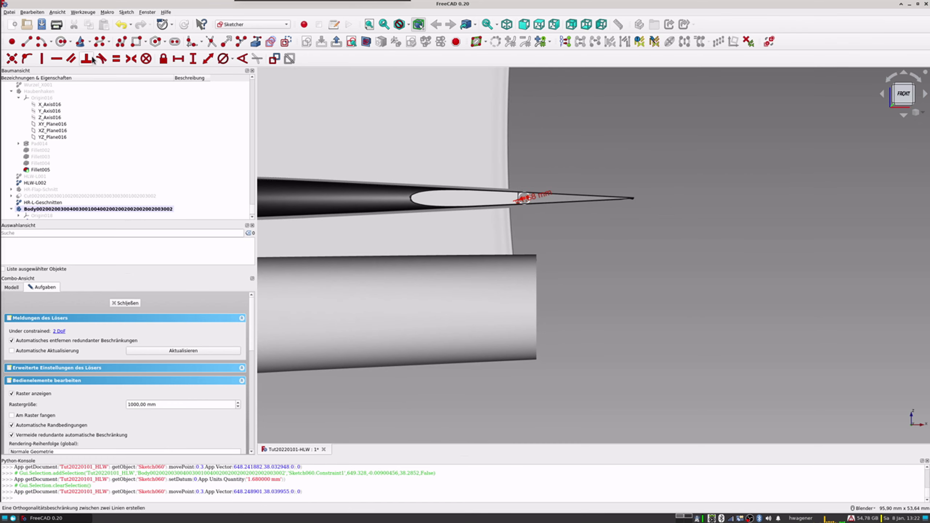
Draw a polyline from the circle's top to a trailing tip and back to its bottom.
click(121, 41)
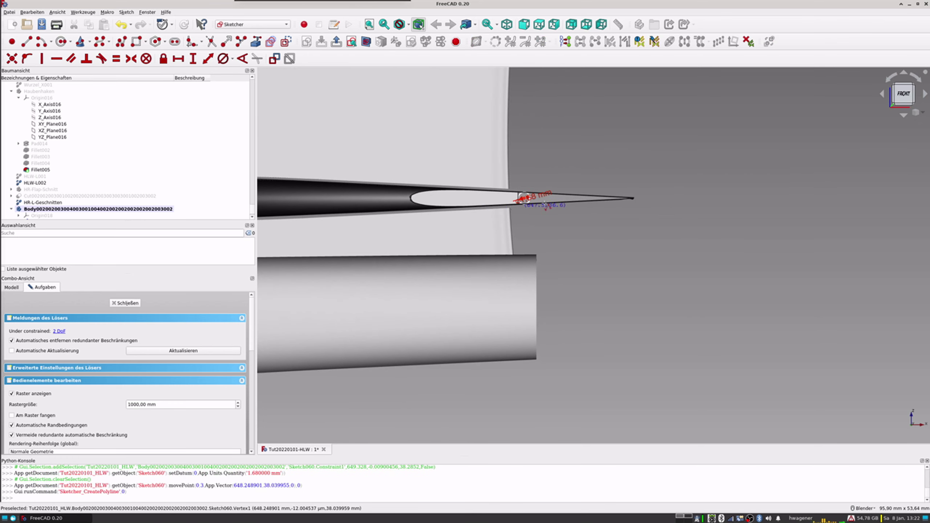
scroll(524, 198, up, 2)
scroll(500, 191, up, 3)
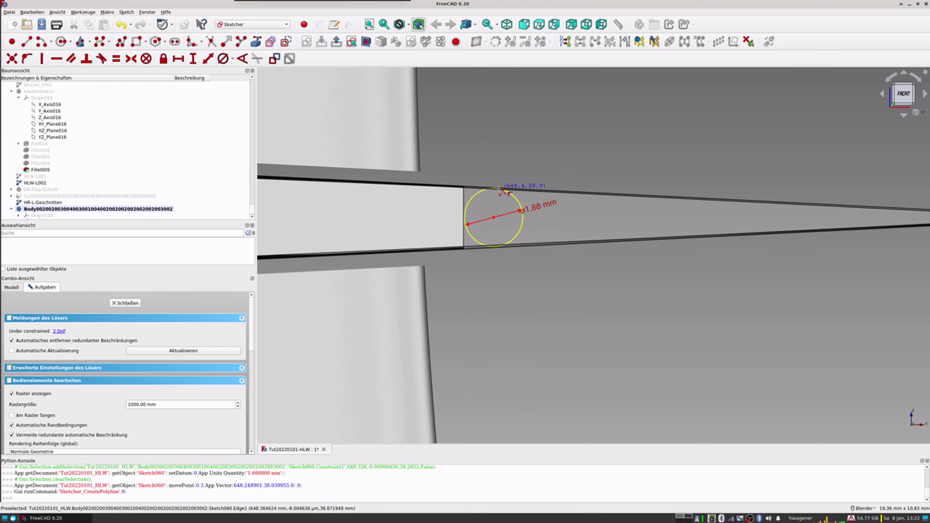
click(496, 188)
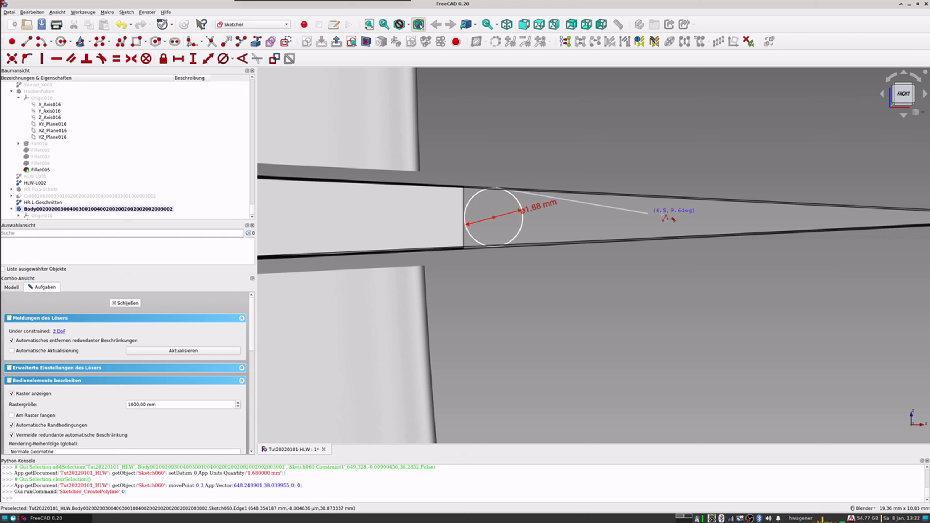
click(679, 216)
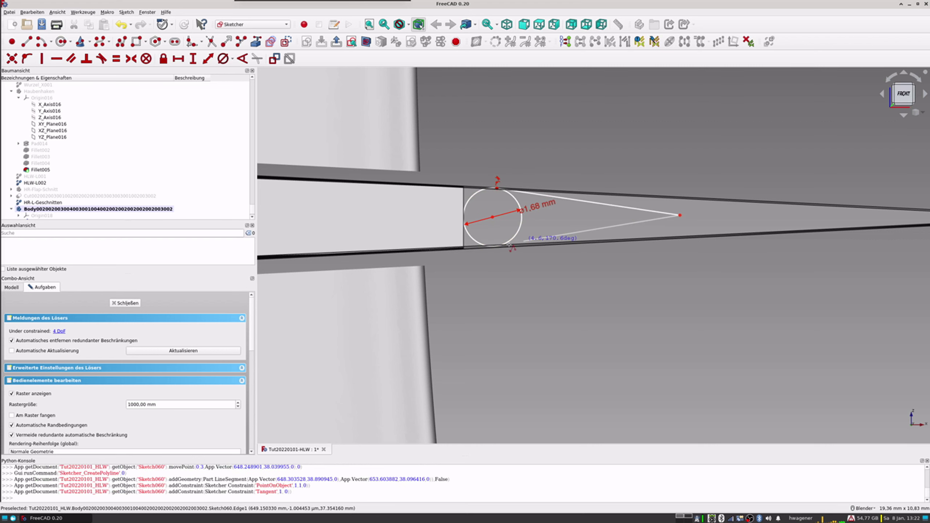
click(496, 246)
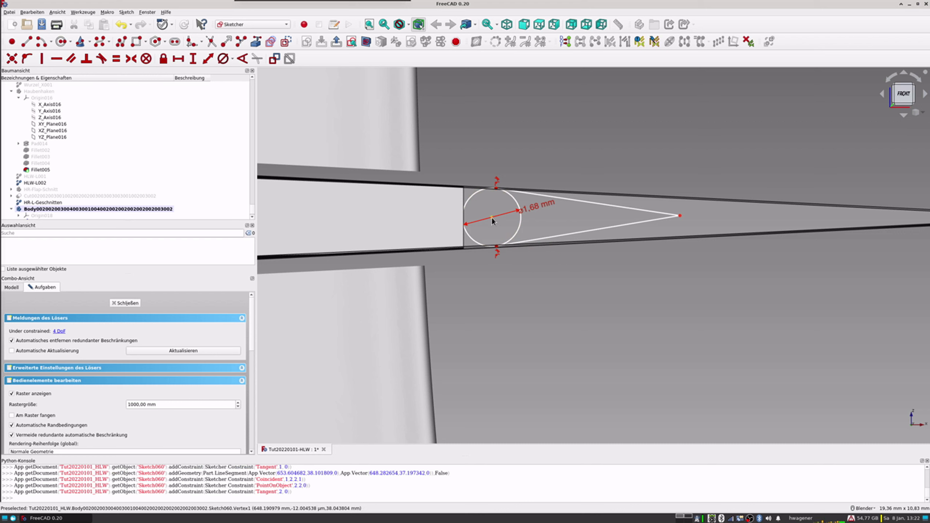
Lock the circle's position and size with a Block constraint.
drag(492, 217, 494, 222)
click(521, 230)
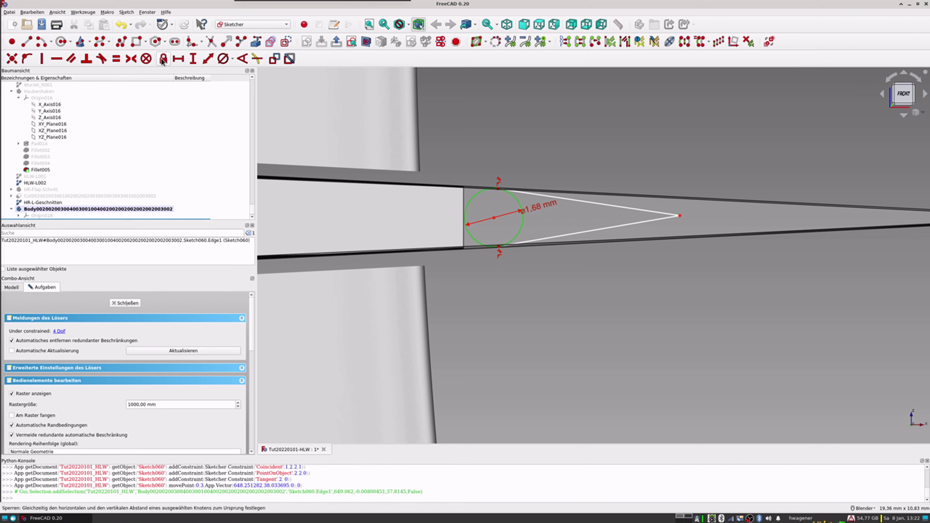
click(163, 58)
click(527, 256)
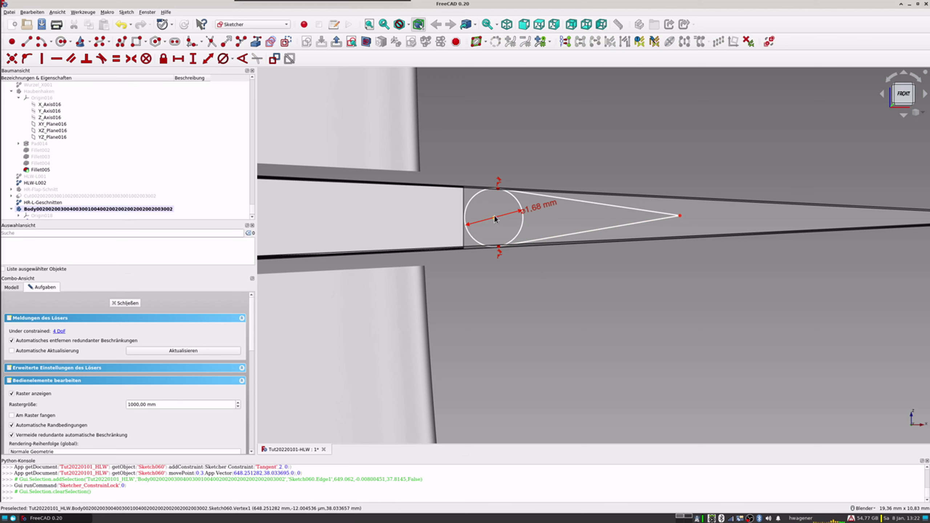
click(520, 232)
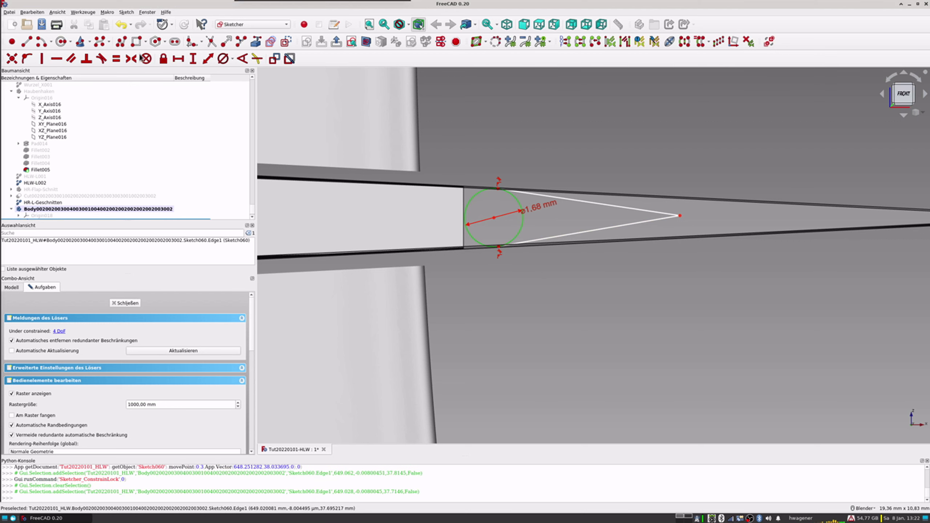
click(147, 60)
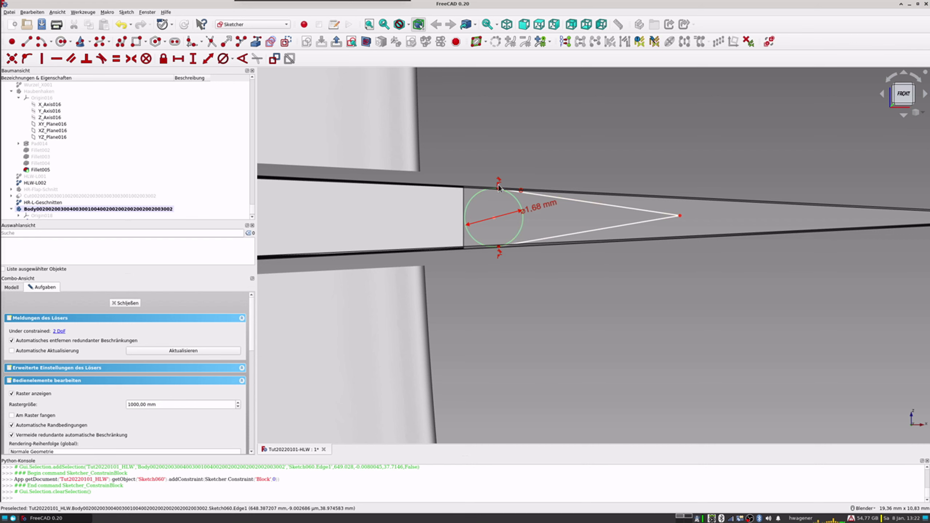
Move the tip to the blade's trailing end and constrain it horizontal with the circle centre.
scroll(505, 187, up, 2)
scroll(505, 186, up, 2)
scroll(487, 224, down, 2)
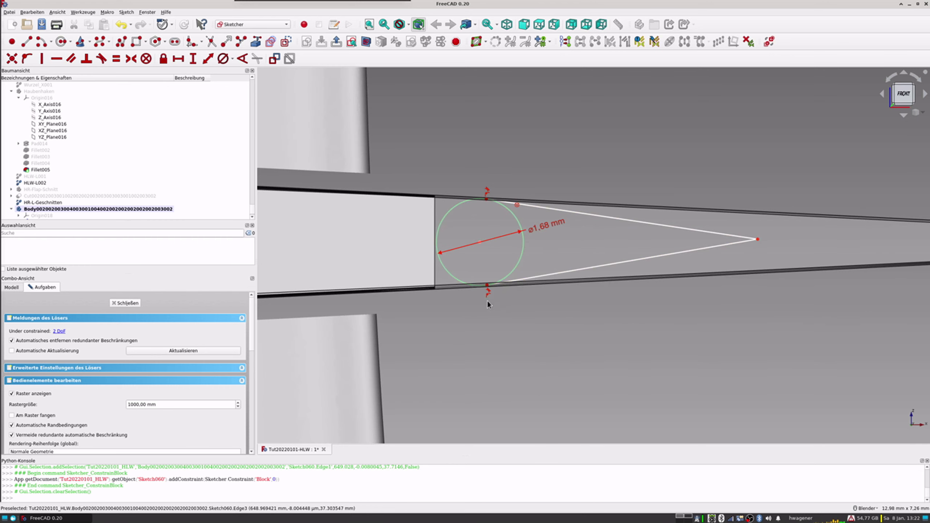
scroll(493, 294, up, 3)
scroll(512, 257, down, 3)
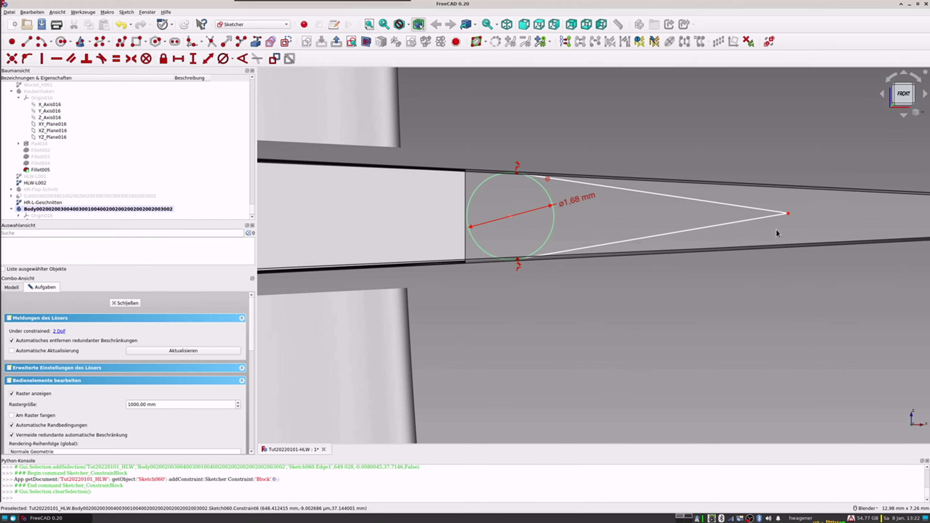
scroll(776, 231, down, 5)
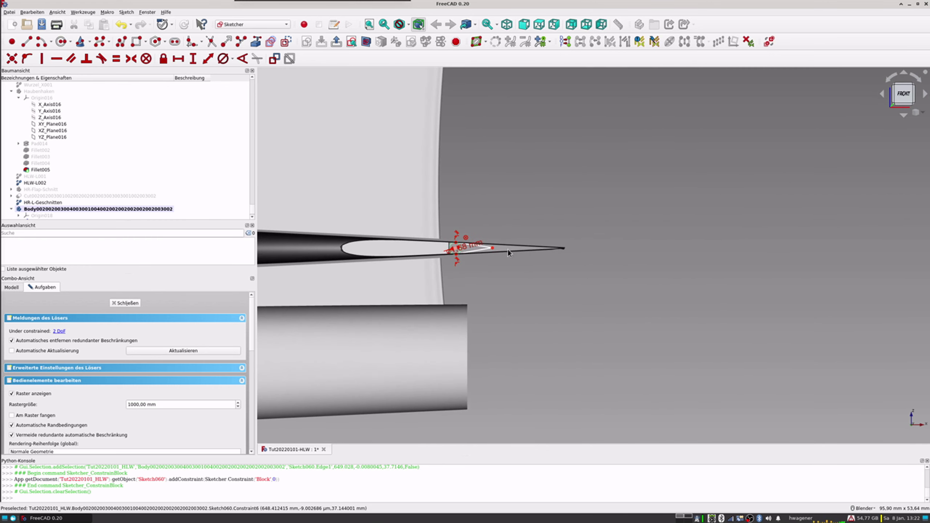
drag(492, 248, 561, 253)
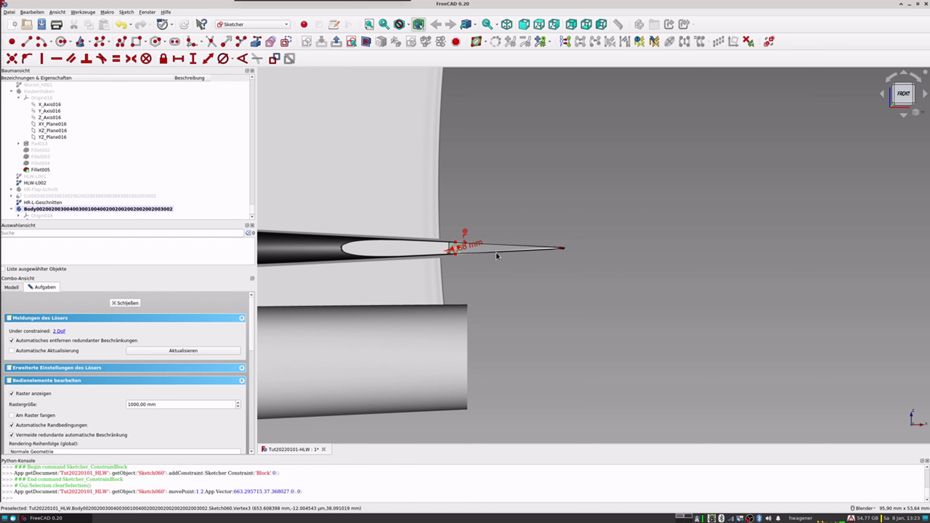
click(564, 249)
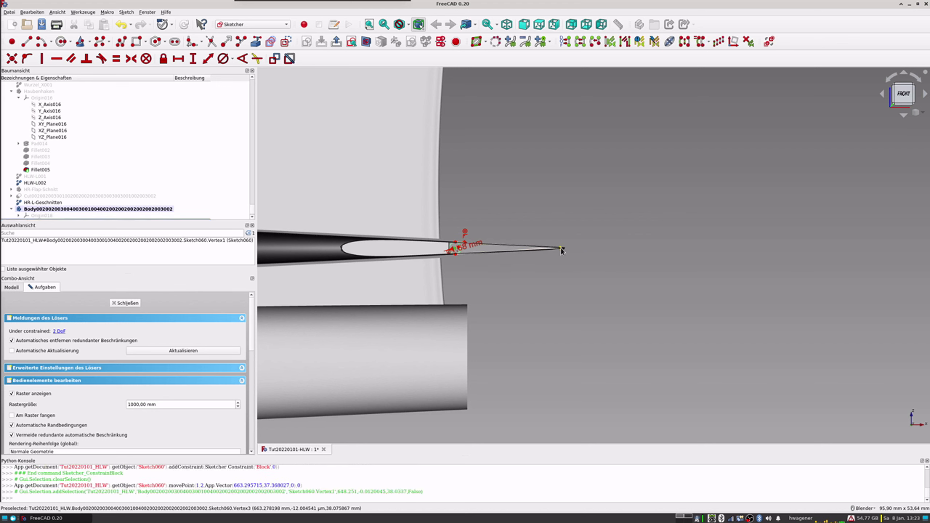
click(562, 248)
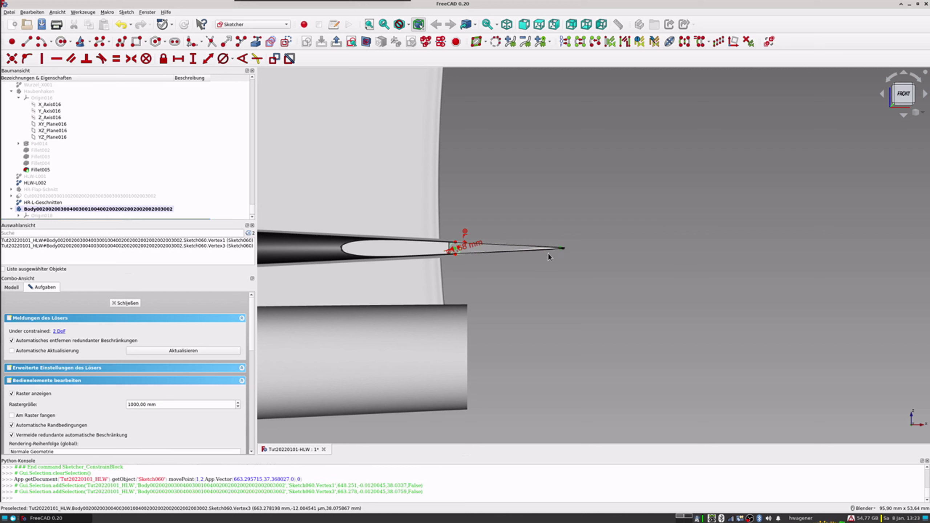
key(h)
Fine-tune the tip position at the blade's trailing end.
scroll(568, 249, up, 5)
scroll(536, 244, up, 5)
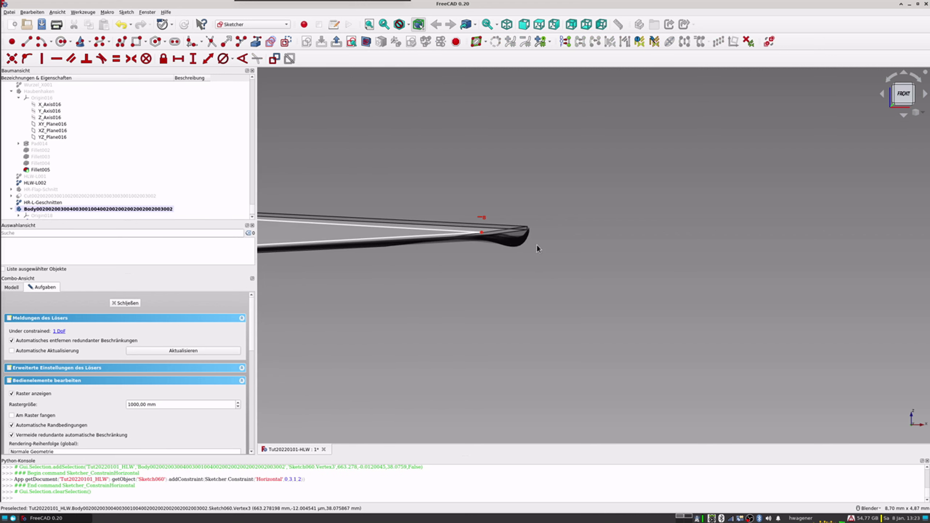
drag(484, 236, 528, 237)
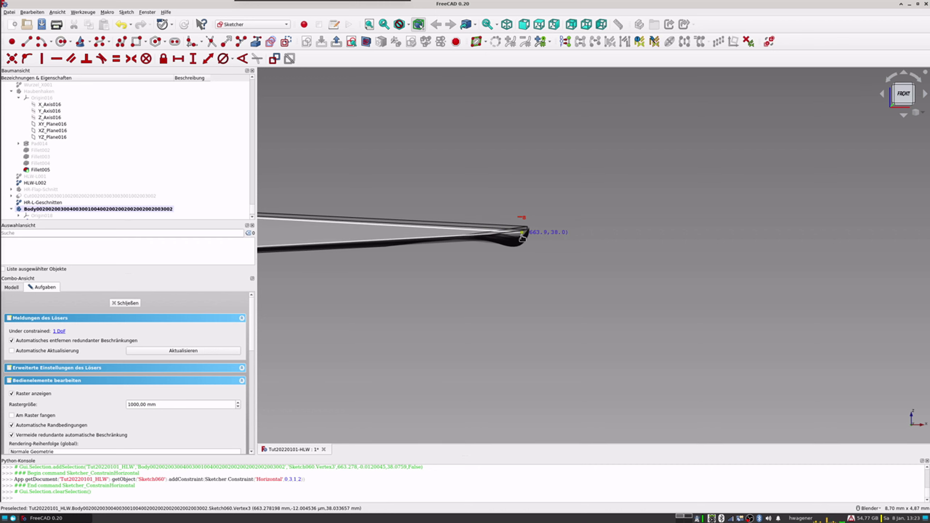
drag(527, 238, 528, 239)
scroll(527, 239, down, 8)
scroll(527, 238, down, 4)
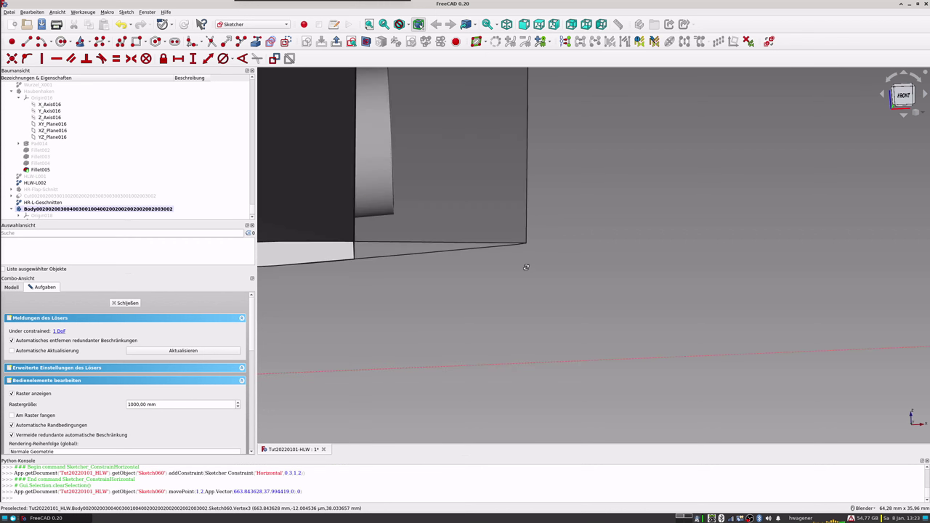
middle_drag(525, 264, 521, 270)
Zoom to check the finished profile and close the sketch.
scroll(505, 249, up, 1)
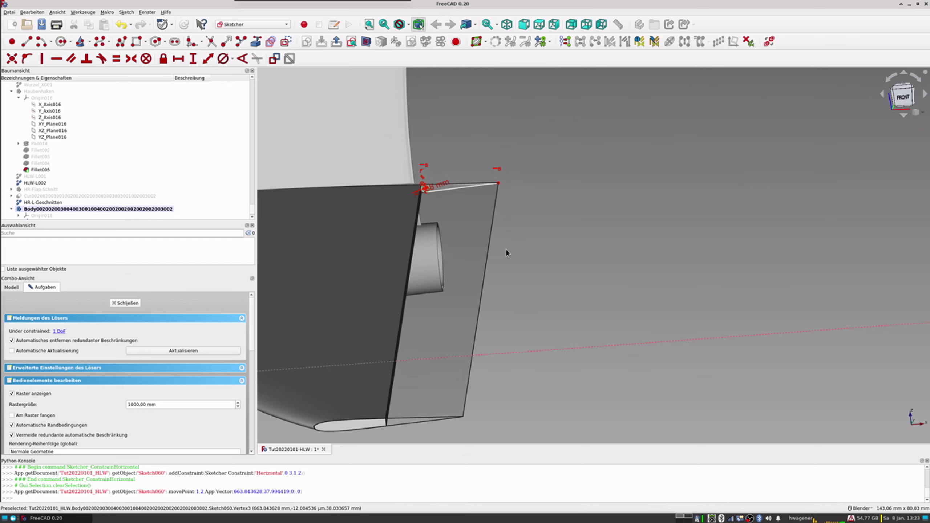
scroll(479, 178, up, 2)
scroll(503, 200, up, 1)
scroll(501, 197, up, 1)
scroll(502, 197, up, 1)
scroll(502, 196, down, 2)
scroll(476, 201, down, 2)
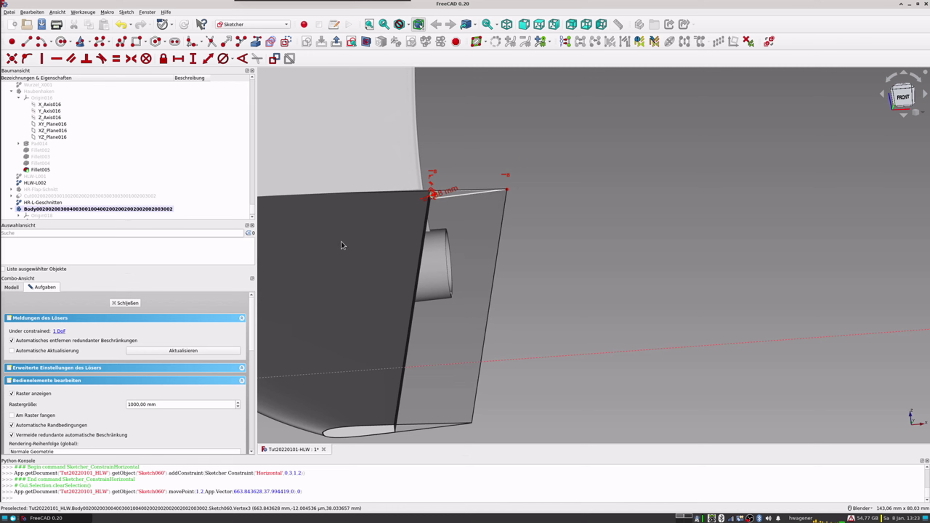
click(123, 302)
Copy Sketch060 without its XZ_Plane018 dependency and paste it as Sketch061.
scroll(493, 274, down, 10)
scroll(583, 274, up, 4)
scroll(513, 249, up, 6)
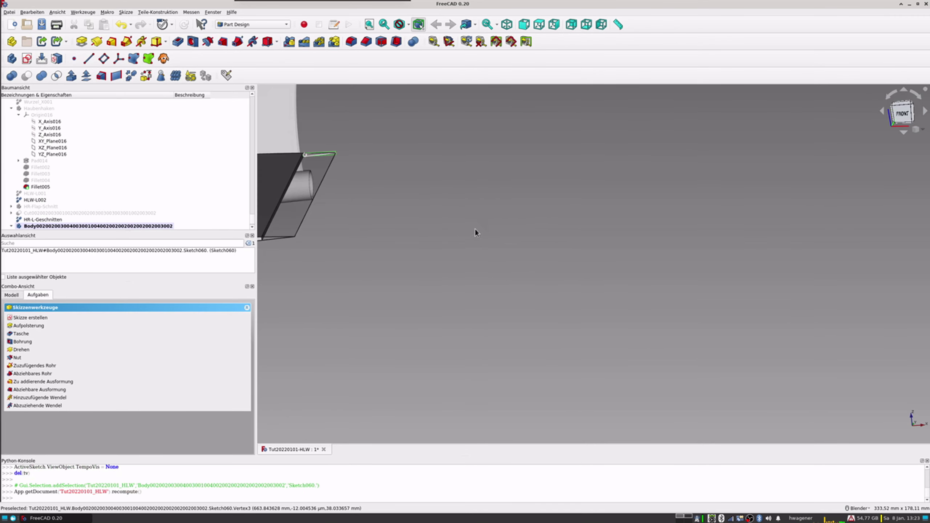
mouse_move(325, 198)
middle_down()
mouse_move(303, 191)
mouse_move(353, 210)
mouse_move(274, 197)
middle_up()
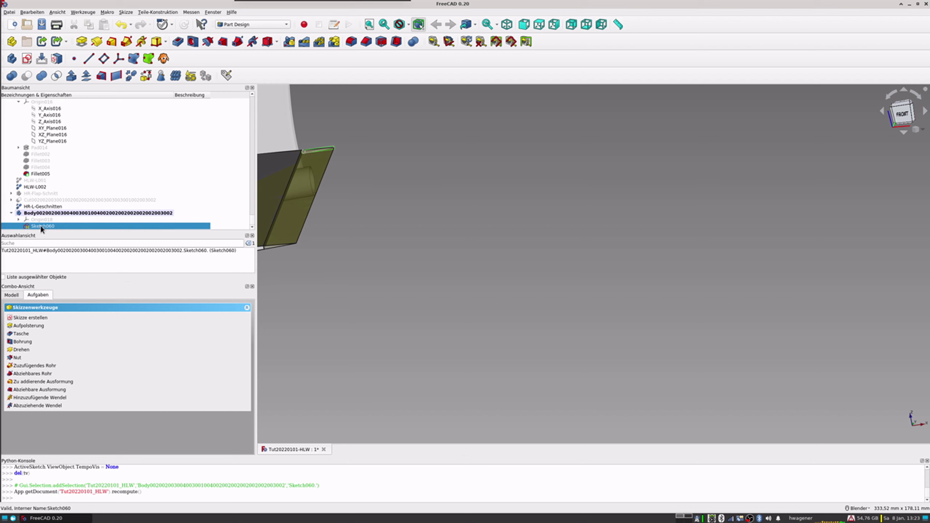
key(ctrl+c)
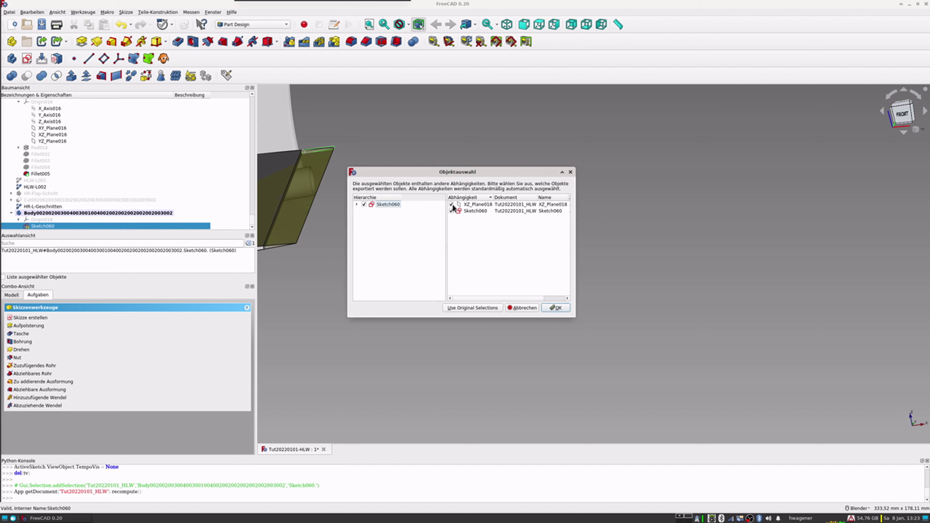
click(451, 204)
click(555, 308)
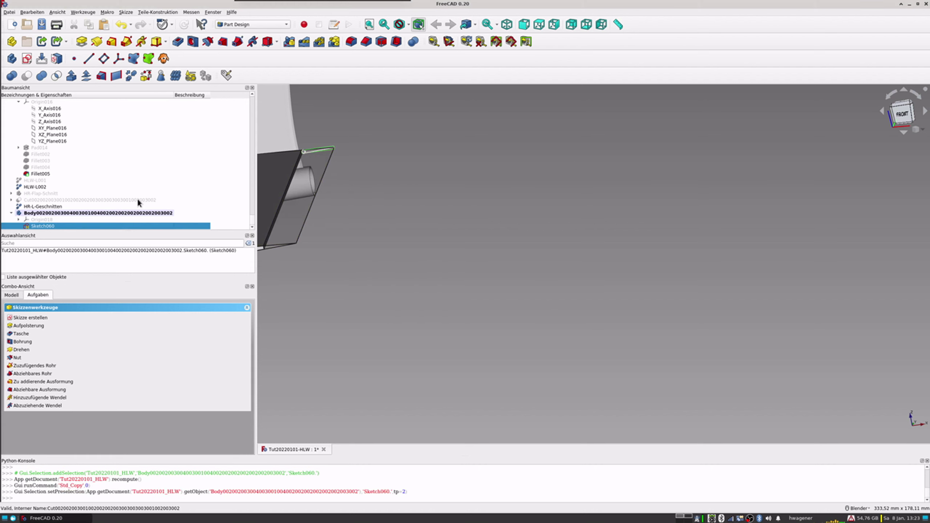
key(ctrl+v)
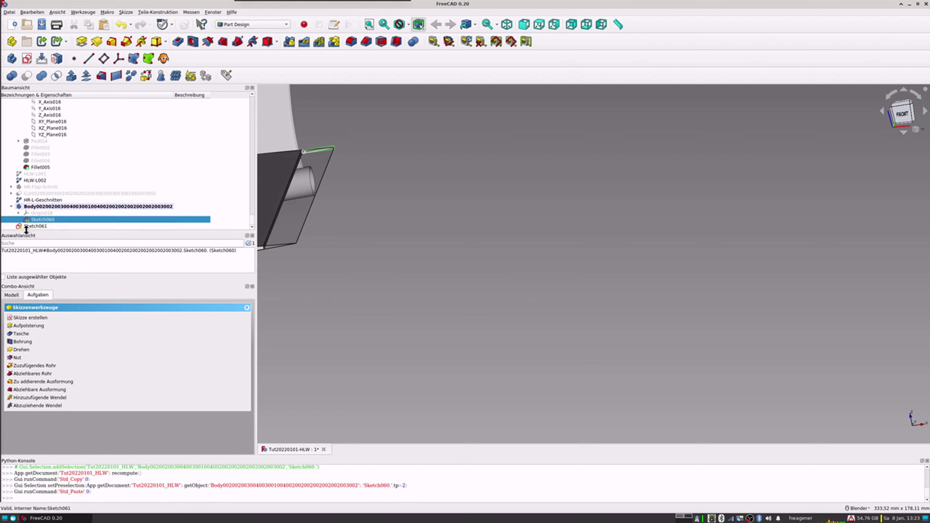
click(30, 226)
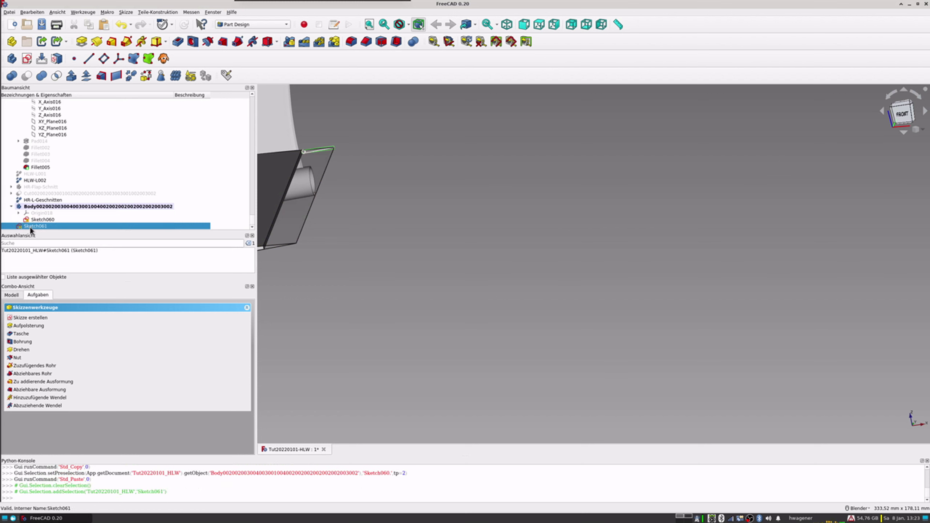
drag(30, 229, 41, 208)
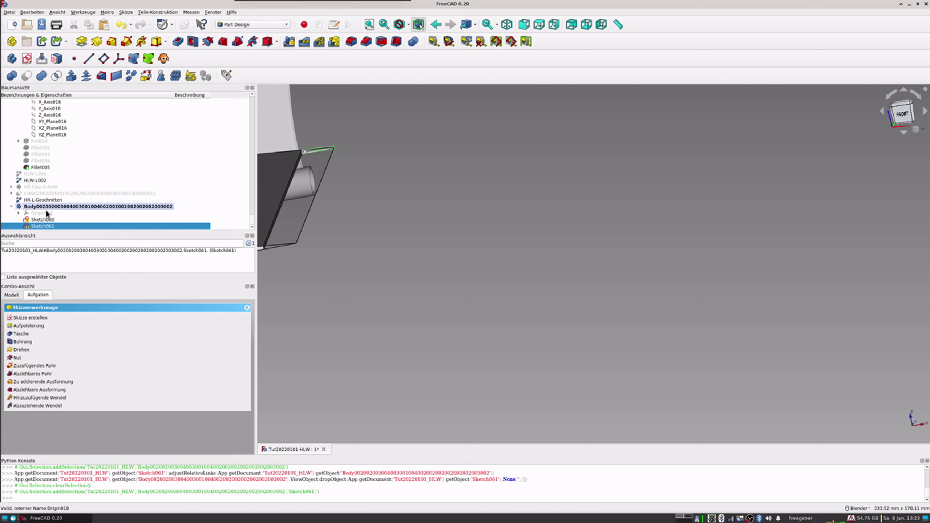
Drop Sketch061 into the body and rename the body HR-Flosse-L.
click(44, 206)
key(F2)
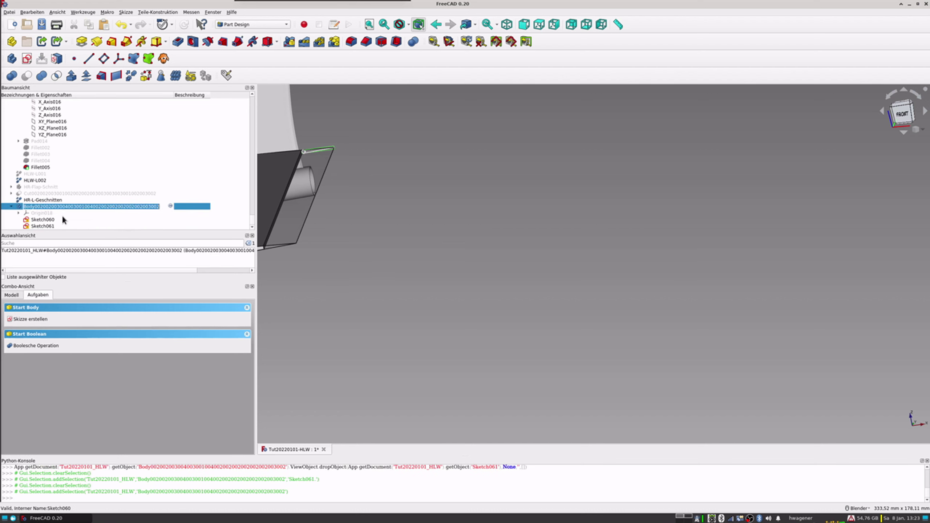
text(QR)
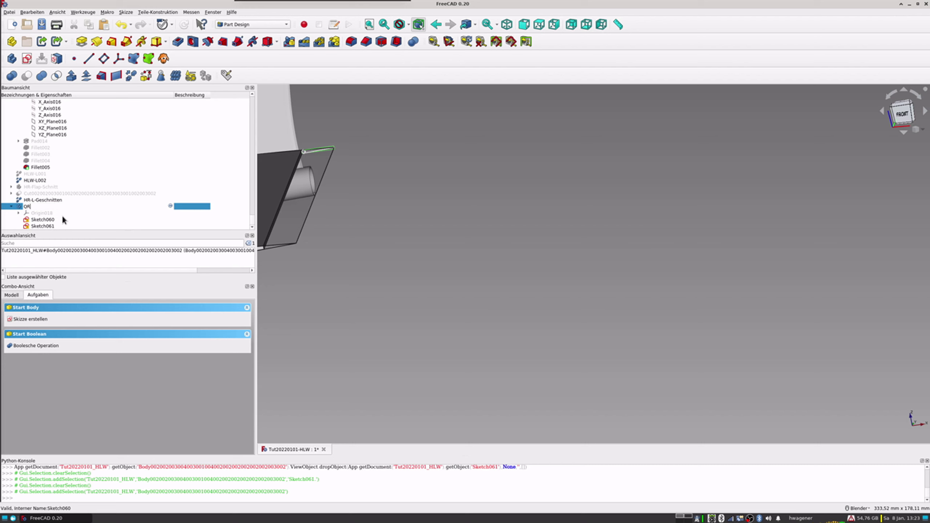
key(BackSpace)
key(BackSpace)
text(O)
key(Return)
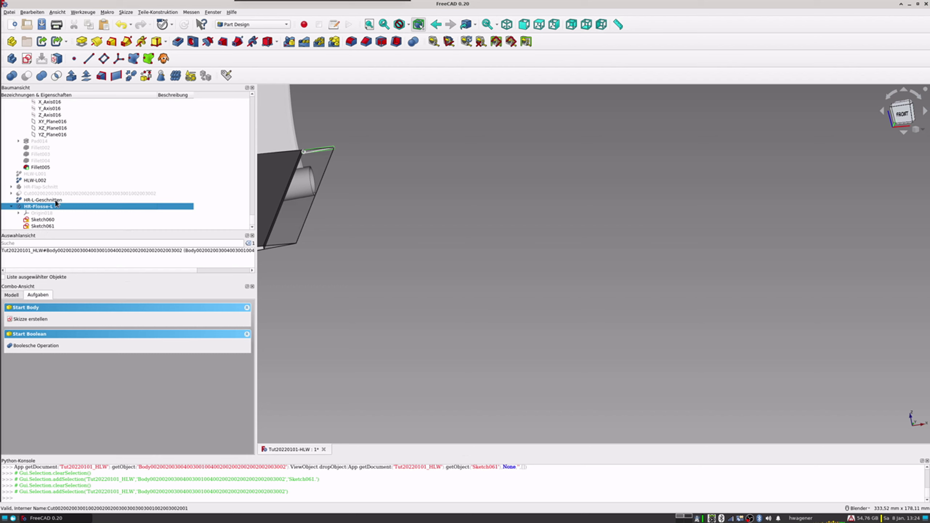
Expand the body's Origin018 and select XZ_Plane018.
click(18, 213)
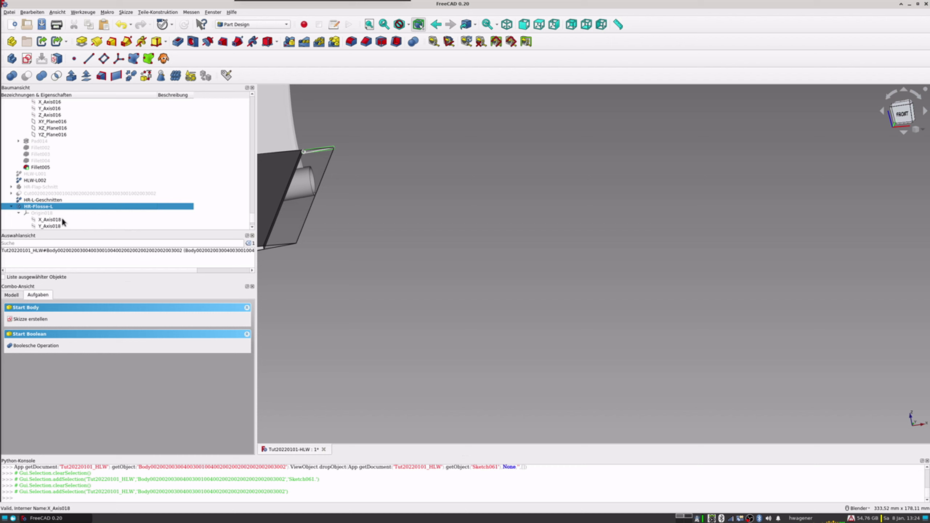
scroll(61, 217, down, 1)
scroll(58, 211, down, 1)
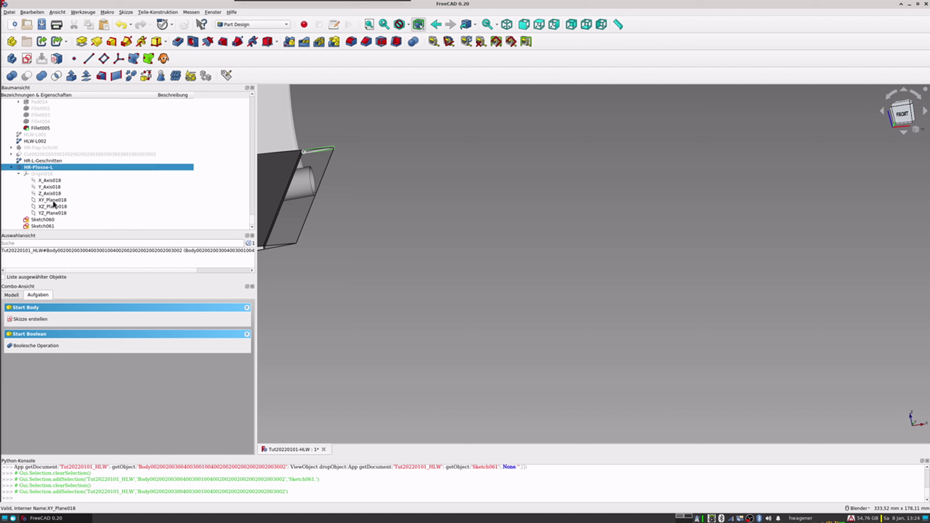
click(51, 207)
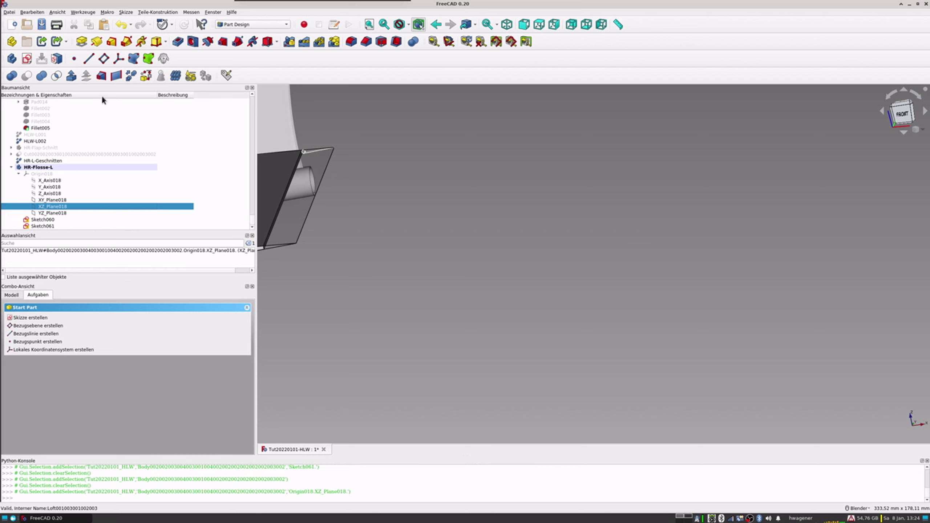
Create a datum plane attached to XZ_Plane018 and view it alongside the fin.
click(104, 59)
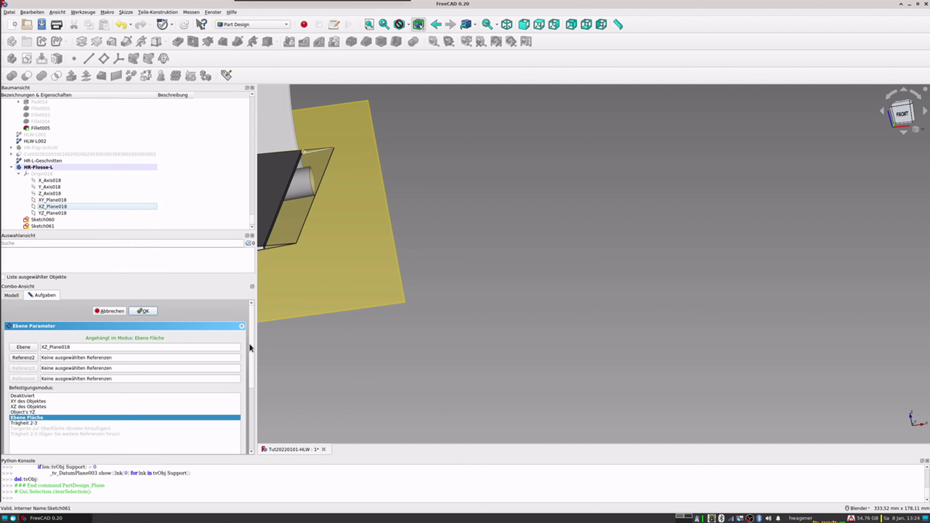
drag(251, 348, 245, 403)
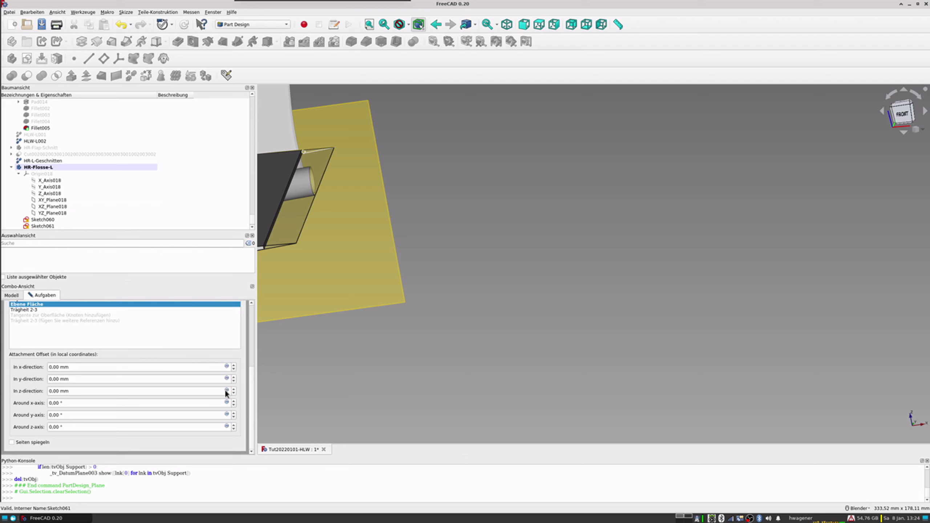
scroll(436, 298, down, 5)
middle_drag(436, 299, 429, 210)
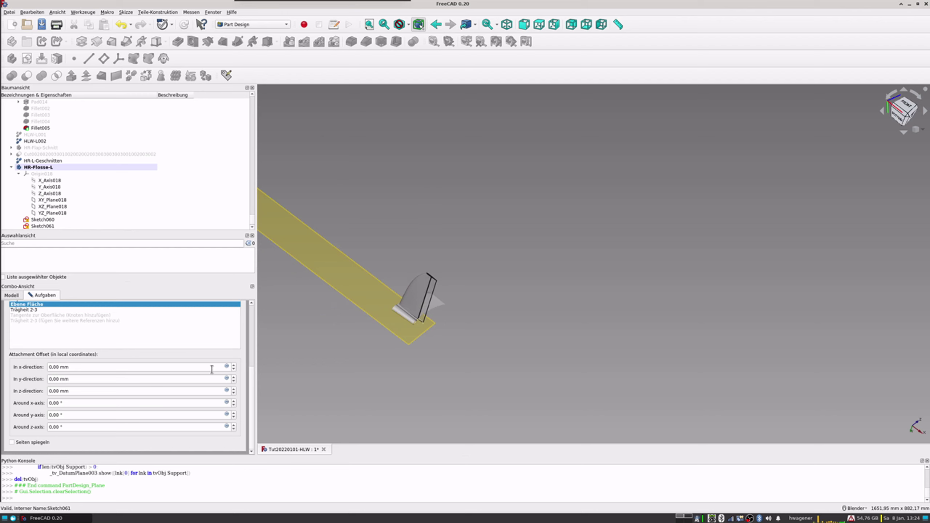
Set the datum plane's z-direction attachment offset to 160 mm.
click(235, 393)
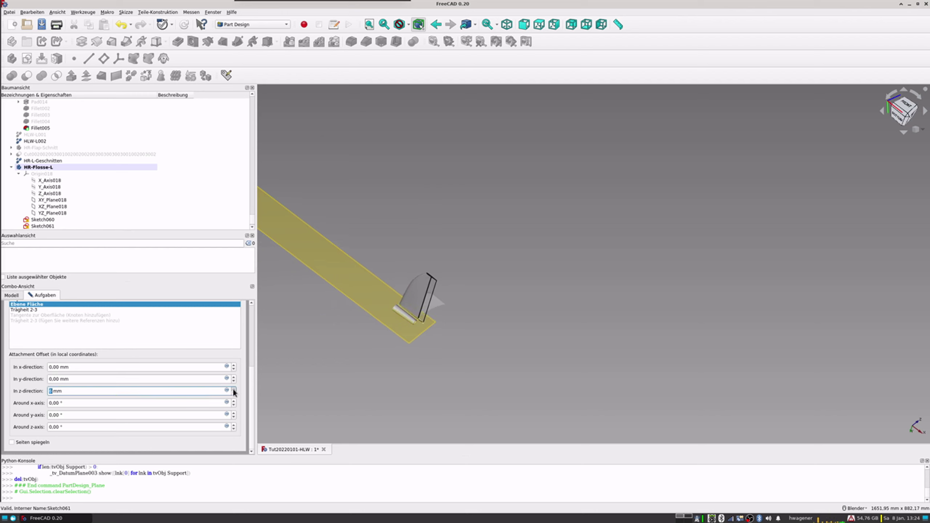
text(7)
drag(70, 393, 21, 396)
text(20)
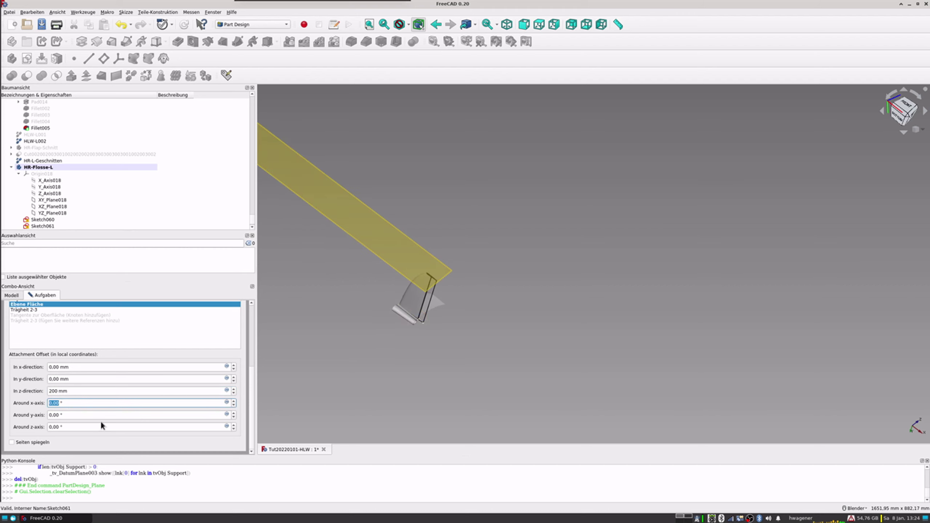
mouse_move(423, 381)
middle_down()
mouse_move(478, 344)
mouse_move(467, 347)
middle_up()
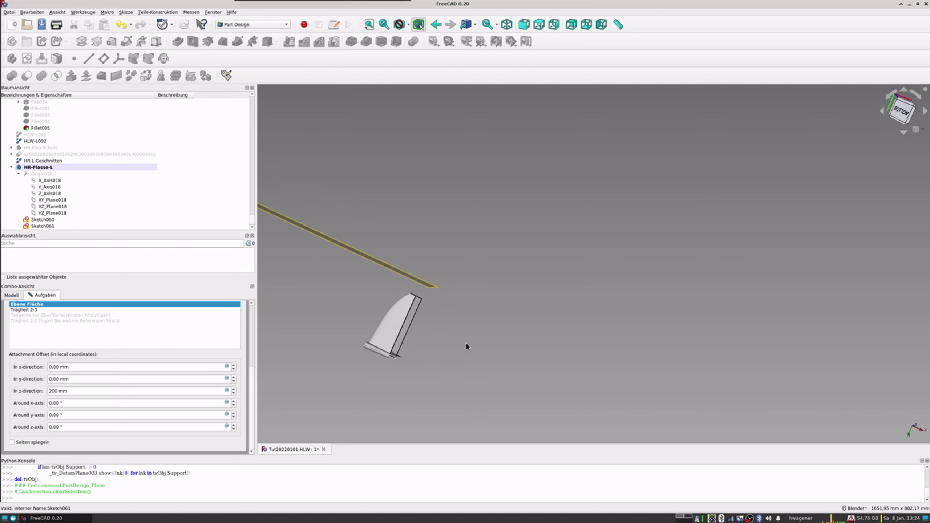
double_click(61, 391)
text(150)
key(Tab)
double_click(75, 390)
text(160)
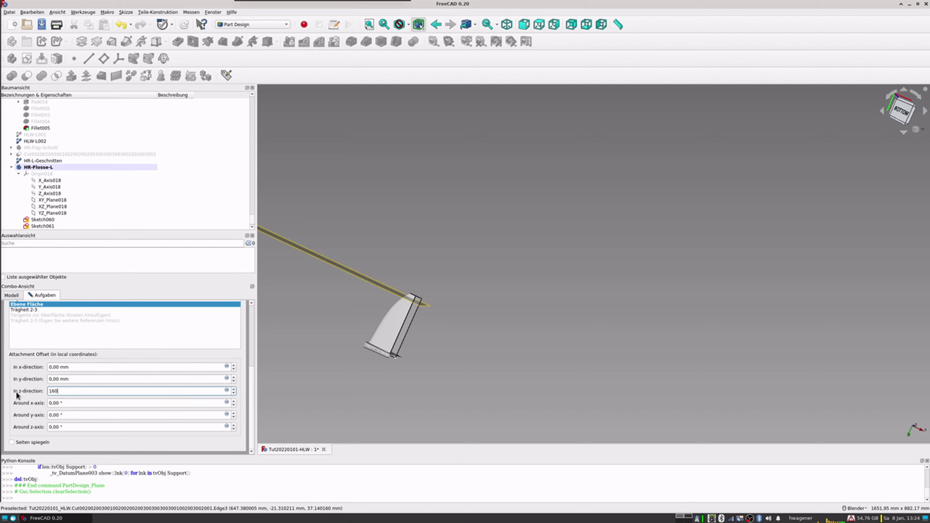
key(Tab)
Check the offset plane from an oblique angle and accept the datum plane.
scroll(399, 296, up, 3)
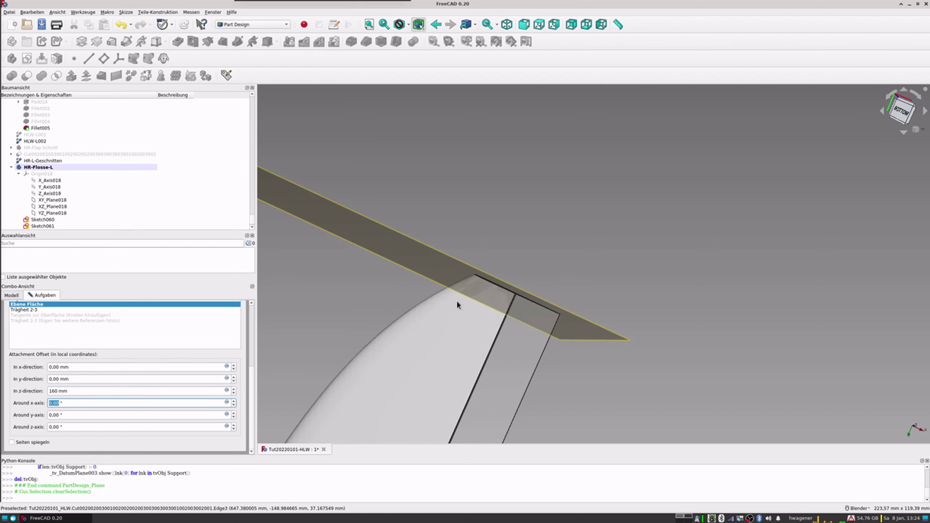
scroll(456, 299, up, 3)
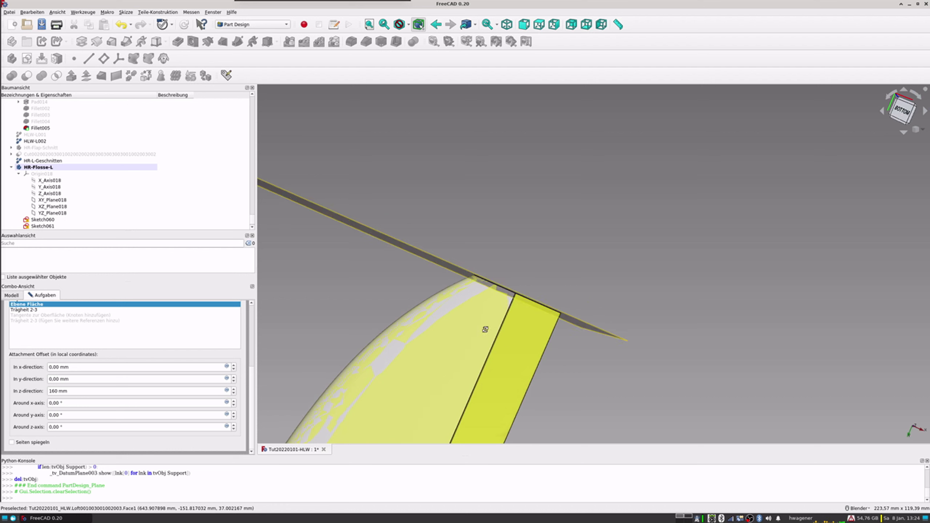
middle_drag(484, 326, 421, 323)
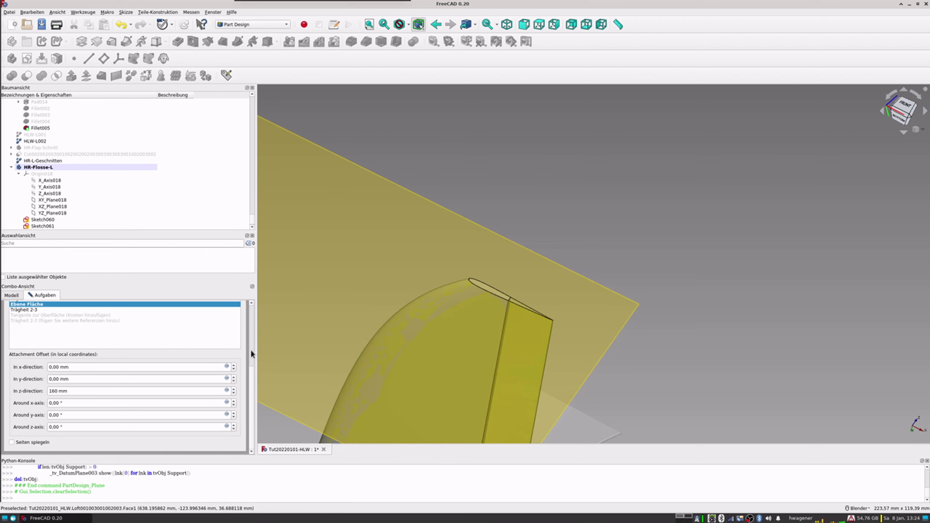
drag(251, 381, 251, 322)
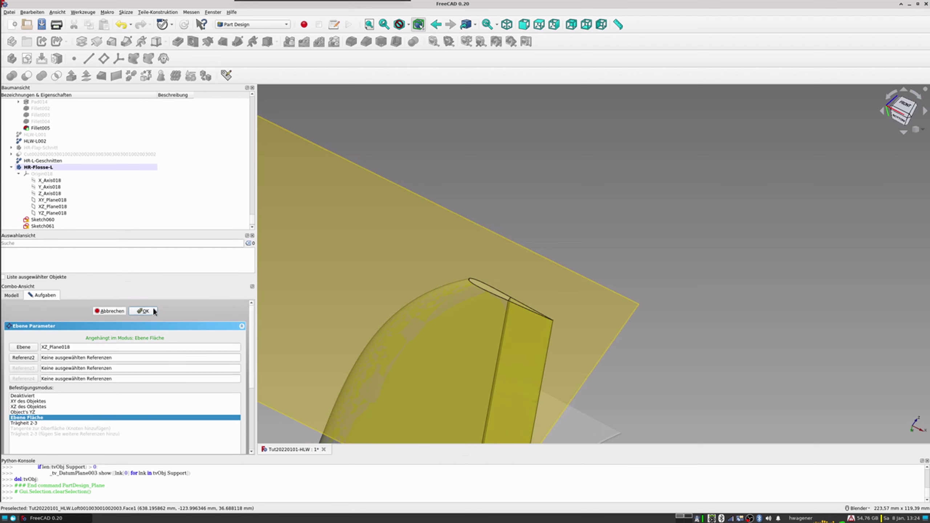
click(143, 312)
mouse_move(293, 311)
middle_down()
mouse_move(544, 307)
mouse_move(499, 346)
mouse_move(509, 357)
middle_up()
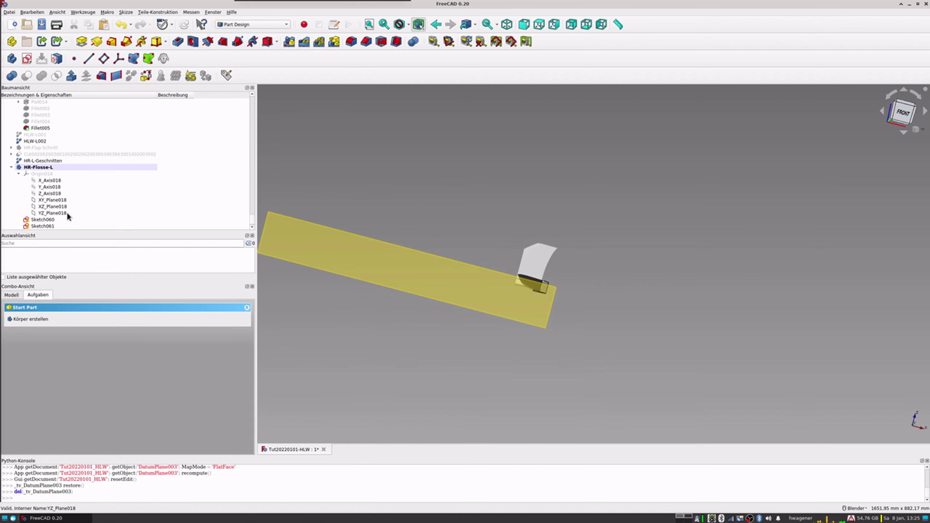
Hide the new DatumPlane003.
scroll(53, 219, down, 1)
click(48, 225)
key(space)
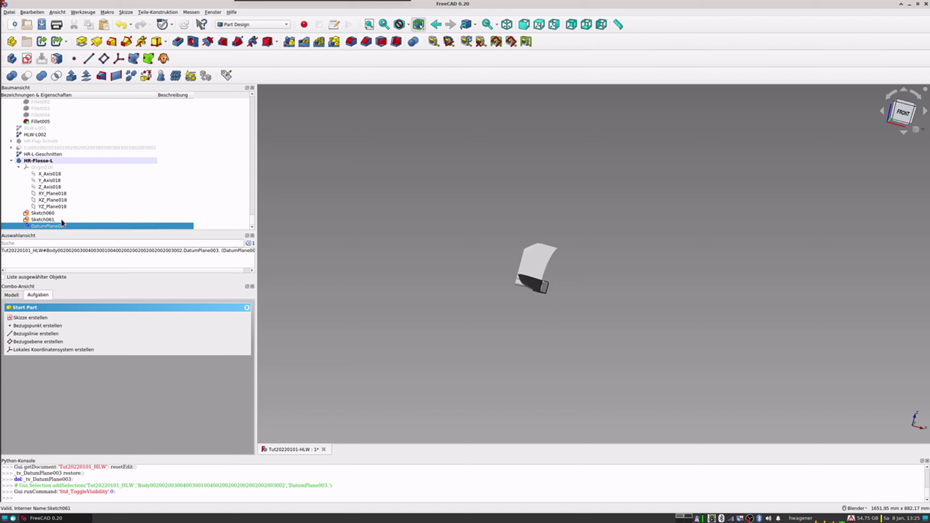
Map Sketch061 onto DatumPlane003 and inspect the repositioned flap profile.
click(57, 58)
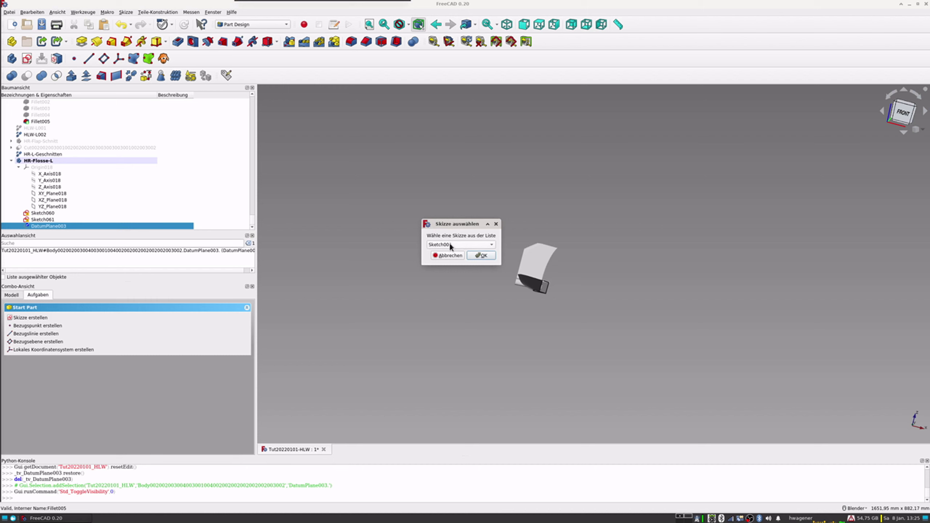
click(461, 257)
scroll(447, 499, down, 6)
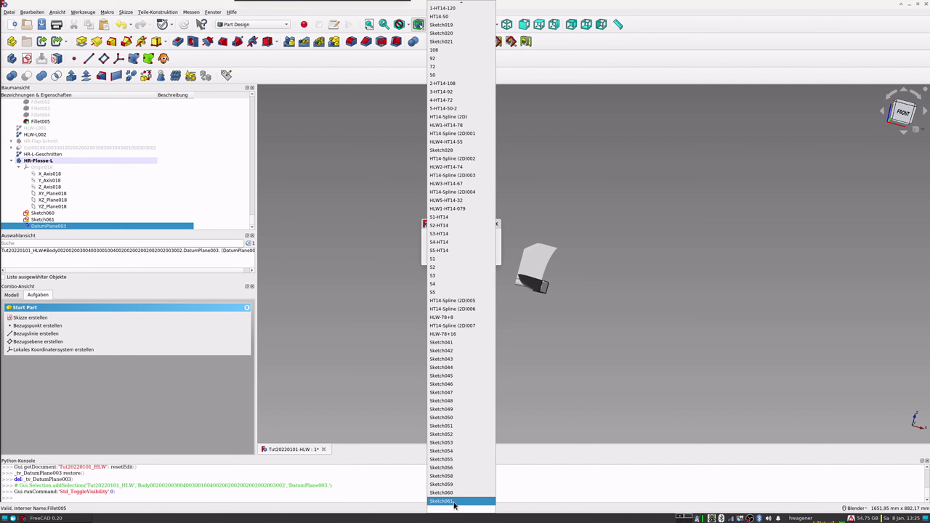
click(446, 500)
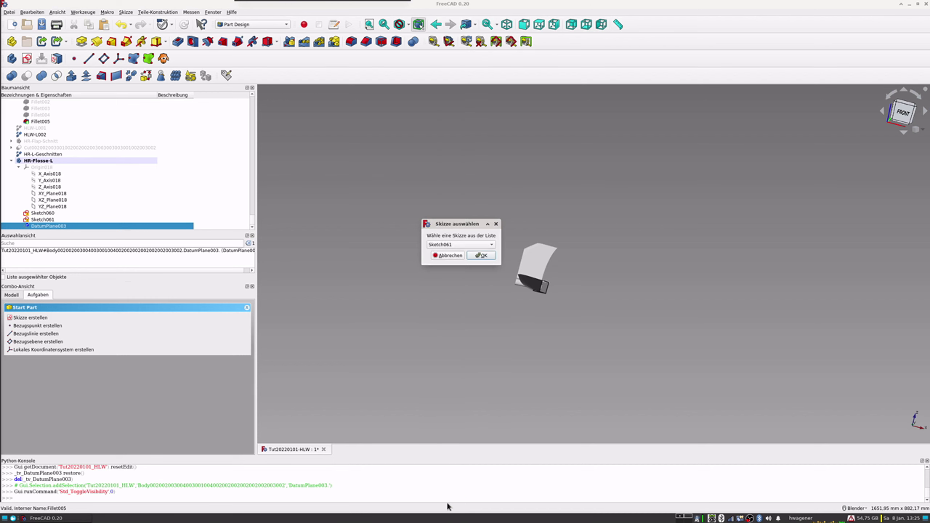
click(480, 257)
click(541, 258)
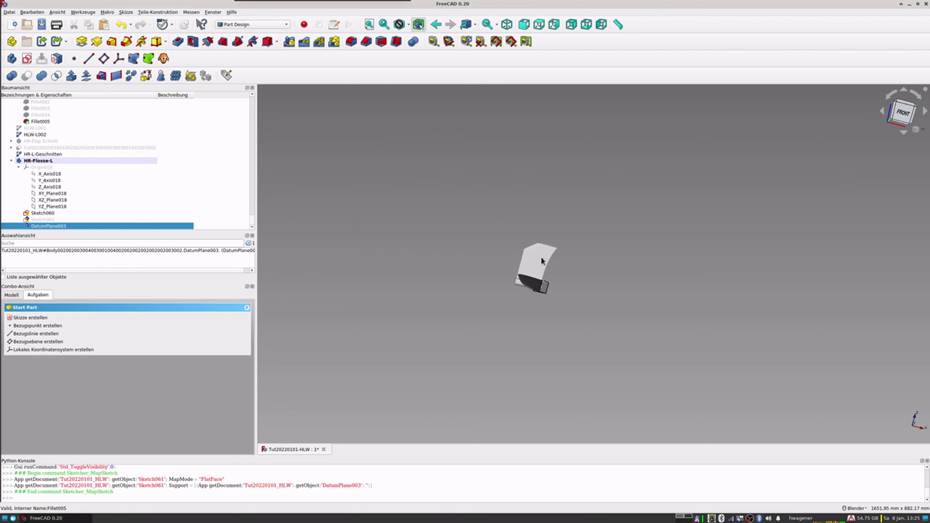
scroll(571, 330, up, 2)
scroll(564, 300, up, 5)
middle_drag(511, 267, 532, 241)
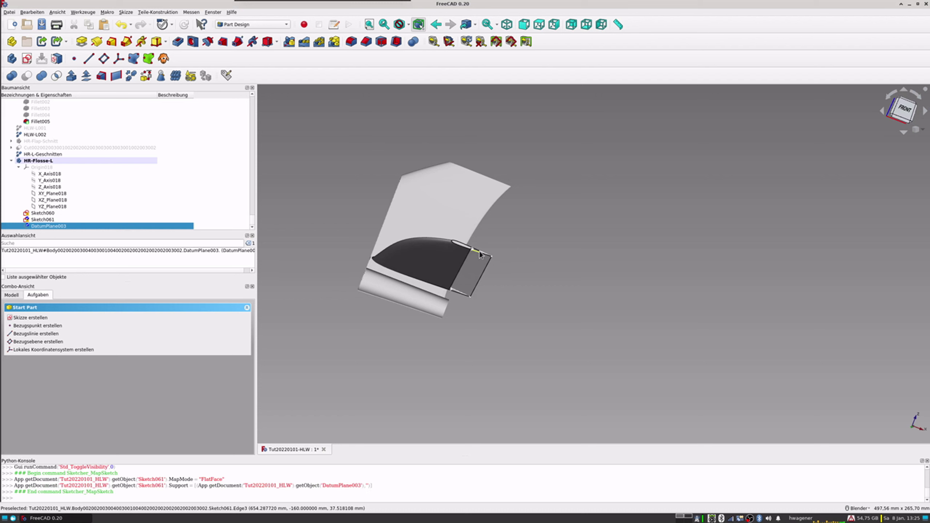
scroll(481, 256, up, 5)
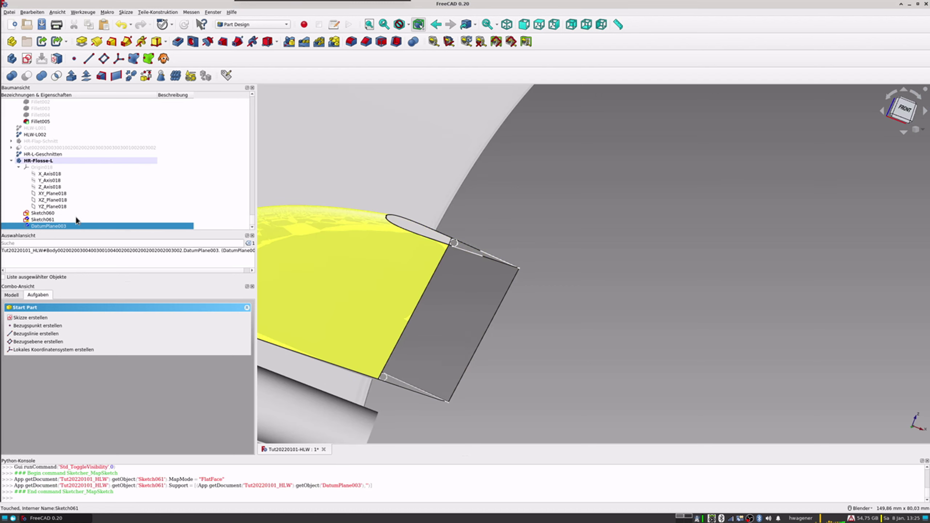
Open Sketch061, centre the view on its wedge profile, then close the sketch.
double_click(39, 219)
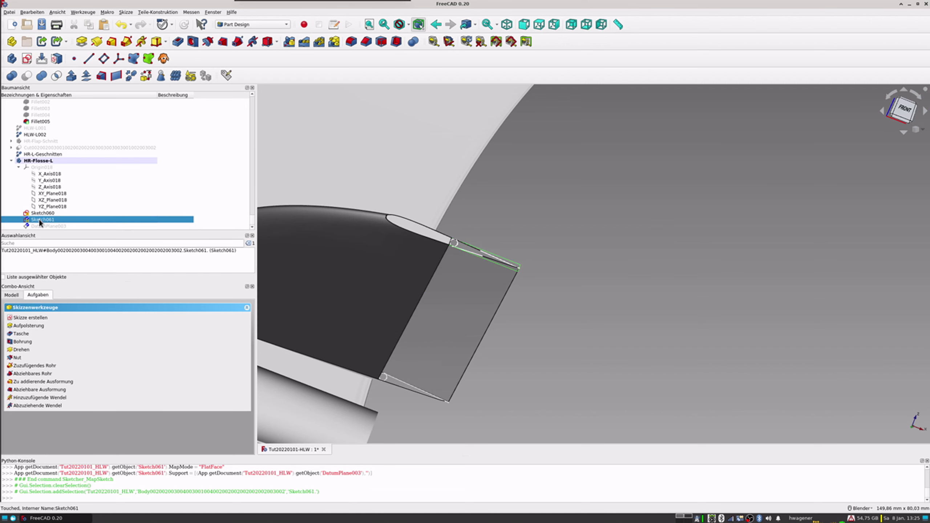
scroll(471, 295, up, 2)
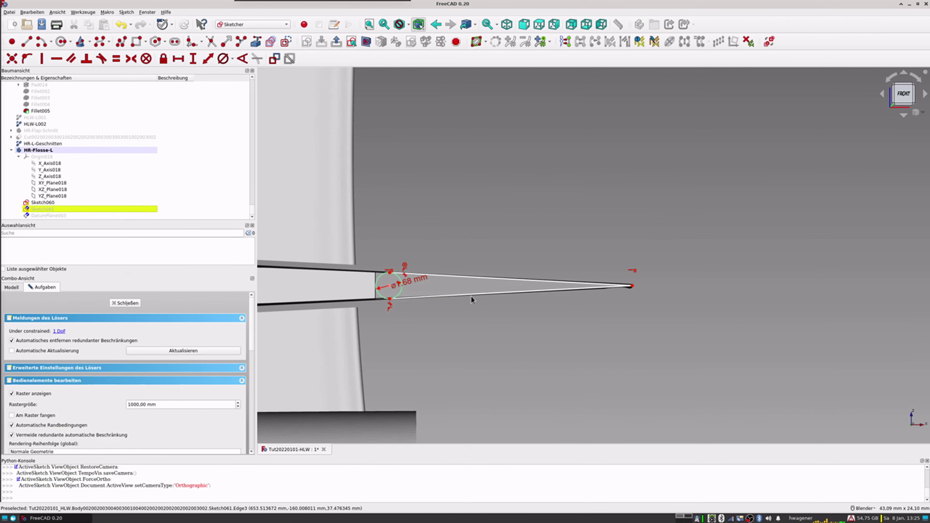
scroll(471, 296, up, 4)
scroll(459, 295, up, 4)
shift+middle_drag(367, 285, 424, 288)
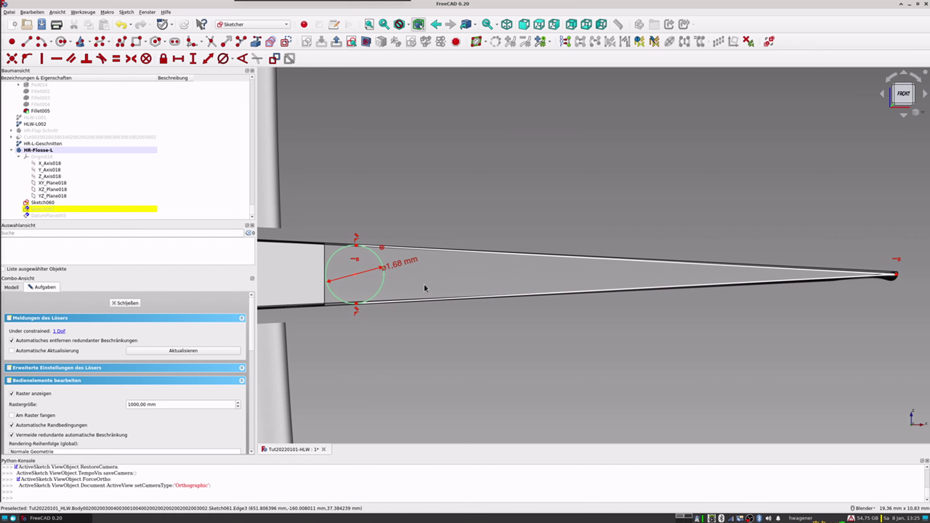
scroll(425, 287, down, 4)
scroll(425, 287, down, 3)
scroll(424, 287, up, 3)
scroll(424, 283, up, 2)
shift+middle_drag(583, 292, 587, 309)
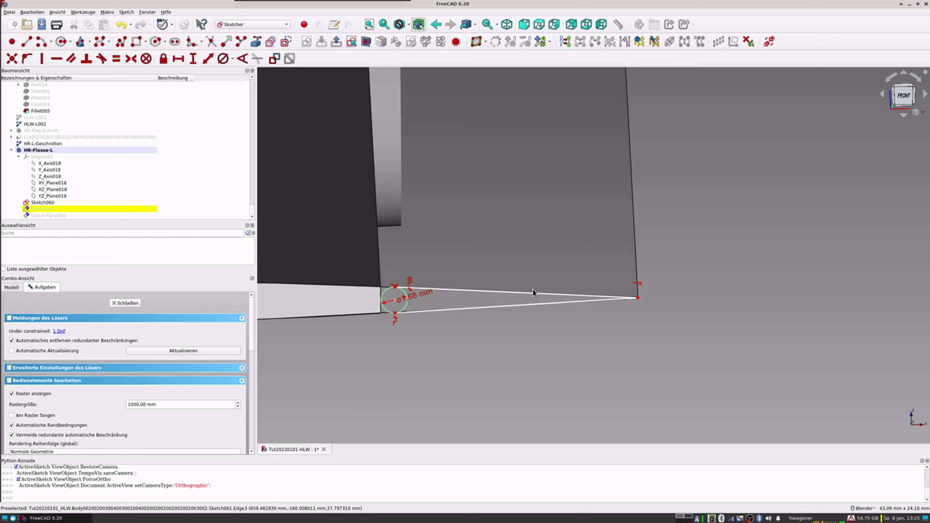
scroll(532, 289, down, 5)
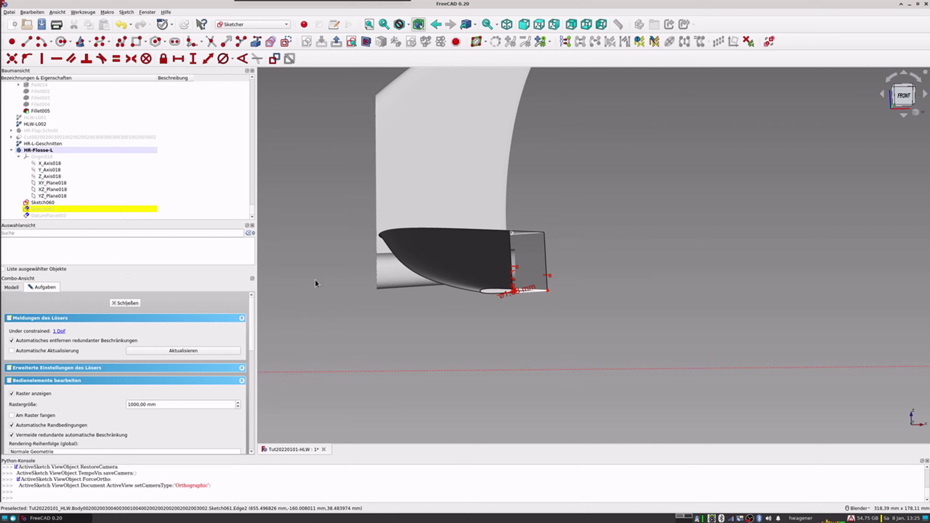
click(123, 302)
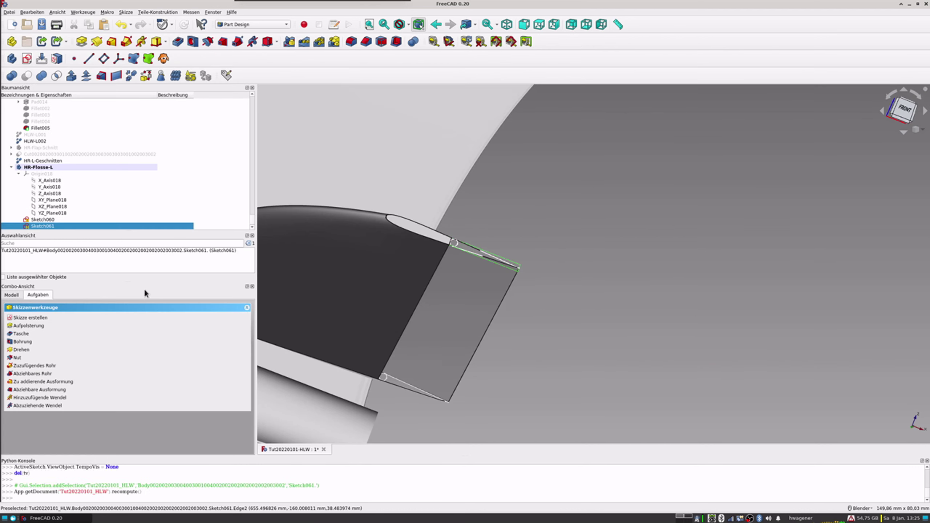
click(44, 220)
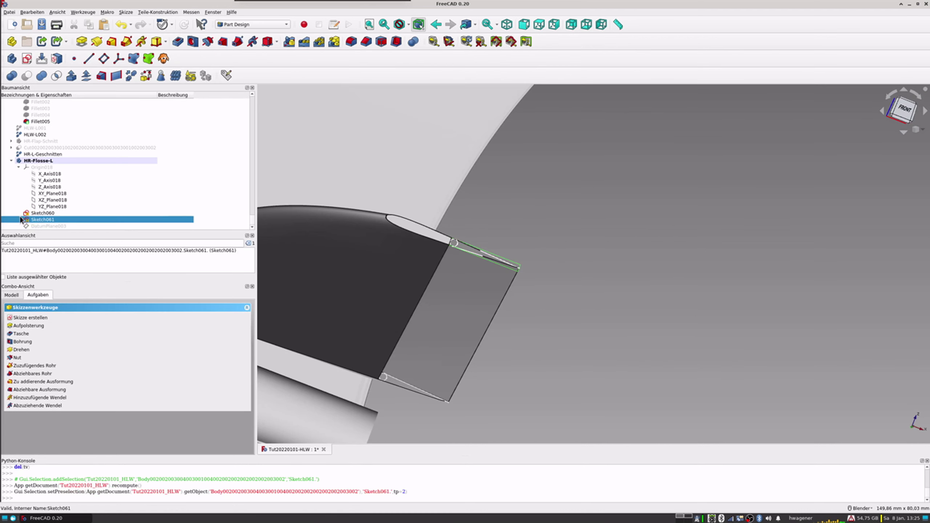
shift+click(42, 213)
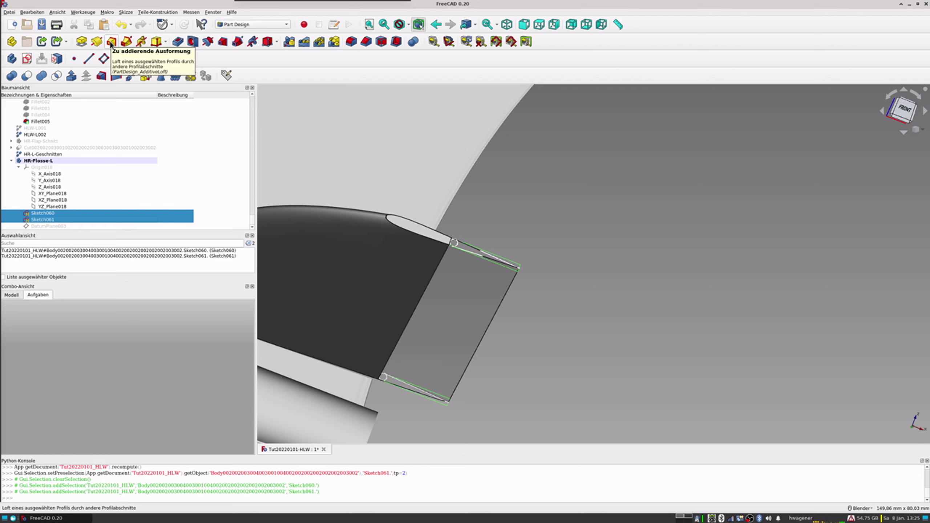
click(112, 42)
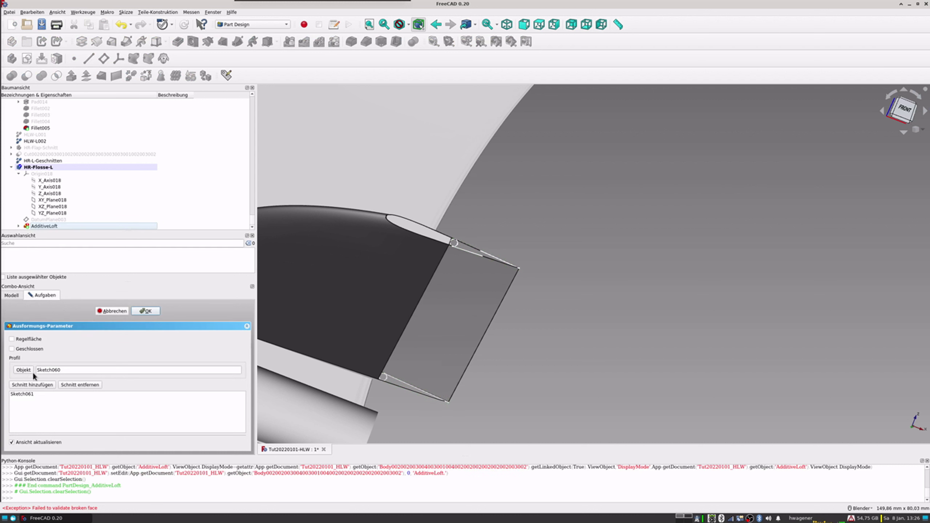
mouse_move(44, 226)
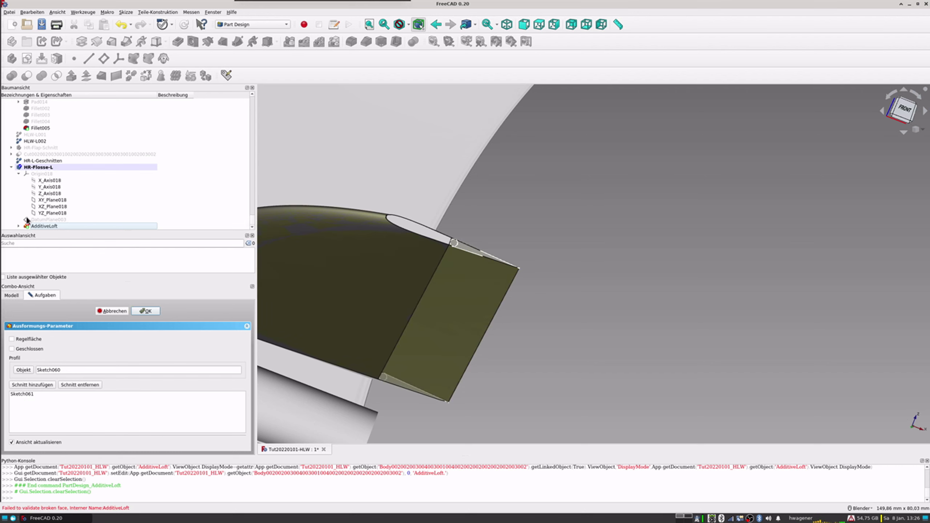
click(114, 311)
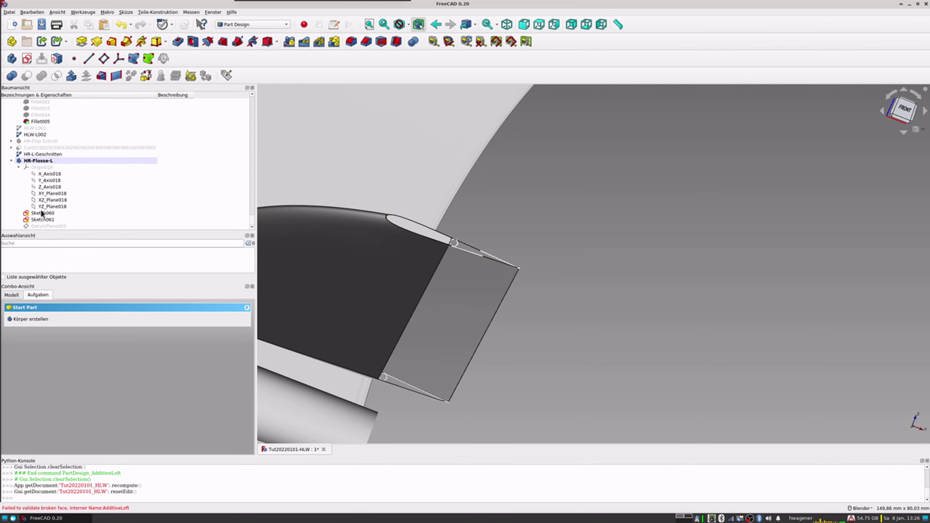
click(45, 215)
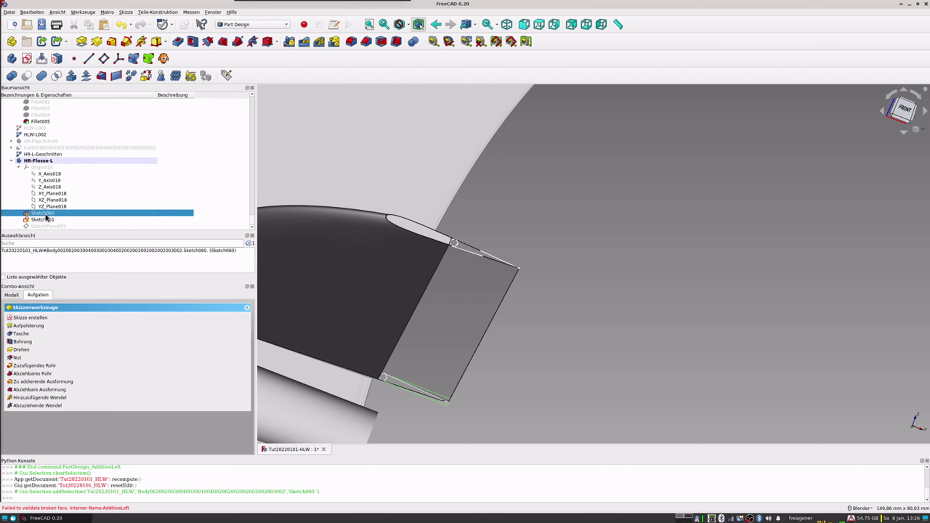
click(112, 42)
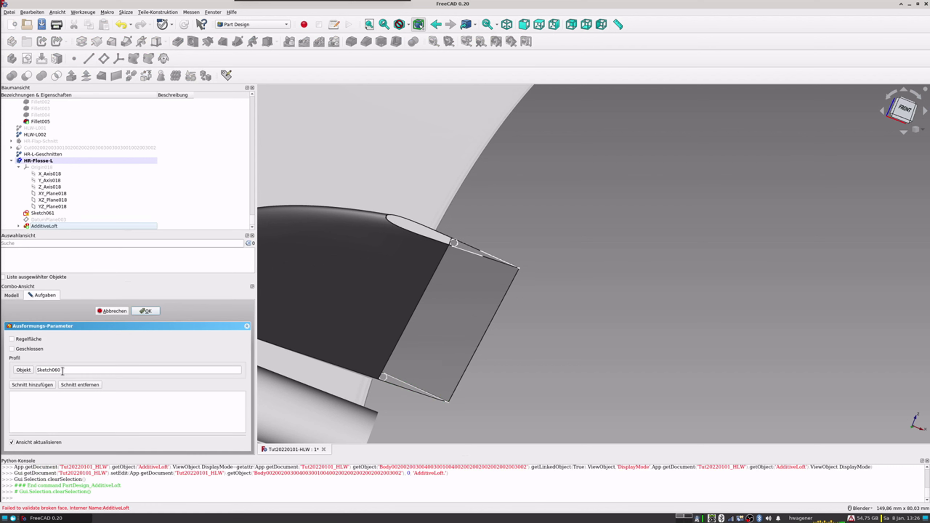
click(33, 384)
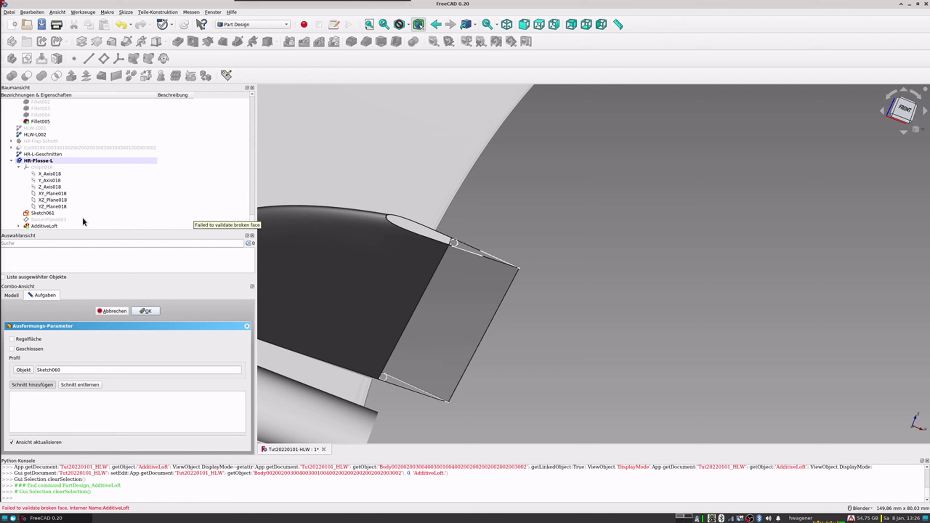
click(46, 214)
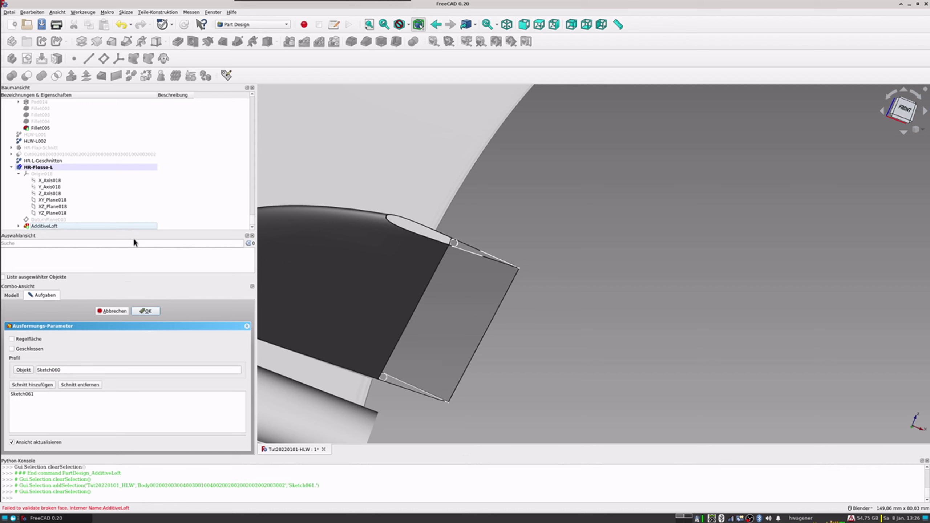
click(146, 310)
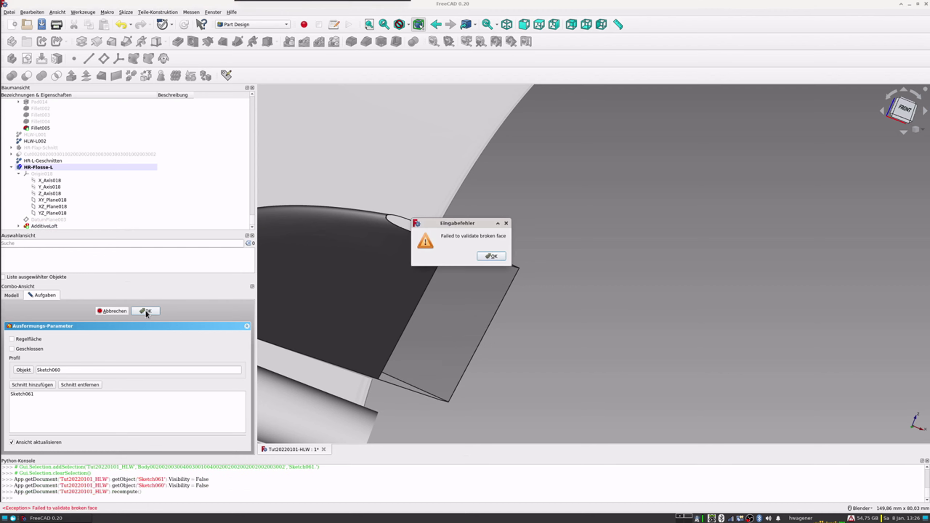
click(497, 257)
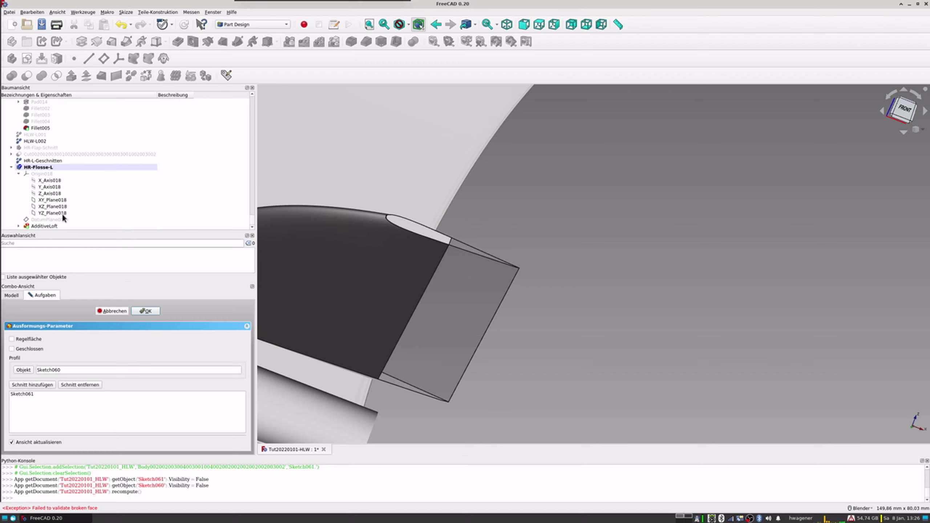
click(112, 310)
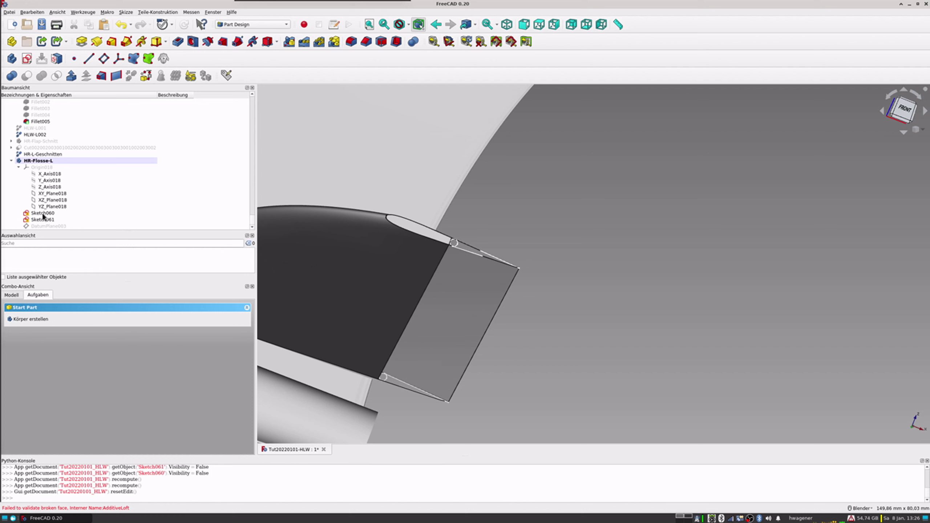
Trim the nose circle in Sketch060 down to a rounded arc.
double_click(43, 214)
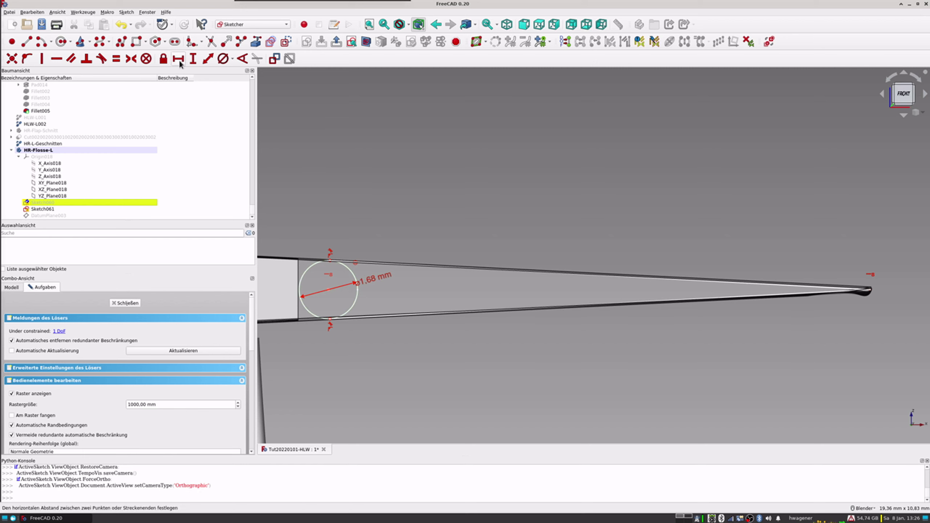
click(211, 42)
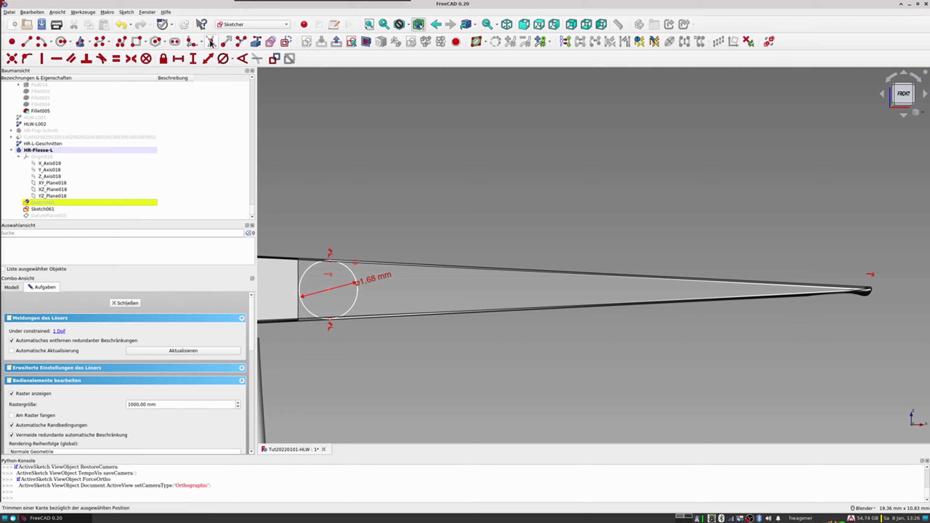
click(356, 301)
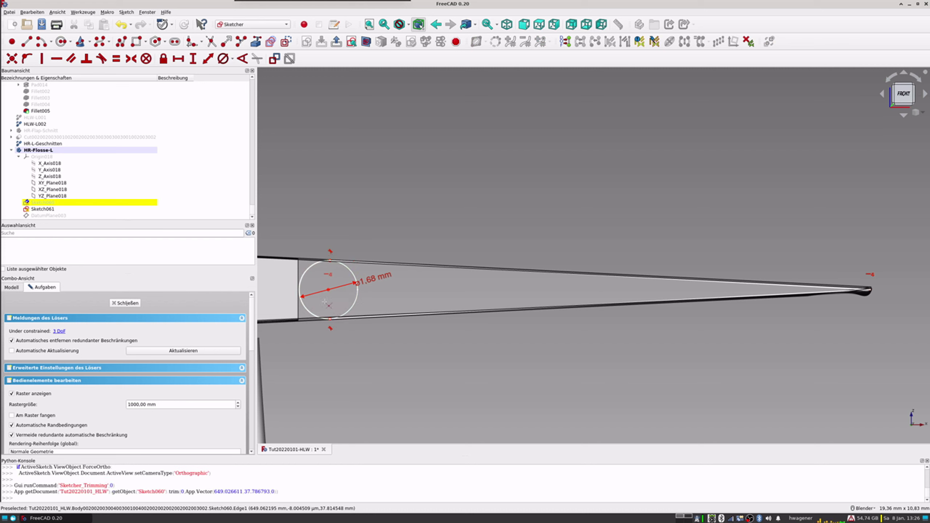
scroll(344, 295, down, 2)
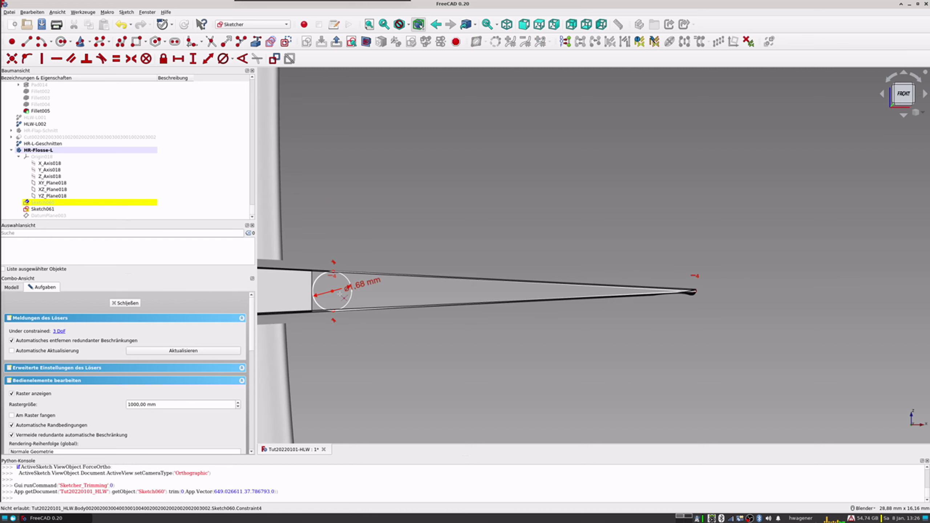
middle_drag(389, 326, 385, 330)
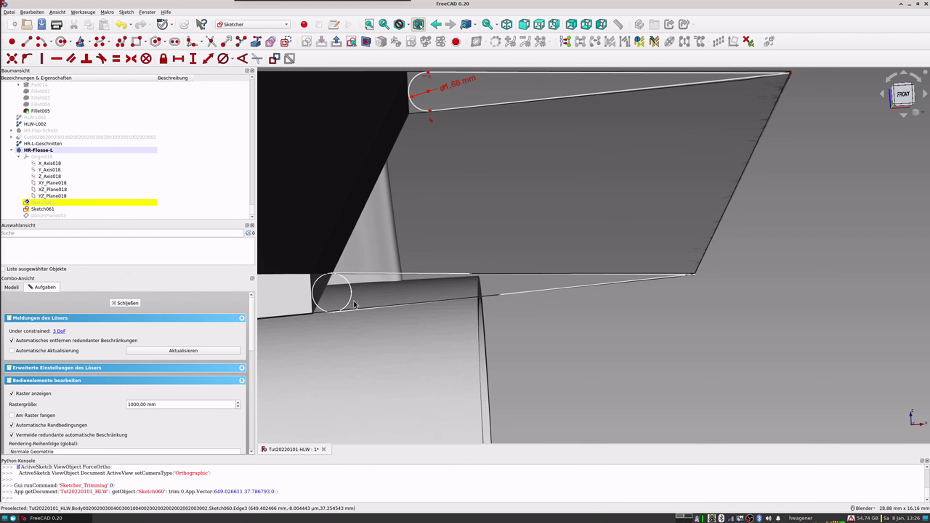
Trim away the right half of the circle in Sketch061 and close the sketch.
double_click(42, 208)
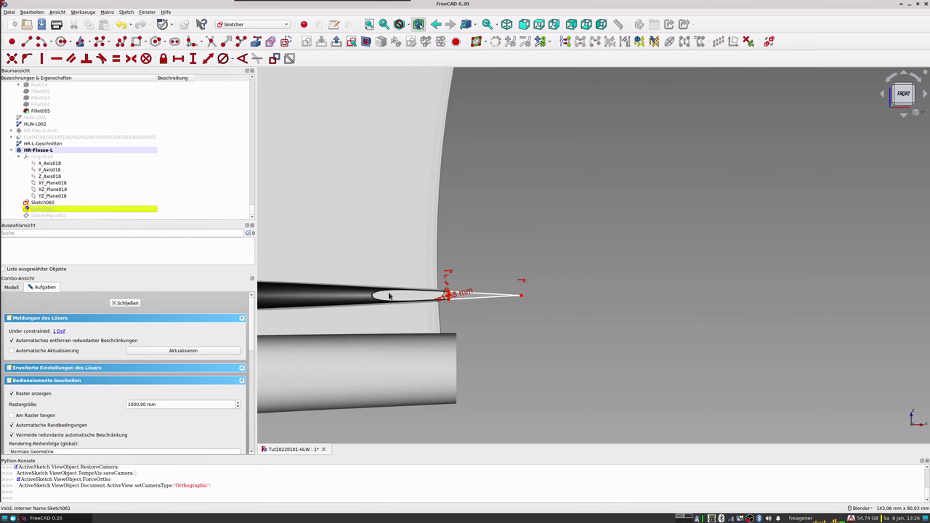
scroll(463, 295, up, 5)
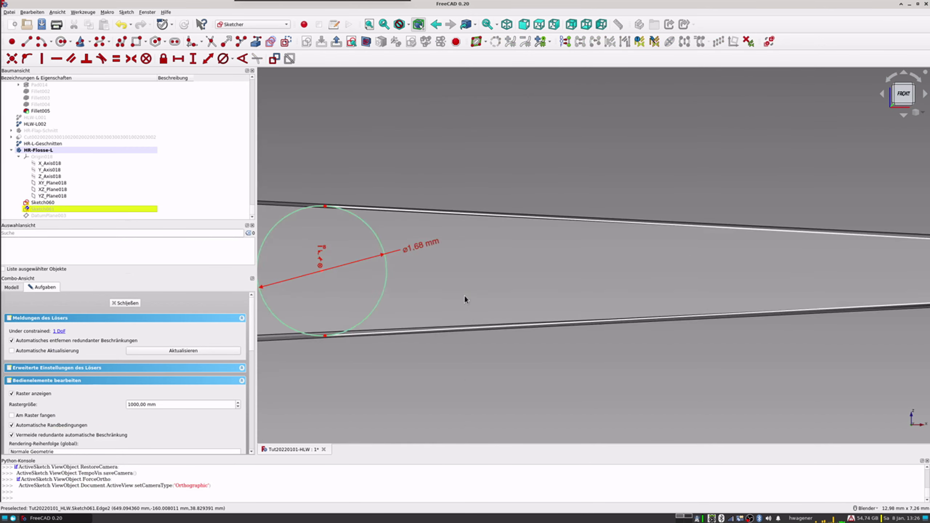
scroll(464, 294, up, 2)
scroll(398, 269, down, 3)
scroll(397, 269, down, 3)
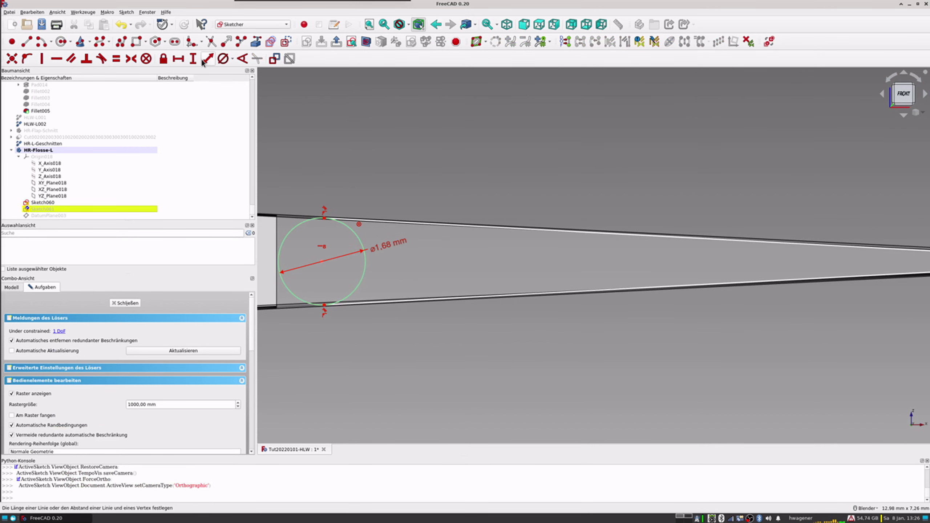
click(211, 41)
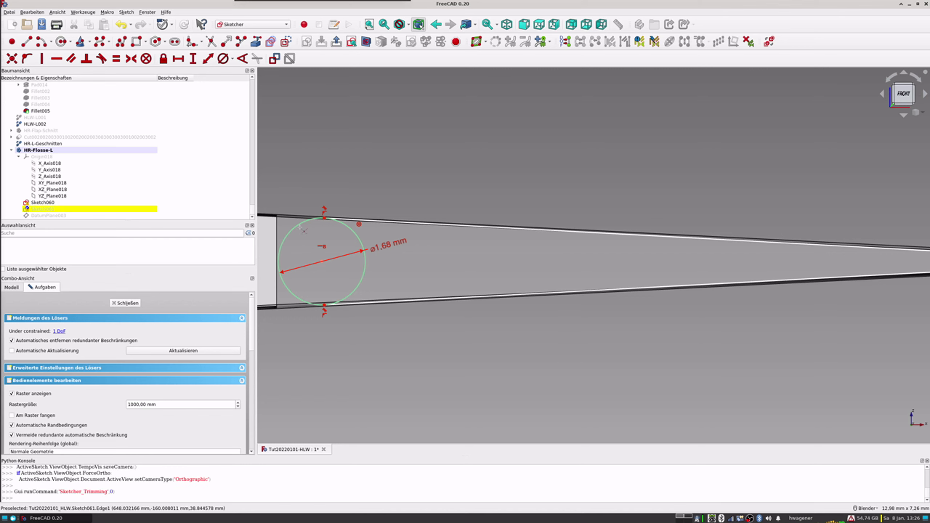
click(364, 283)
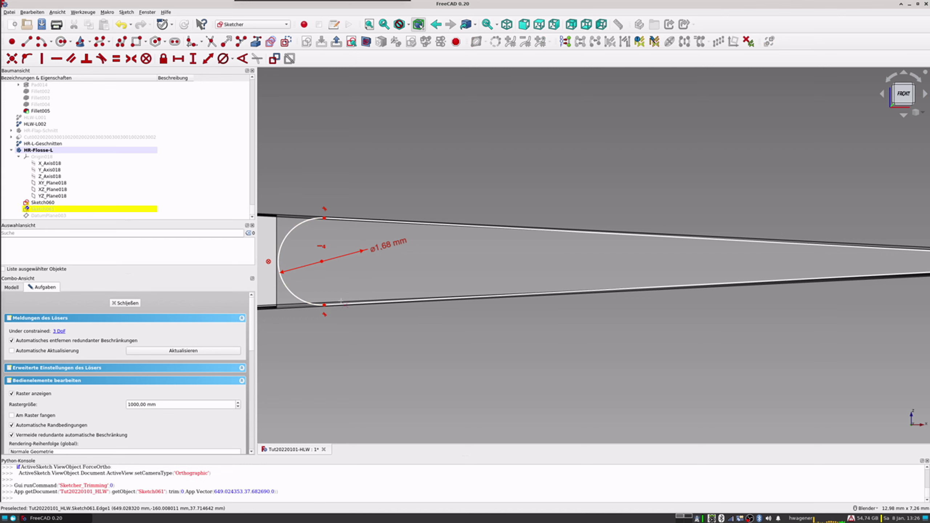
click(138, 304)
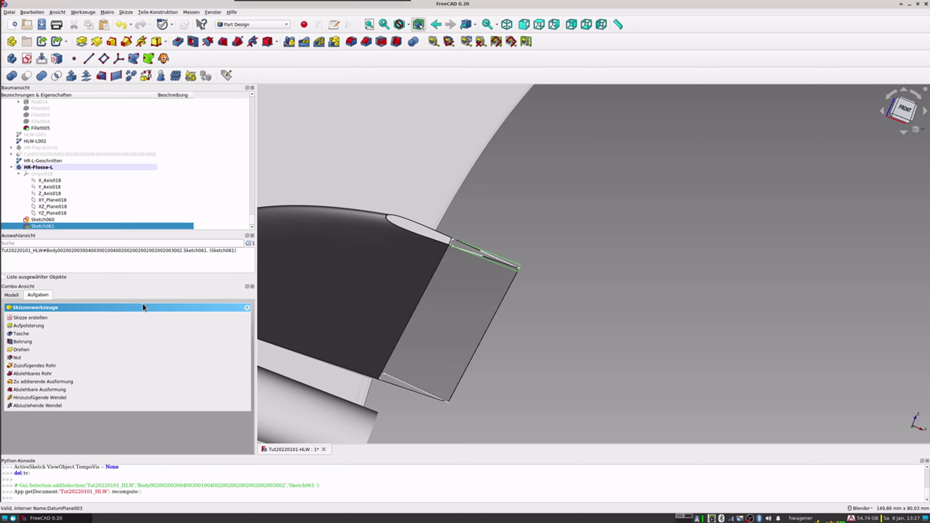
Loft from Sketch060 to Sketch061 to create the solid flap body.
scroll(56, 208, down, 1)
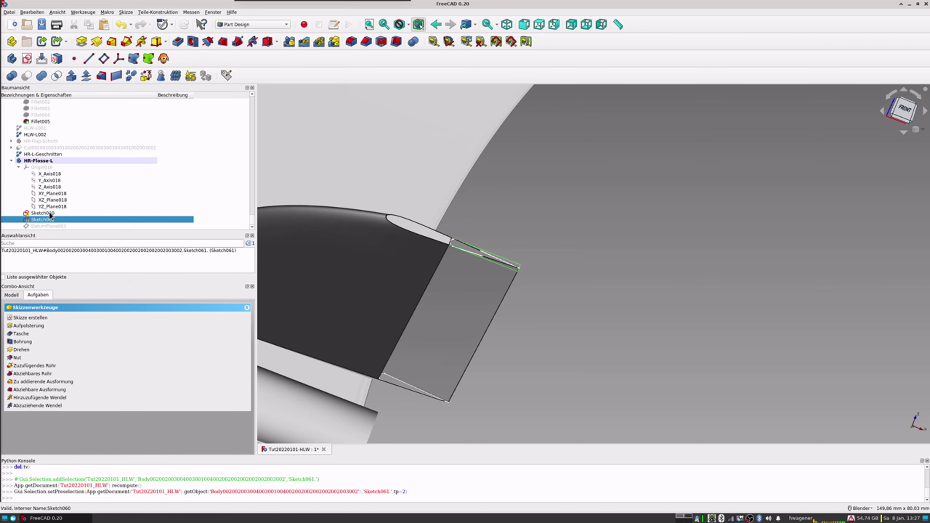
click(49, 212)
click(112, 41)
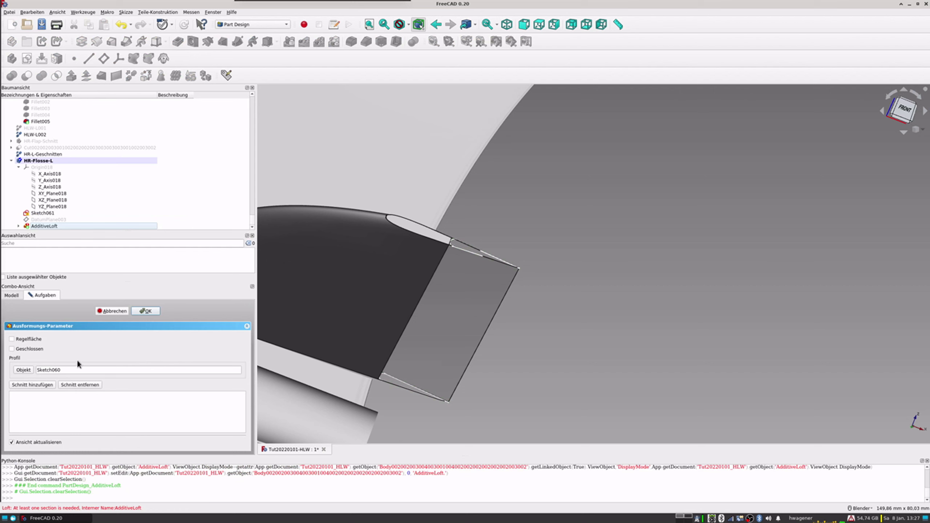
click(32, 384)
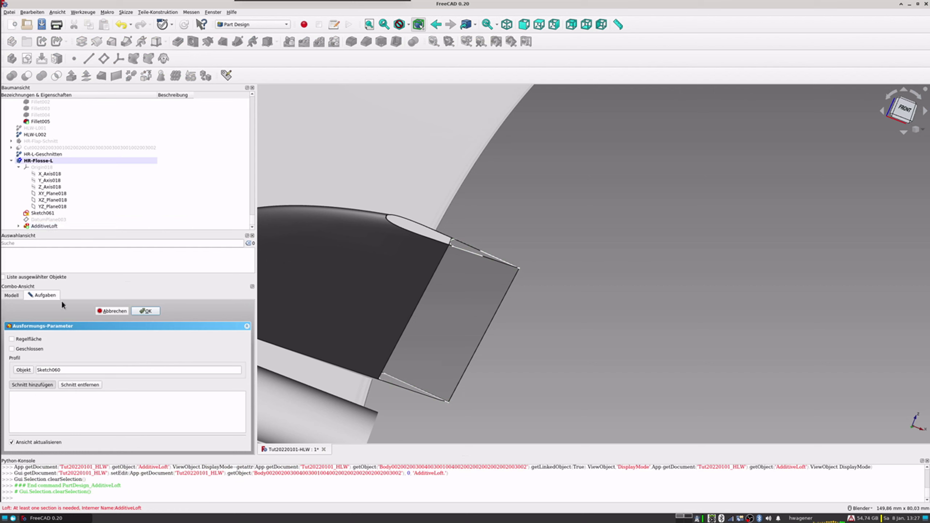
click(48, 214)
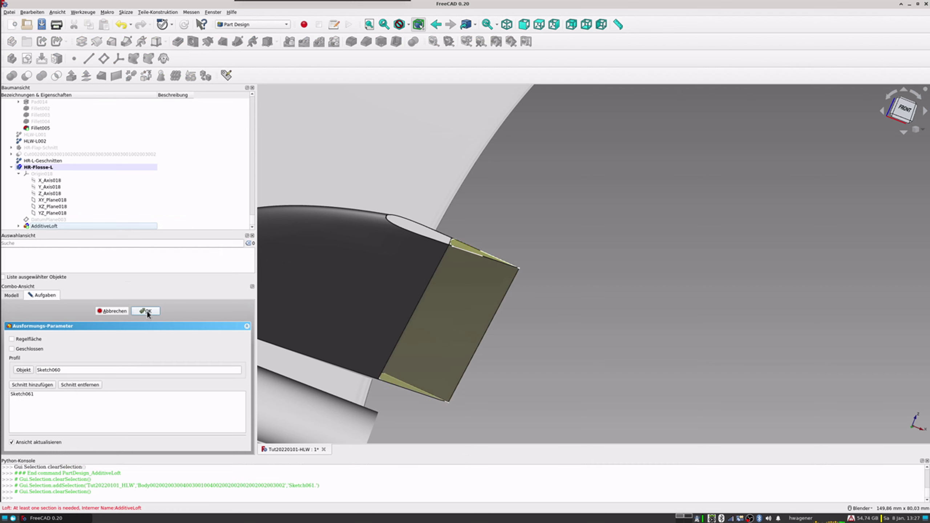
click(146, 311)
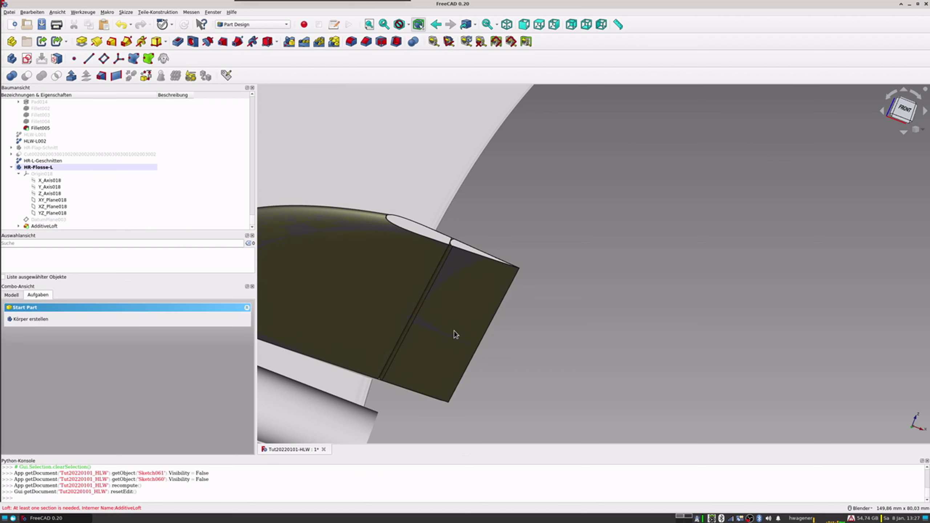
Orbit and zoom out so the whole model shows small at an angle.
mouse_move(454, 332)
middle_down()
mouse_move(412, 339)
mouse_move(337, 312)
middle_up()
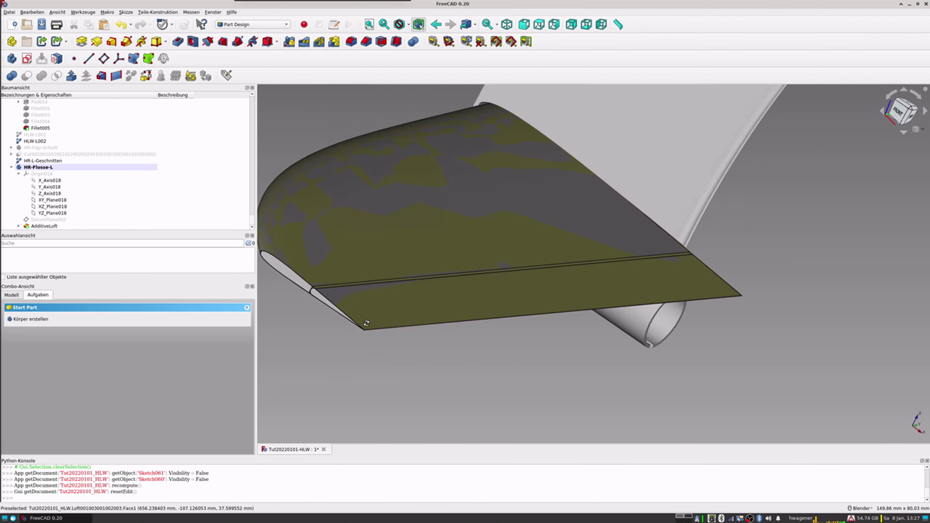
scroll(336, 313, up, 3)
scroll(337, 312, down, 10)
middle_drag(368, 315, 412, 329)
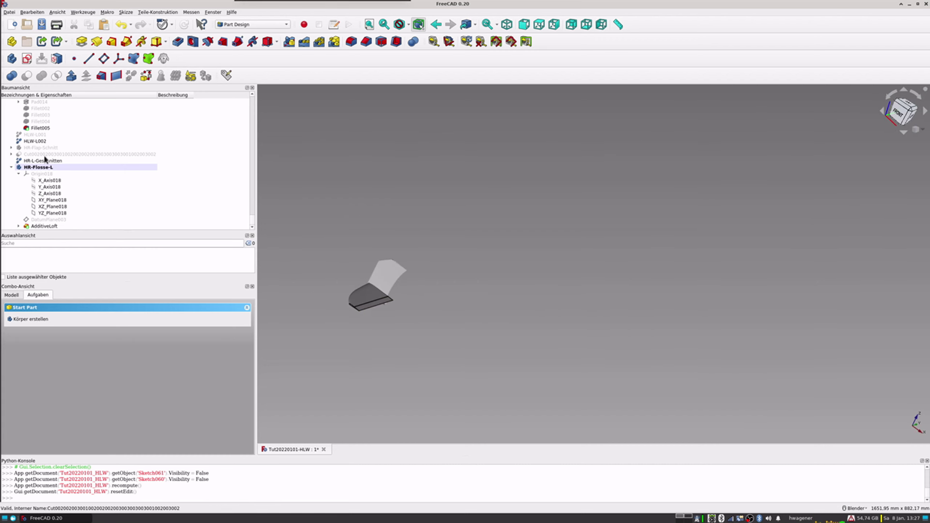
Refine-copy HR-Flosse-L into HR-Flosse-L001, check it and HR-L-Geschnitten, then deselect.
click(38, 167)
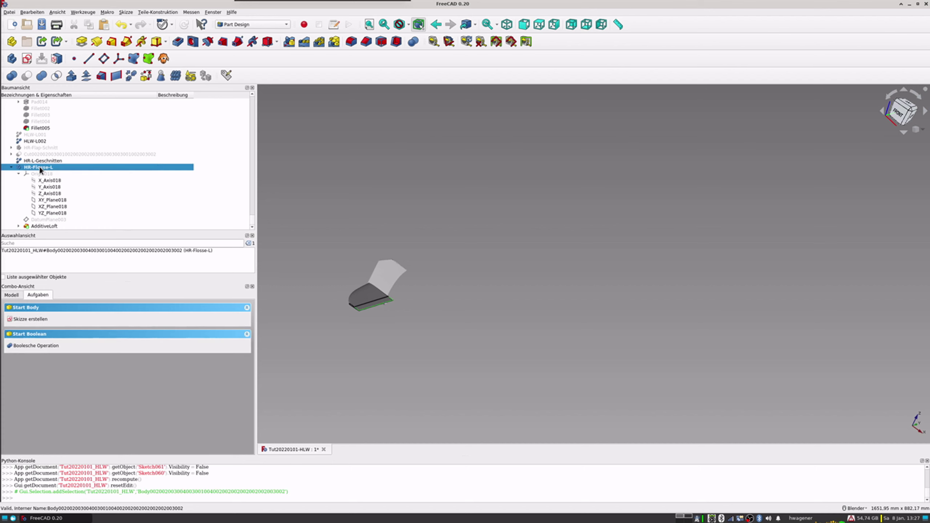
click(132, 75)
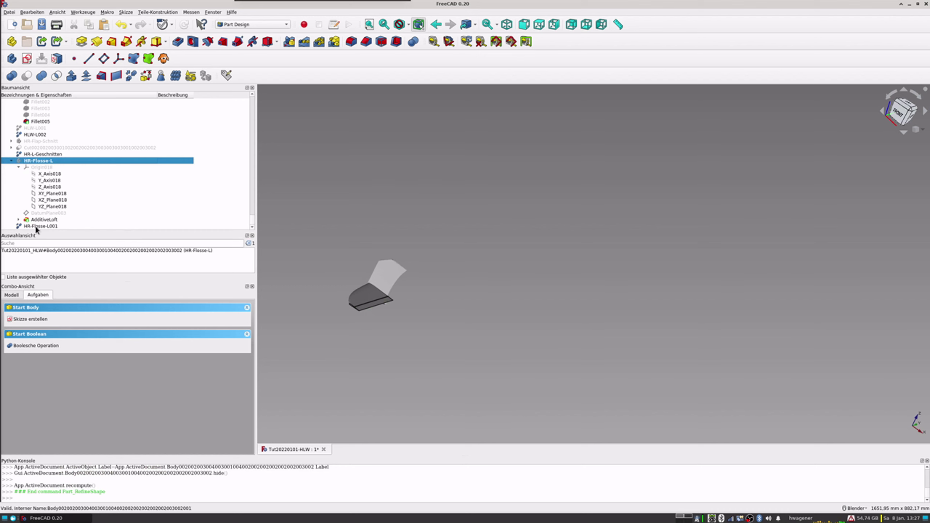
click(35, 226)
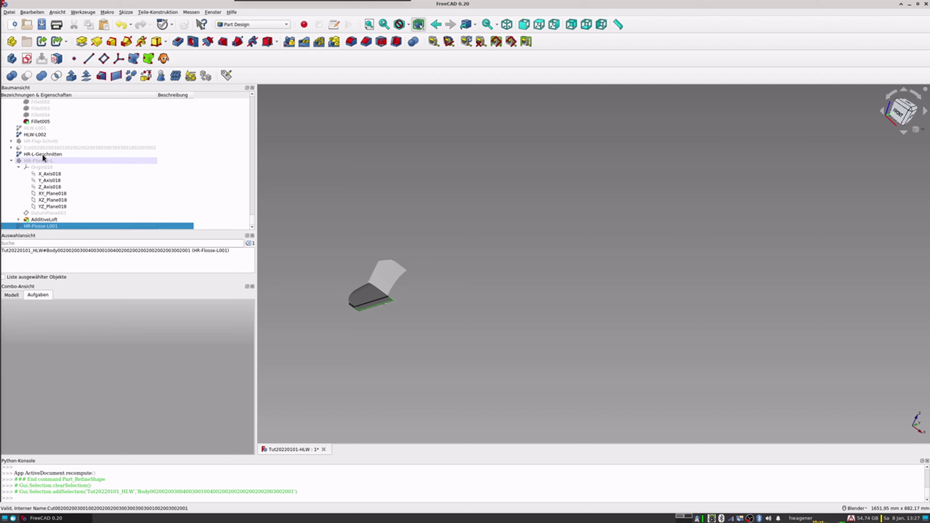
click(31, 157)
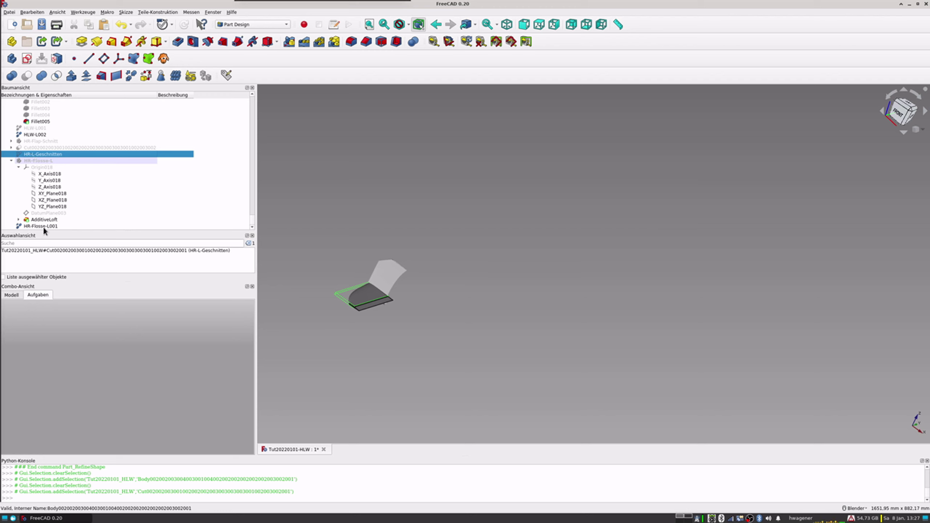
click(537, 303)
Inspect the flap and tail fin from front and top, zooming in.
key(1)
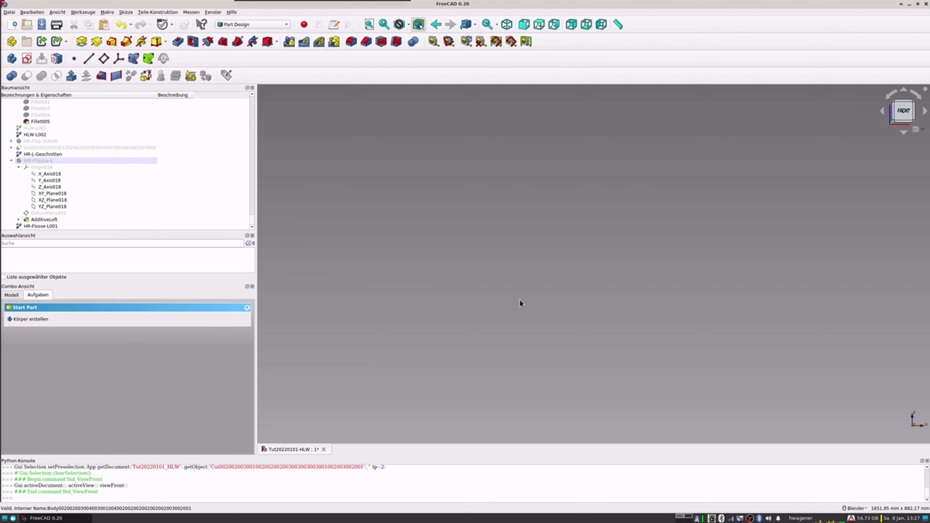
key(2)
scroll(532, 279, up, 10)
mouse_move(305, 185)
shift+middle_down()
mouse_move(435, 238)
mouse_move(483, 224)
shift+middle_up()
scroll(420, 225, up, 5)
scroll(424, 222, up, 5)
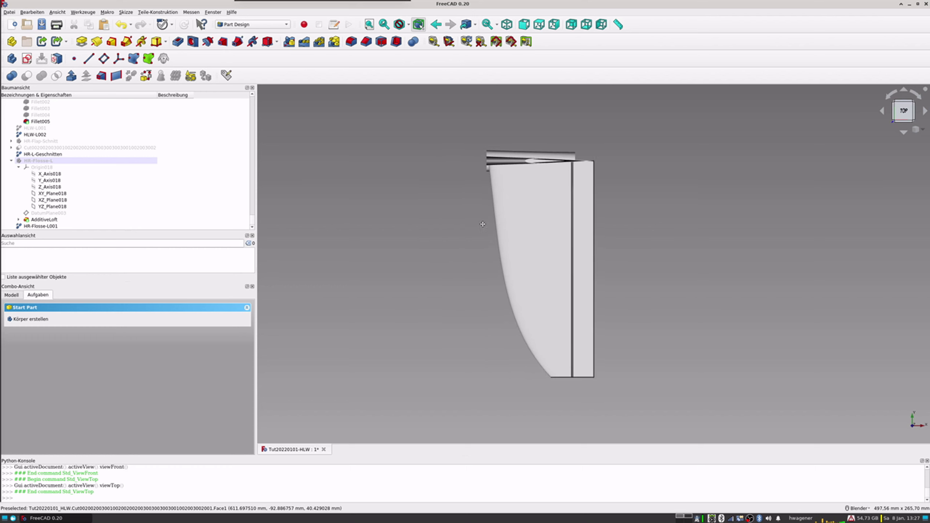
key(1)
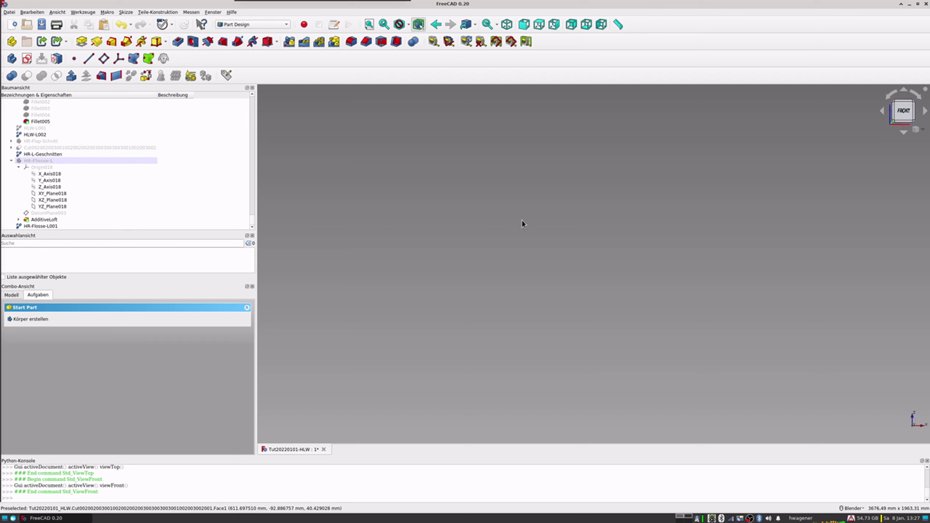
scroll(522, 222, up, 1)
scroll(522, 221, up, 1)
Fit all, view from right and top, then orbit to a tilted view.
click(368, 26)
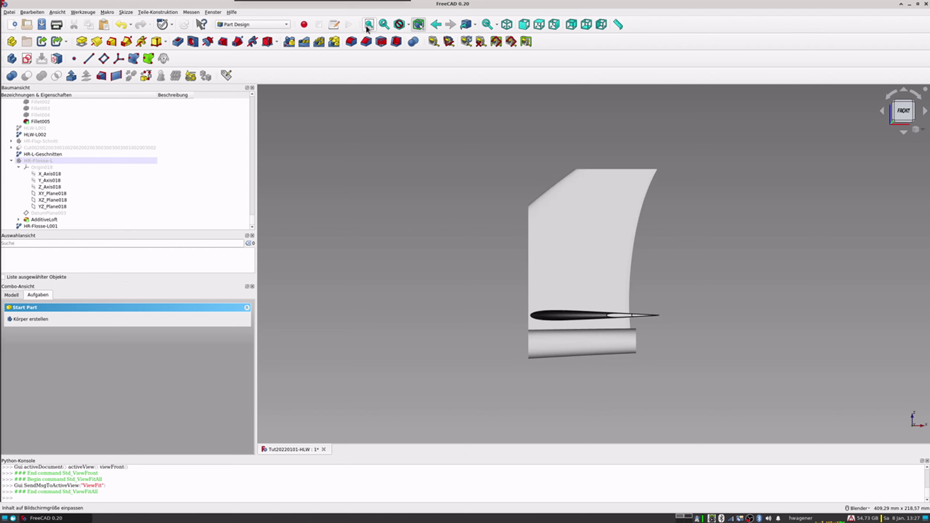
key(3)
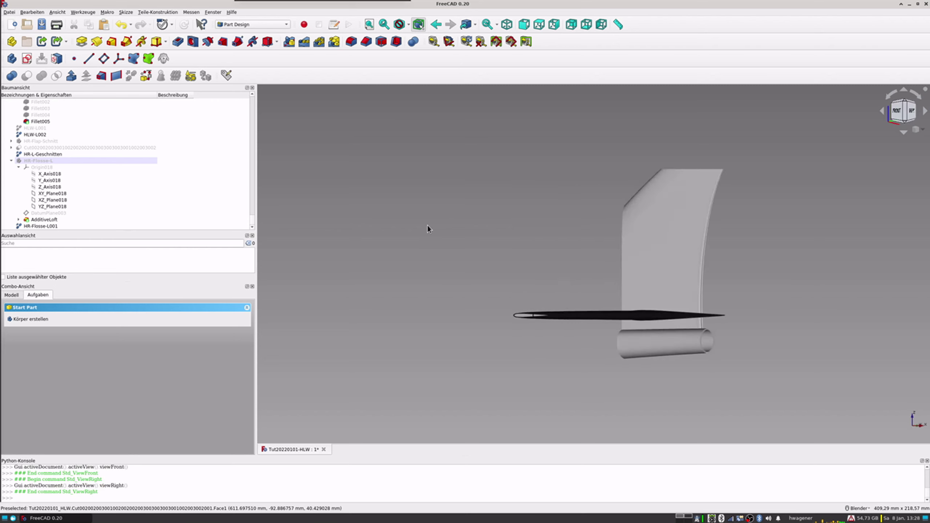
key(2)
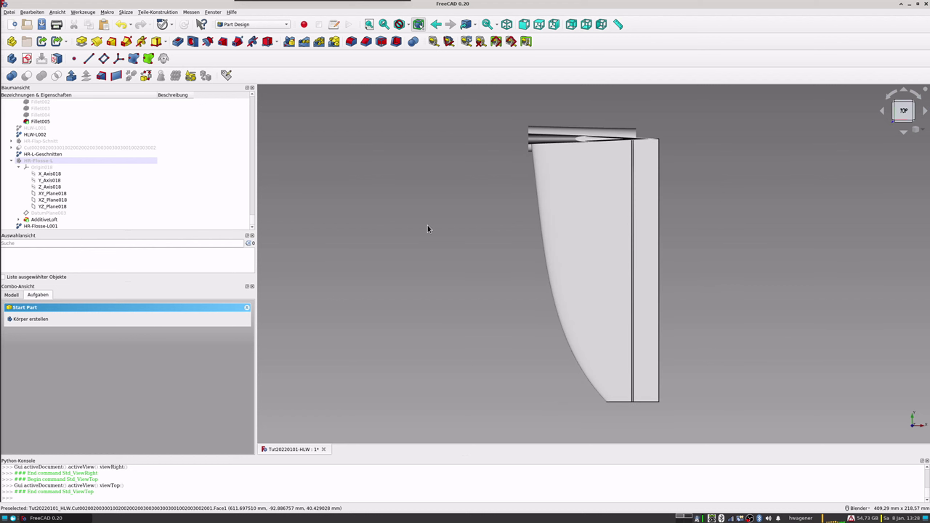
mouse_move(527, 264)
middle_down()
mouse_move(563, 150)
mouse_move(520, 164)
middle_up()
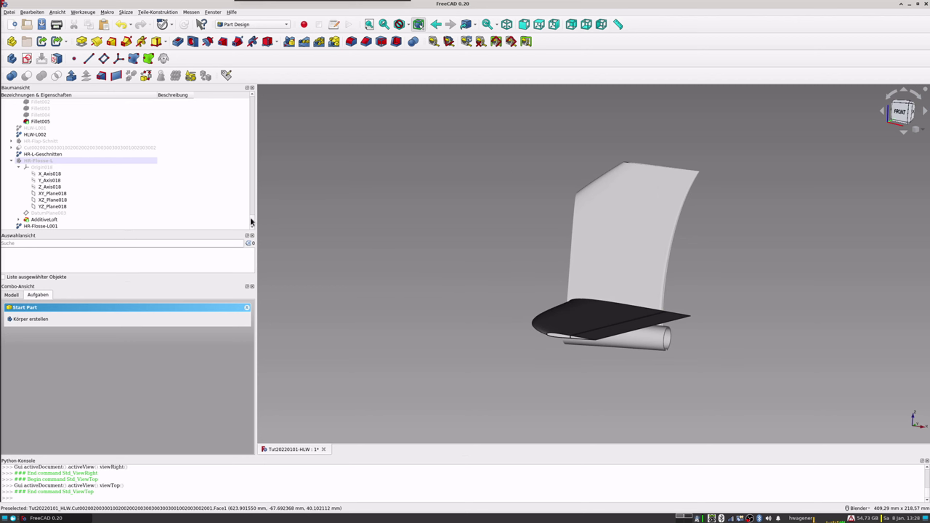
drag(252, 223, 244, 149)
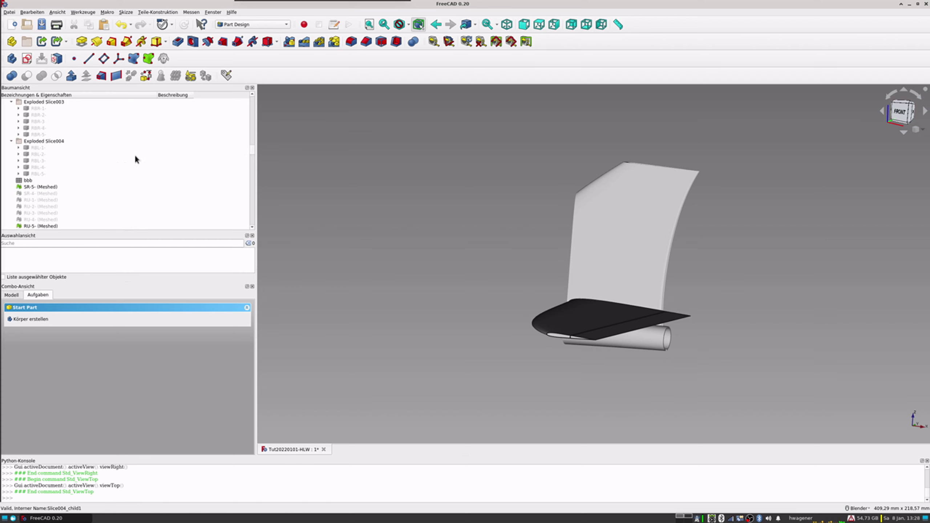
Hide the SR-5 (Meshed) and RU-5 (Meshed) meshes.
click(54, 187)
key(space)
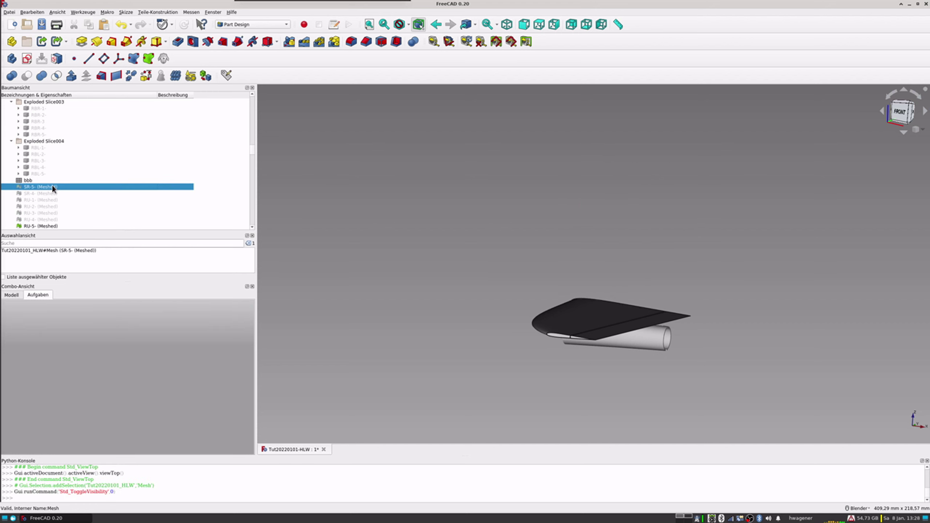
click(42, 225)
key(space)
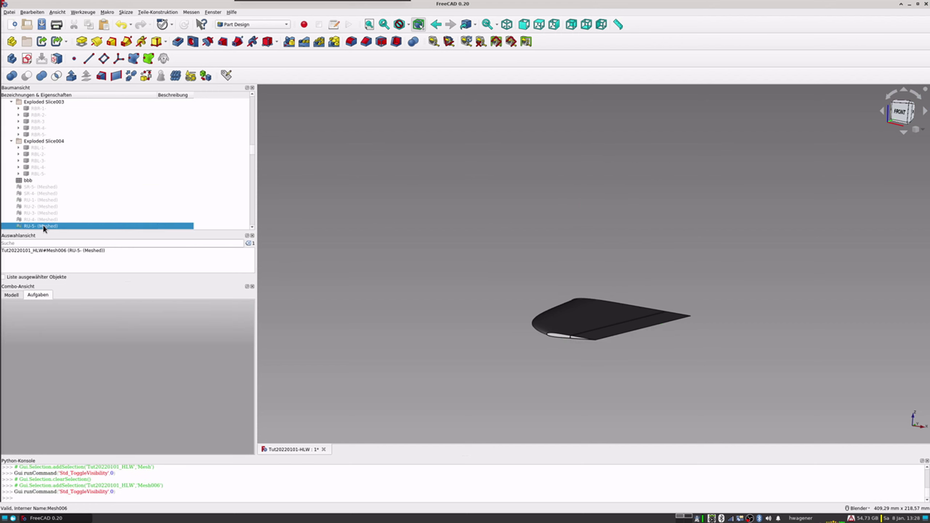
Reframe the wing to a side view and hide the HLW-L002 loft.
mouse_move(570, 335)
middle_down()
mouse_move(606, 345)
mouse_move(632, 308)
middle_up()
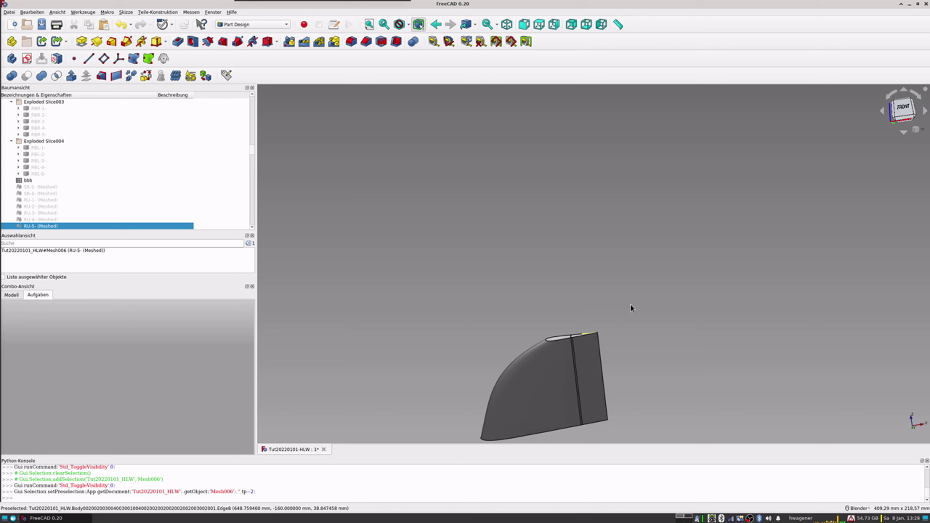
shift+middle_drag(602, 350, 586, 249)
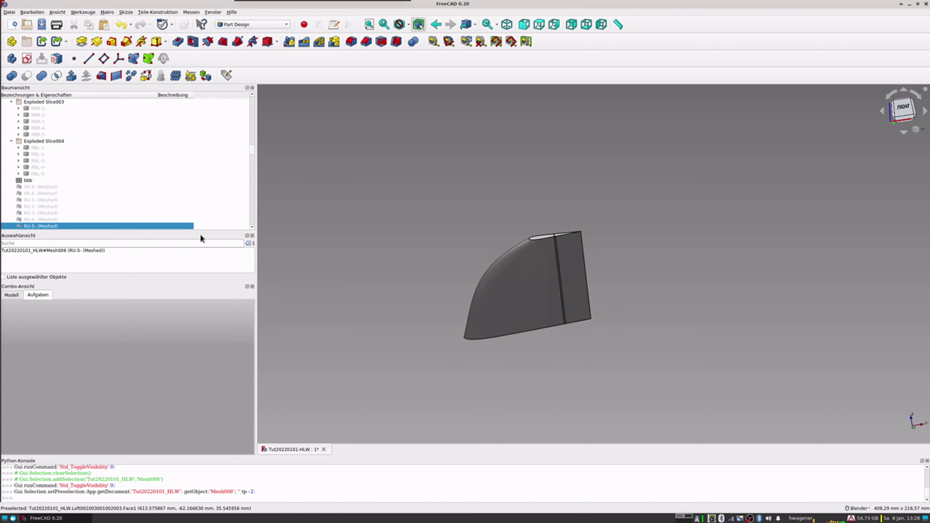
scroll(82, 177, down, 1)
scroll(118, 166, down, 5)
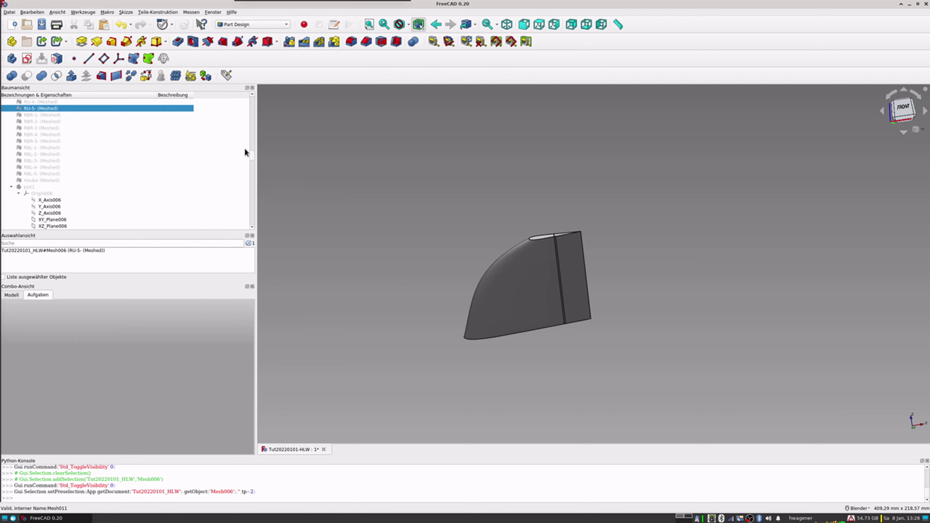
drag(252, 150, 251, 220)
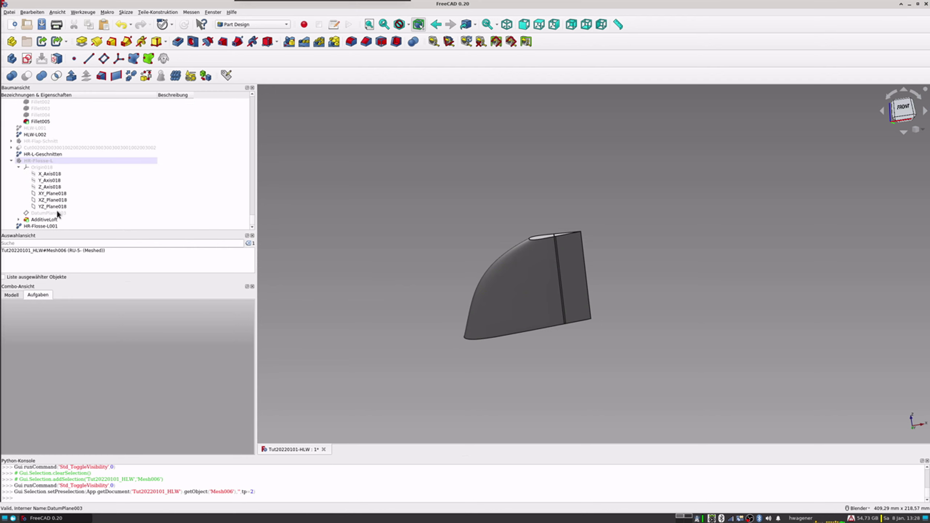
click(38, 136)
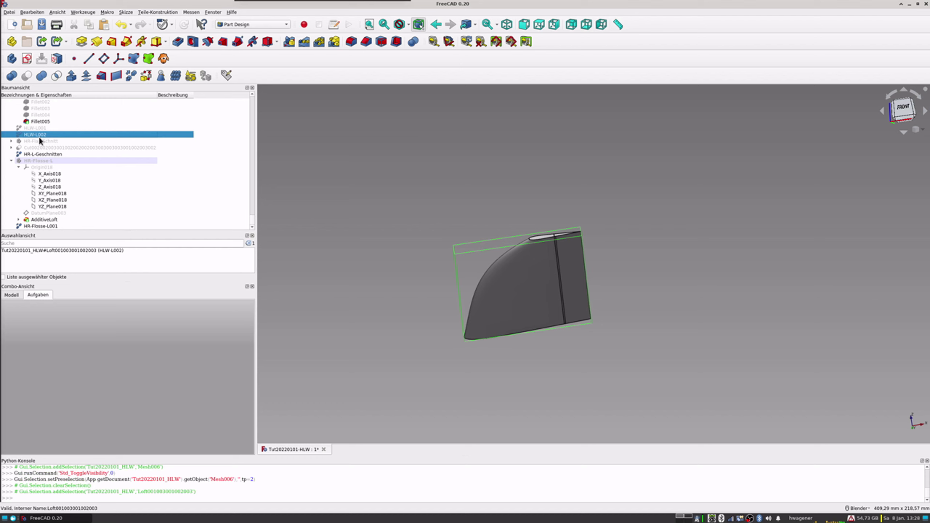
key(space)
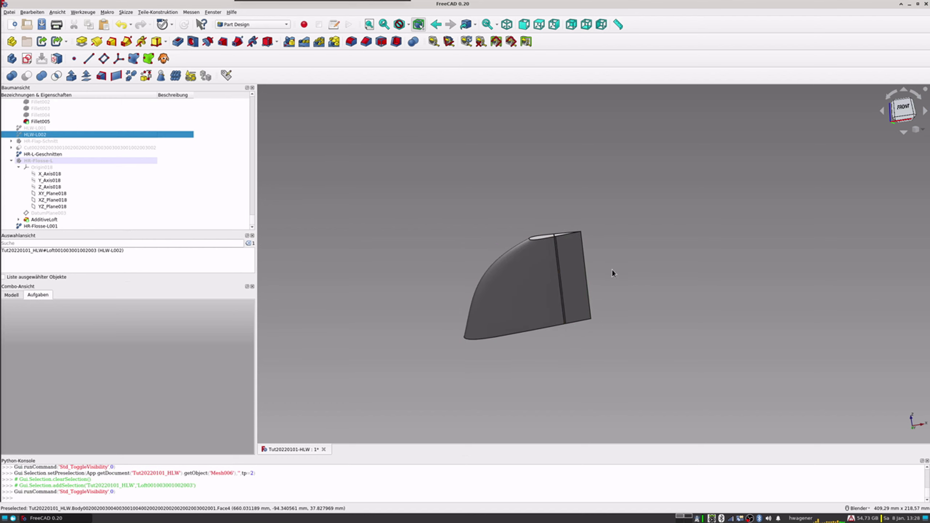
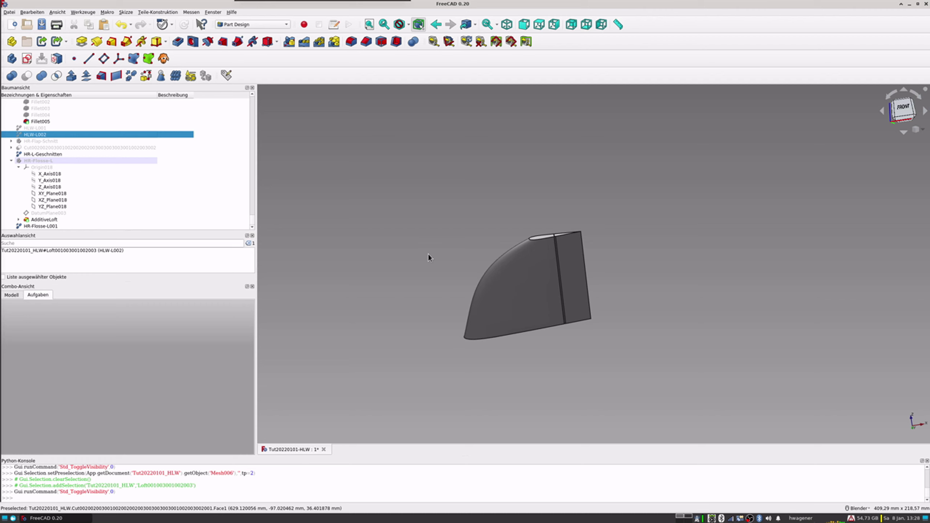
Start a transform on HR-Flosse-L001, cancel it unchanged, and show the Model tab.
click(46, 226)
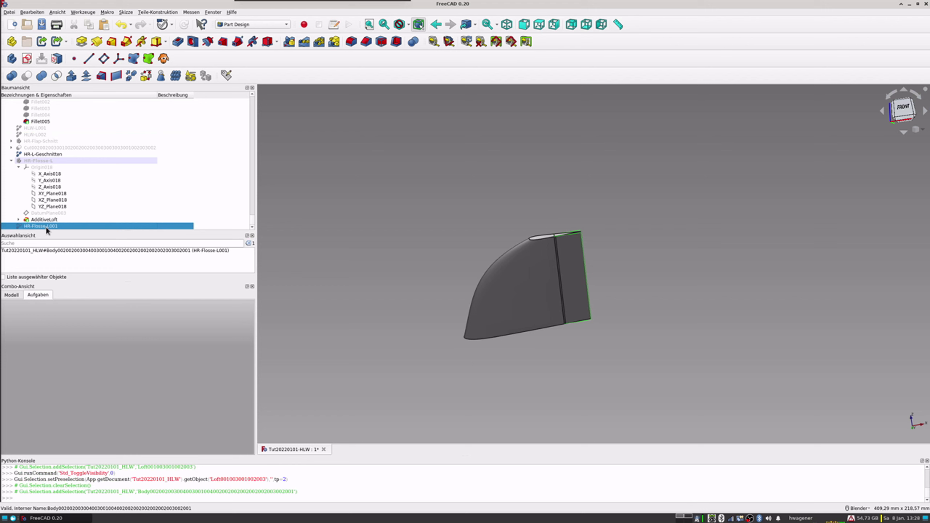
right_click(45, 227)
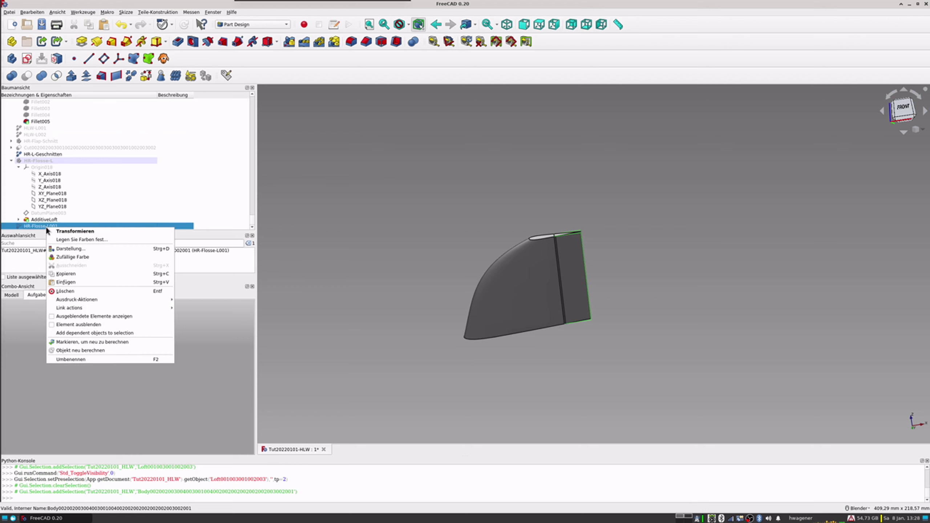
click(81, 232)
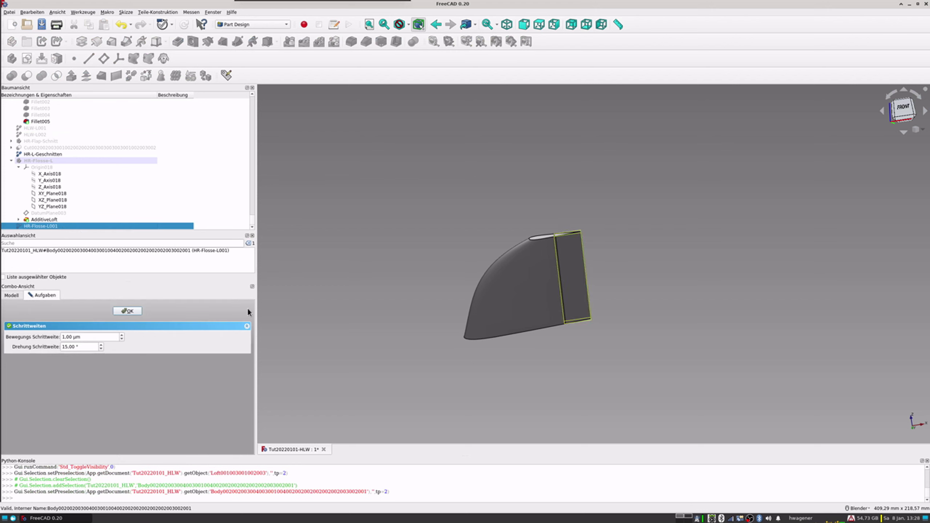
scroll(343, 301, down, 5)
scroll(337, 300, up, 4)
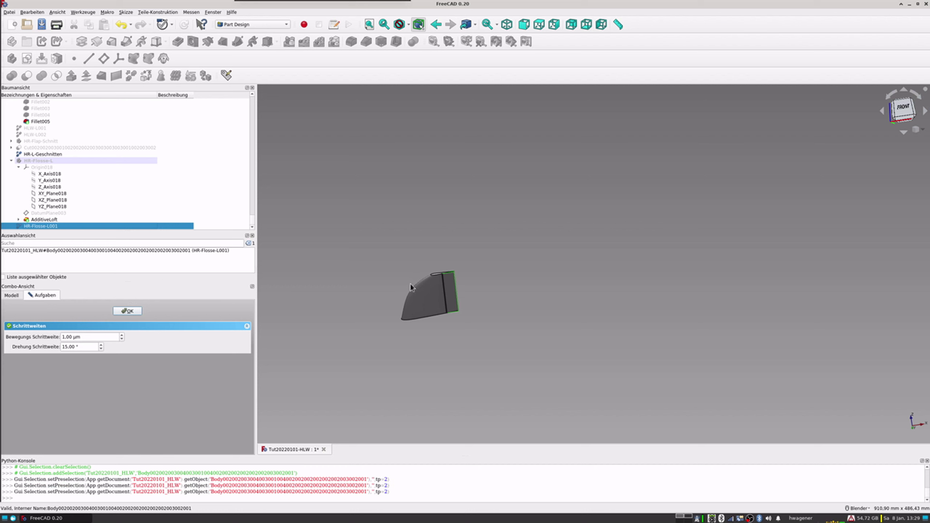
click(128, 311)
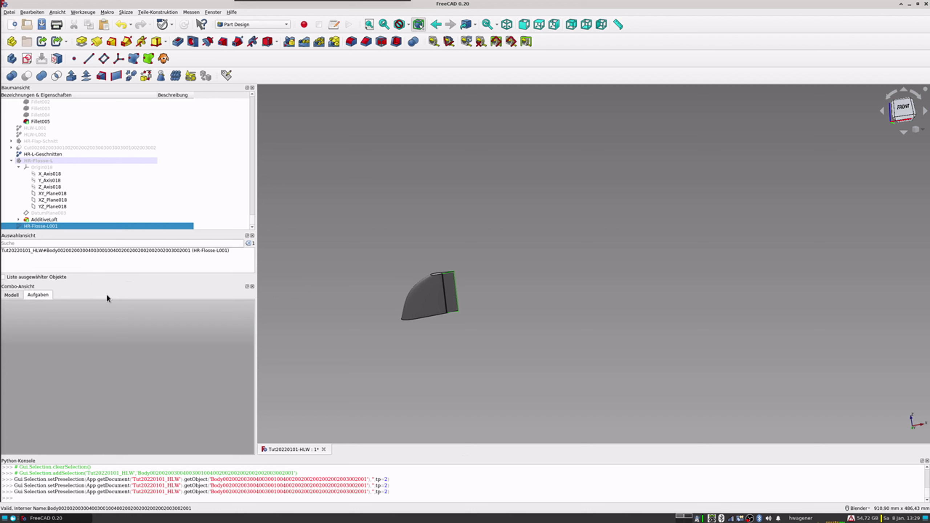
click(11, 295)
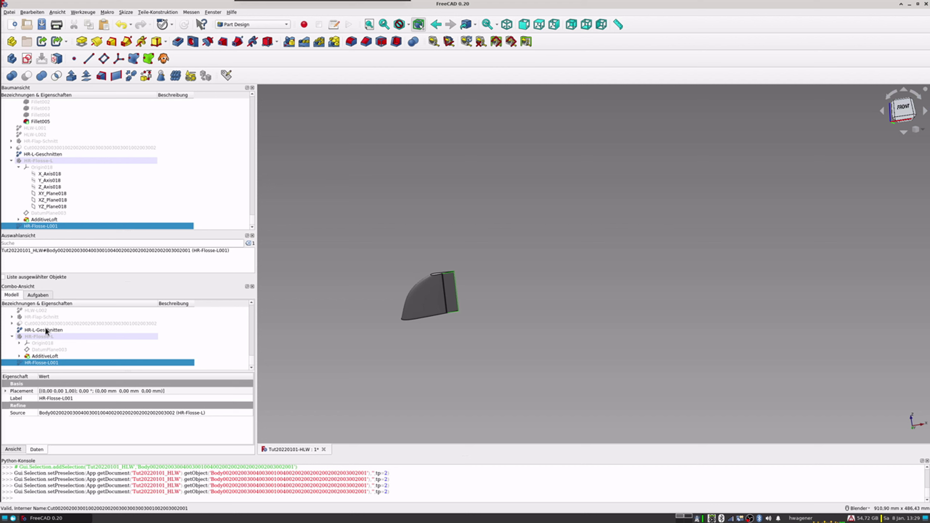
Rotate HR-Flosse-L001 90° about Y and check it in top and front views.
right_click(52, 227)
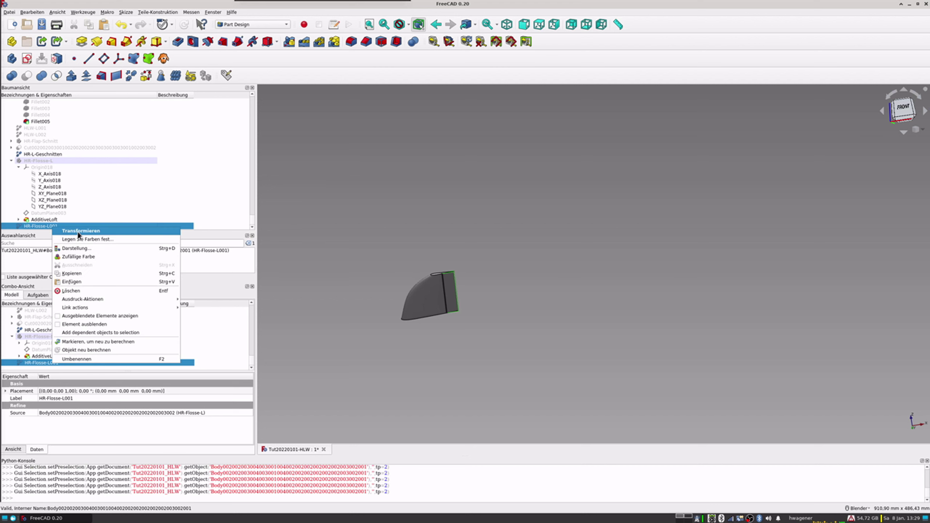
click(78, 231)
middle_drag(490, 308, 505, 346)
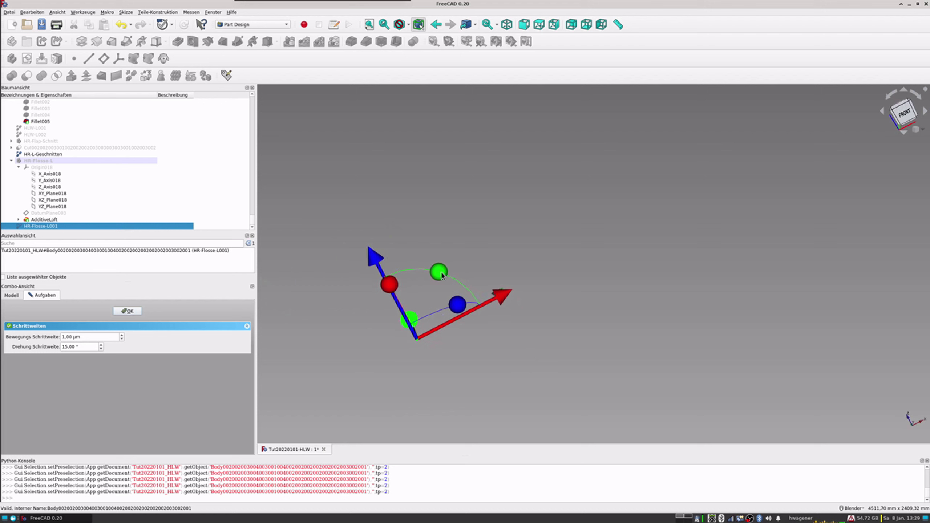
mouse_move(438, 271)
mouse_down()
mouse_move(454, 336)
mouse_move(442, 346)
mouse_up()
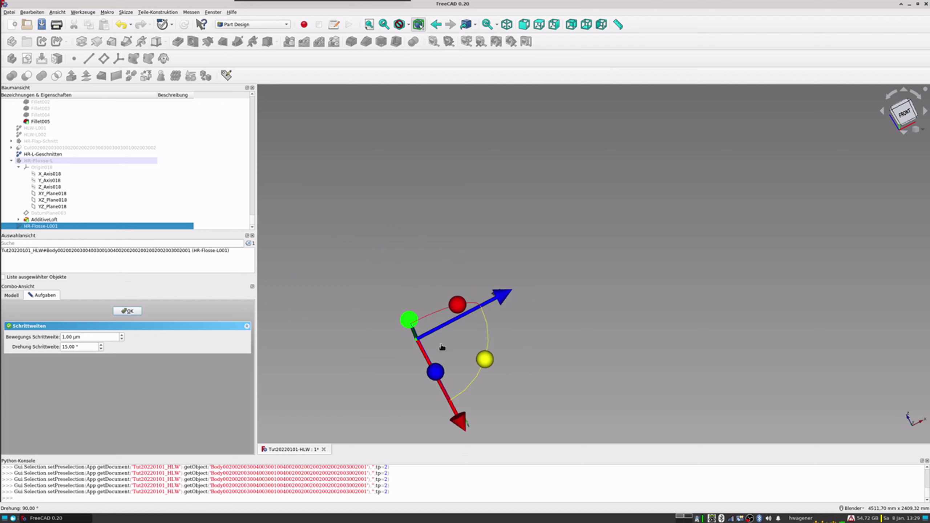
drag(442, 346, 419, 340)
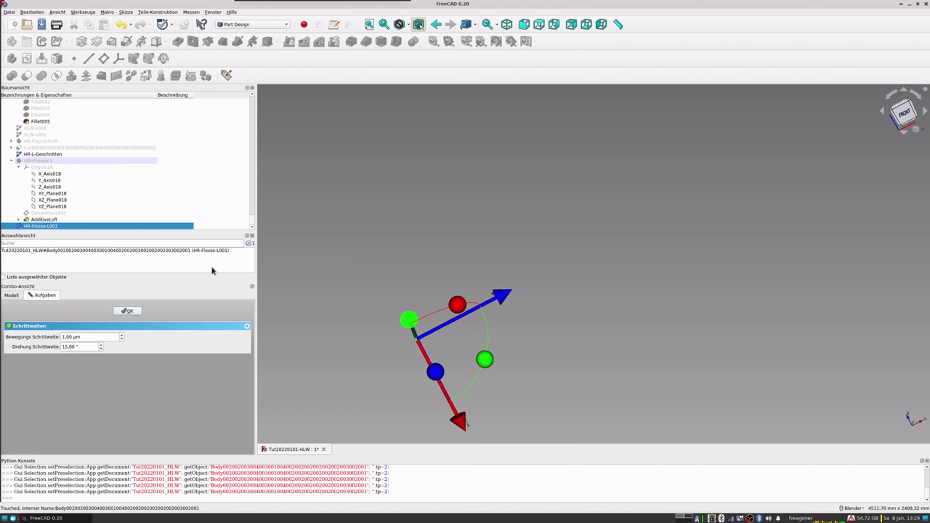
click(129, 311)
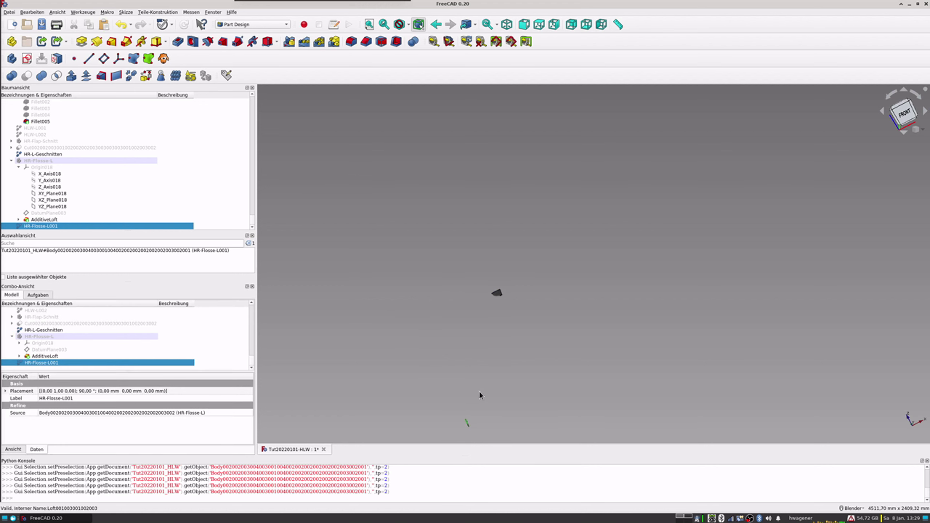
key(2)
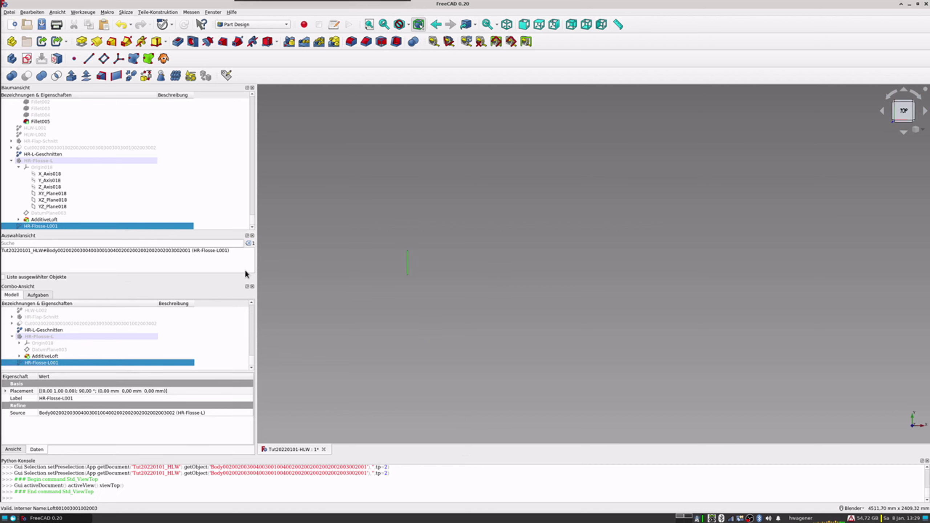
key(1)
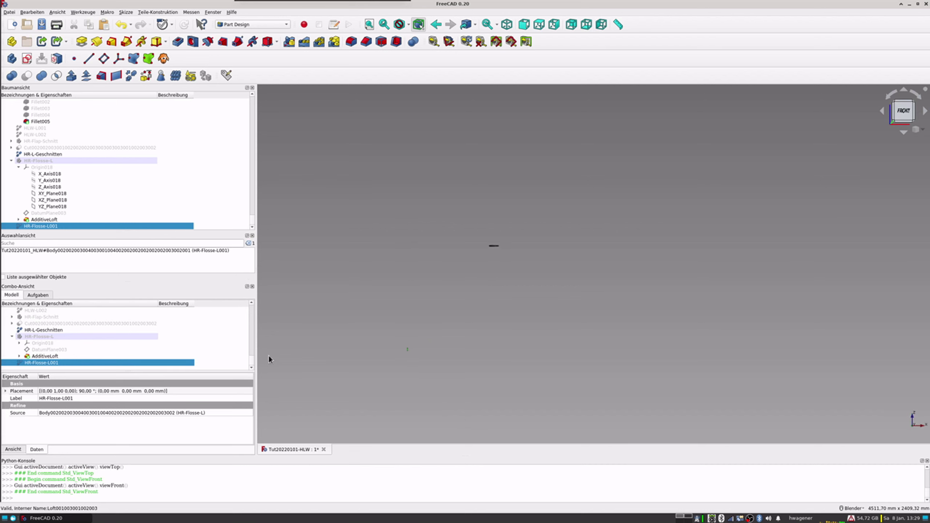
Transform HR-Flosse-L001 again, dragging it sideways and then upward.
right_click(45, 226)
click(74, 233)
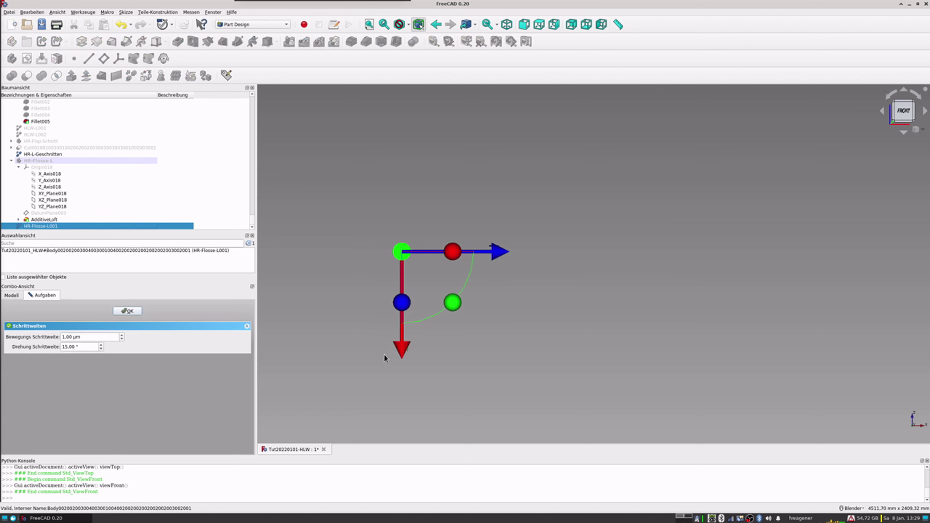
mouse_move(496, 254)
mouse_down()
mouse_move(590, 261)
mouse_move(575, 260)
mouse_up()
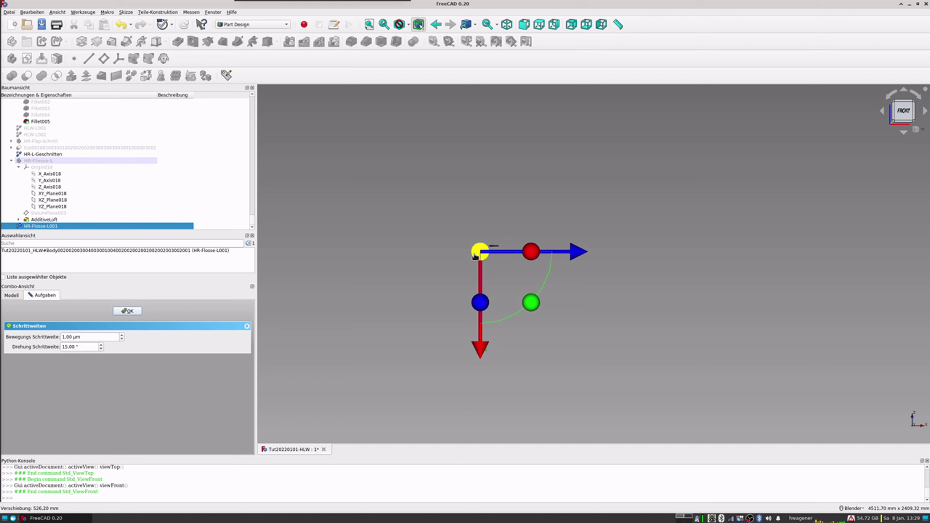
drag(483, 344, 485, 281)
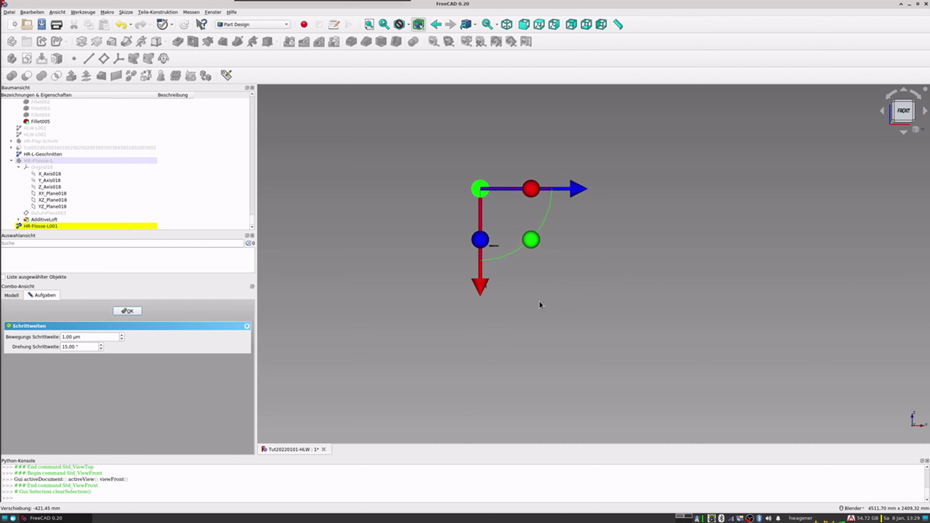
drag(484, 287, 484, 255)
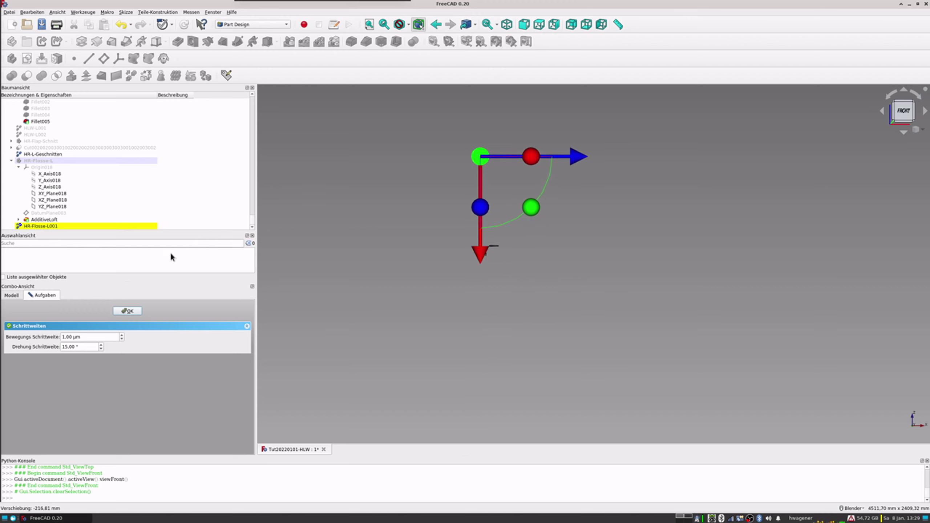
Confirm the fin's new position, then select HR-Flosse-L001 and expand its Placement properties.
click(129, 311)
scroll(495, 265, up, 5)
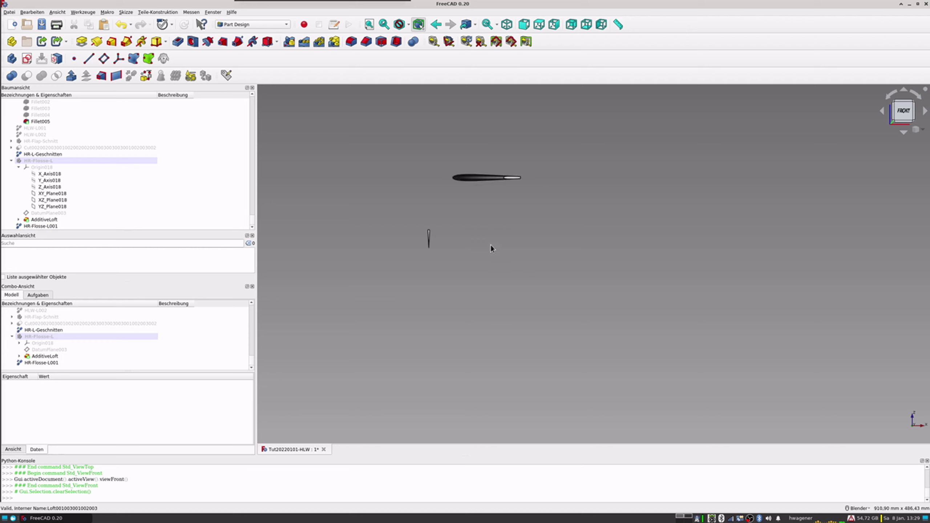
shift+middle_drag(461, 241, 374, 291)
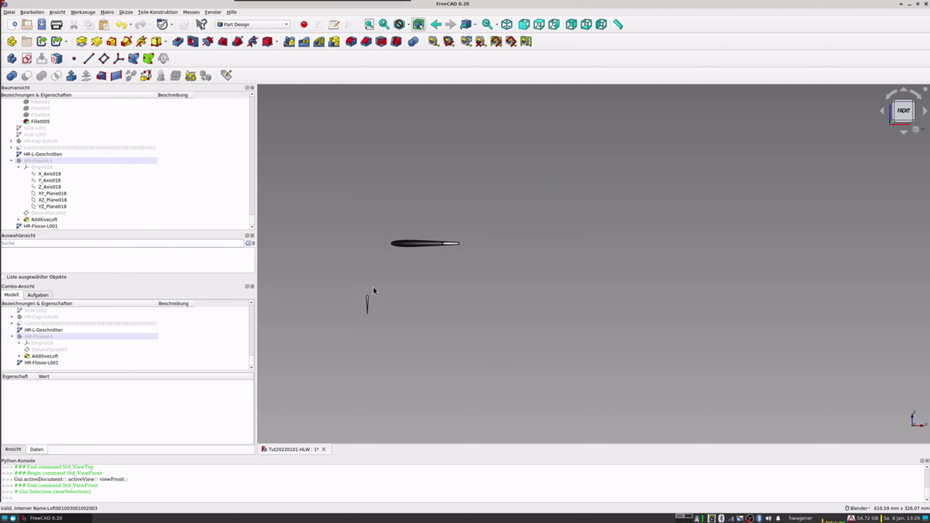
scroll(374, 289, up, 2)
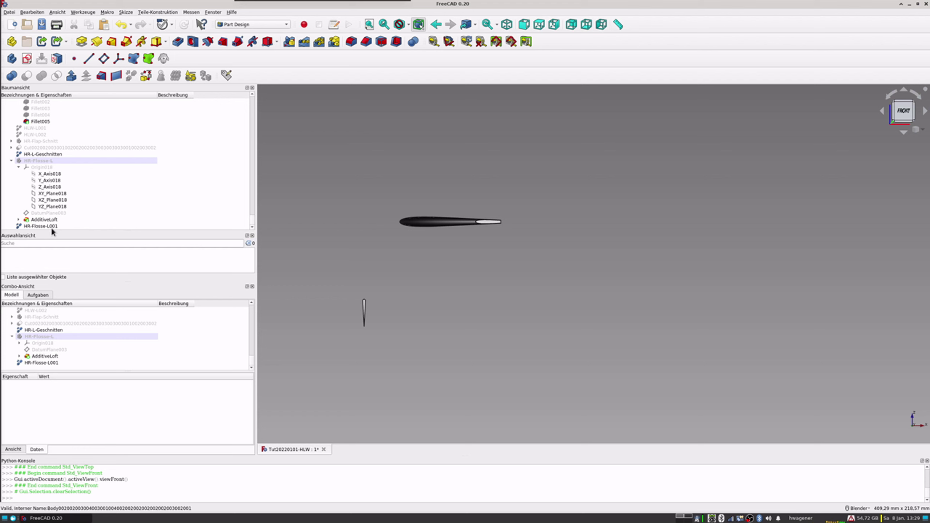
click(41, 224)
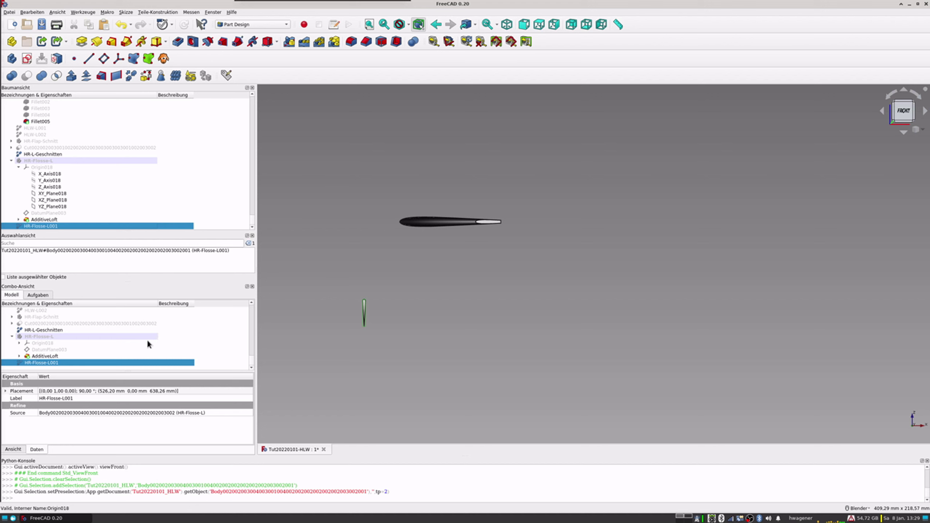
click(4, 391)
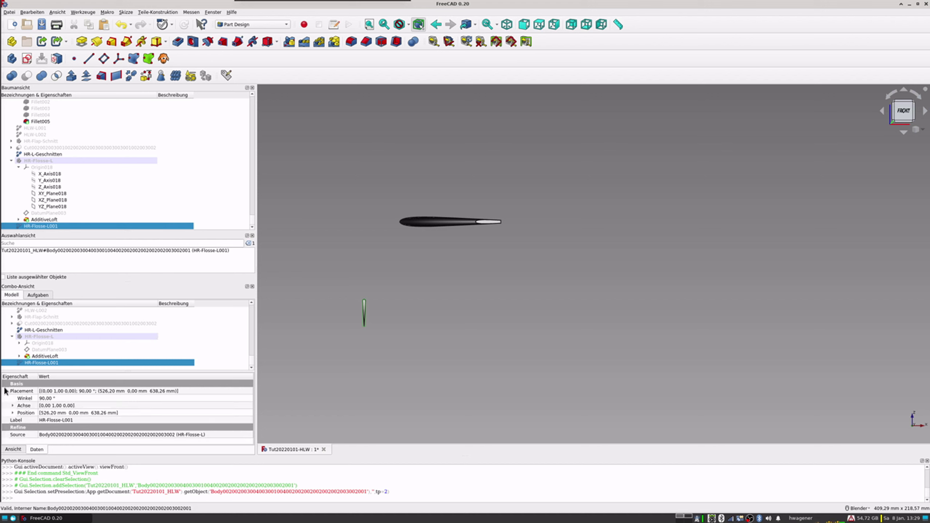
Set the fin's x position to 650 mm, trying y 80 mm before returning it to 0.
click(13, 412)
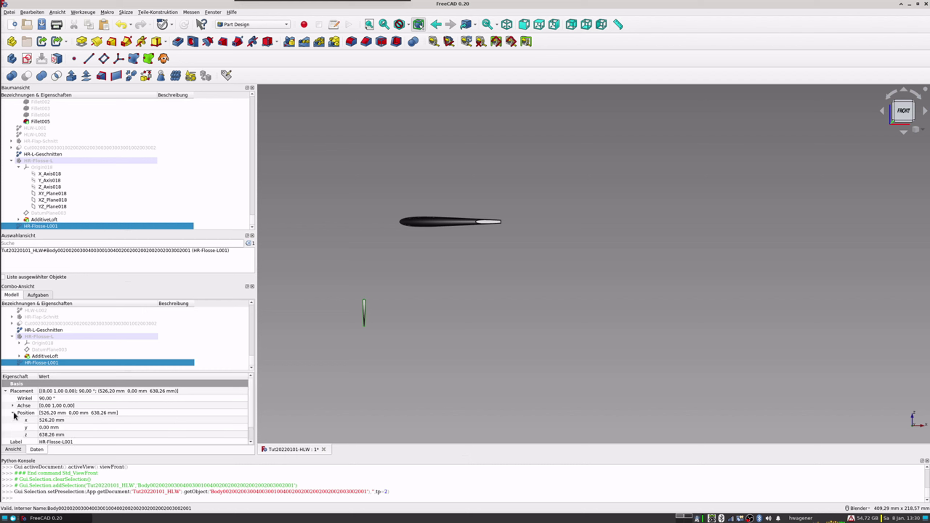
click(51, 421)
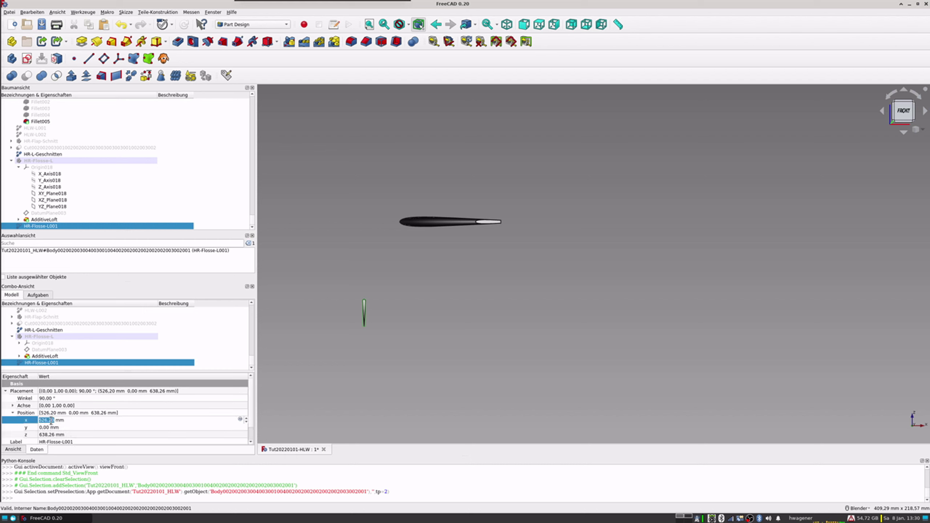
text(650)
key(Tab)
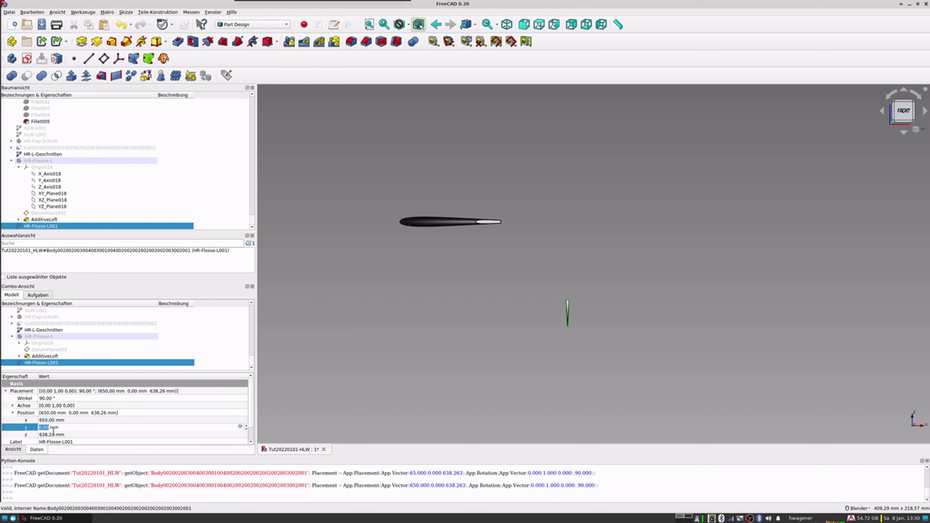
text(80)
key(Tab)
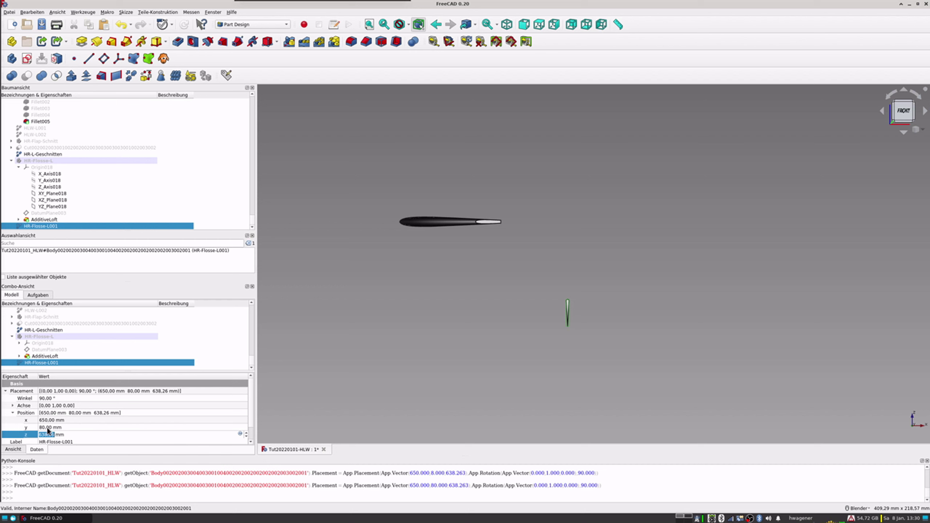
key(shift+Tab)
text(0)
key(Tab)
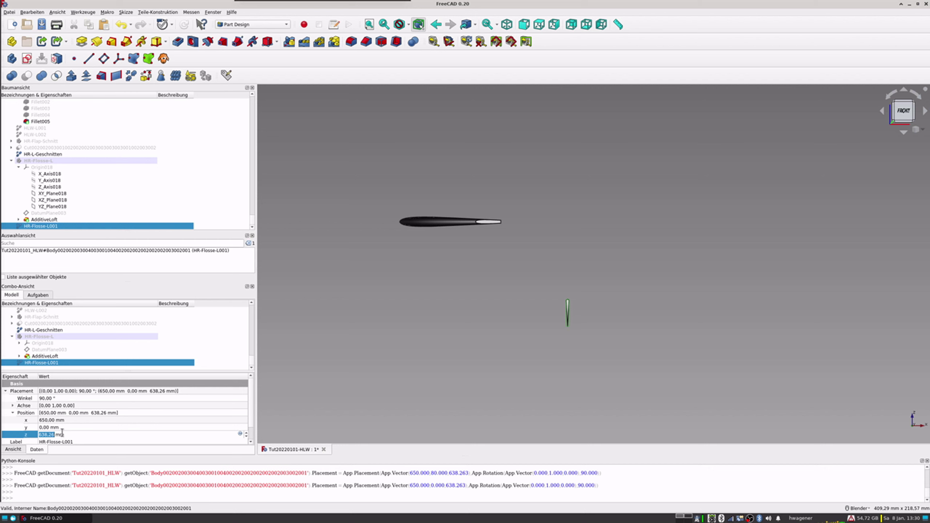
Enter a z position of 500 mm, then revise it to 638 mm.
text(0)
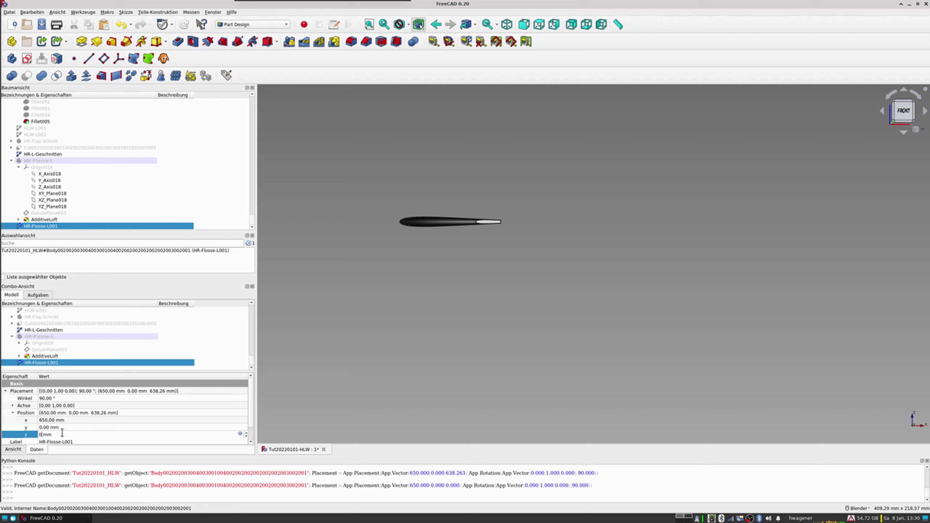
key(BackSpace)
text(1.)
text(00)
key(Return)
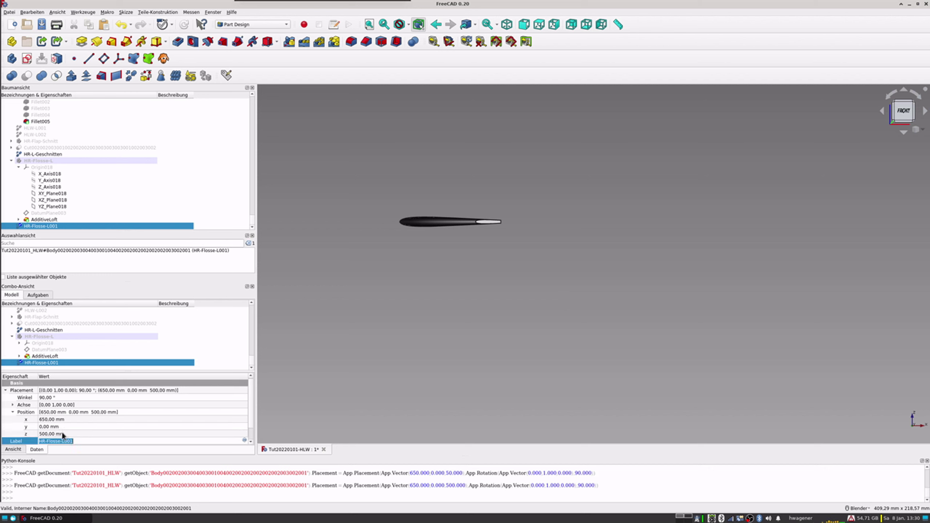
click(63, 435)
text(638)
key(Return)
Re-enter the fin's z position as 500 mm.
click(47, 435)
text(600)
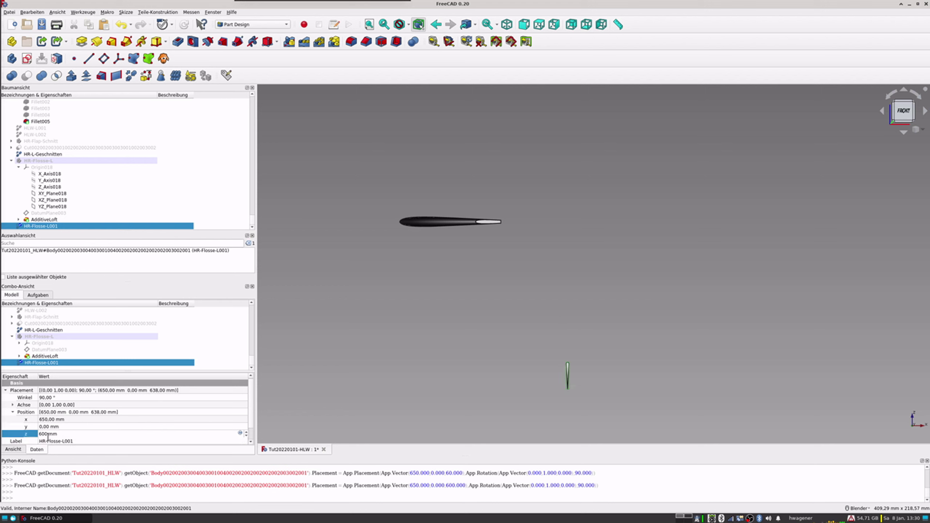
key(BackSpace)
key(BackSpace)
key(BackSpace)
text(500)
scroll(419, 415, down, 5)
scroll(420, 414, down, 3)
scroll(419, 414, down, 3)
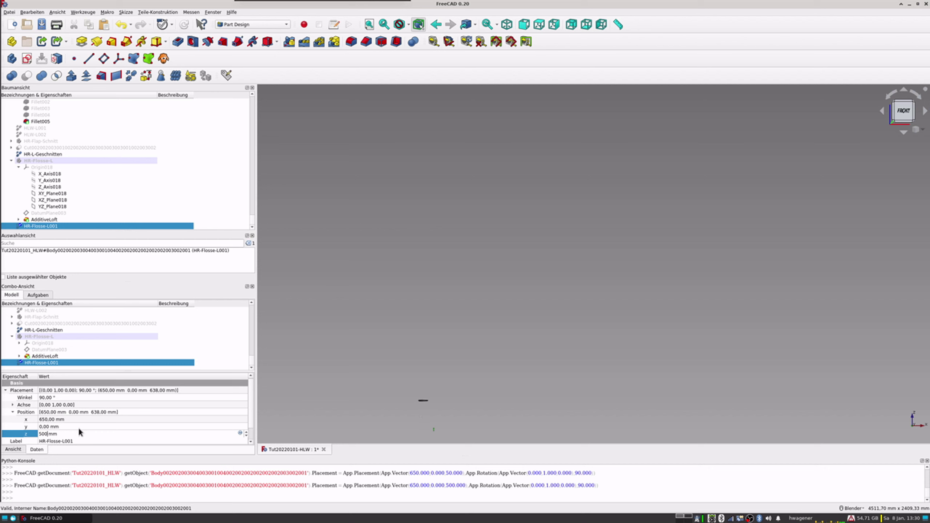
Raise the fin's z height to 700 mm, then lower it to 680 mm.
double_click(49, 436)
text(700)
key(Tab)
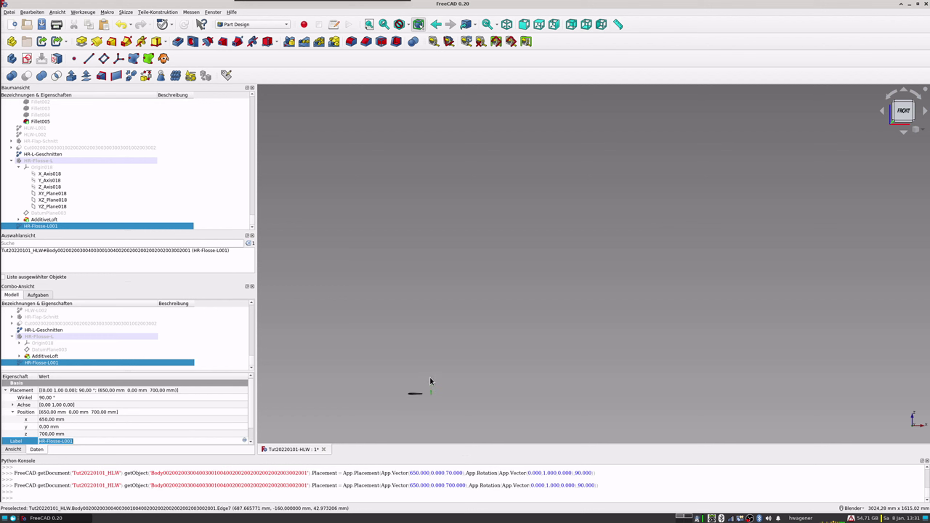
shift+middle_drag(429, 376, 453, 260)
scroll(453, 271, up, 6)
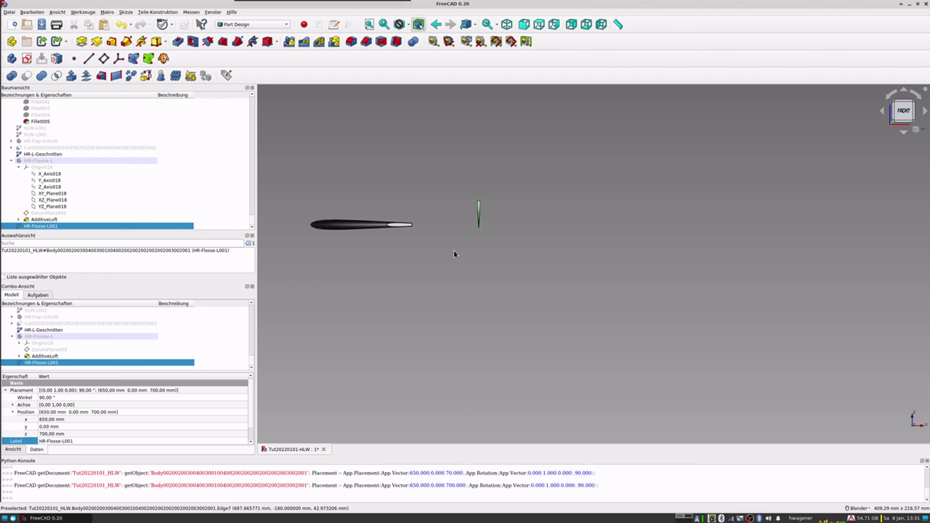
click(50, 434)
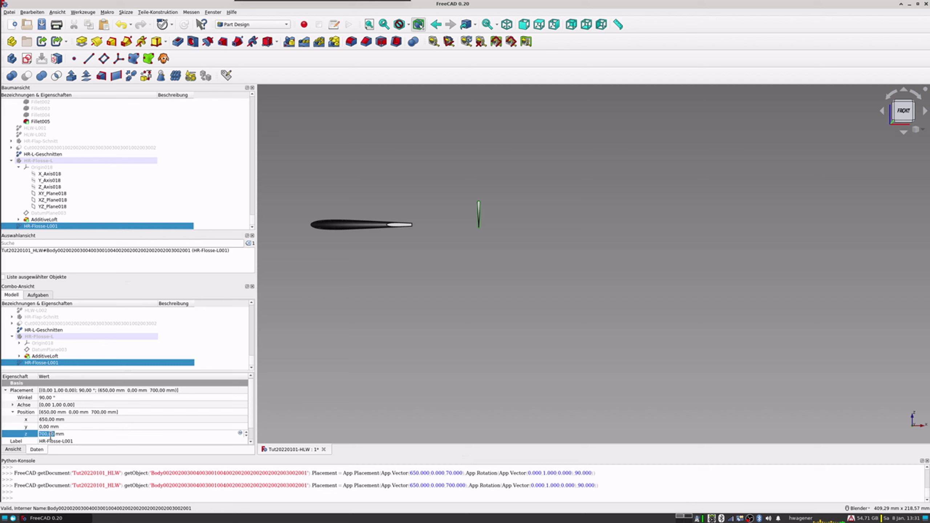
text(680)
click(51, 440)
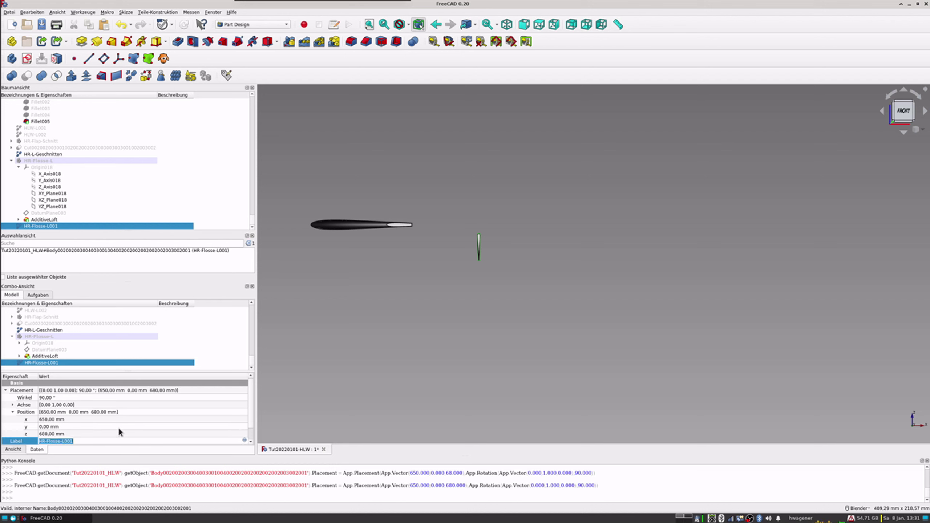
Try z 670 mm and x 620 mm, then set z back to 680 mm.
click(48, 434)
text(670)
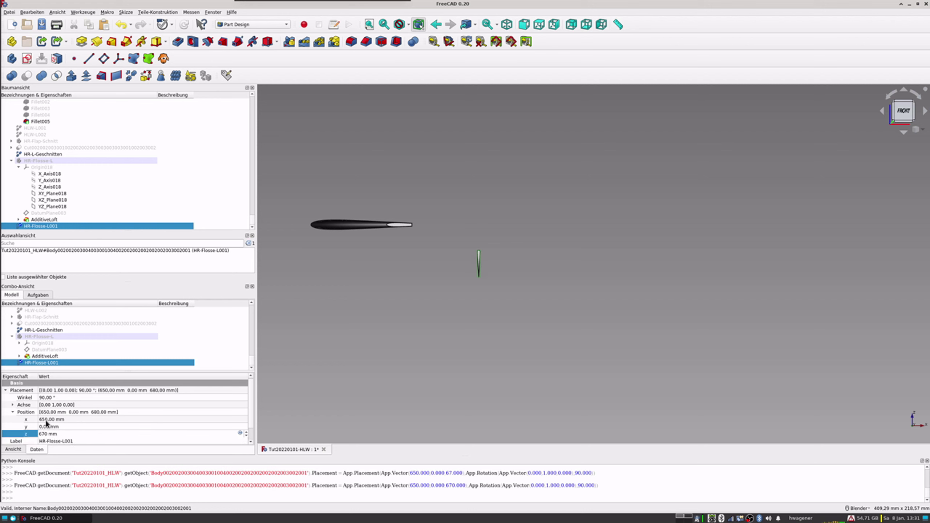
key(Return)
text(620)
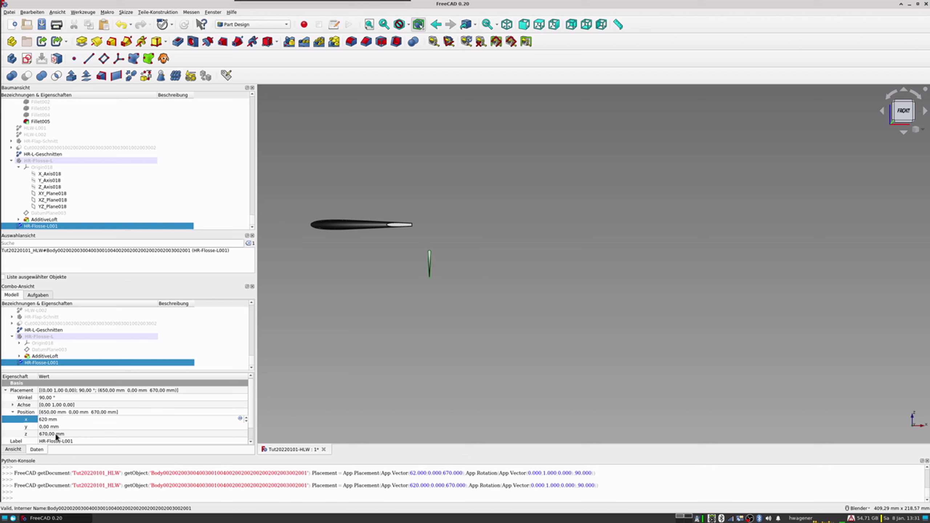
click(47, 434)
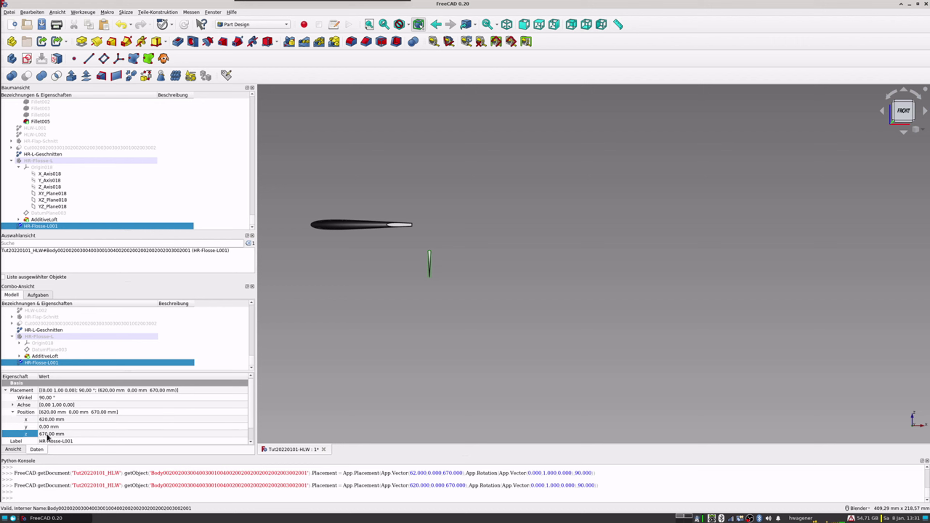
text(680)
click(38, 441)
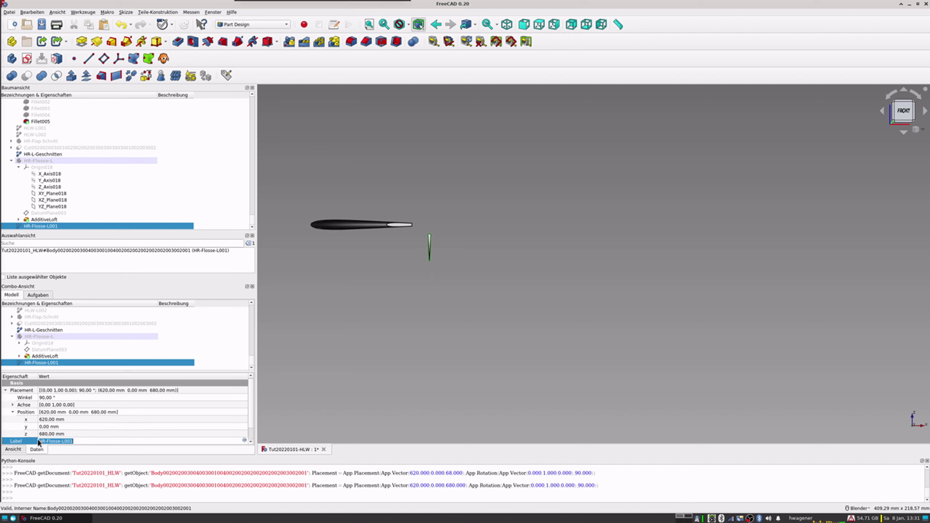
Set the fin's x position to 615 mm and check it against the wing from the front.
click(46, 420)
text(610)
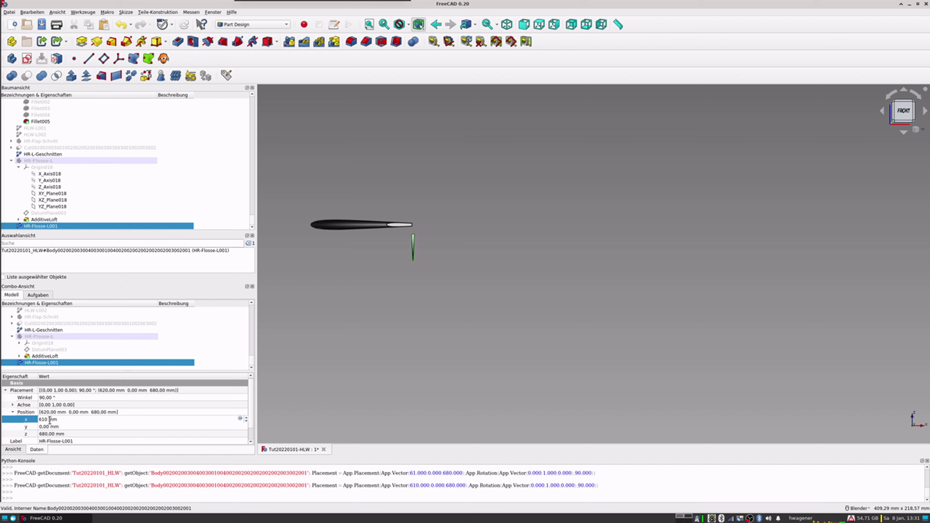
drag(61, 421, 5, 418)
text(615)
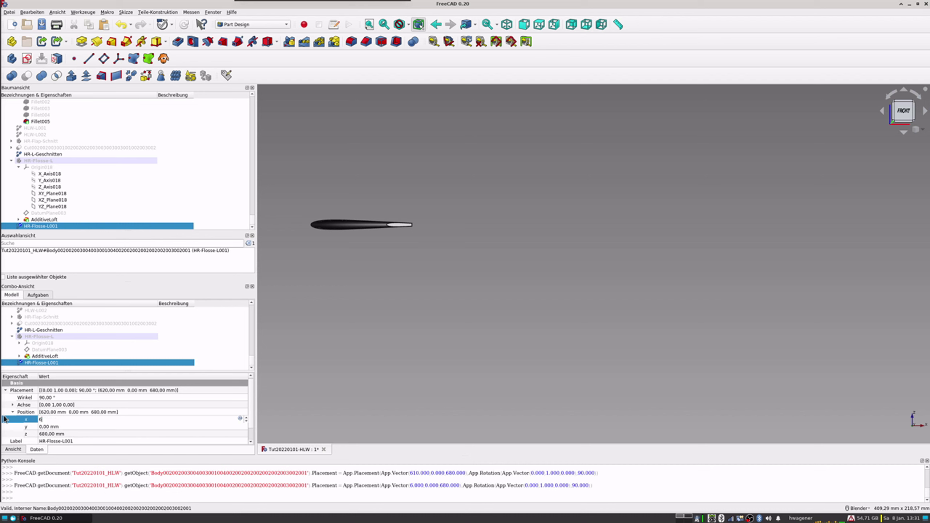
scroll(400, 261, up, 4)
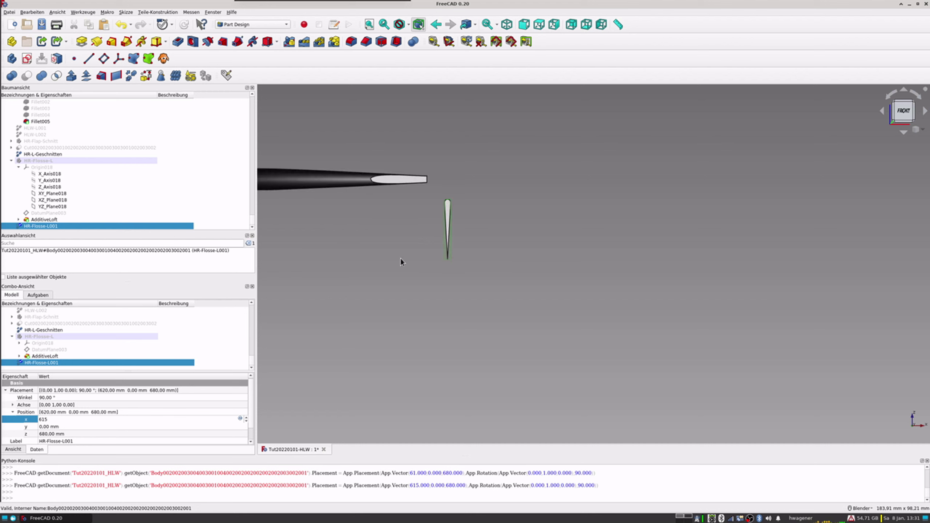
shift+middle_drag(439, 221, 473, 290)
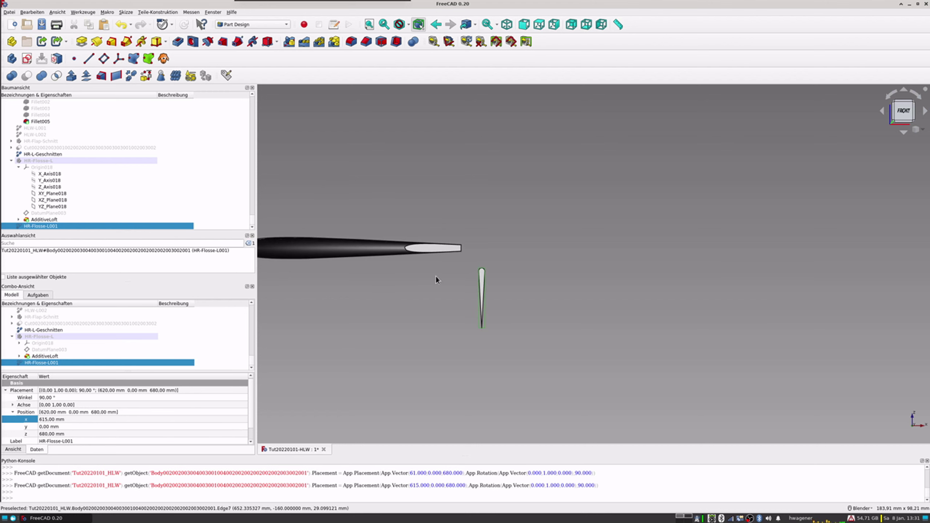
mouse_move(455, 264)
middle_down()
mouse_move(463, 276)
mouse_move(451, 320)
middle_up()
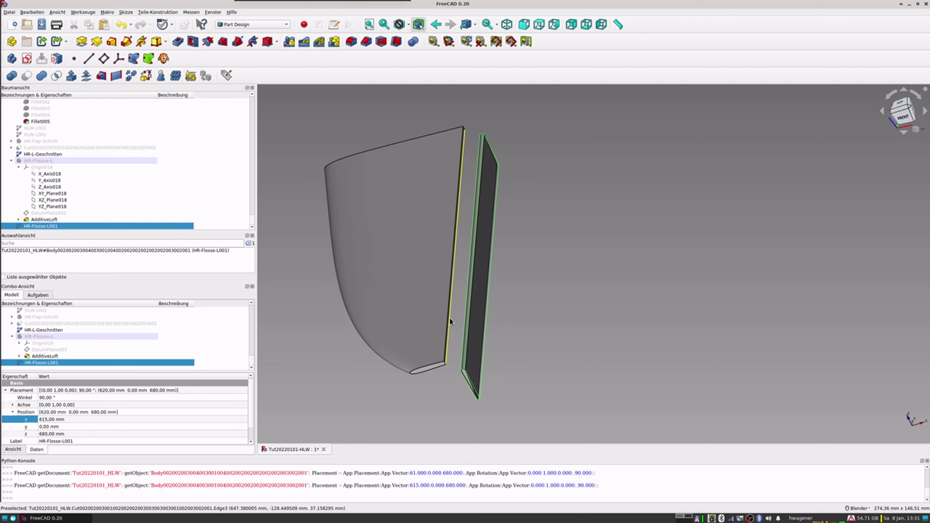
key(1)
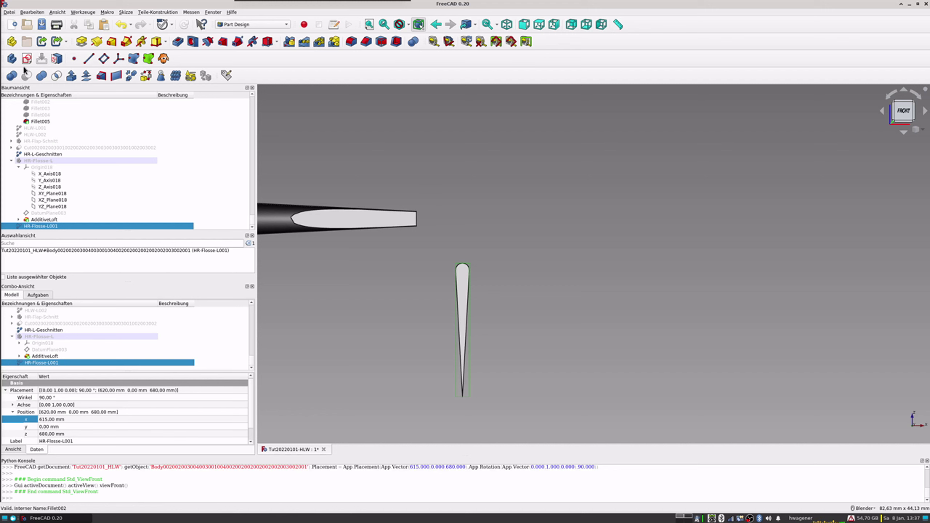
Create a new body and open a new sketch on XZ_Plane019.
click(12, 58)
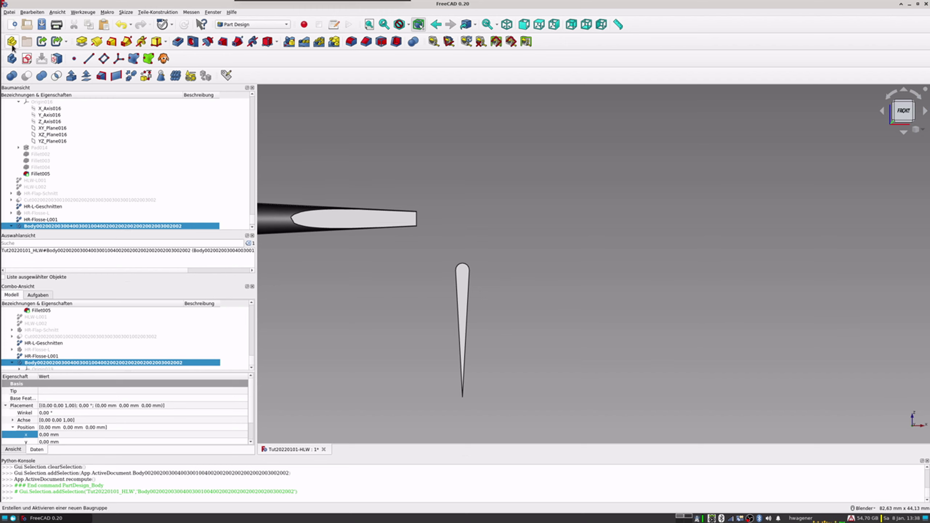
click(29, 61)
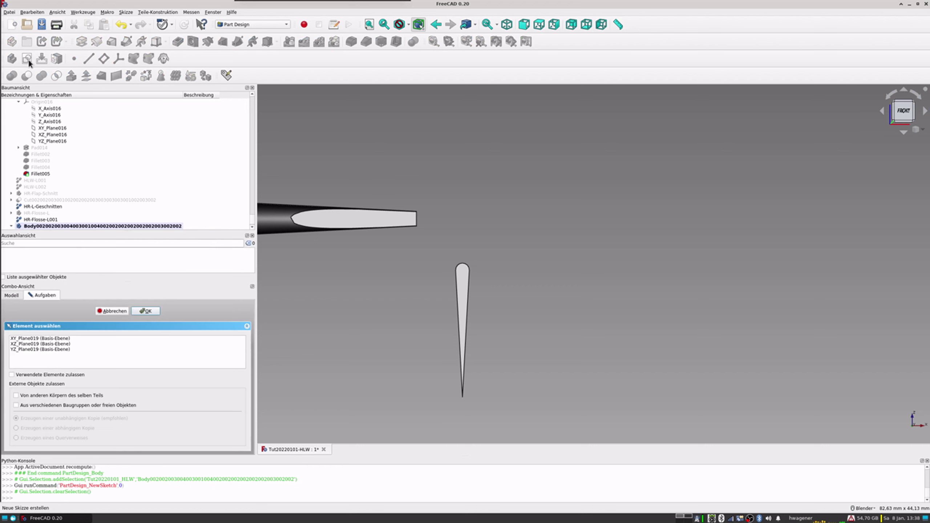
click(27, 344)
click(145, 311)
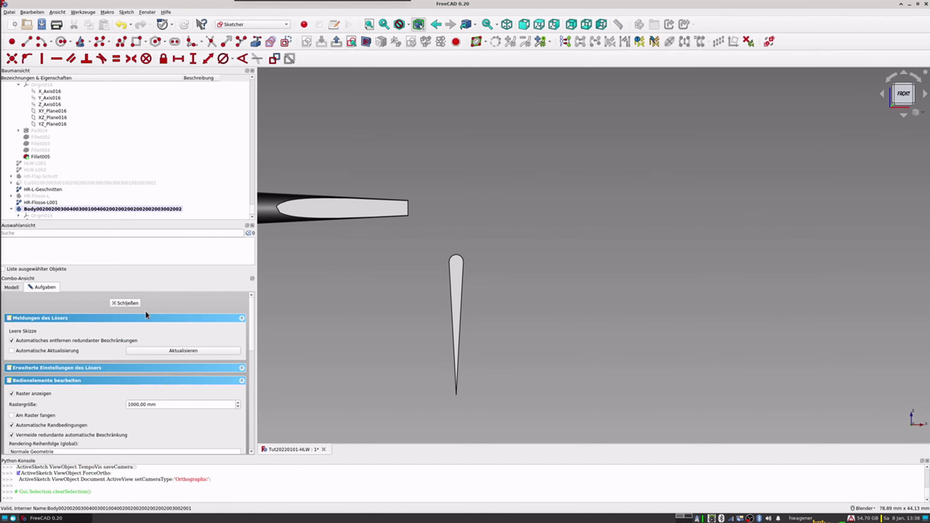
scroll(454, 203, up, 2)
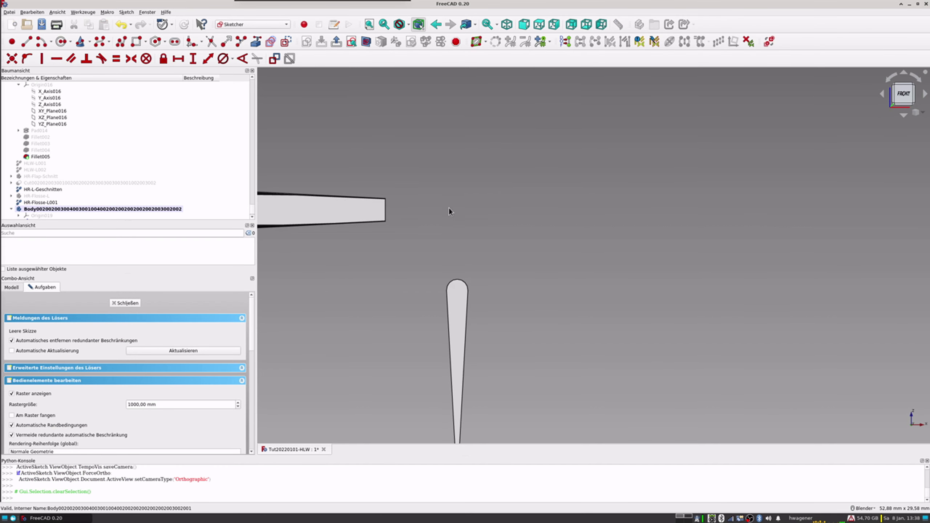
Draw a stepped polyline from the wing's trailing edge down to the fin top and back.
click(123, 44)
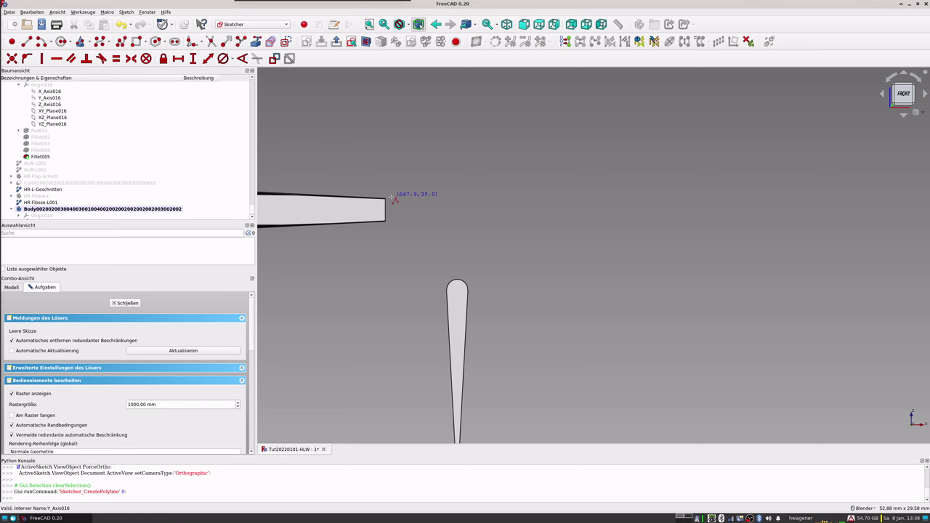
click(385, 207)
click(424, 208)
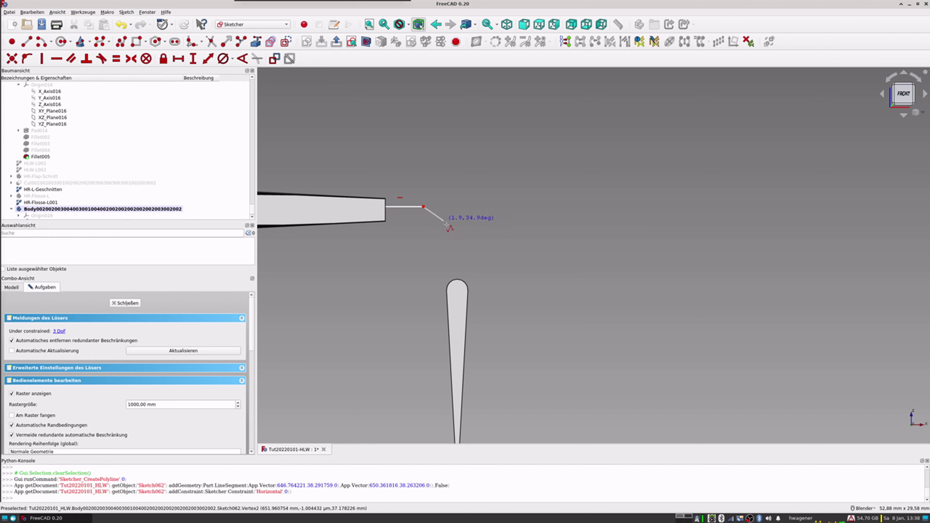
click(451, 228)
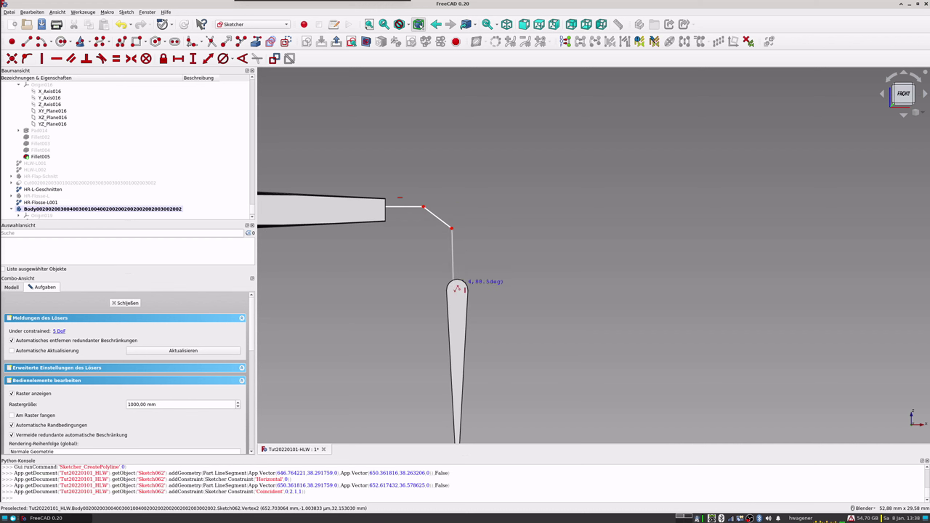
click(453, 280)
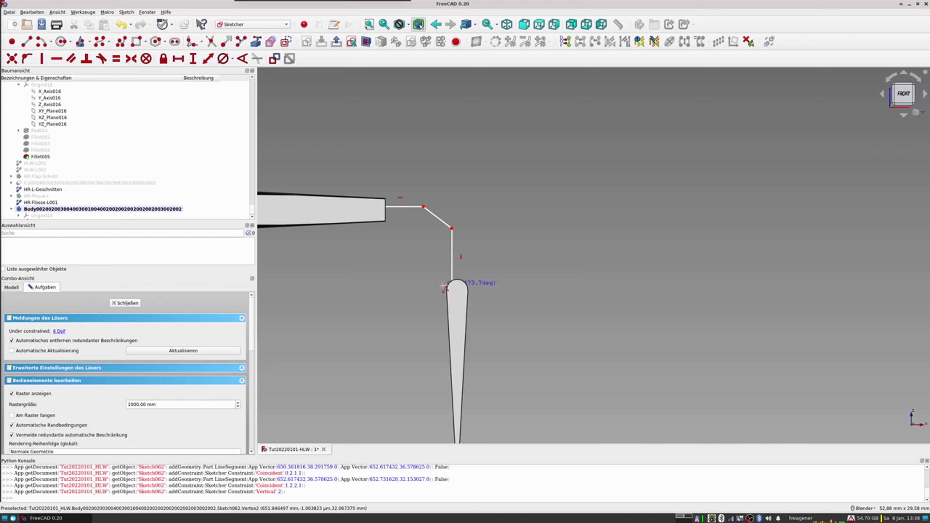
click(442, 283)
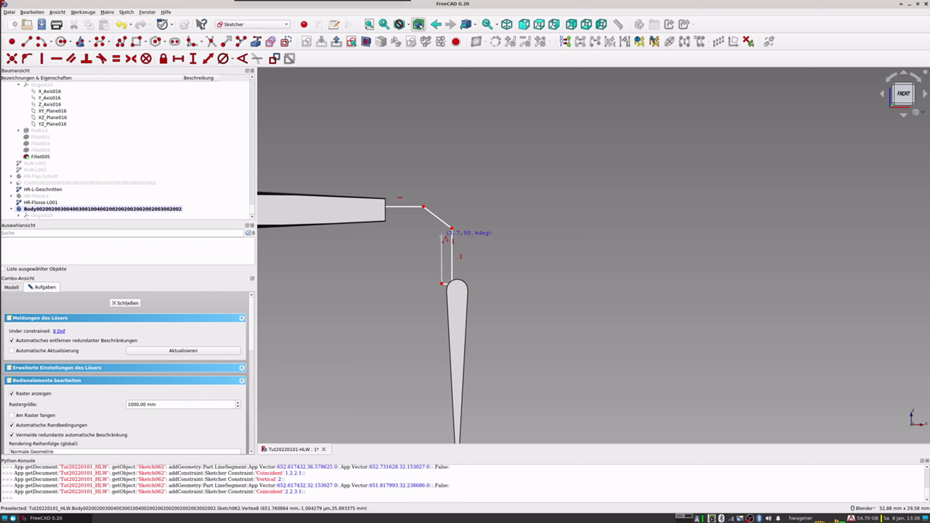
click(441, 234)
click(419, 217)
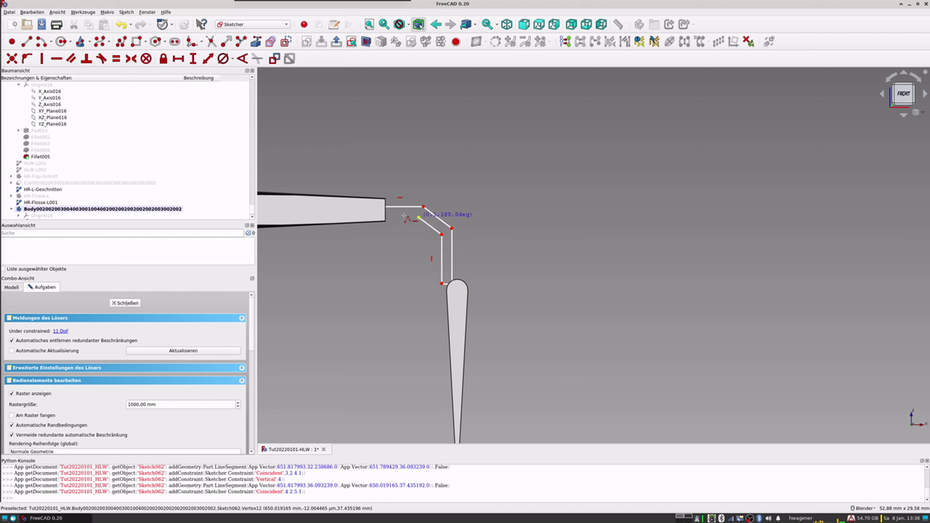
click(385, 217)
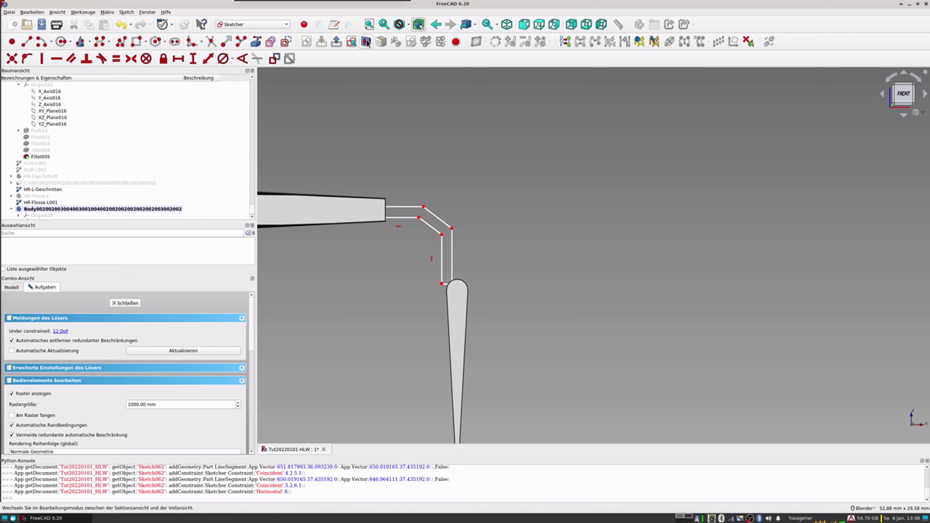
Toggle View Section to reveal sketch points hidden inside the solids.
key(q)
key(s)
scroll(451, 253, up, 3)
scroll(451, 261, up, 1)
scroll(451, 261, down, 2)
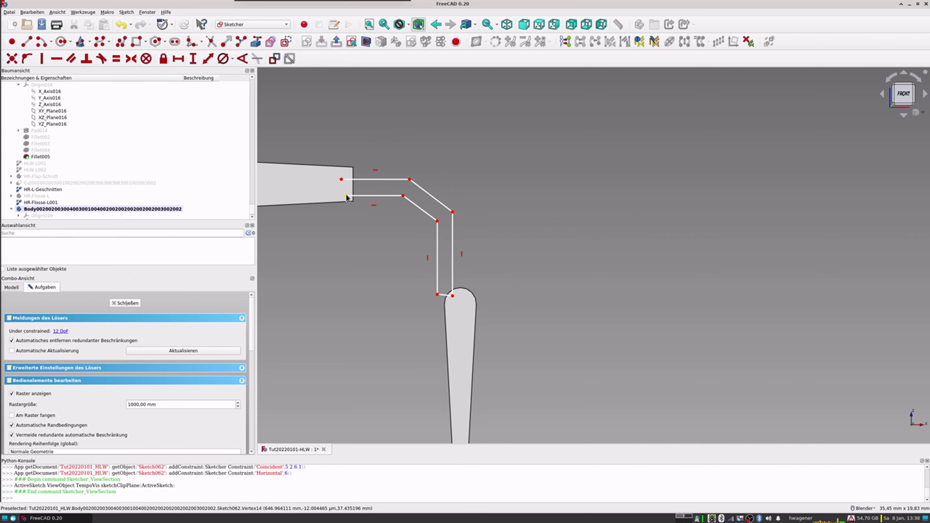
Close the outline inside the wing with a short vertical line.
click(345, 195)
click(326, 83)
click(26, 41)
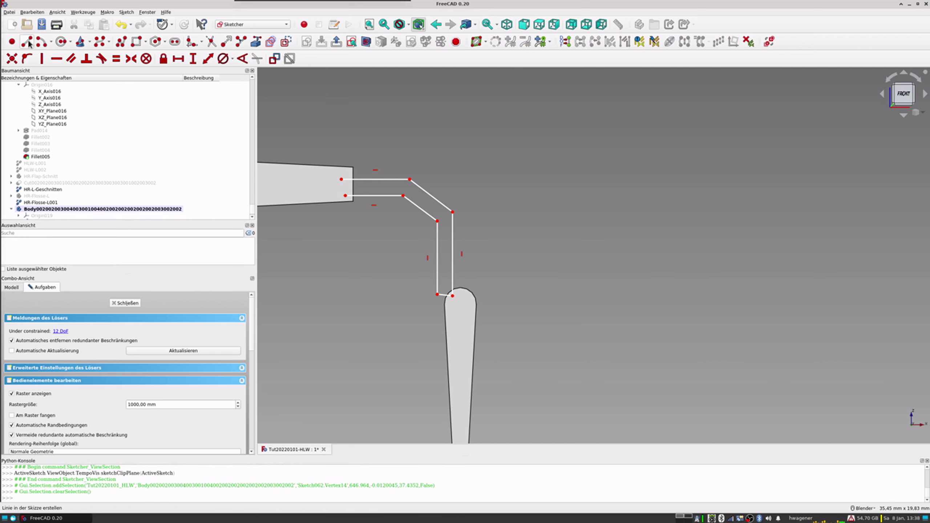
click(345, 196)
click(345, 196)
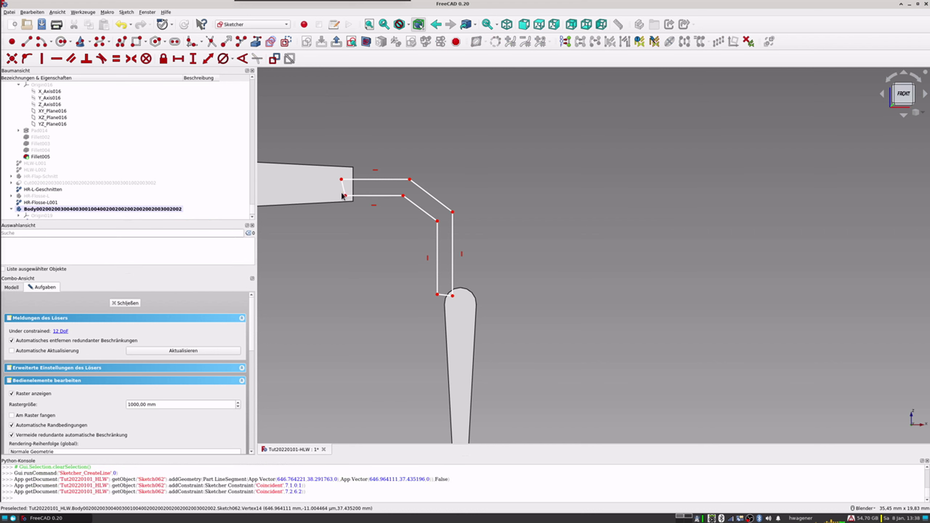
click(343, 188)
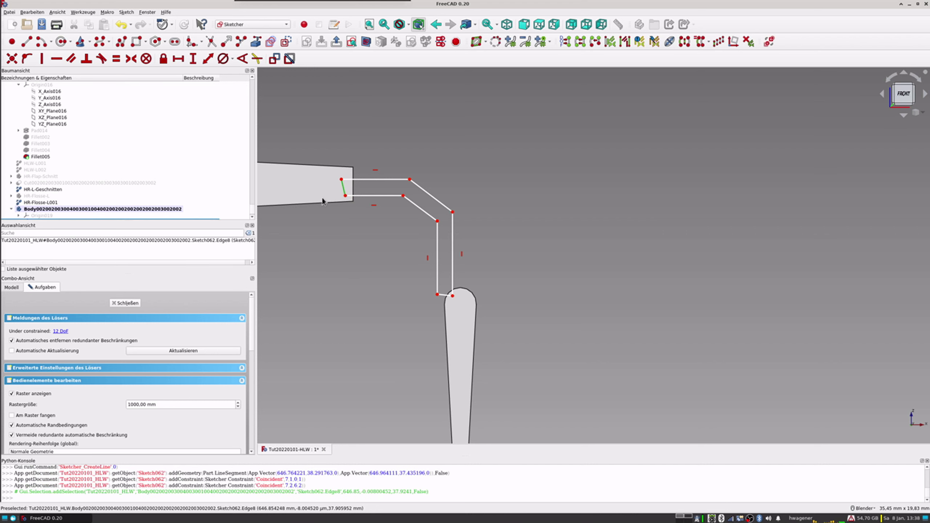
key(v)
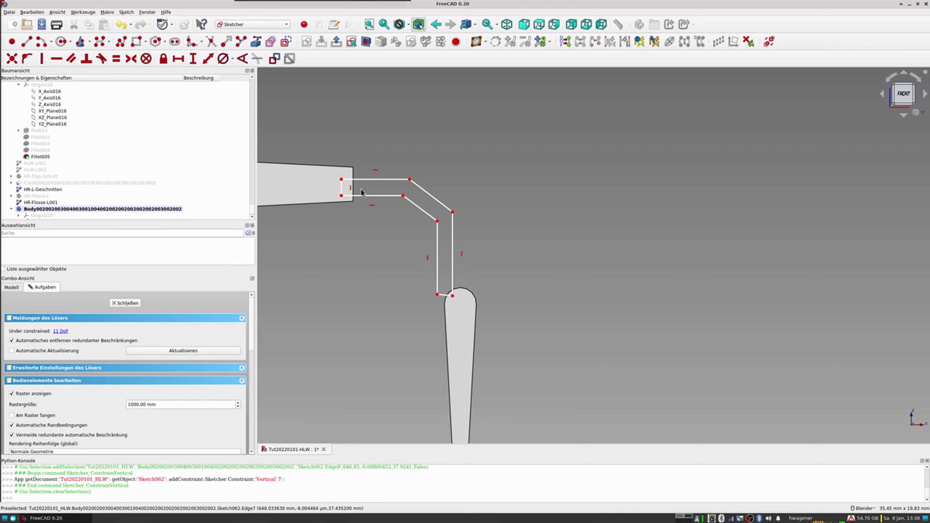
drag(343, 191, 353, 189)
Make the slot's short bottom edge horizontal, shift it right, and reselect it.
click(446, 296)
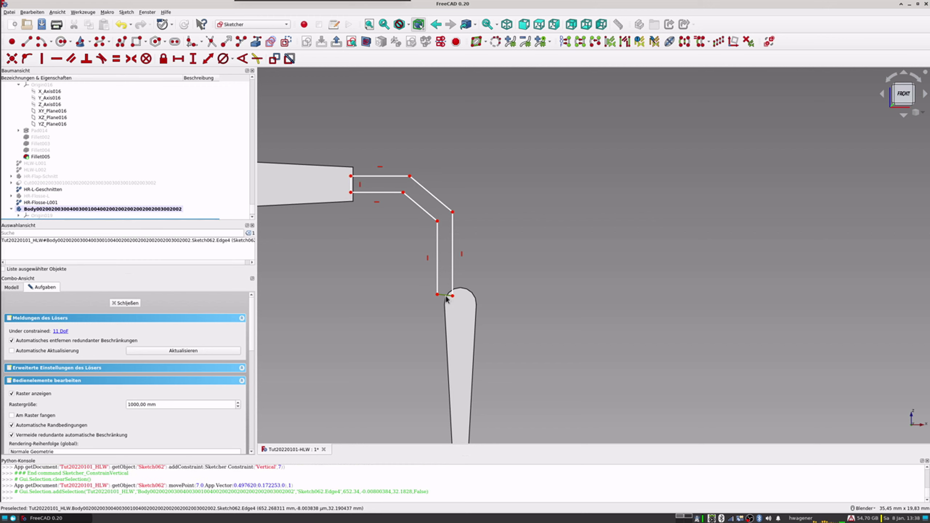
key(h)
drag(444, 296, 463, 295)
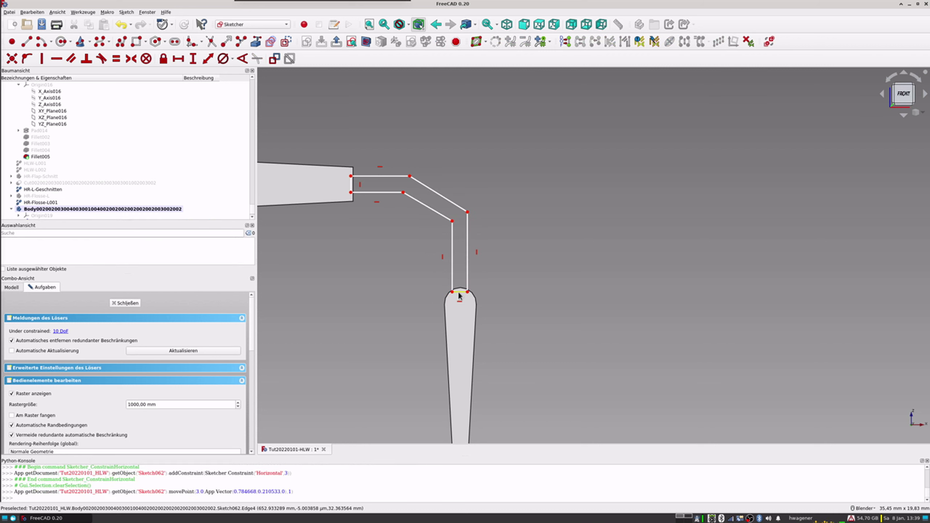
click(460, 292)
Give the bottom edge and the left end edge each a 0.4 mm length.
click(208, 59)
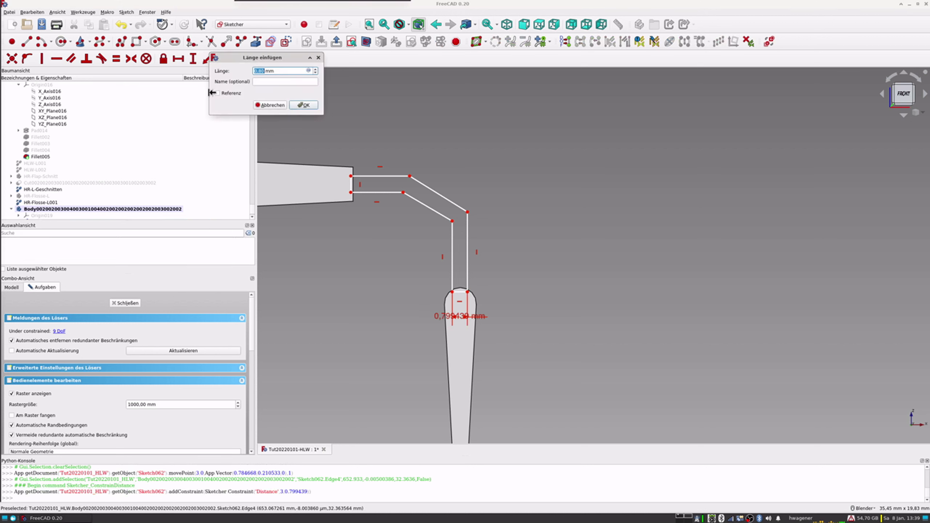
text(0)
key(Return)
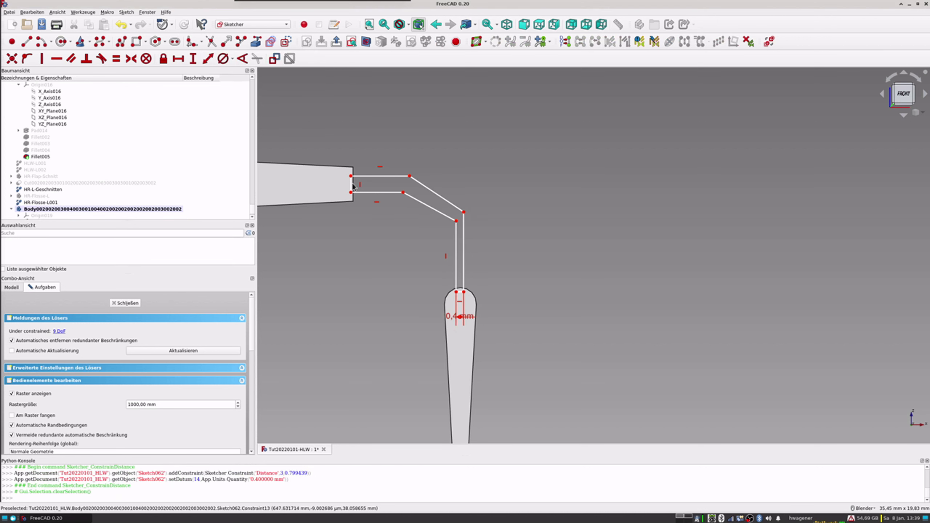
click(351, 184)
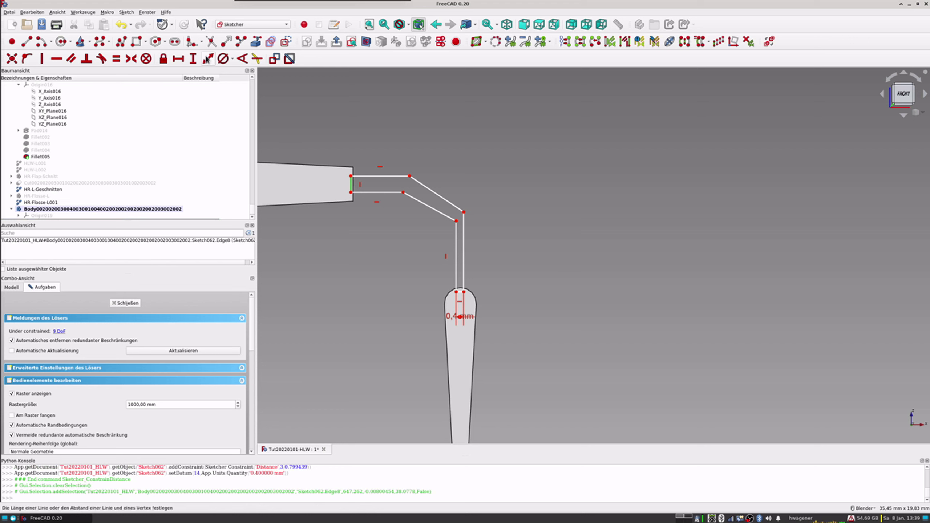
text(kd)
text(0,4 mm)
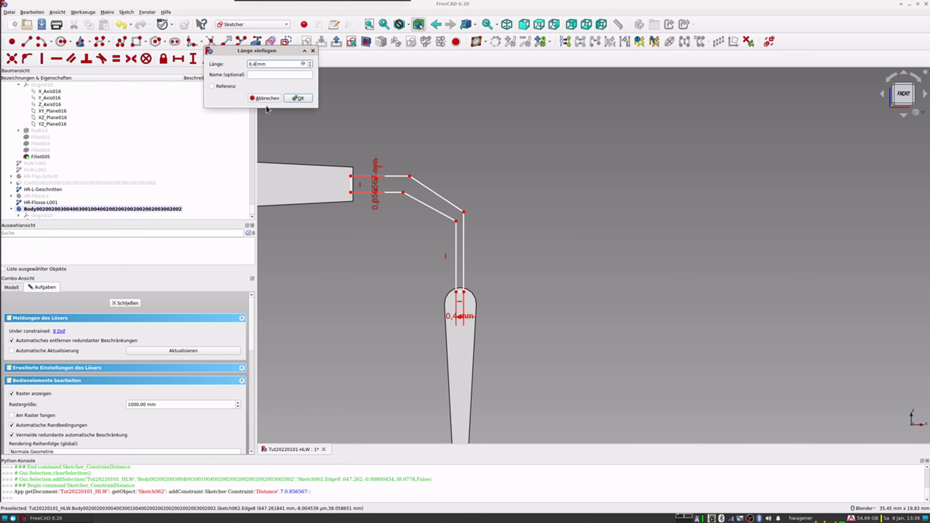
key(Return)
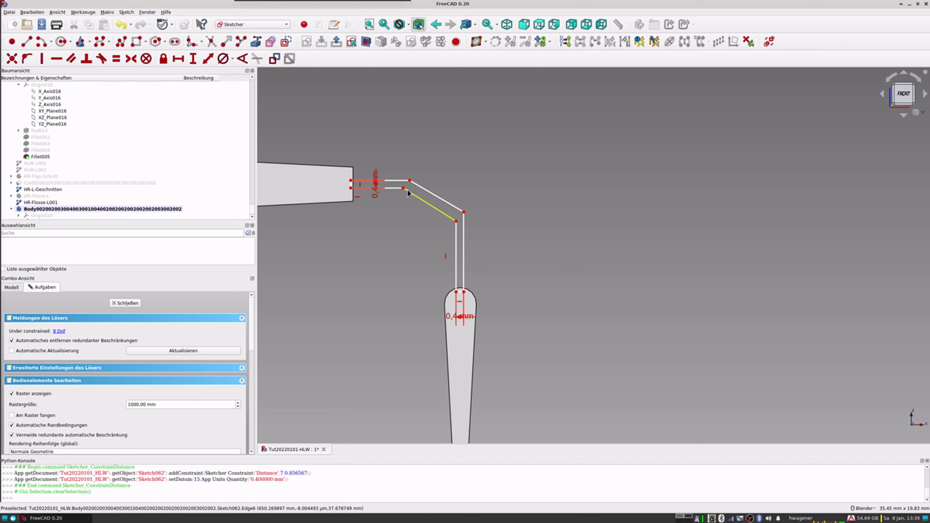
Constrain the two diagonal lines parallel and nudge the bend corner into place.
click(403, 188)
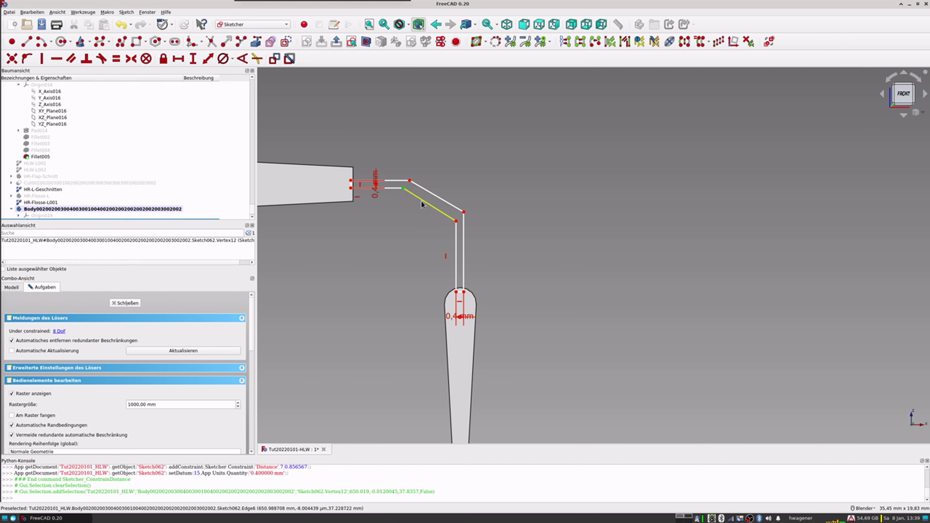
click(419, 205)
click(421, 200)
click(419, 186)
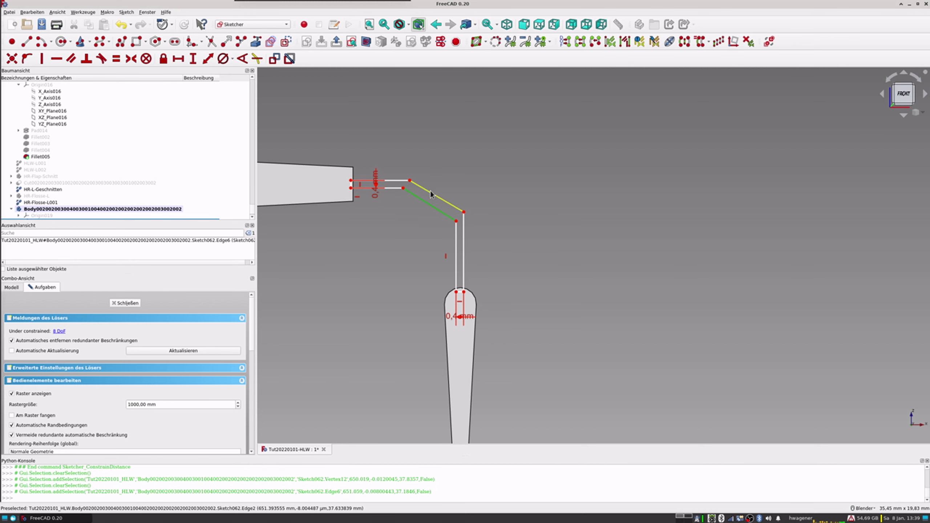
click(72, 59)
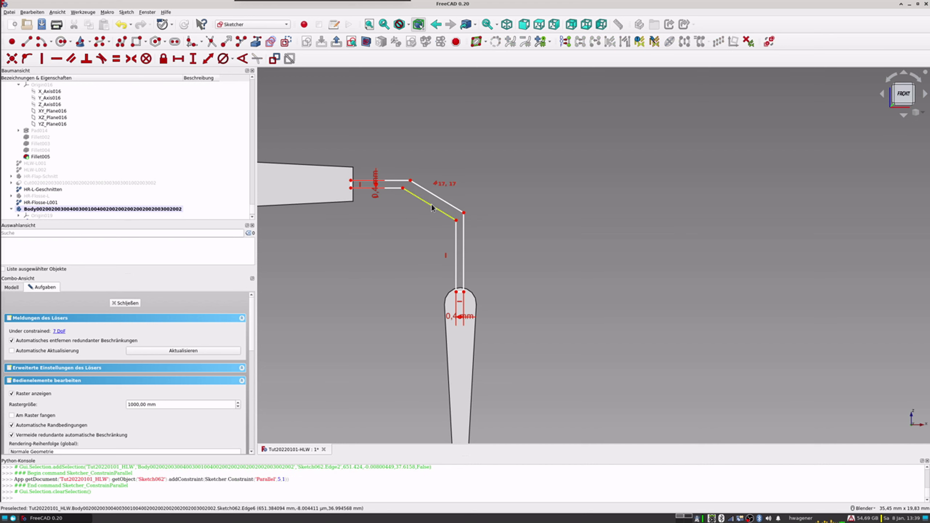
drag(404, 191, 410, 194)
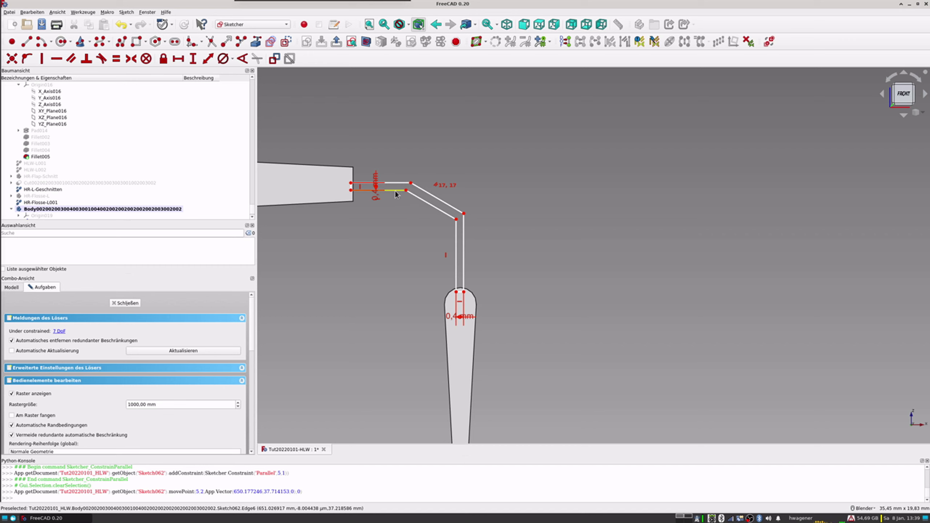
Set a 135° angle between the slot's top line and the diagonal.
click(412, 195)
click(413, 196)
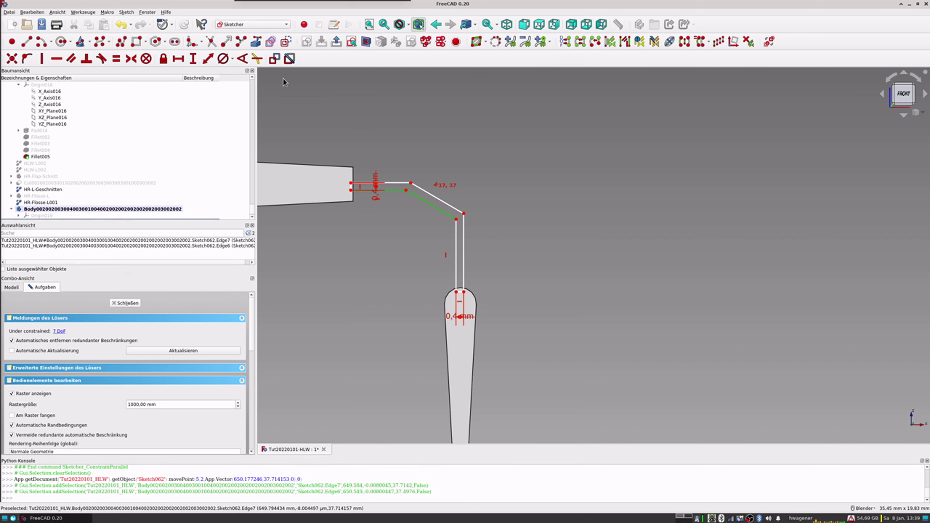
click(242, 59)
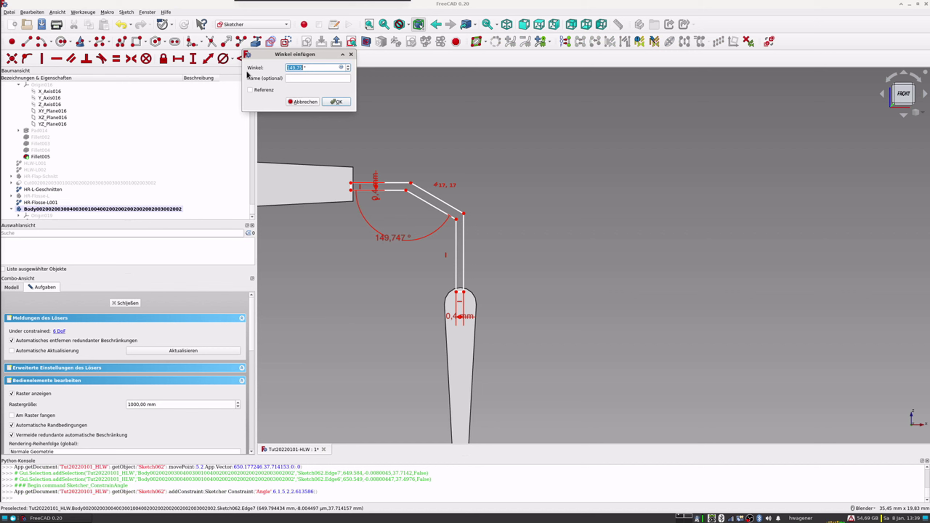
click(341, 68)
text(135)
key(Return)
click(335, 101)
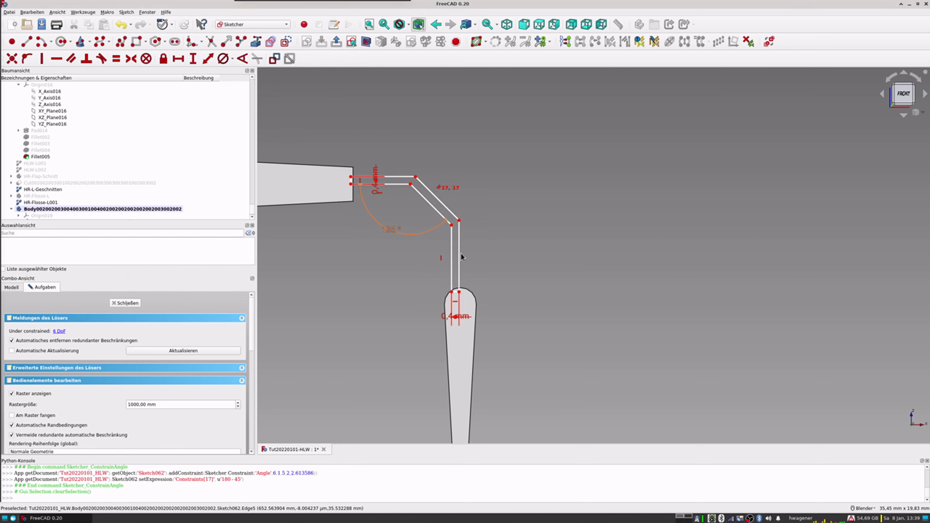
drag(461, 254, 467, 254)
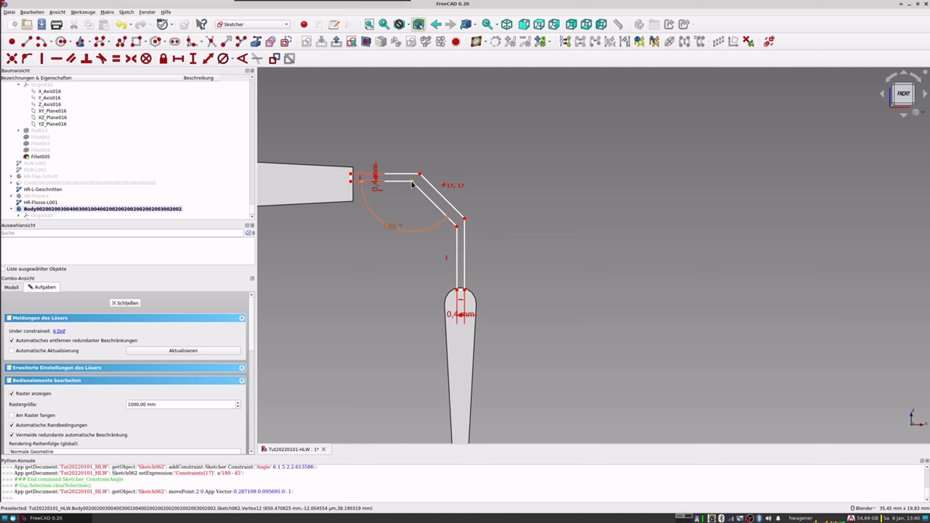
Constrain the diagonal channel to 0.4 mm wide and drag the lines into place.
click(413, 185)
click(425, 183)
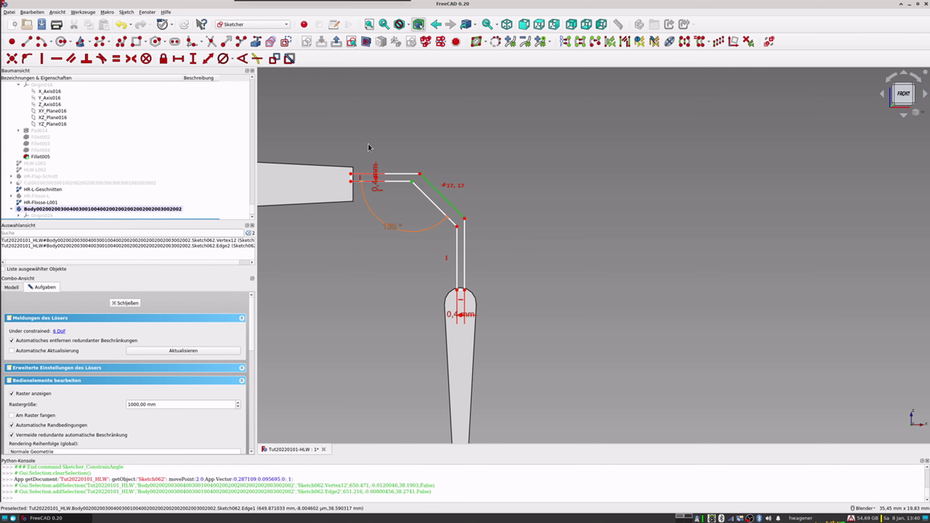
click(209, 60)
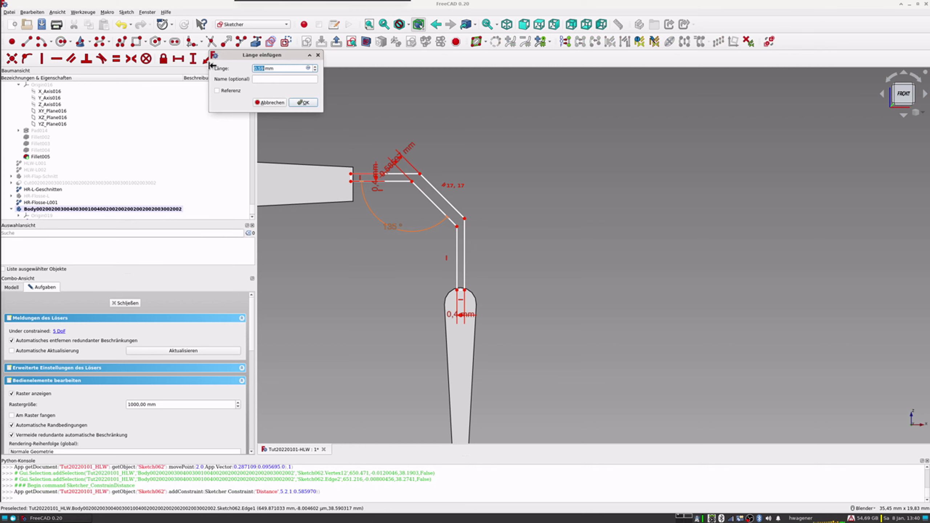
text(0,4)
key(Return)
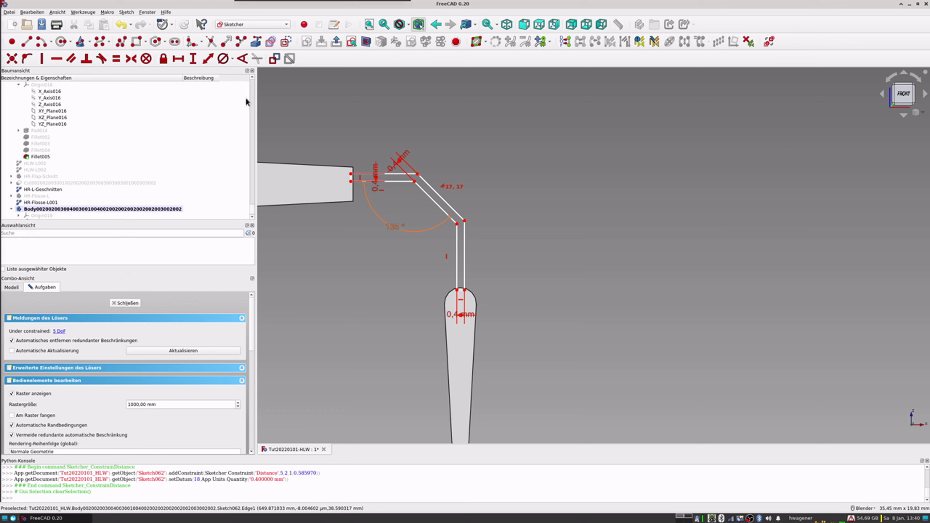
drag(393, 182, 393, 191)
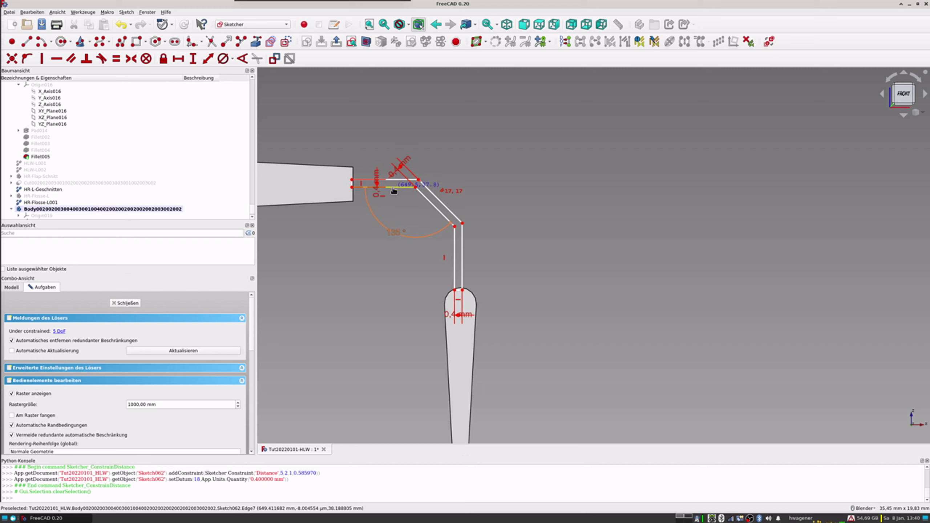
drag(393, 190, 393, 191)
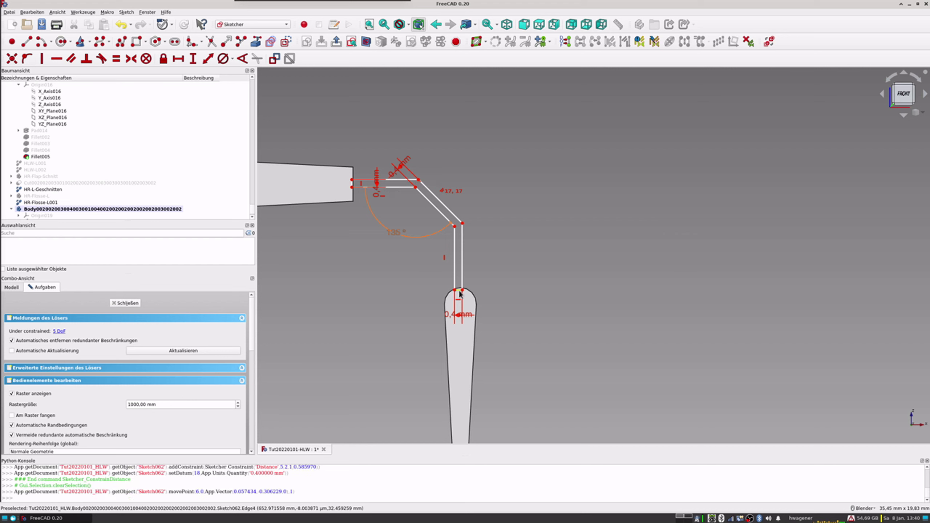
drag(461, 294, 460, 294)
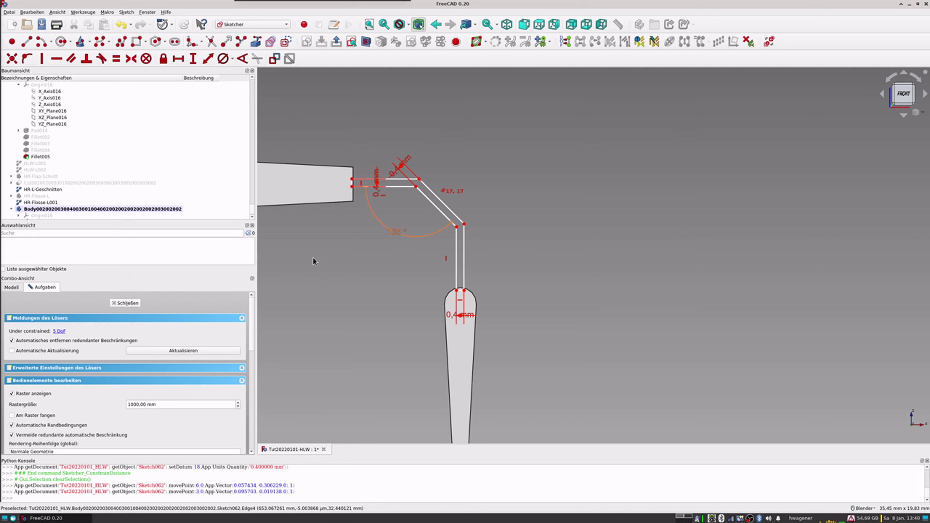
Close the slot sketch and inspect its outline at the fin's trailing edge in 3D.
click(132, 303)
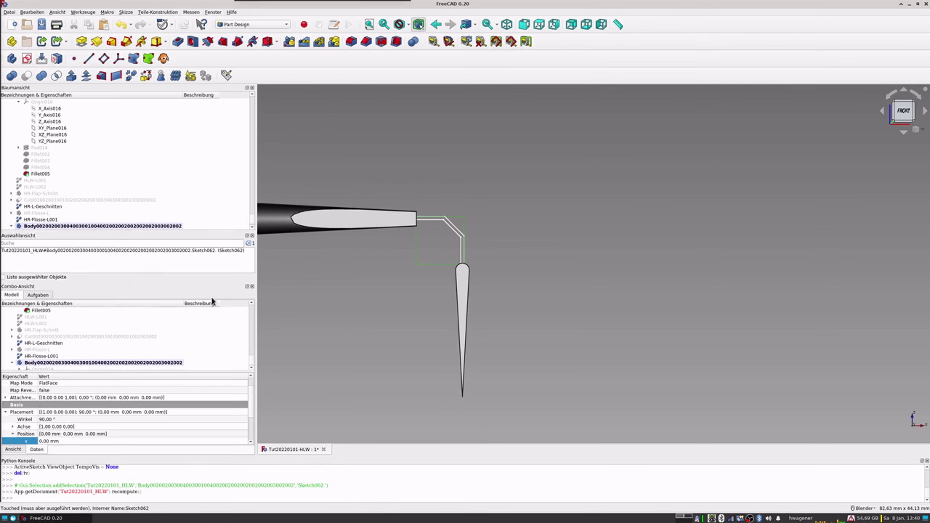
mouse_move(394, 290)
middle_down()
mouse_move(470, 243)
mouse_move(455, 325)
middle_up()
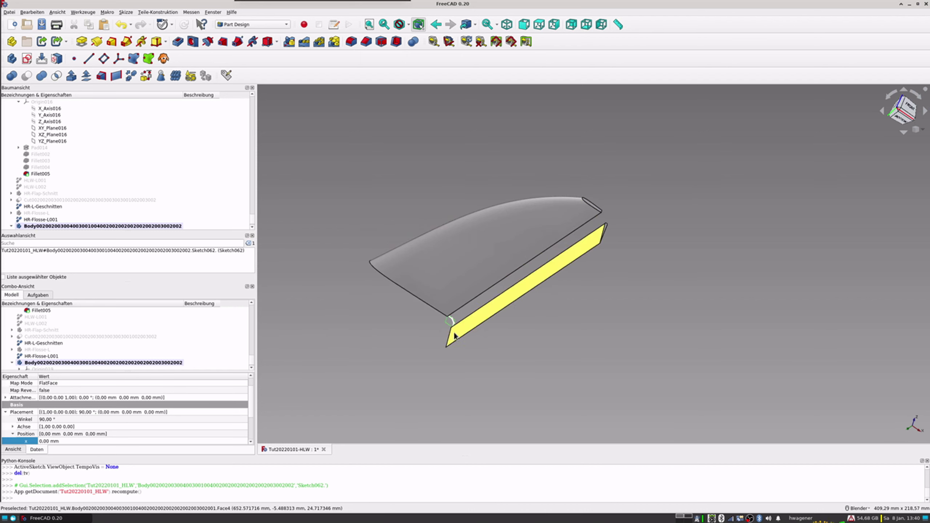
scroll(451, 324, up, 1)
scroll(454, 323, up, 4)
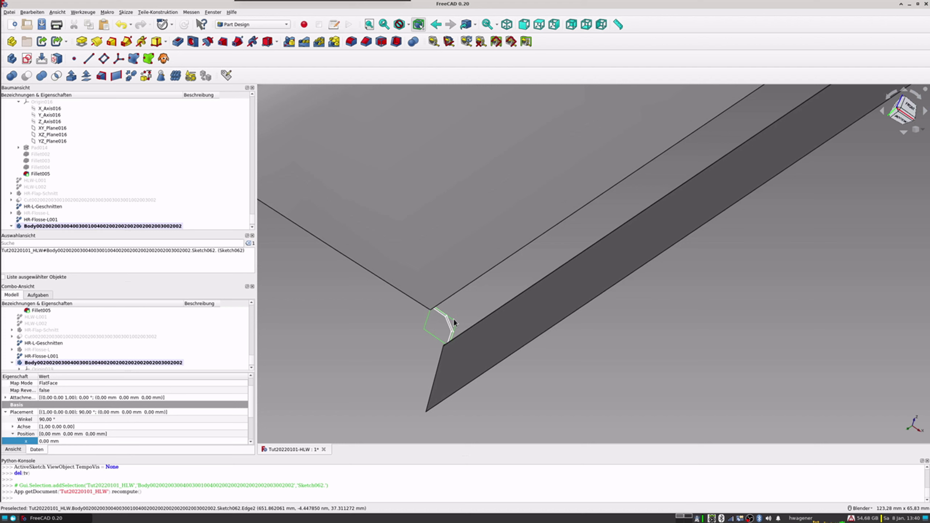
scroll(454, 323, down, 3)
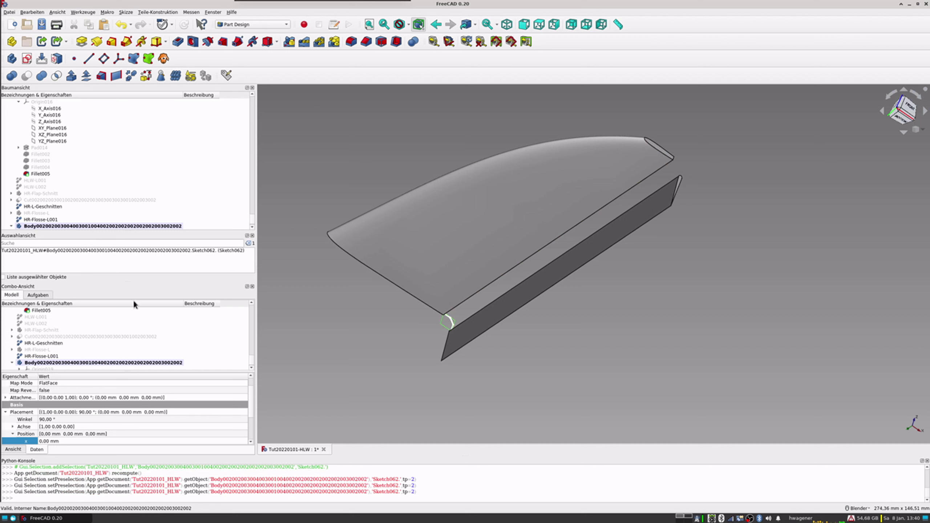
Pad Sketch062 by 20 mm into Pad016 along the rudder's trailing edge.
scroll(54, 216, down, 1)
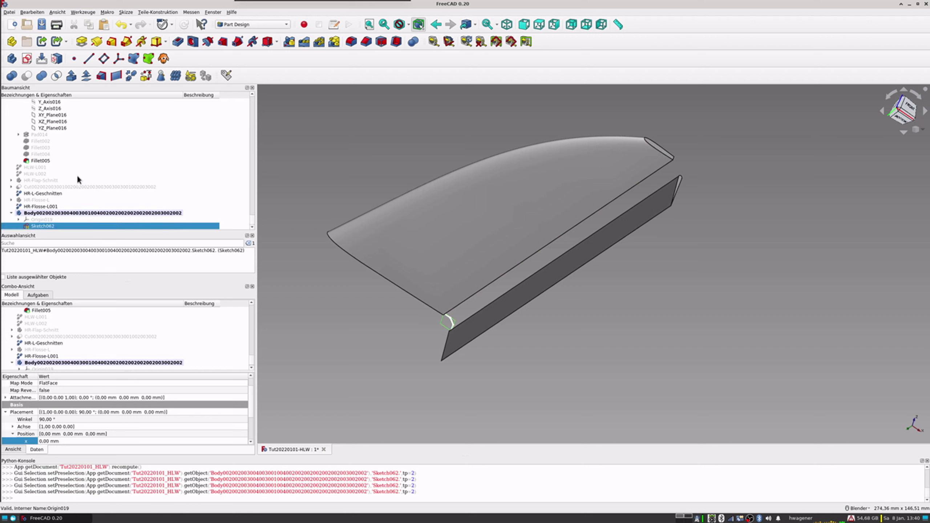
click(82, 42)
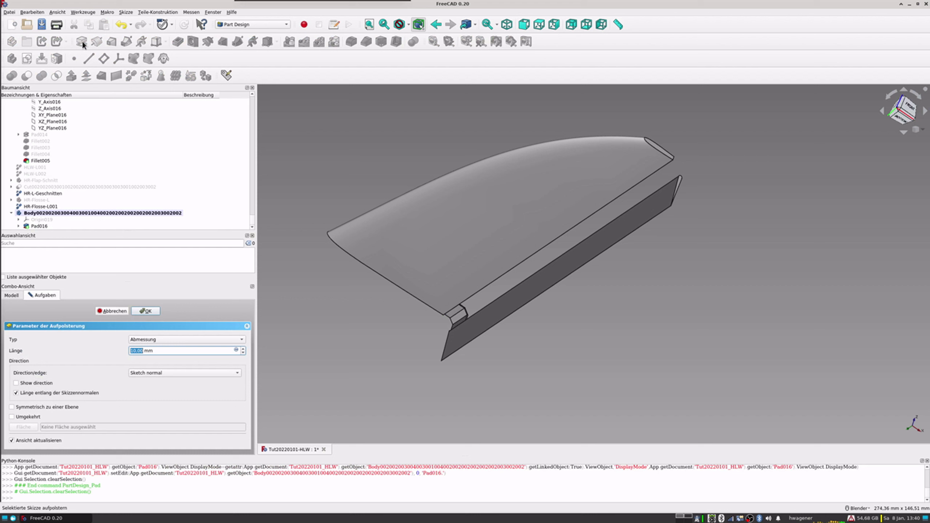
text(20)
key(Return)
middle_drag(600, 202, 618, 210)
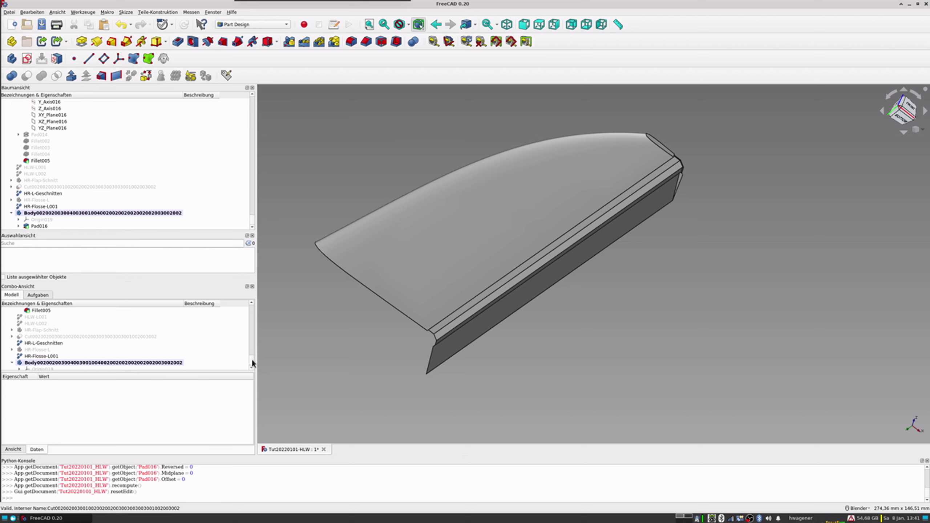
drag(252, 364, 252, 306)
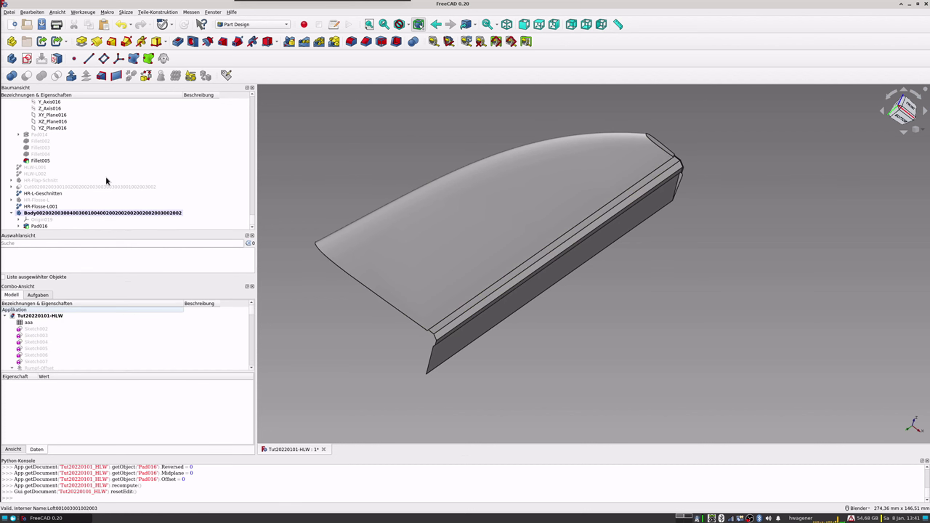
scroll(84, 212, up, 3)
scroll(84, 212, down, 3)
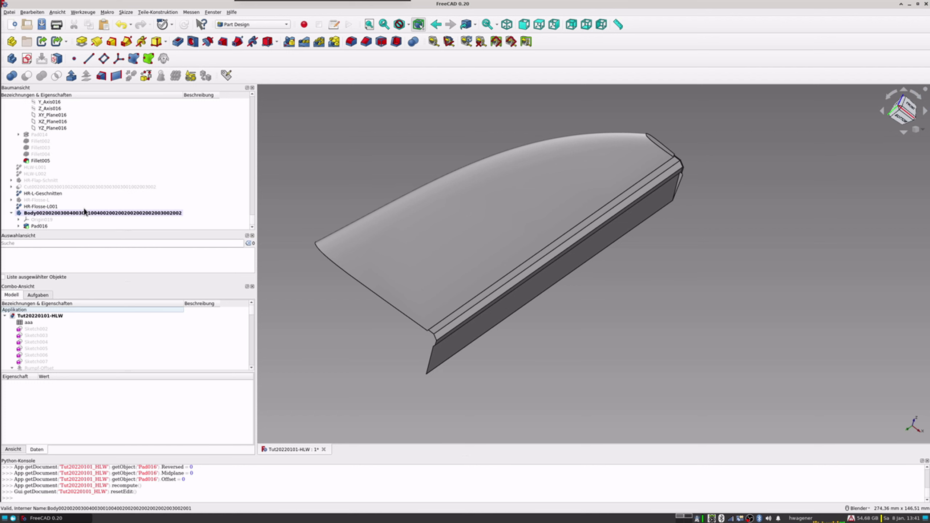
Make a refined-shape copy of the fin body and rename it Verbinder.
click(55, 214)
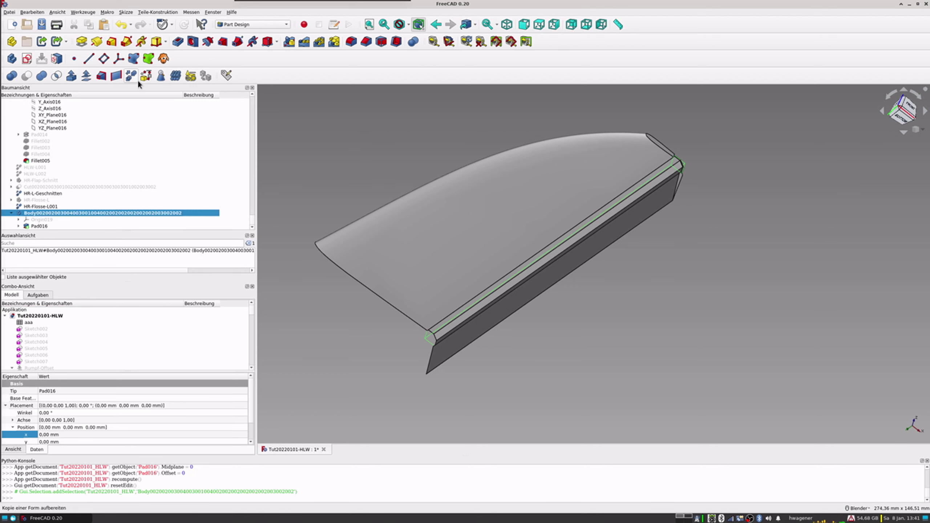
click(130, 77)
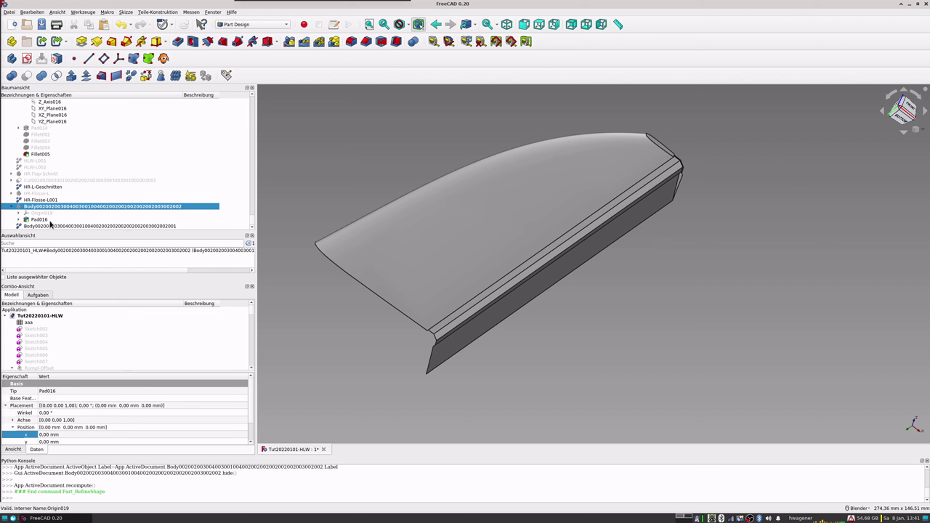
click(50, 226)
click(49, 226)
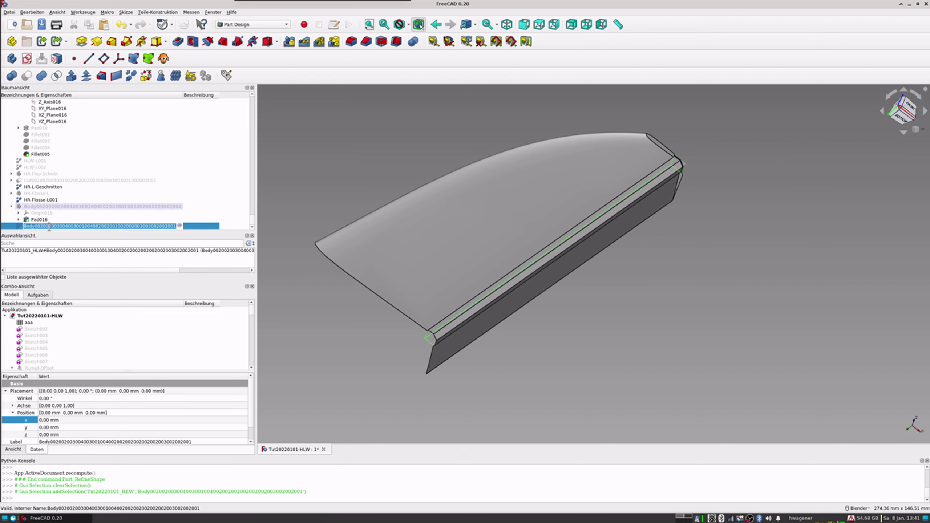
text(Verbind)
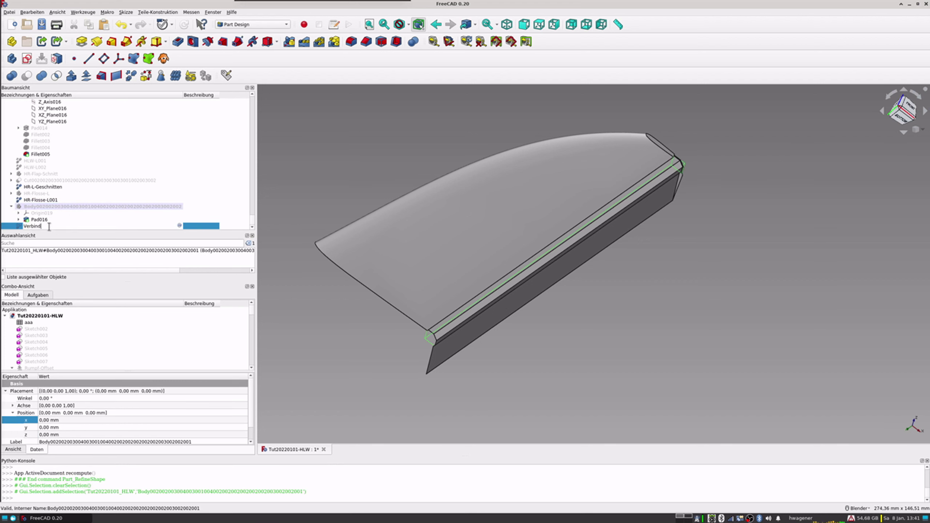
key(Return)
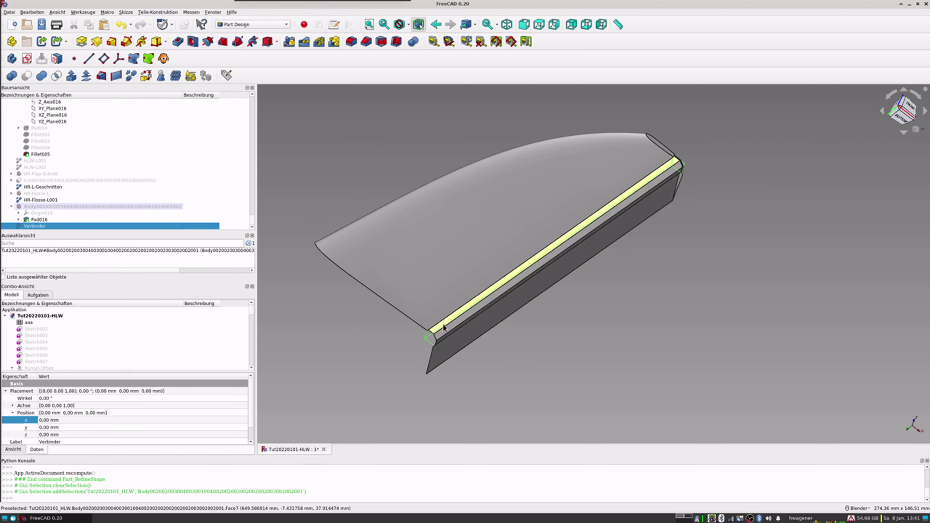
Check the Verbinder copy in front and top views along the fin's straight edge.
scroll(441, 325, down, 2)
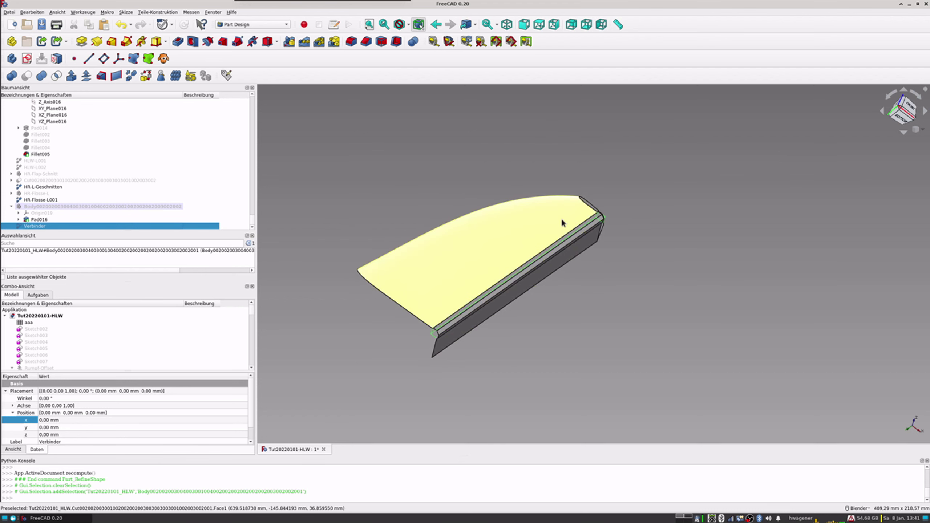
key(1)
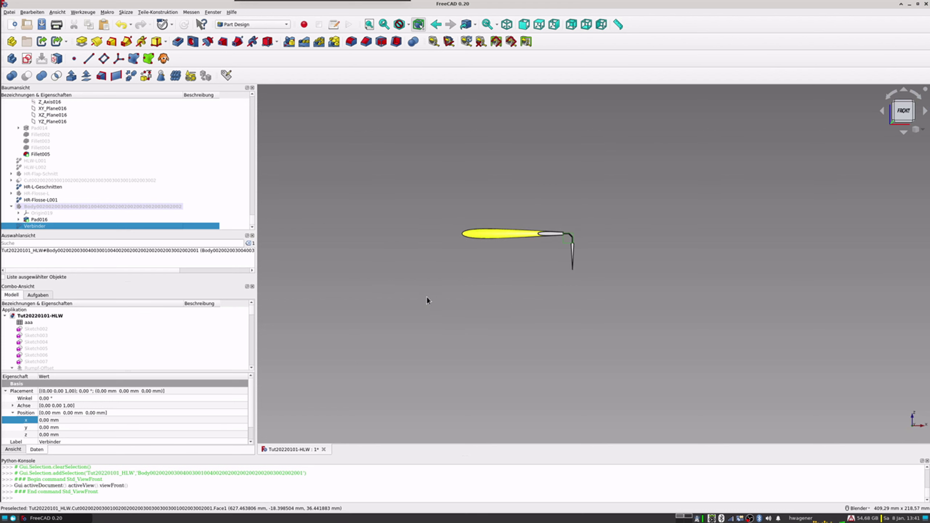
key(2)
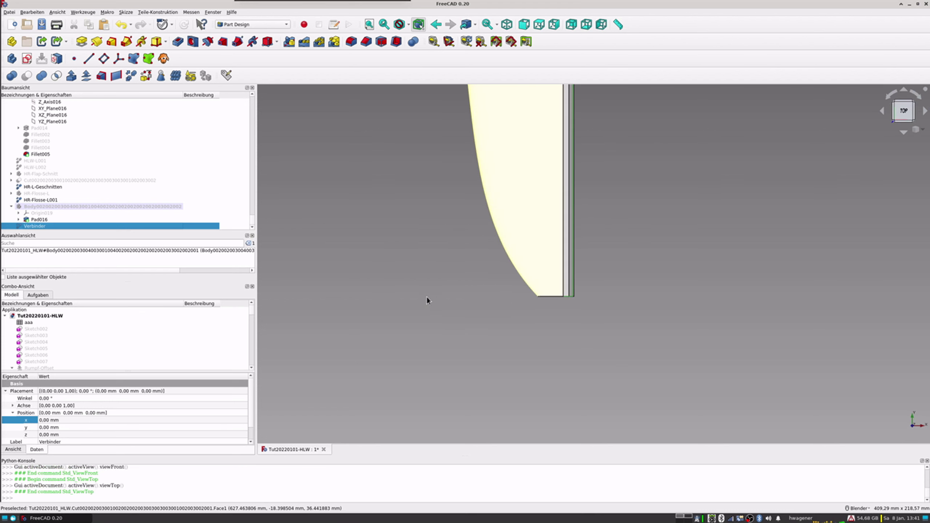
scroll(599, 271, down, 3)
shift+middle_drag(599, 271, 522, 271)
scroll(501, 238, up, 3)
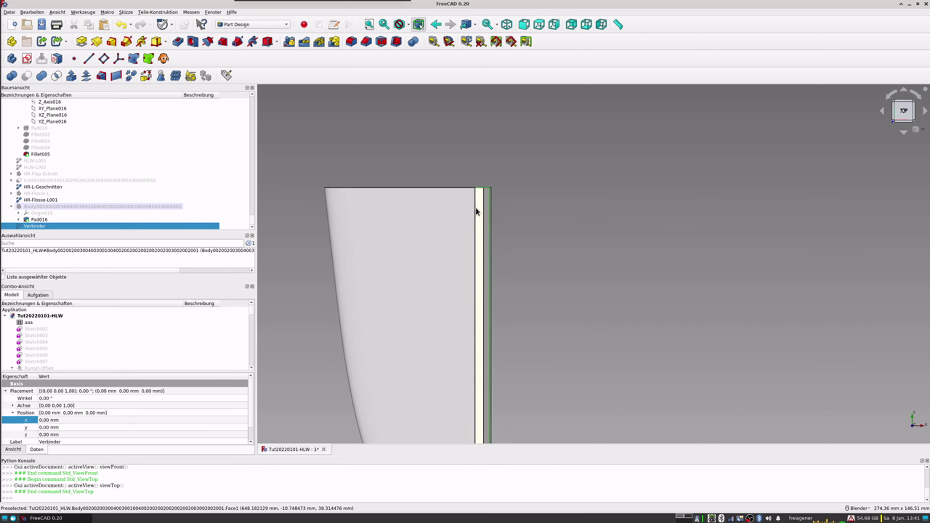
scroll(487, 195, up, 2)
scroll(488, 195, up, 2)
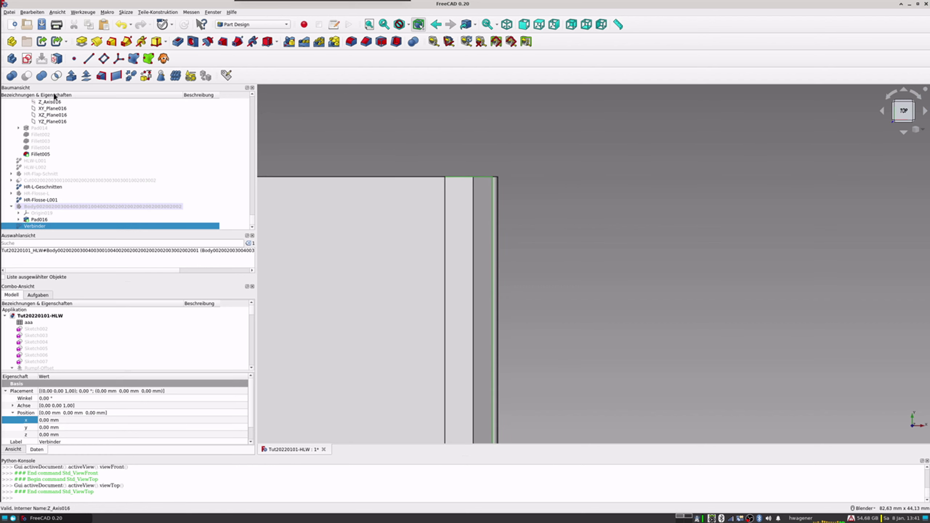
click(327, 126)
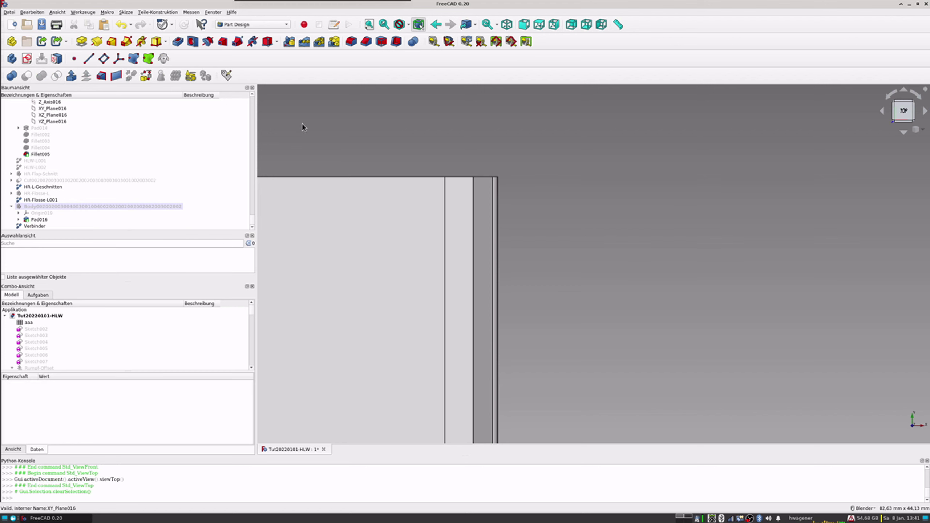
Create a new body named Schnitt-Verbinder and zoom out to see it beside Verbinder.
click(10, 61)
click(87, 227)
text(Schnitt-Verbinder)
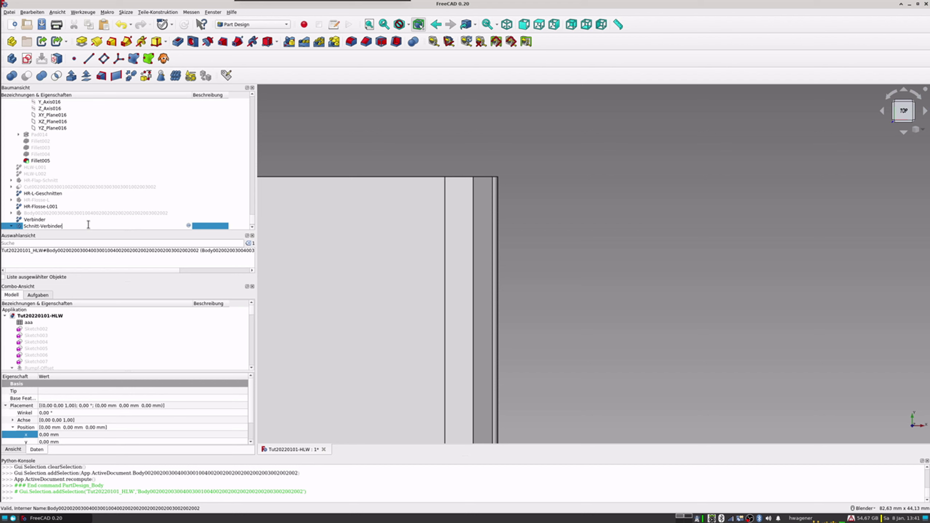
key(Return)
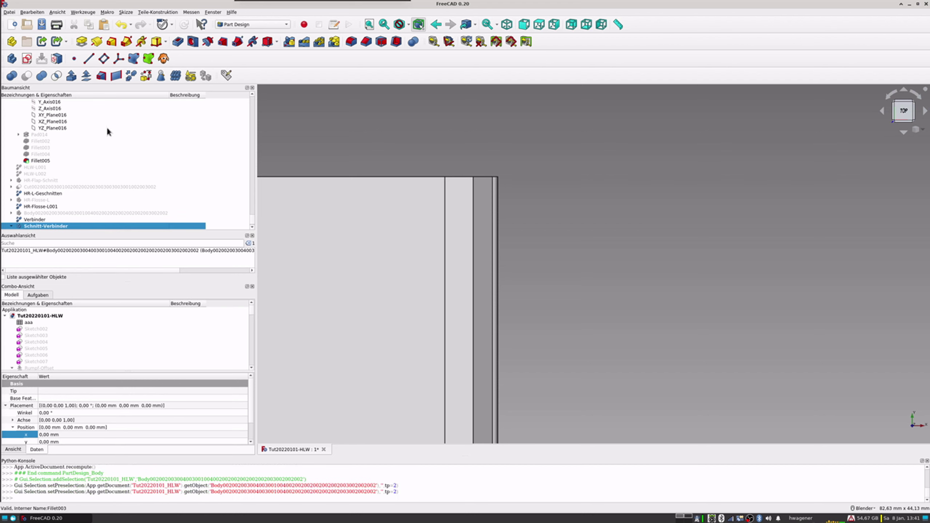
scroll(570, 178, down, 4)
scroll(571, 178, down, 3)
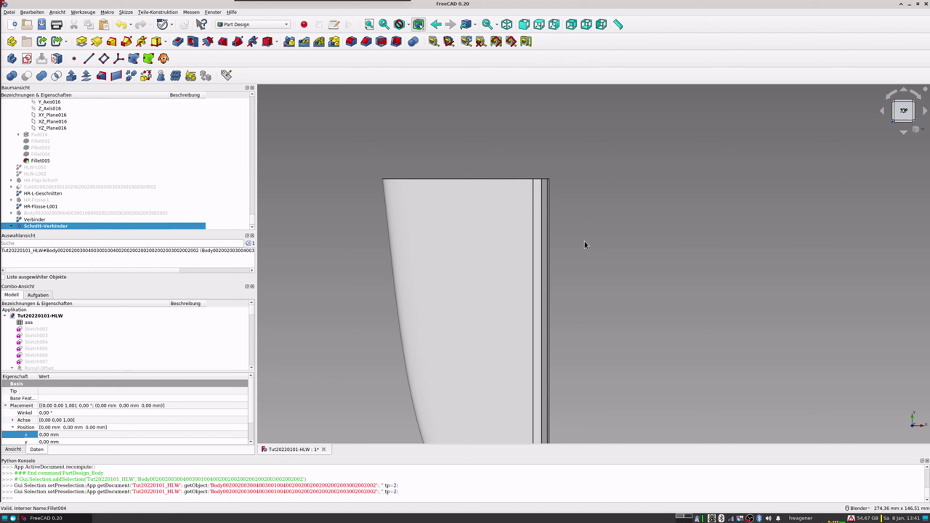
scroll(585, 245, down, 1)
scroll(585, 245, down, 1)
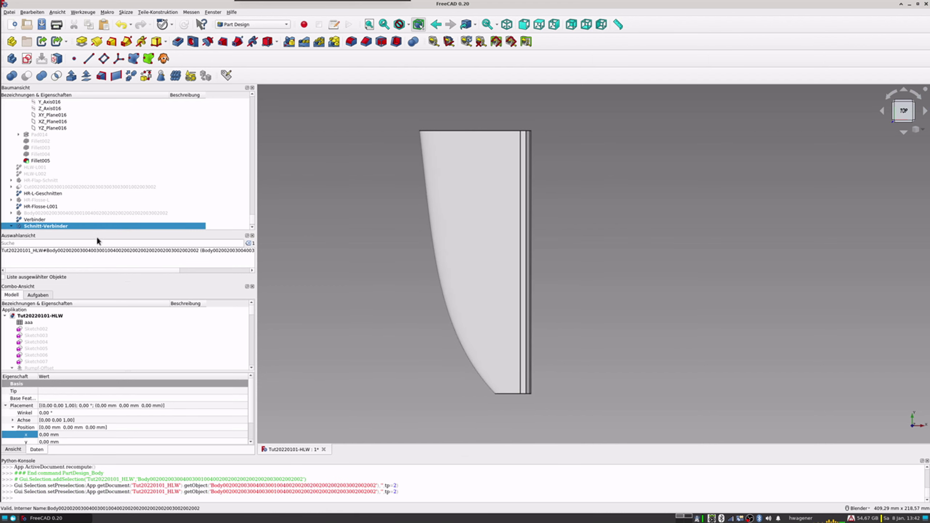
Draw Sketch063 on XY_Plane: a tall rectangle enclosing the fin's straight edge.
click(27, 59)
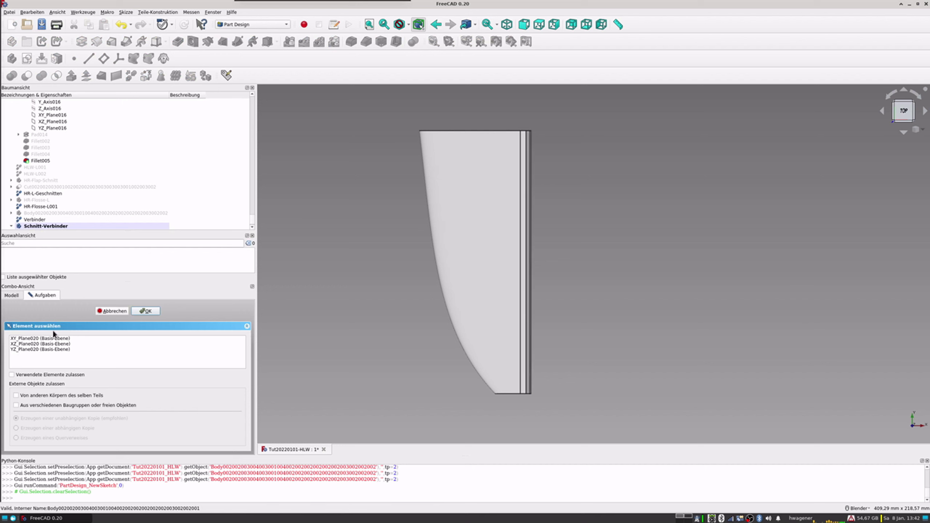
click(45, 339)
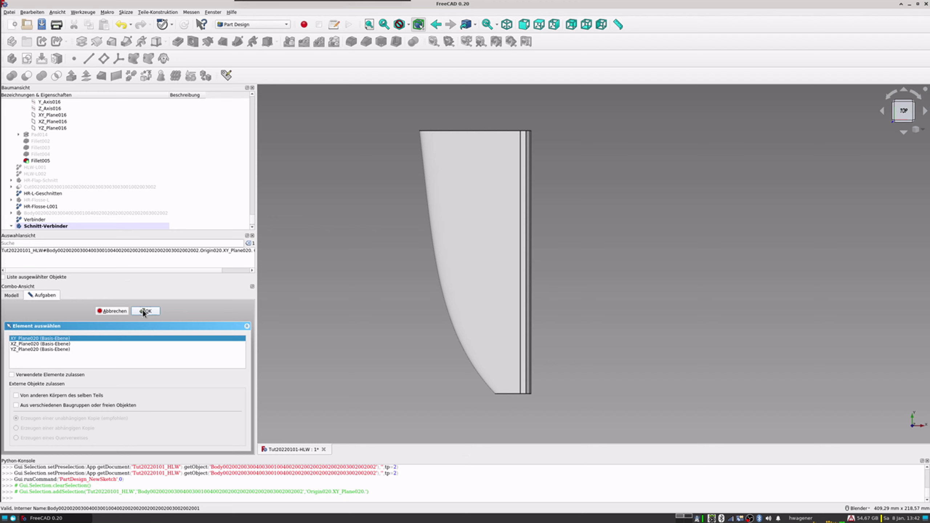
click(142, 311)
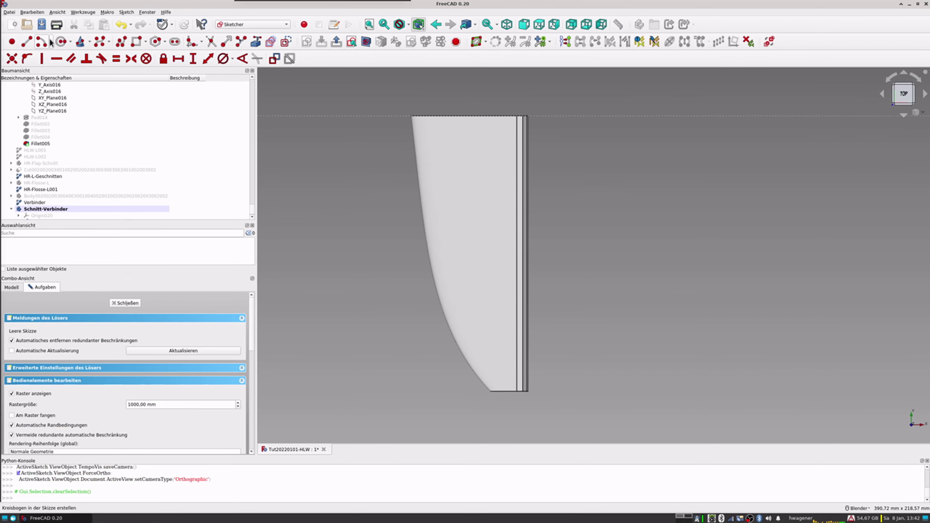
click(137, 42)
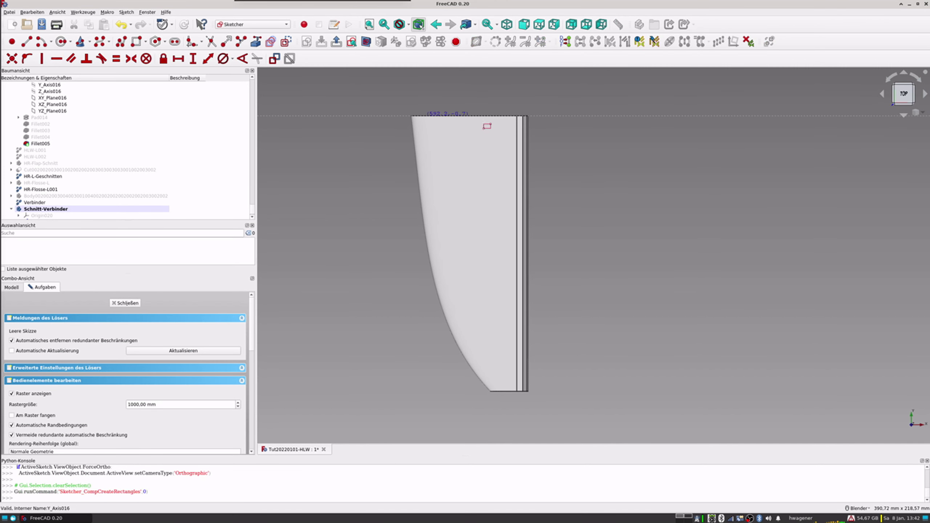
click(507, 108)
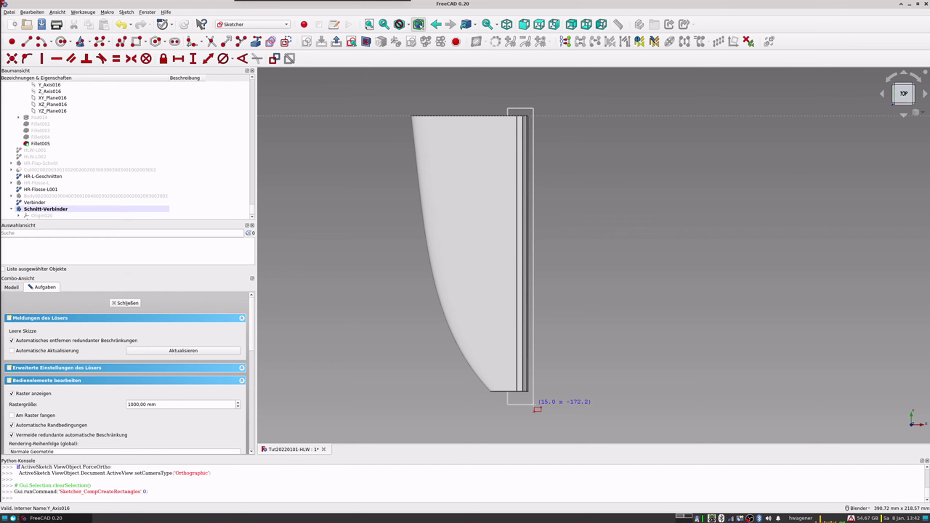
click(533, 405)
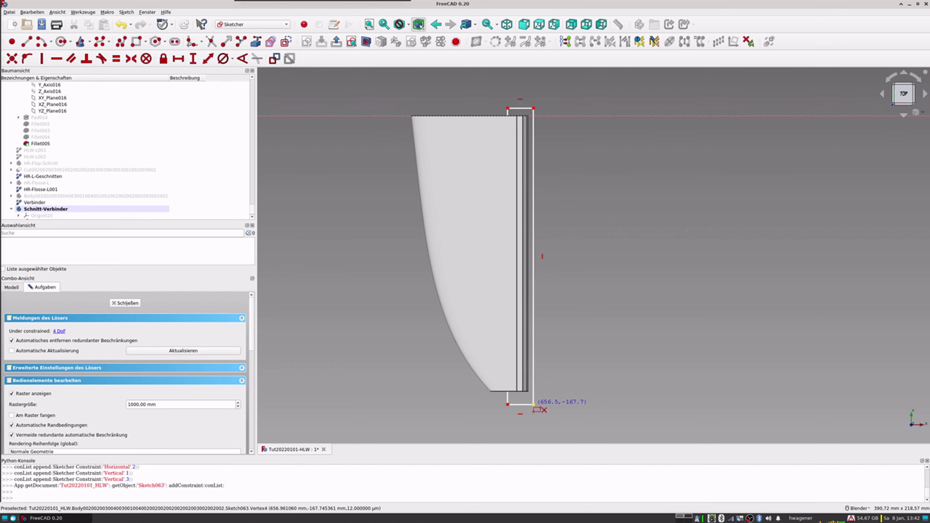
click(126, 303)
mouse_move(512, 316)
middle_down()
mouse_move(553, 204)
mouse_move(562, 206)
middle_up()
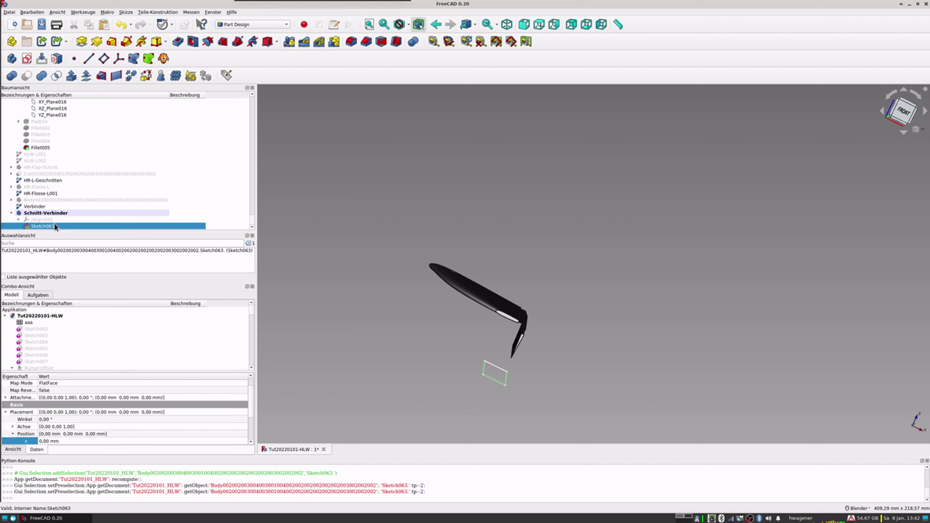
Pad Sketch063 0.1 mm into the thin plate Pad017.
click(82, 42)
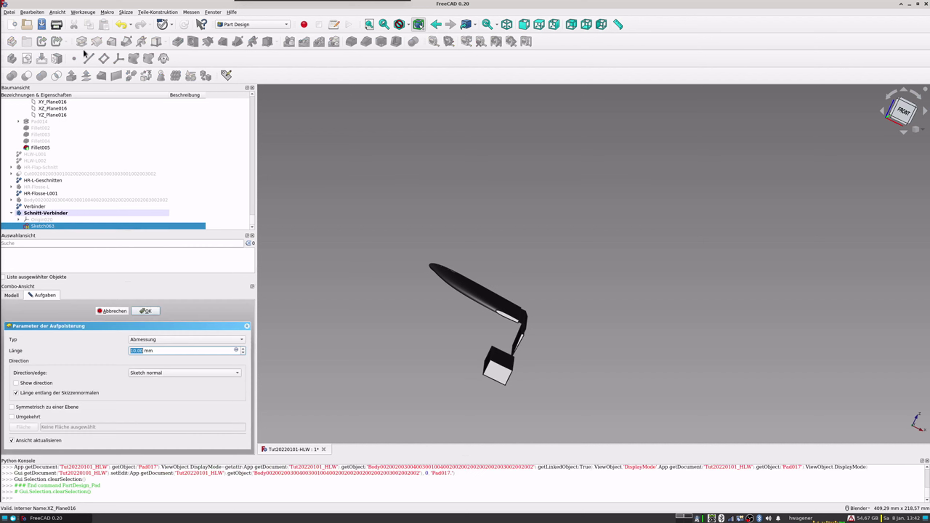
text(0.5)
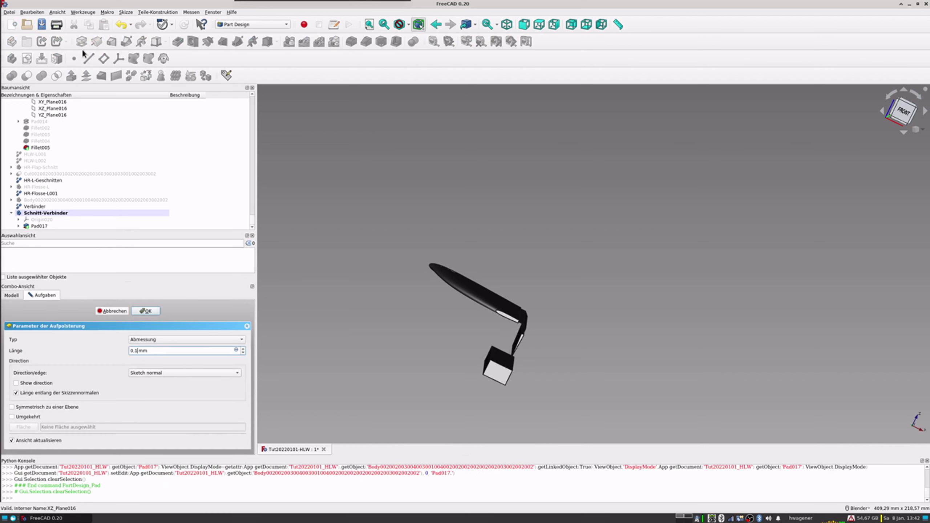
key(Return)
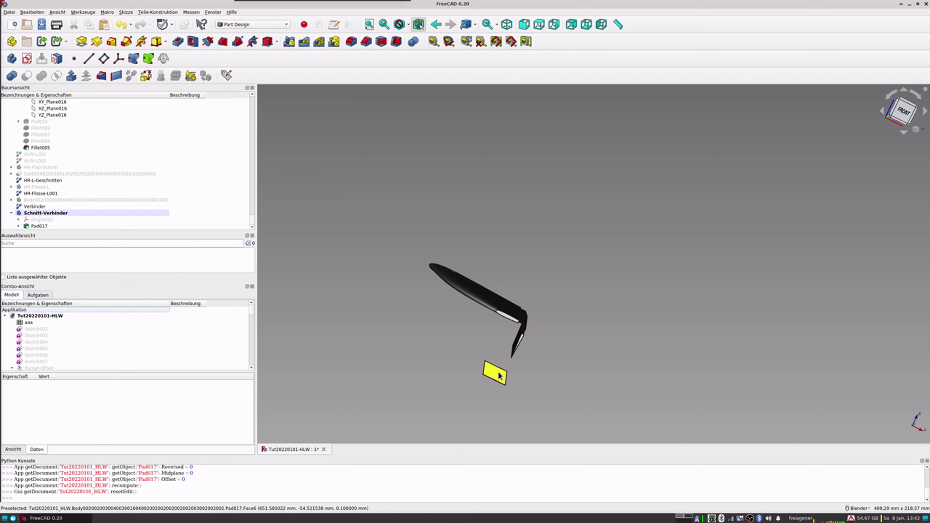
click(496, 374)
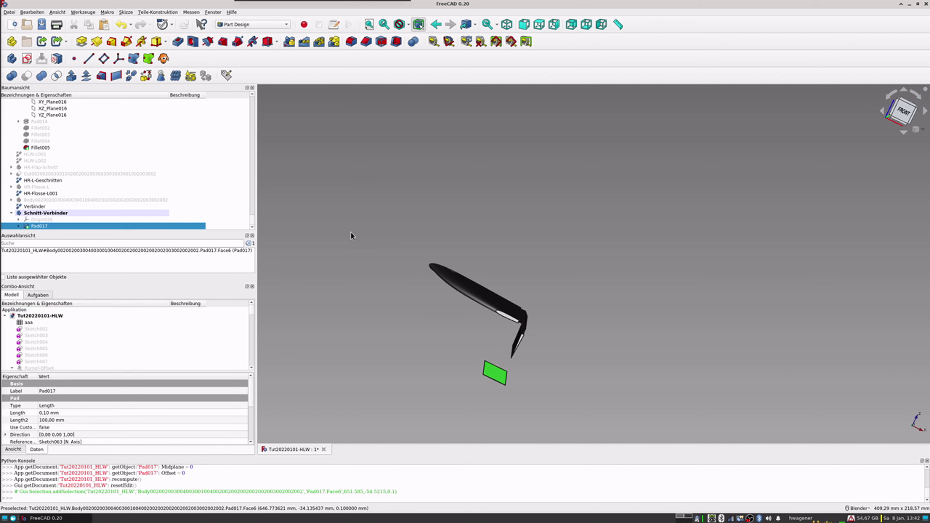
Start a new sketch and hide the HR-Flosse-L001 and HR-L-Geschnitten bodies.
click(27, 59)
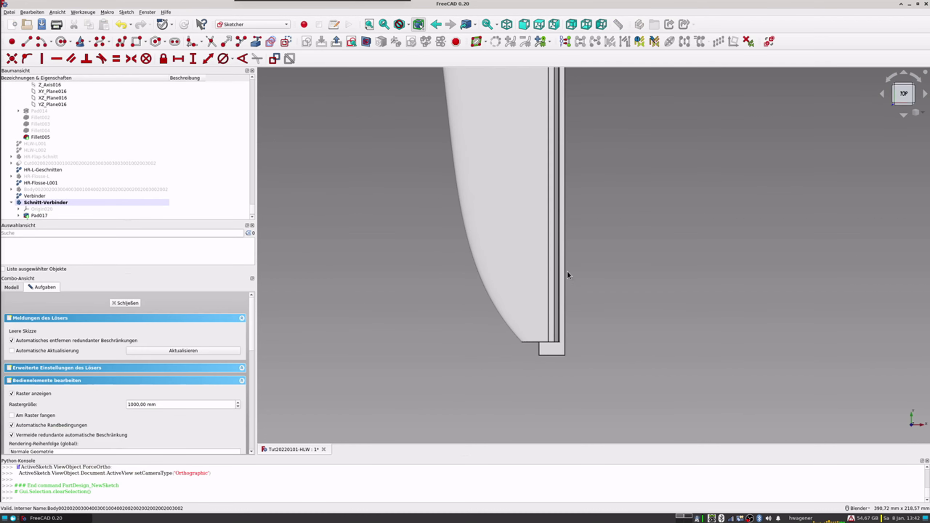
scroll(568, 270, down, 3)
shift+middle_drag(515, 165, 440, 227)
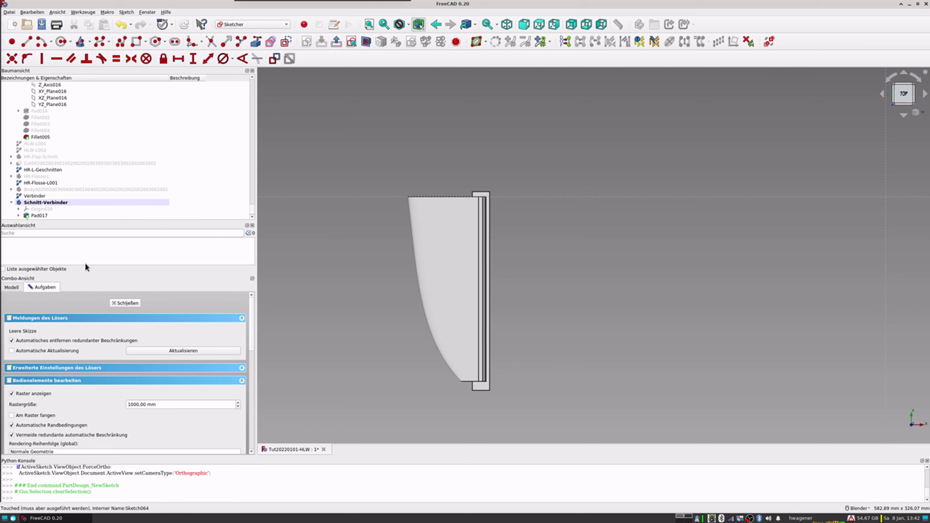
scroll(60, 178, down, 1)
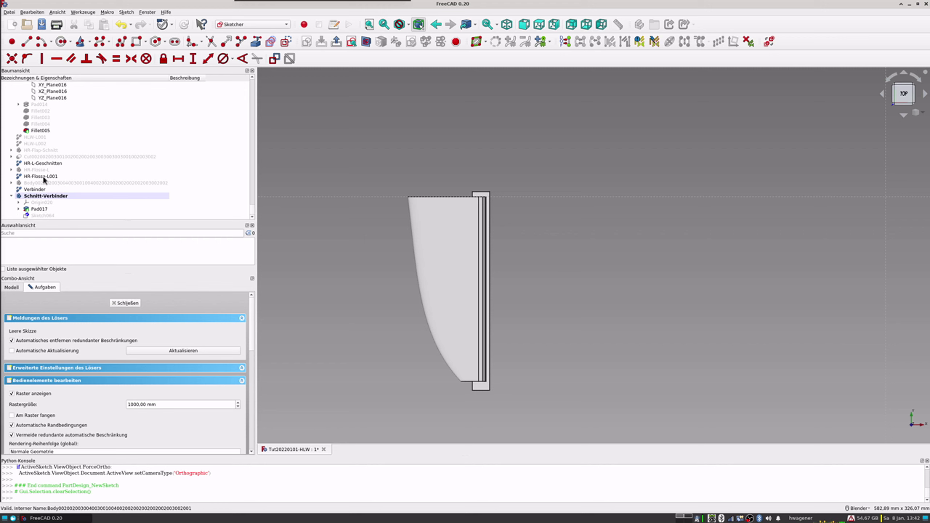
click(44, 177)
key(space)
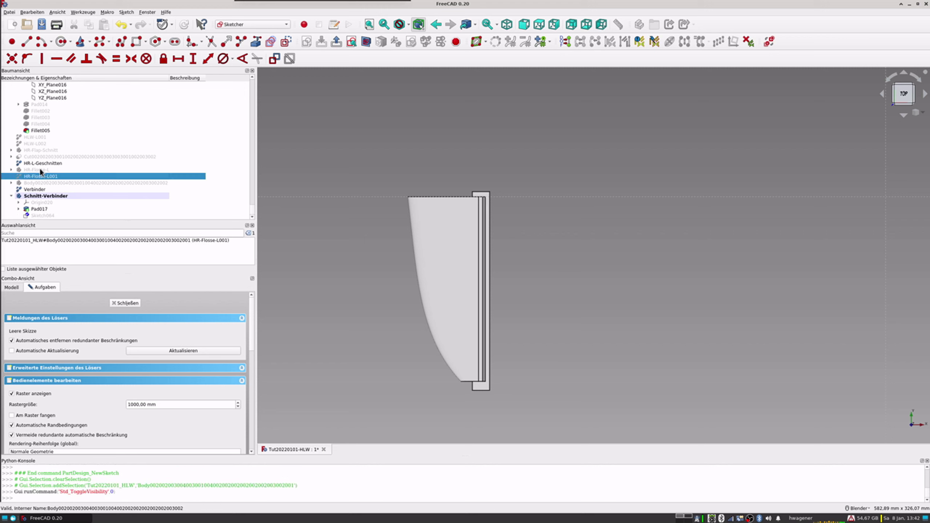
click(38, 163)
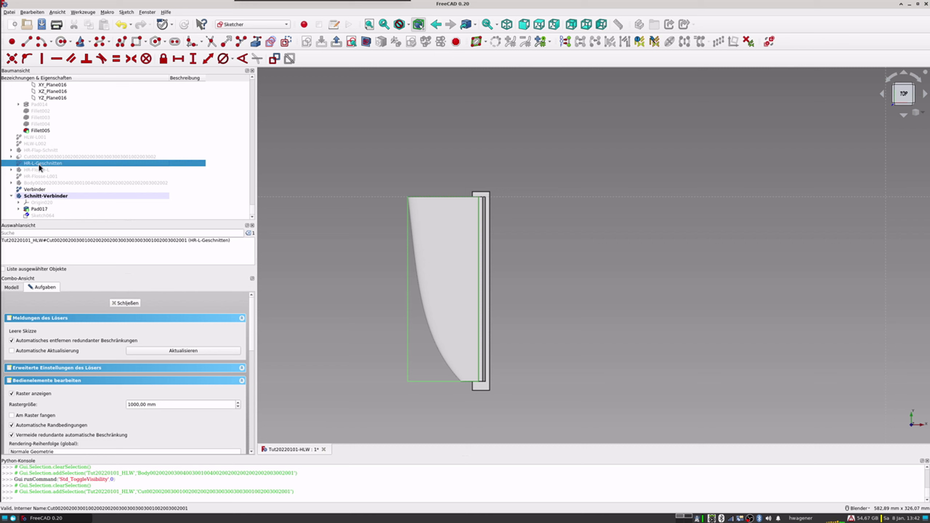
key(space)
Set a top-down view onto the sketch plane, then close the empty sketch.
scroll(484, 219, up, 2)
scroll(484, 218, up, 2)
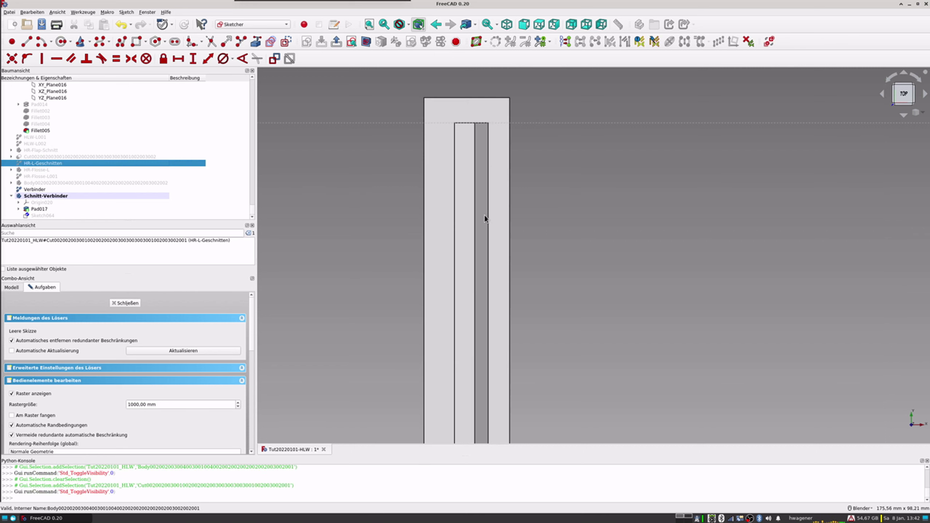
scroll(484, 218, down, 3)
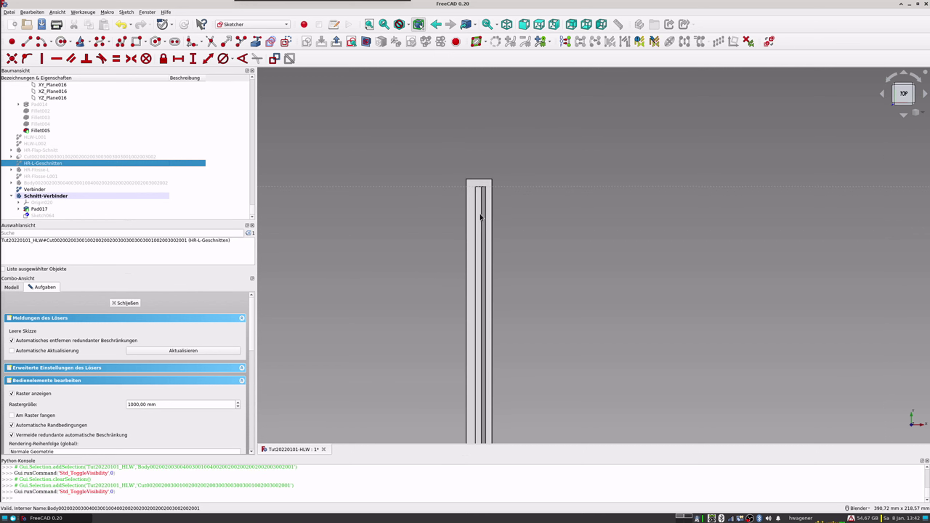
mouse_move(494, 241)
middle_down()
mouse_move(519, 206)
mouse_move(556, 199)
mouse_move(579, 220)
mouse_move(513, 237)
middle_up()
key(1)
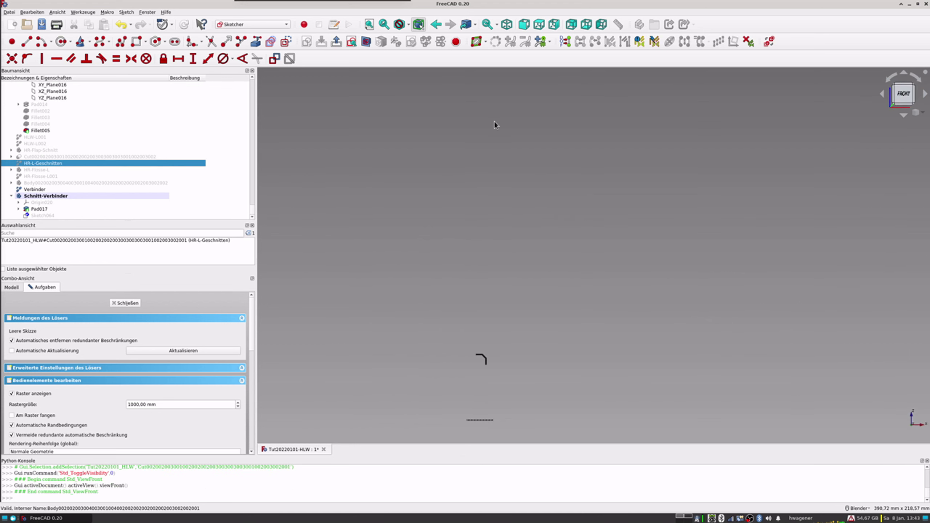
click(352, 42)
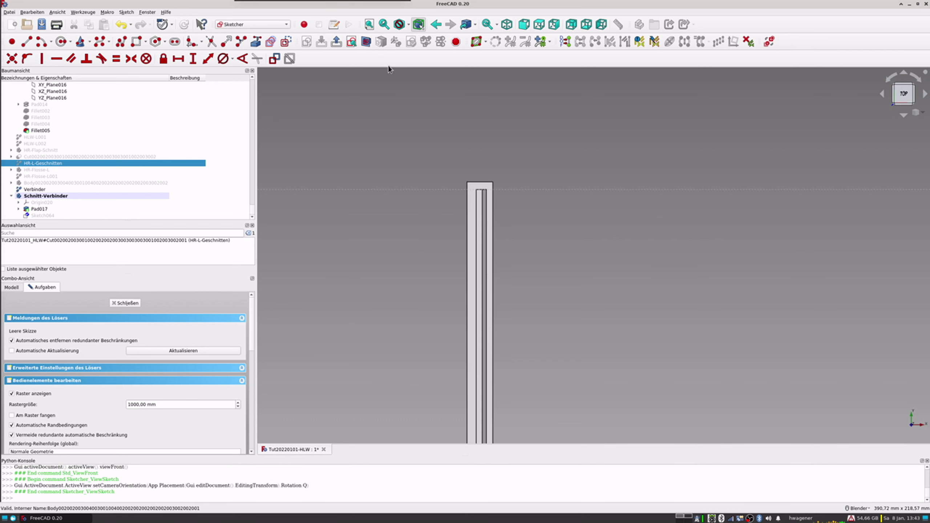
shift+middle_drag(512, 226, 460, 172)
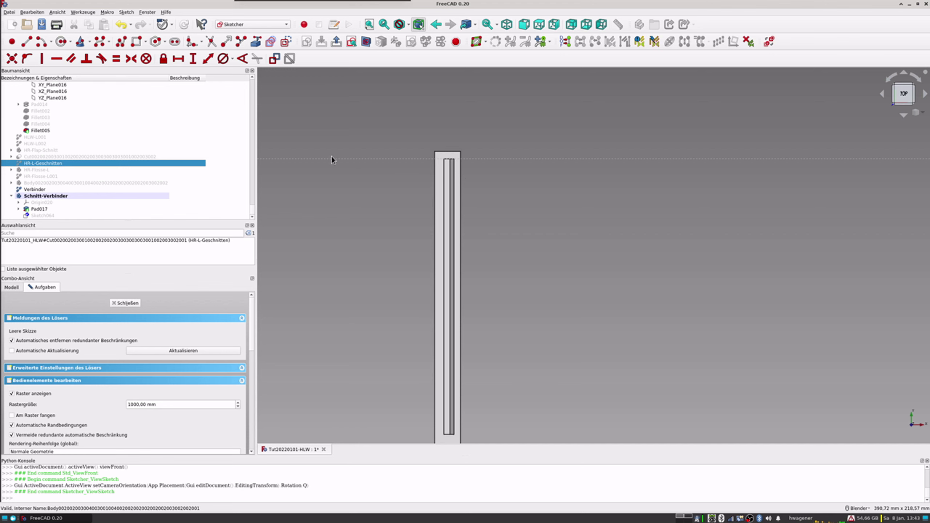
click(47, 189)
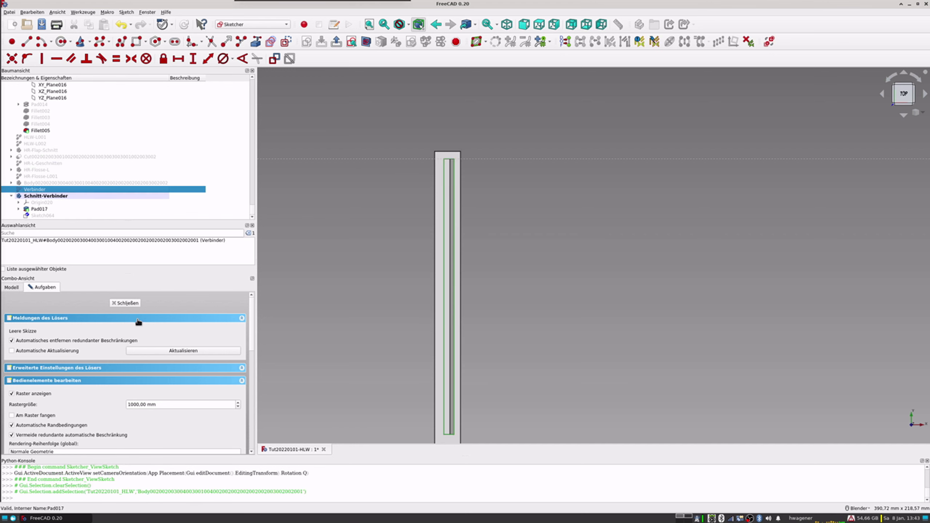
click(125, 303)
Set Verbinder's transparency to 66% and reopen Sketch064 for editing.
click(43, 207)
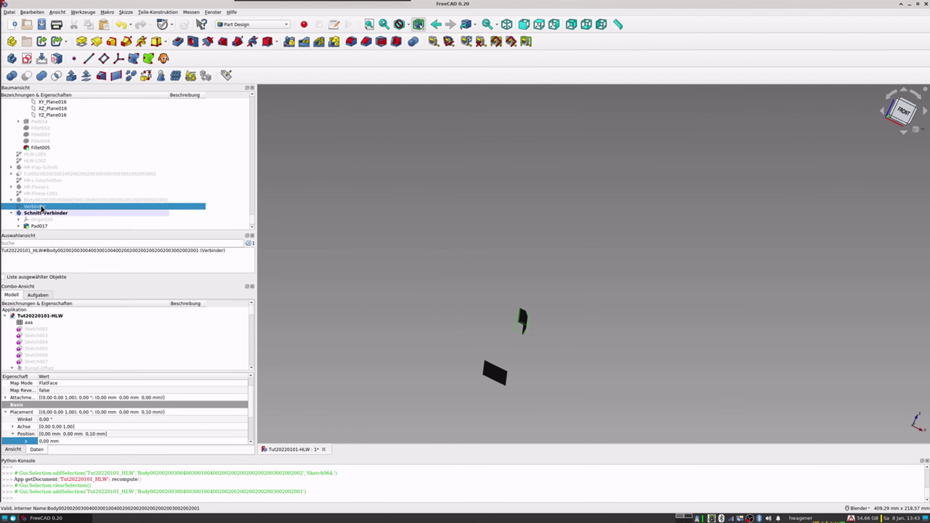
key(ctrl+d)
drag(16, 448, 145, 448)
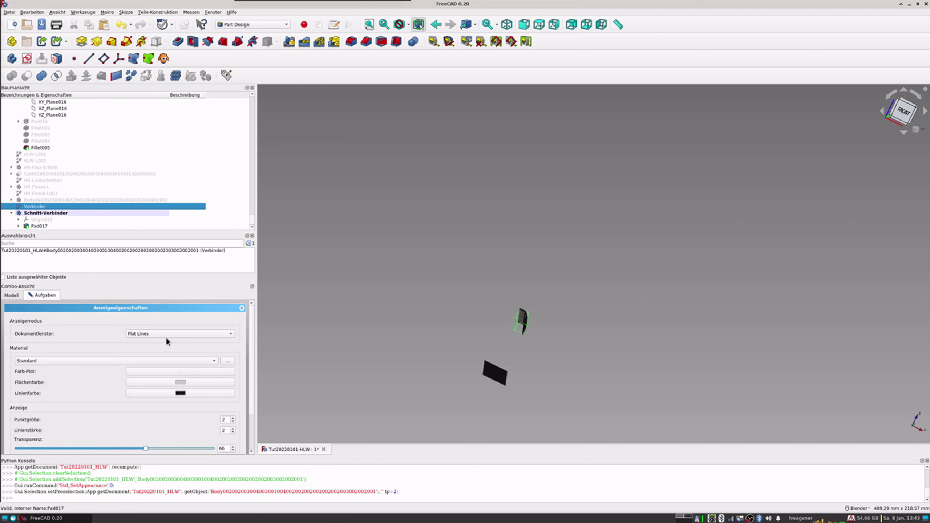
scroll(59, 221, down, 1)
double_click(52, 226)
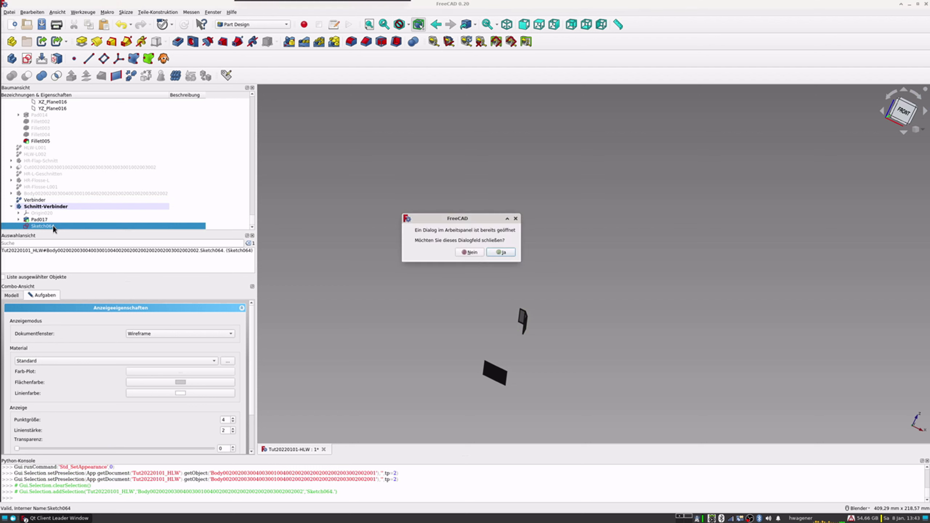
click(501, 252)
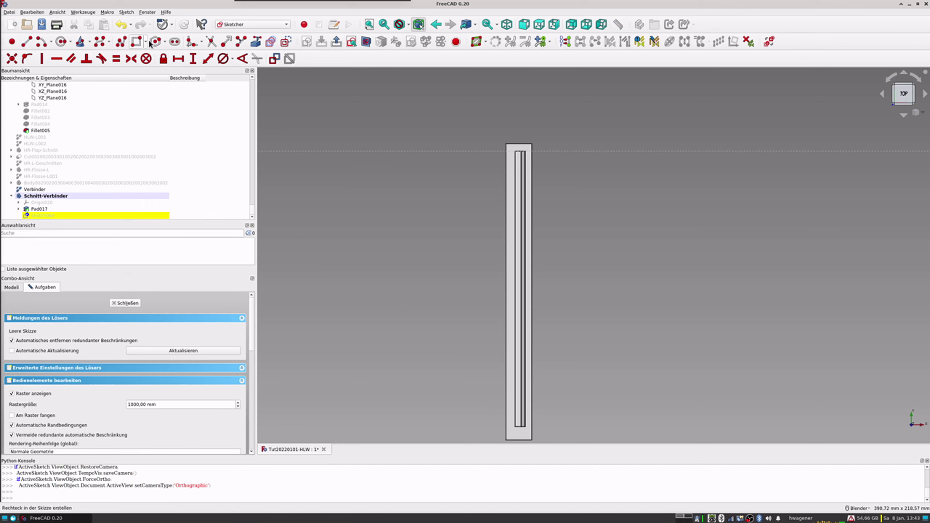
Draw a thin rectangle across the slot in Sketch064.
click(137, 42)
click(503, 151)
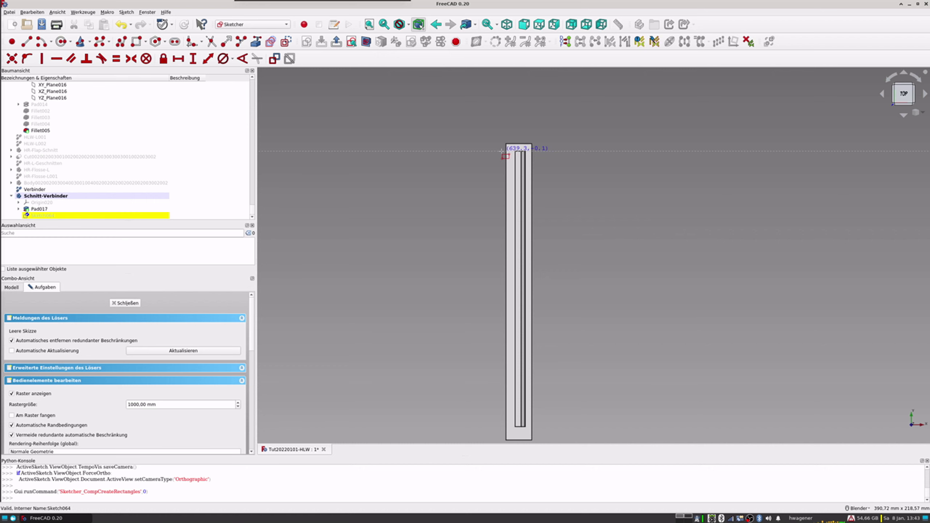
click(539, 154)
scroll(556, 168, up, 2)
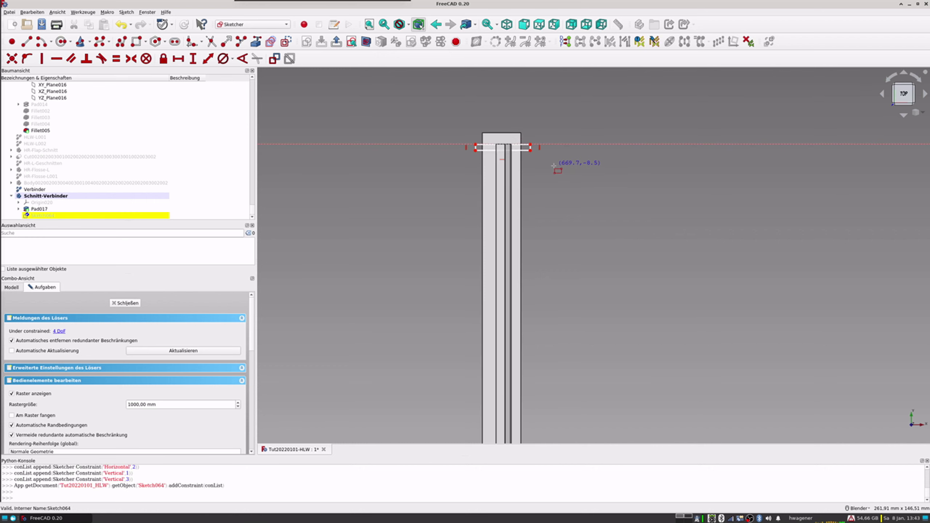
shift+middle_drag(550, 151, 512, 200)
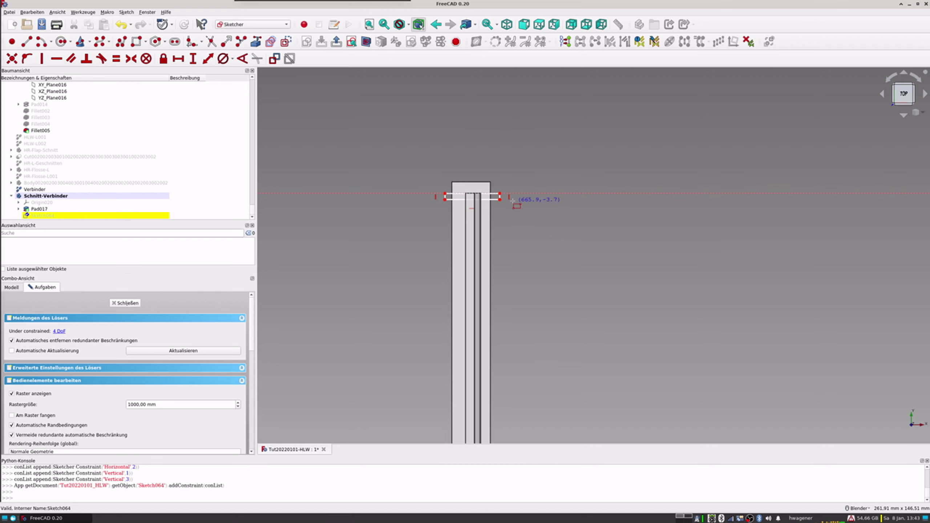
scroll(512, 200, up, 2)
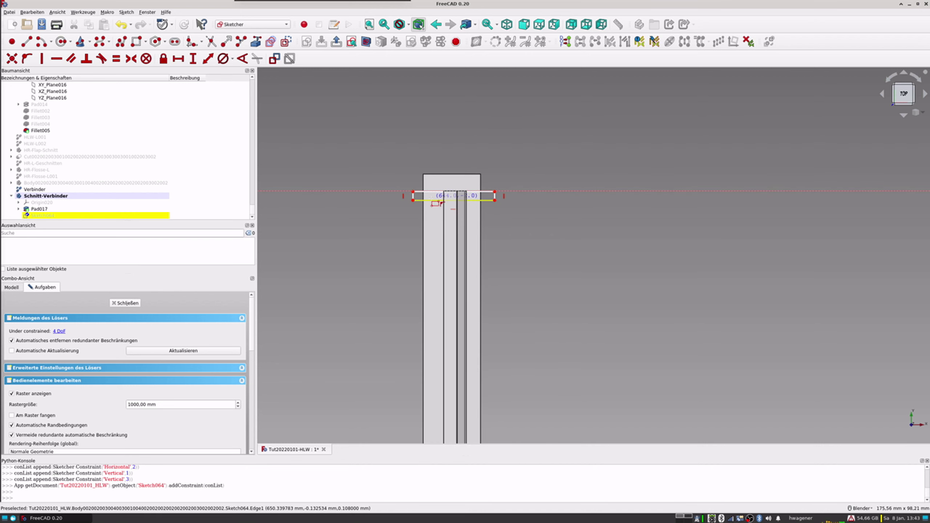
scroll(519, 193, up, 2)
key(Escape)
Constrain the rectangle's right endpoint -0.76 mm vertically from the horizontal axis.
drag(366, 190, 370, 200)
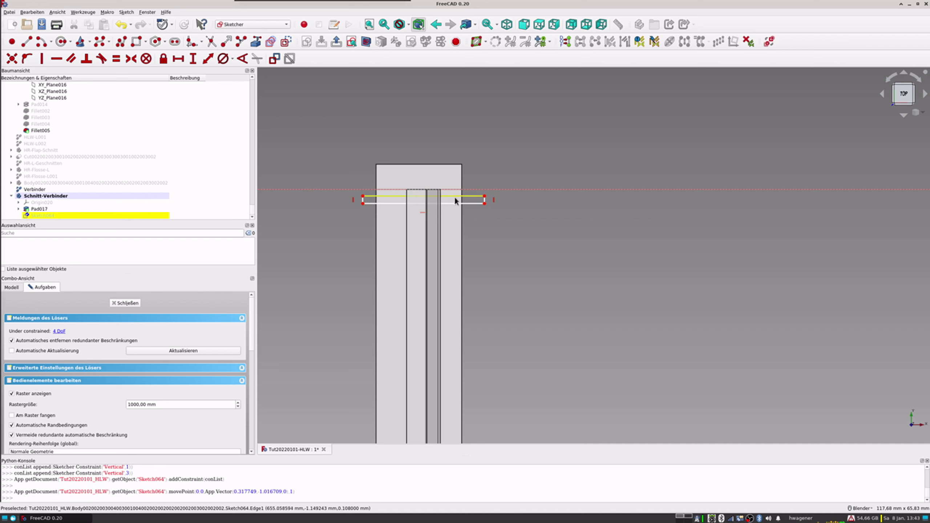
click(484, 196)
click(488, 190)
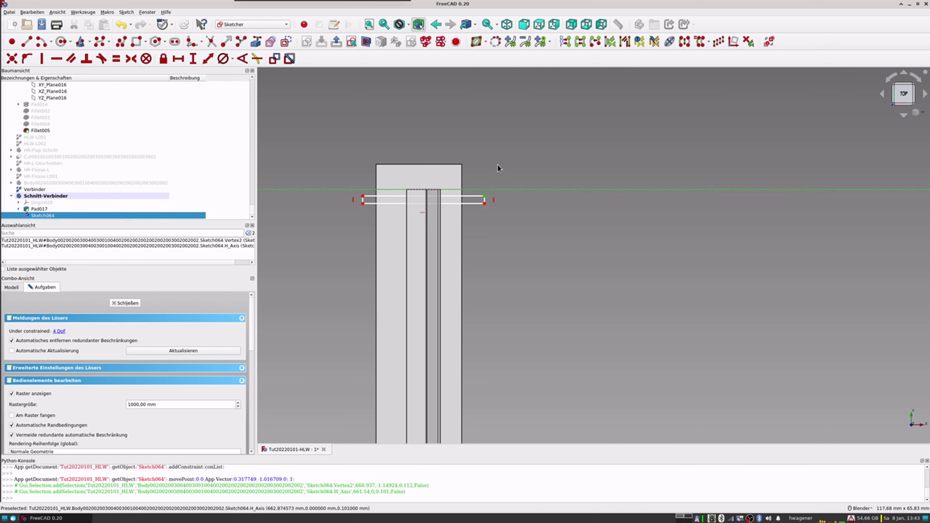
click(207, 58)
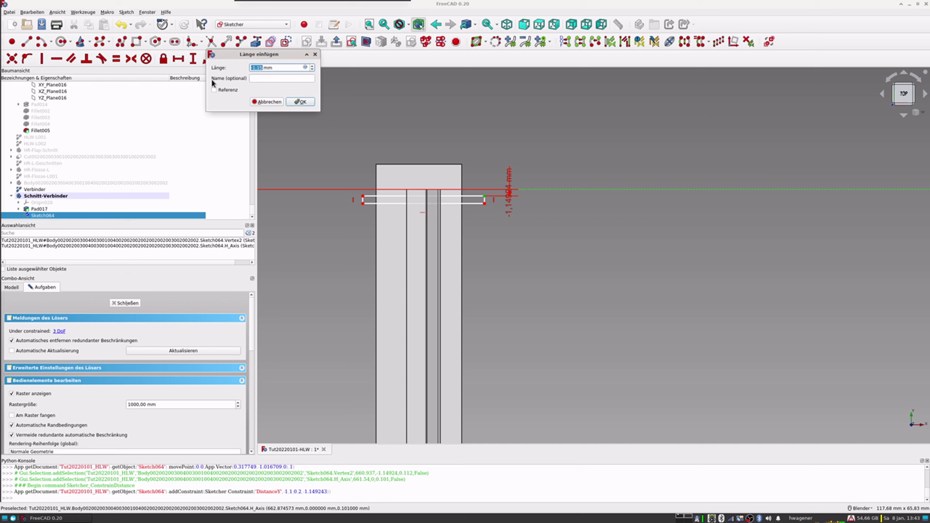
key(BackSpace)
text(1)
text(0.7)
key(Return)
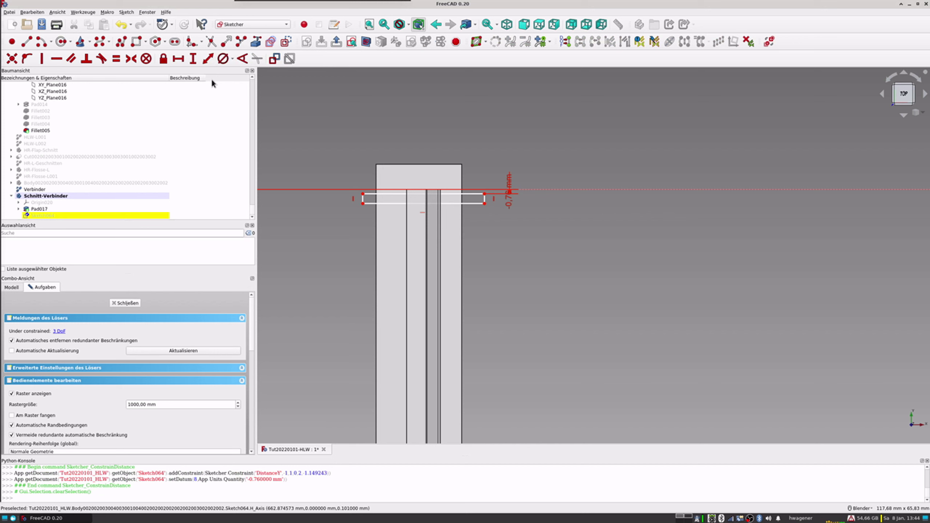
Set the rectangle's left edge to 0.24 mm and close the sketch.
click(363, 200)
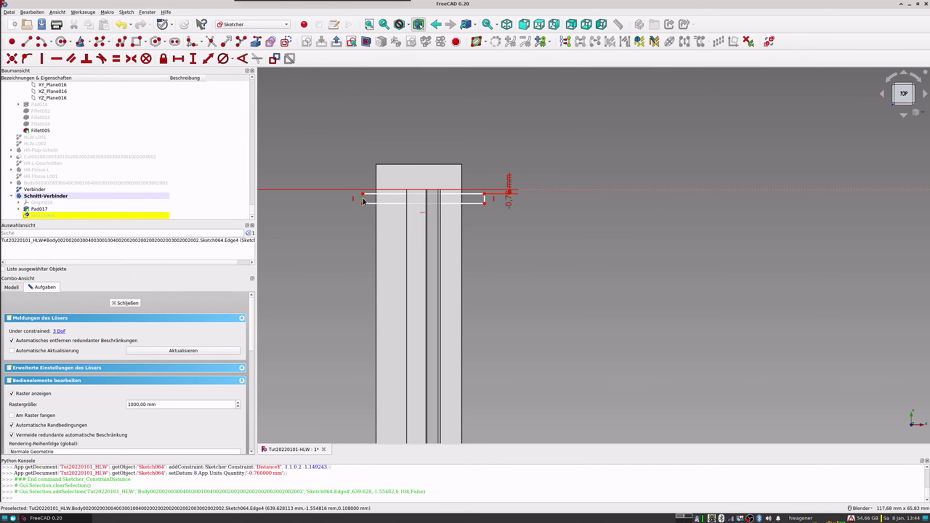
click(208, 59)
text(0.2)
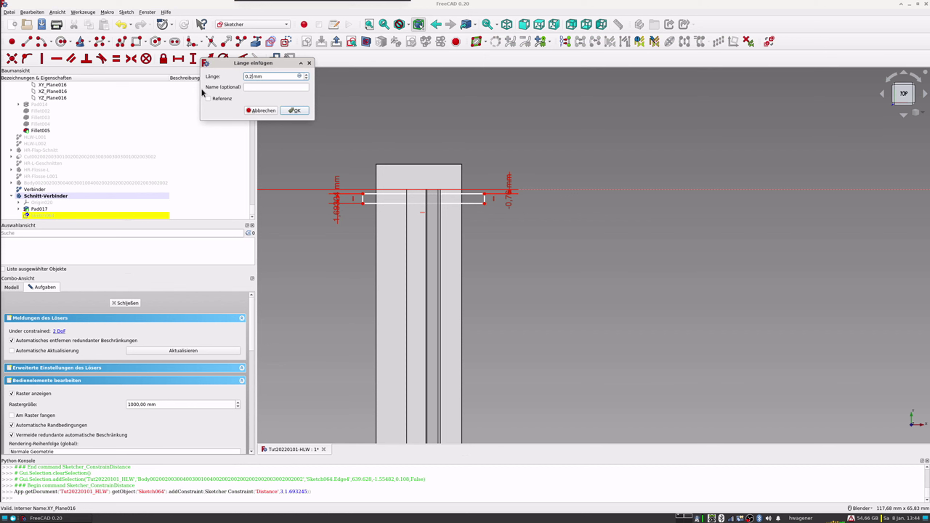
text(4)
key(Return)
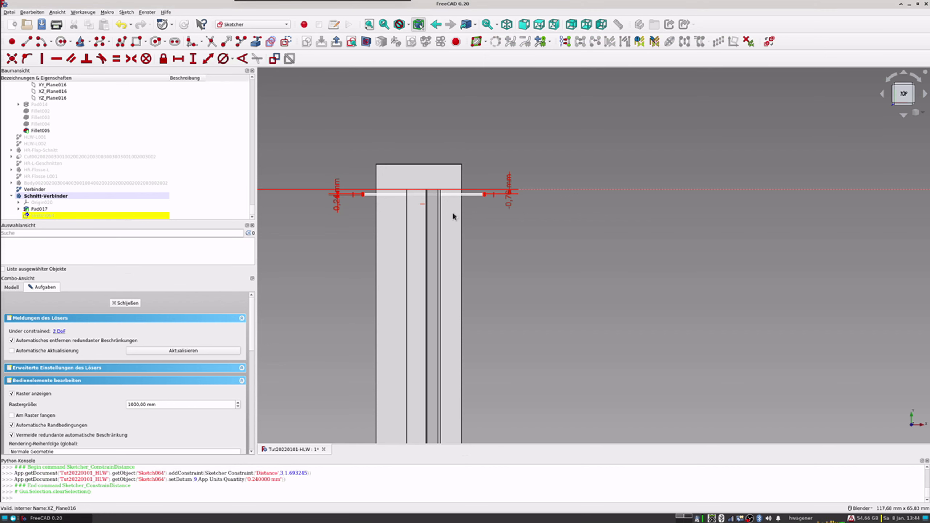
scroll(413, 194, up, 3)
scroll(412, 194, up, 2)
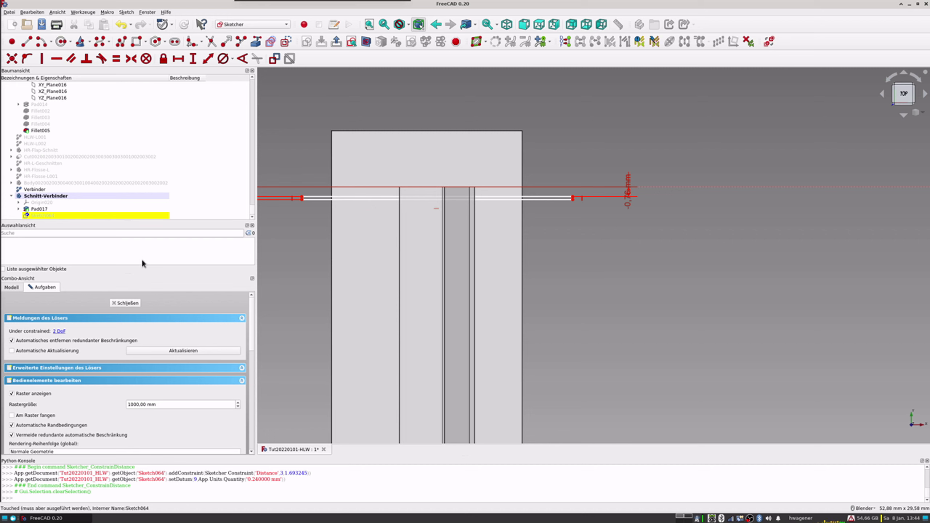
click(126, 303)
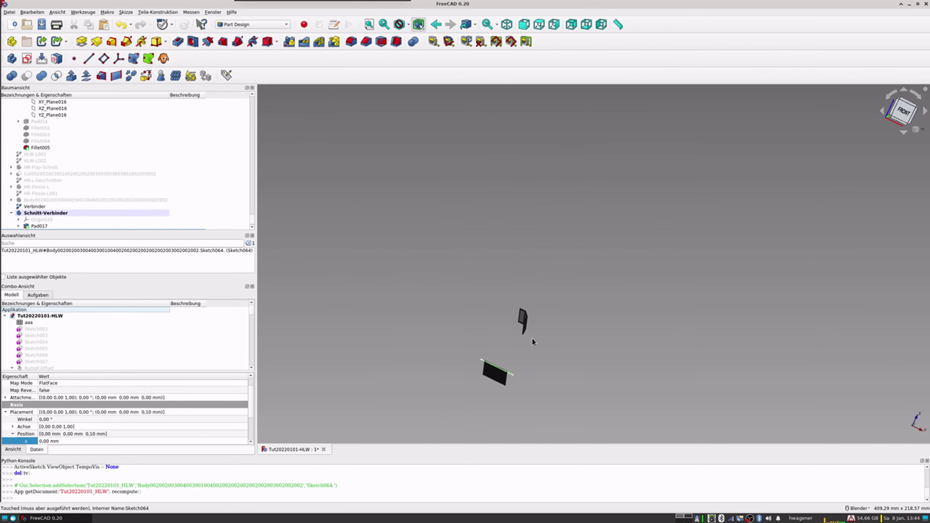
Pad Sketch064 by 80 mm into the long thin plate Pad018.
scroll(516, 354, up, 1)
scroll(512, 356, up, 1)
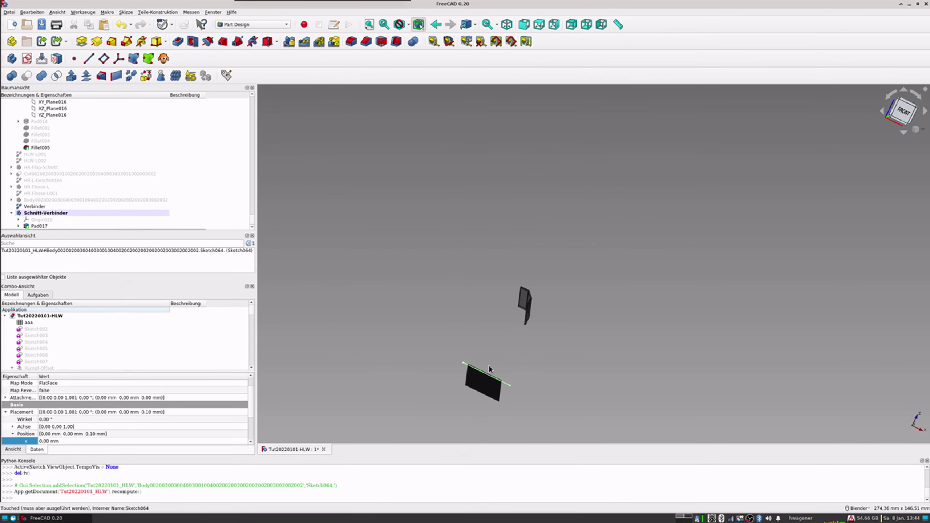
scroll(40, 219, down, 1)
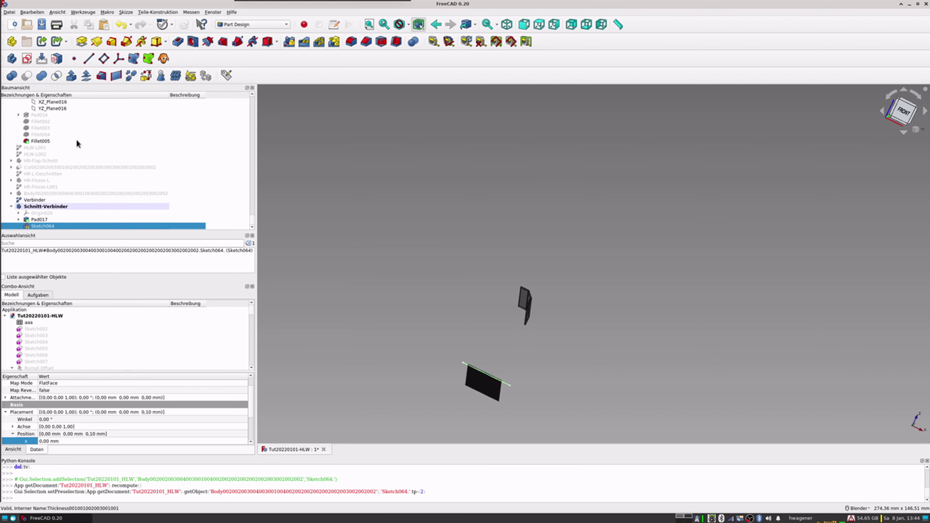
click(82, 41)
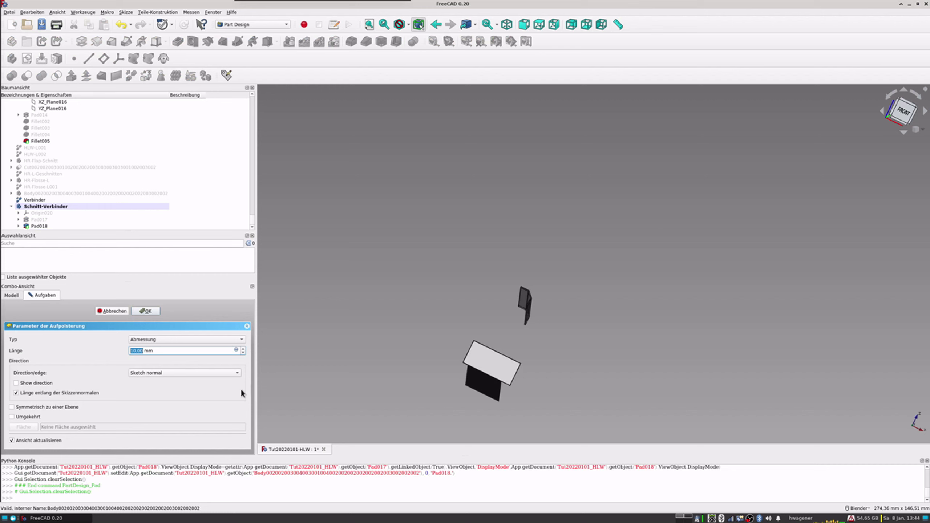
text(80)
key(Tab)
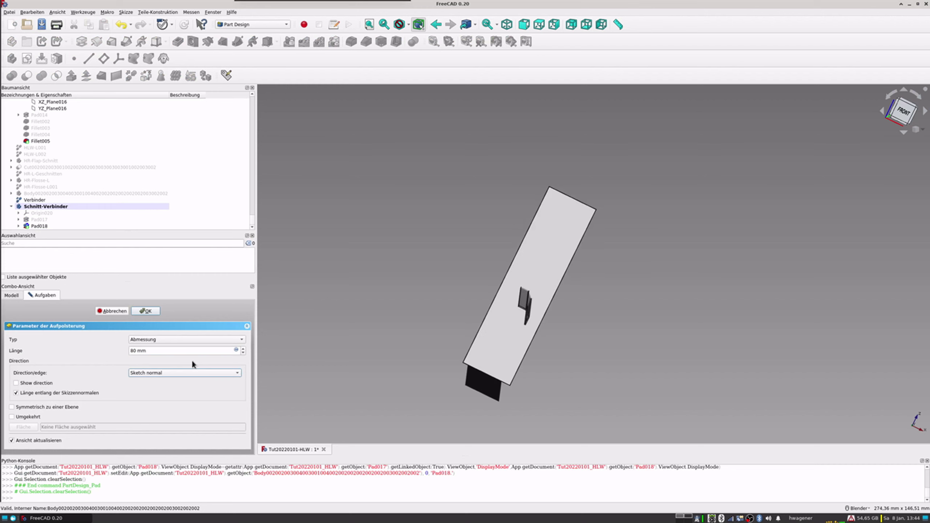
mouse_move(660, 336)
middle_down()
mouse_move(586, 311)
mouse_move(687, 307)
mouse_move(644, 316)
middle_up()
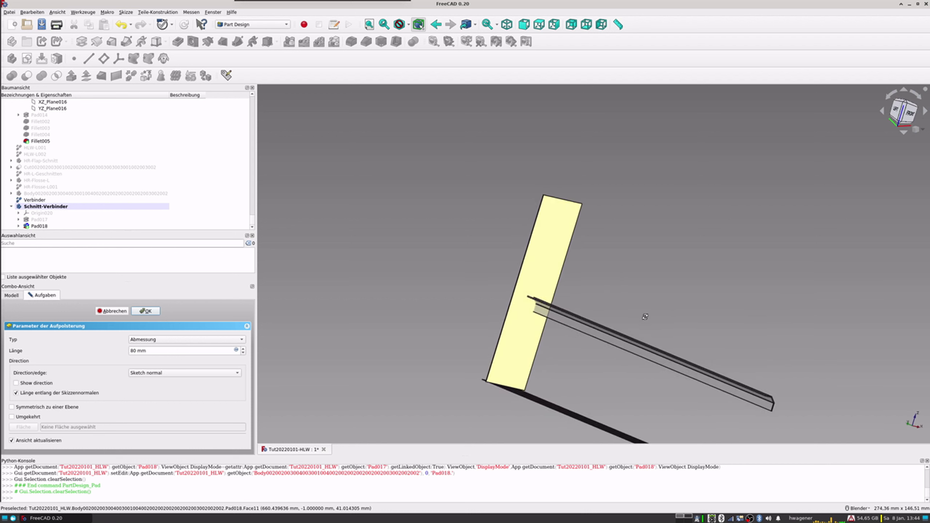
click(145, 311)
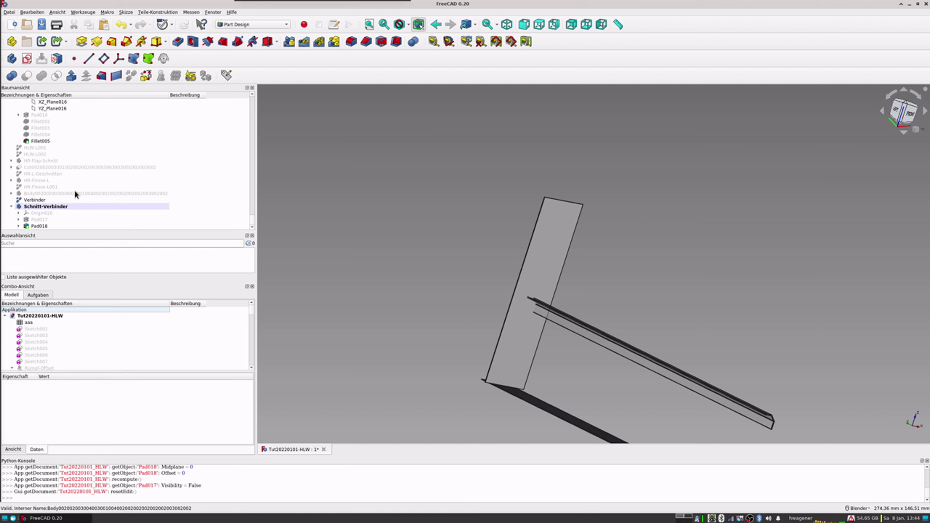
Start a linear pattern of Pad018 along the reversed vertical sketch axis.
click(38, 226)
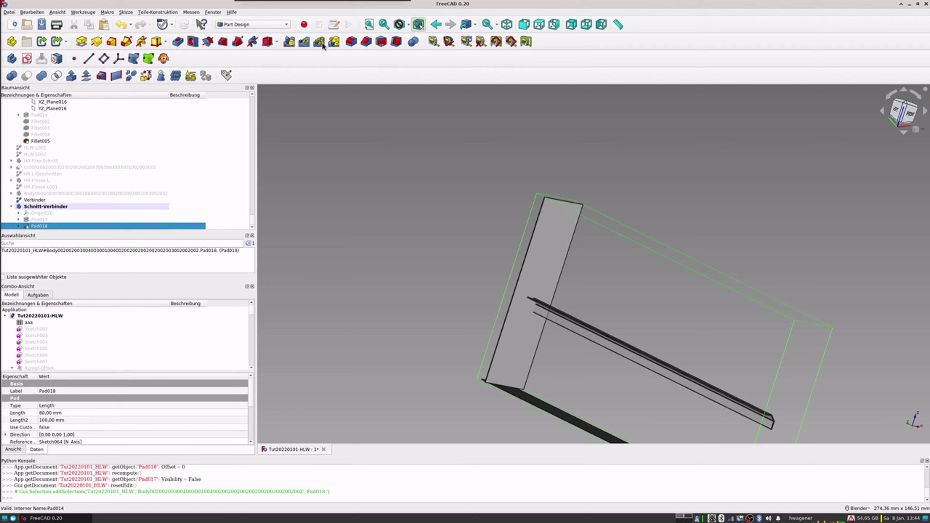
click(305, 41)
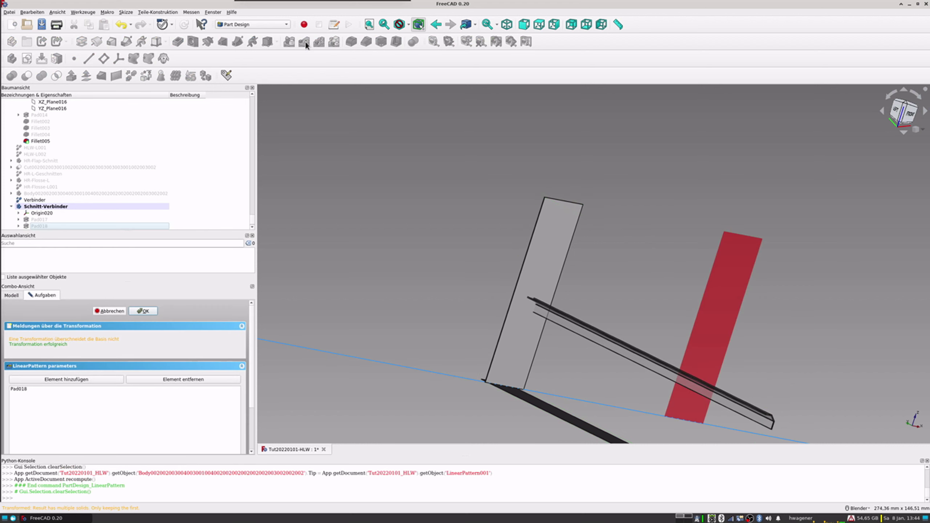
scroll(515, 205, down, 5)
middle_drag(520, 234, 525, 257)
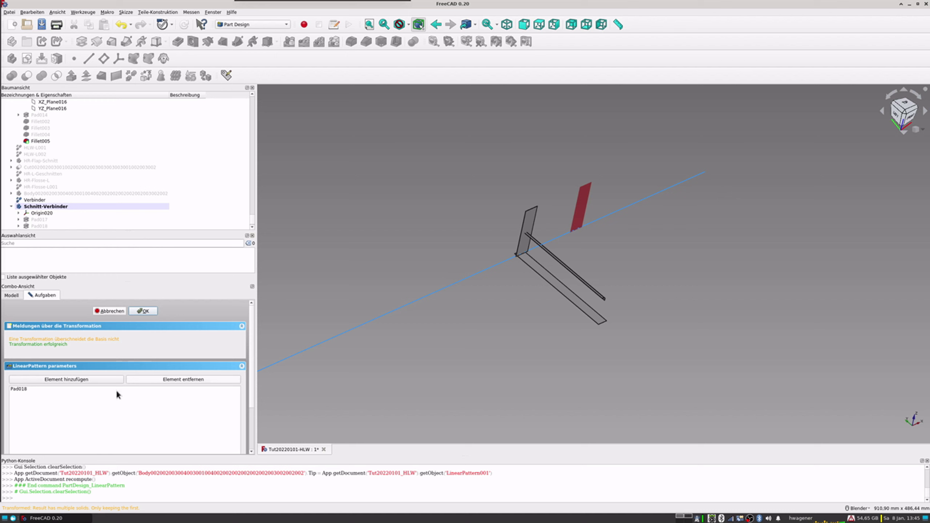
scroll(249, 390, down, 3)
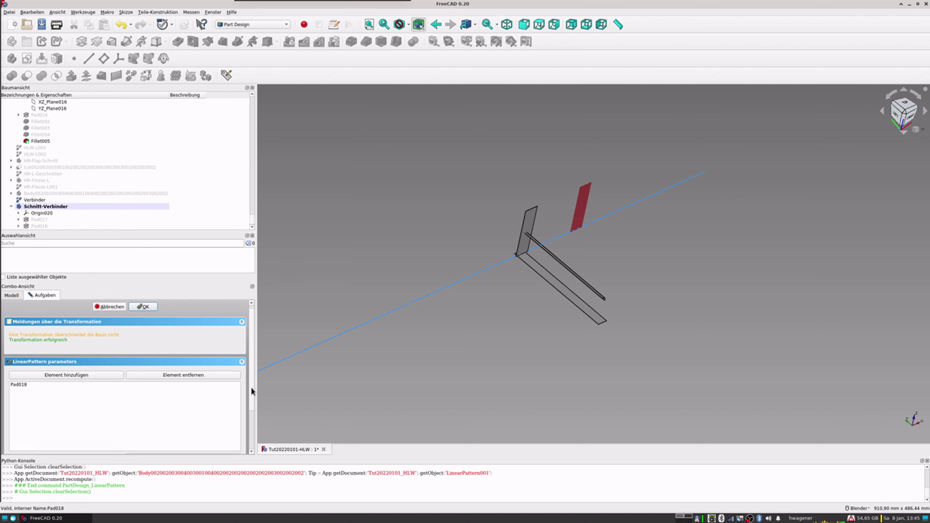
click(180, 400)
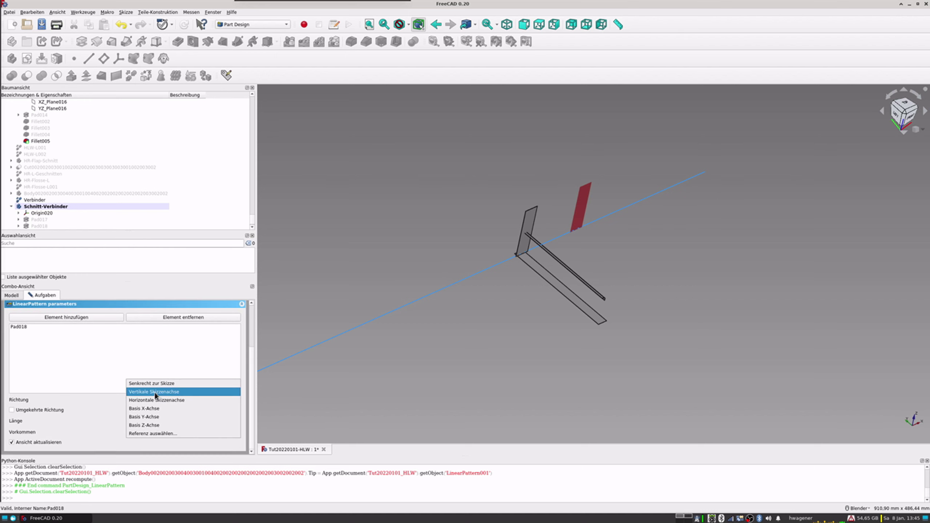
click(154, 392)
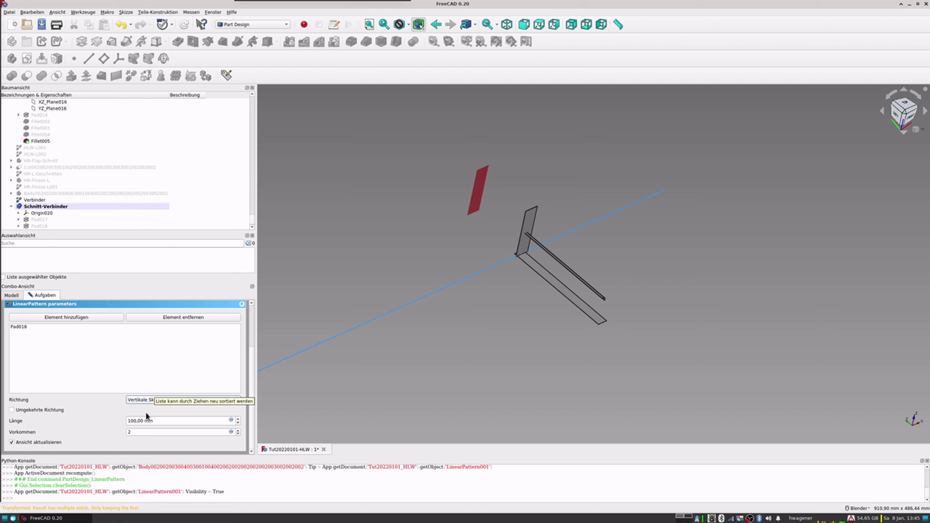
click(22, 410)
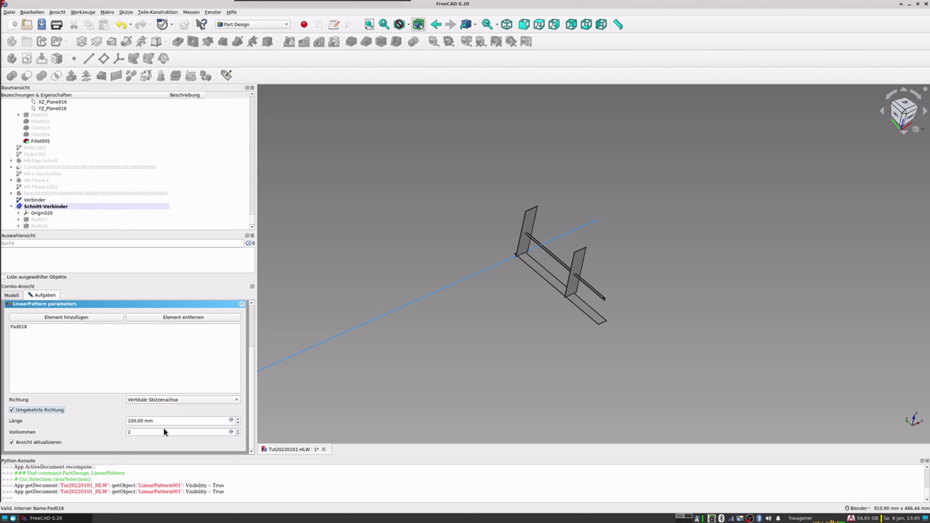
Set the pattern to 160 mm length with 160 occurrences and confirm it.
drag(165, 420, 108, 420)
text(160)
key(Tab)
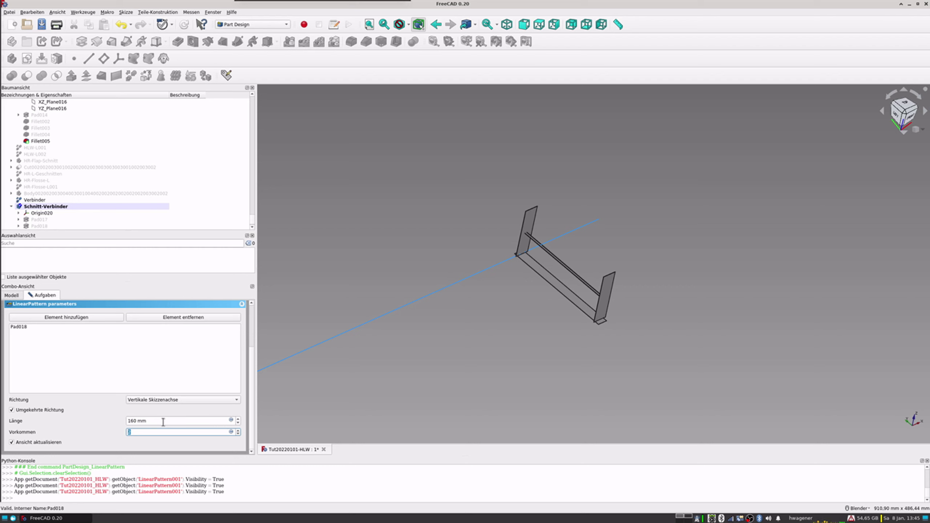
text(160)
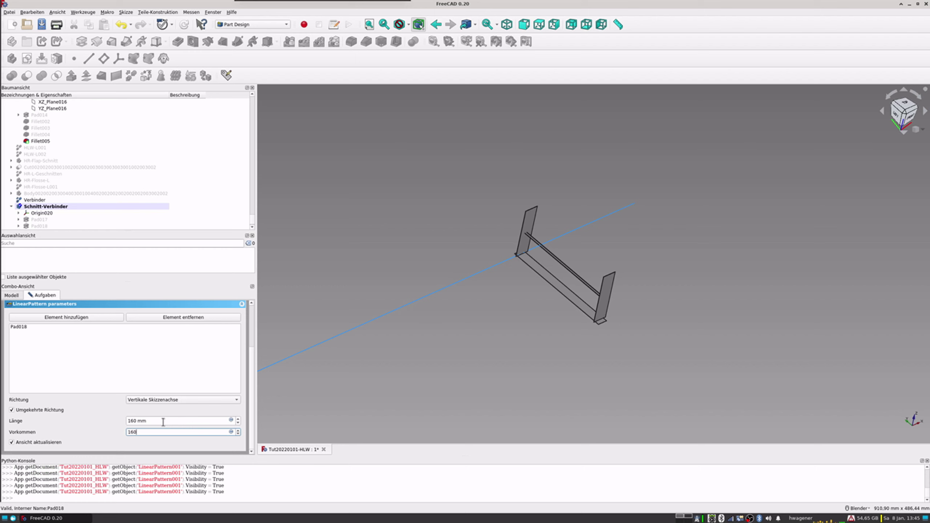
mouse_move(597, 251)
middle_down()
mouse_move(563, 290)
mouse_move(557, 256)
mouse_move(618, 237)
middle_up()
scroll(563, 289, up, 10)
scroll(615, 238, down, 4)
scroll(615, 238, down, 4)
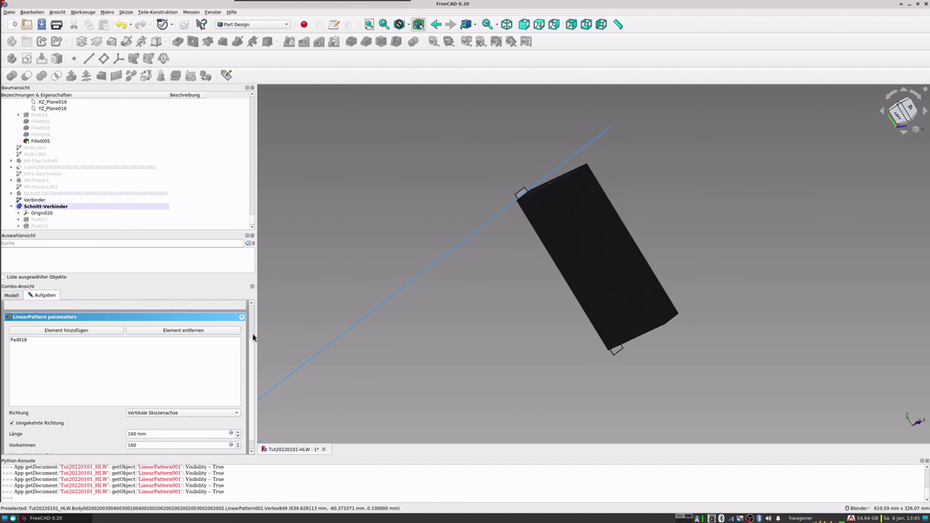
drag(252, 361, 252, 323)
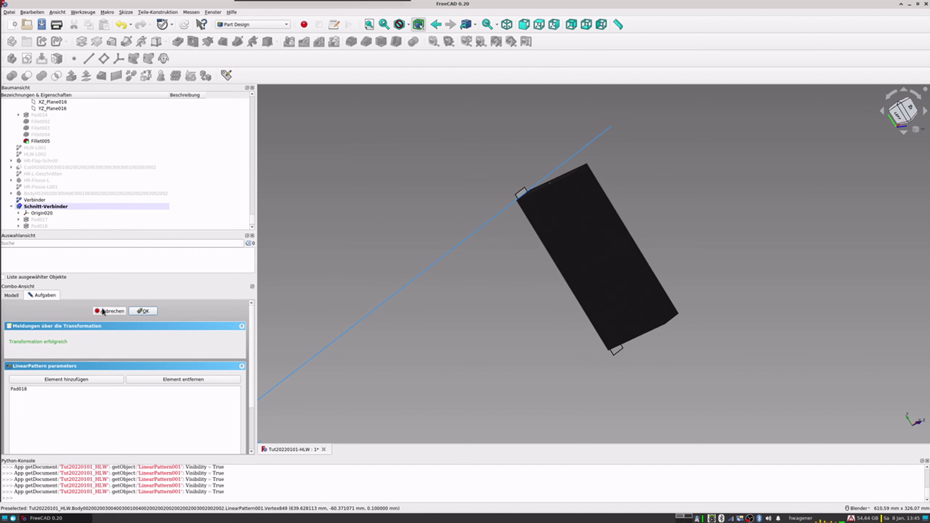
click(149, 311)
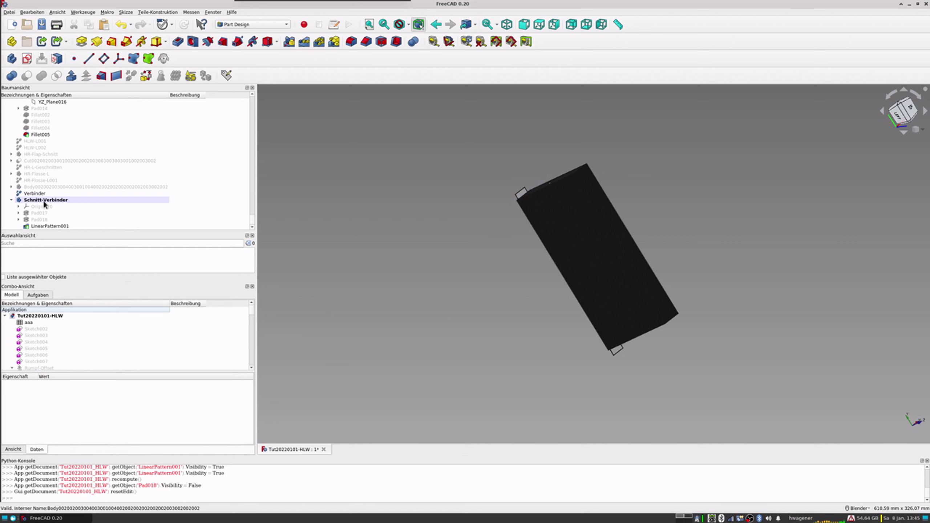
Make a refined copy of the Schnitt-Verbinder body.
click(41, 200)
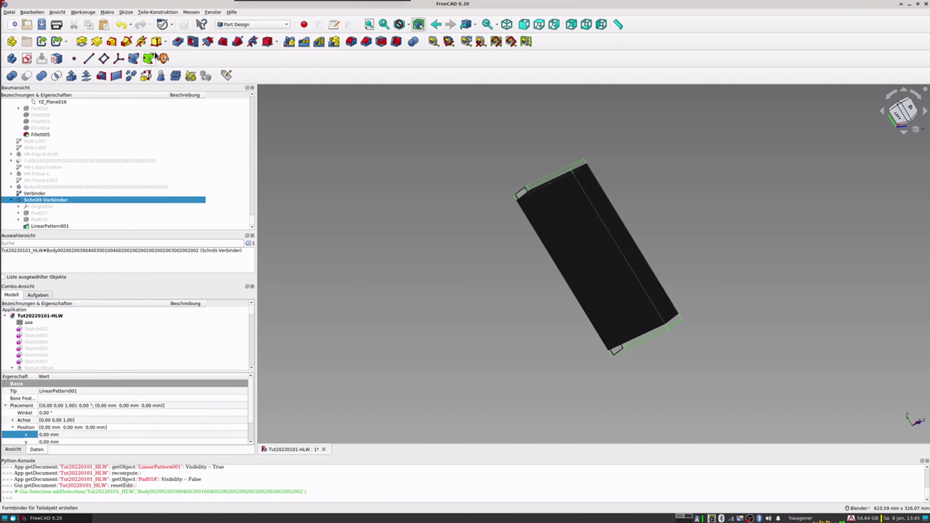
click(132, 76)
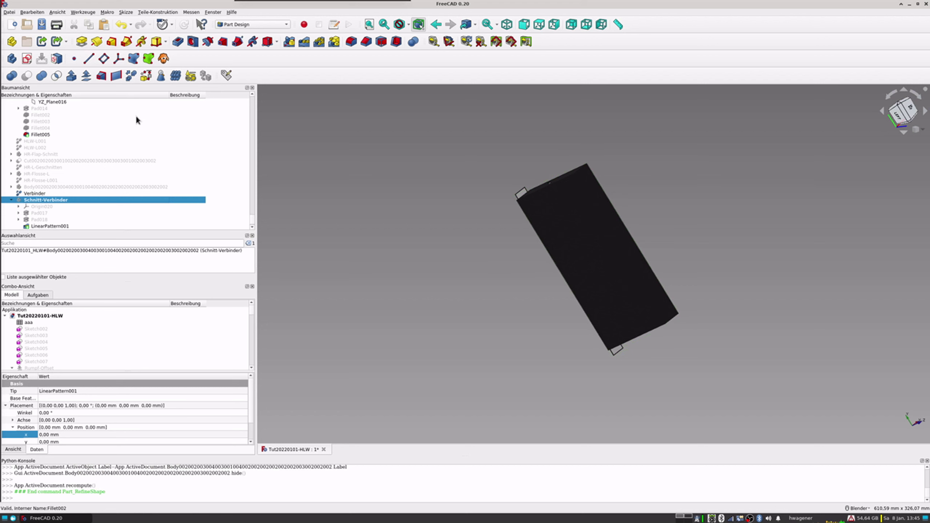
scroll(118, 200, down, 1)
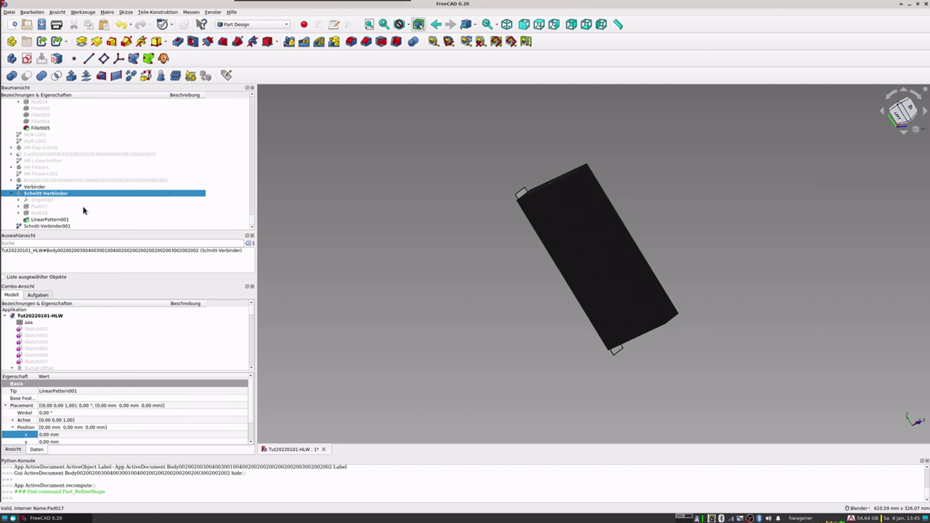
Cut Schnitt-Verbinder001 out of Verbinder to form the slots.
click(35, 187)
ctrl+click(43, 226)
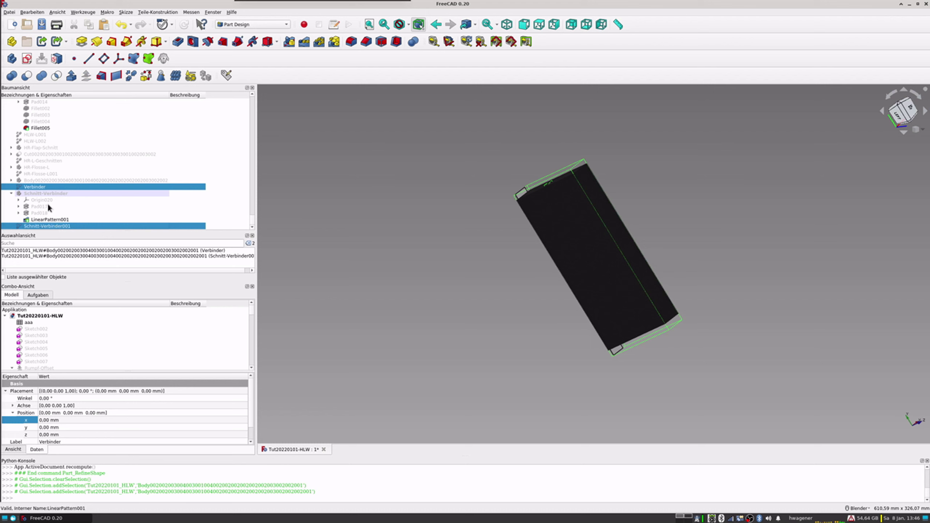
click(26, 77)
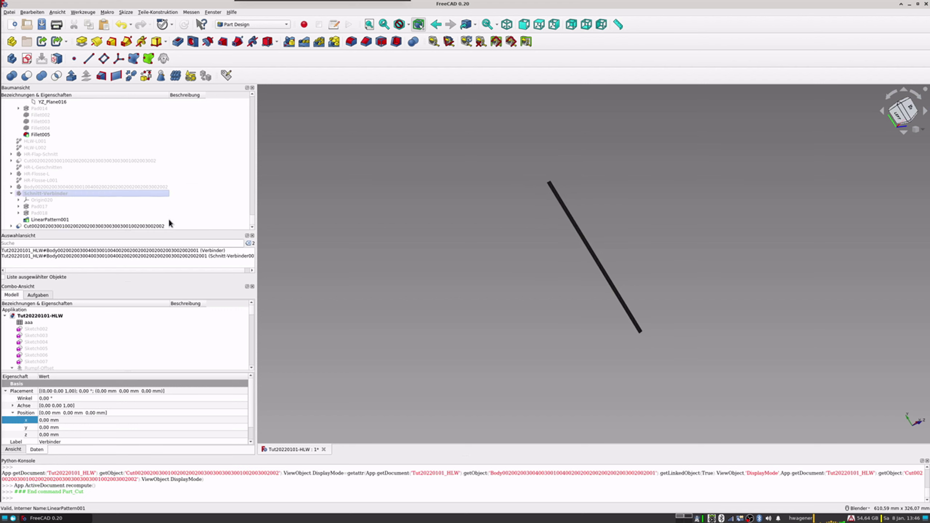
Make a refined copy of the new Cut result.
scroll(612, 271, up, 3)
scroll(611, 271, up, 2)
middle_drag(583, 273, 566, 244)
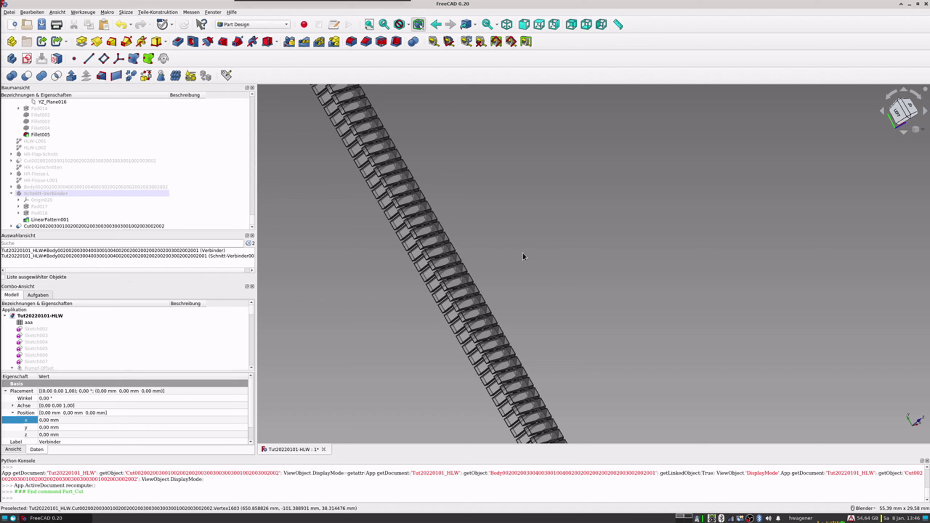
scroll(522, 257, down, 3)
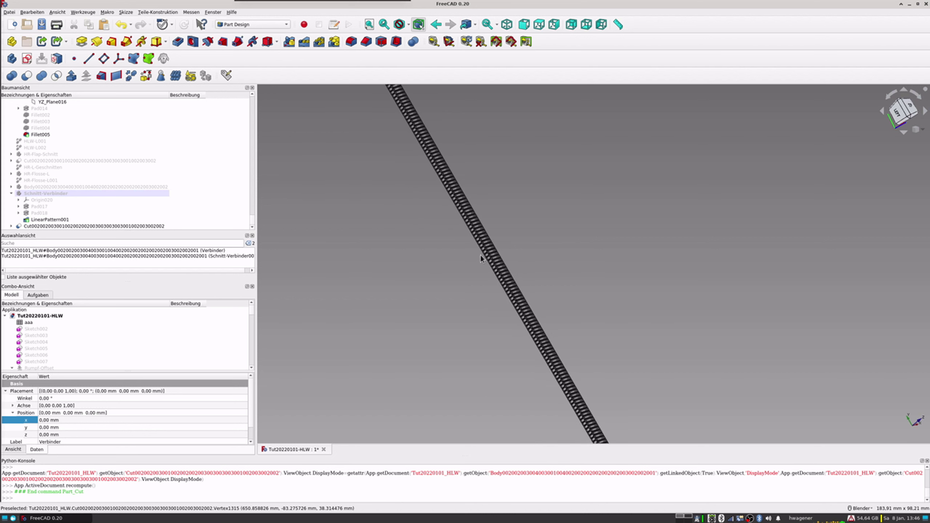
click(41, 226)
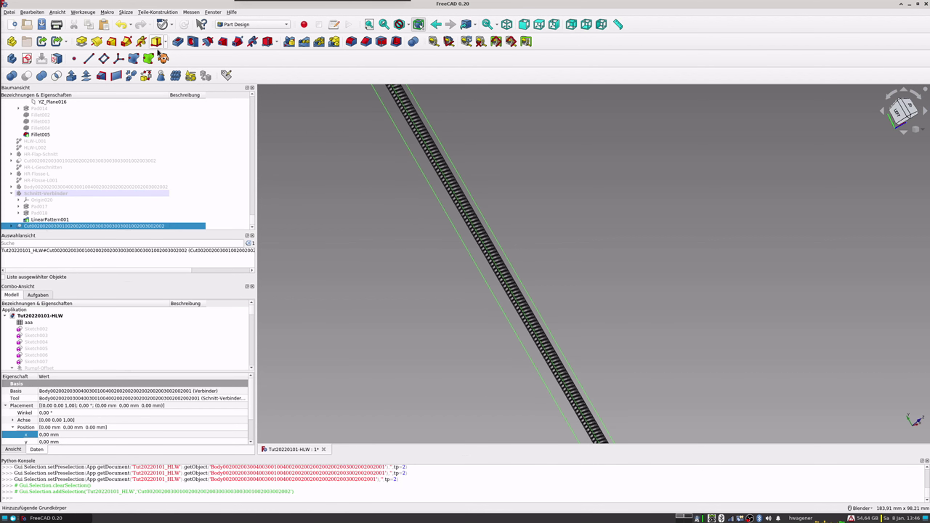
click(131, 76)
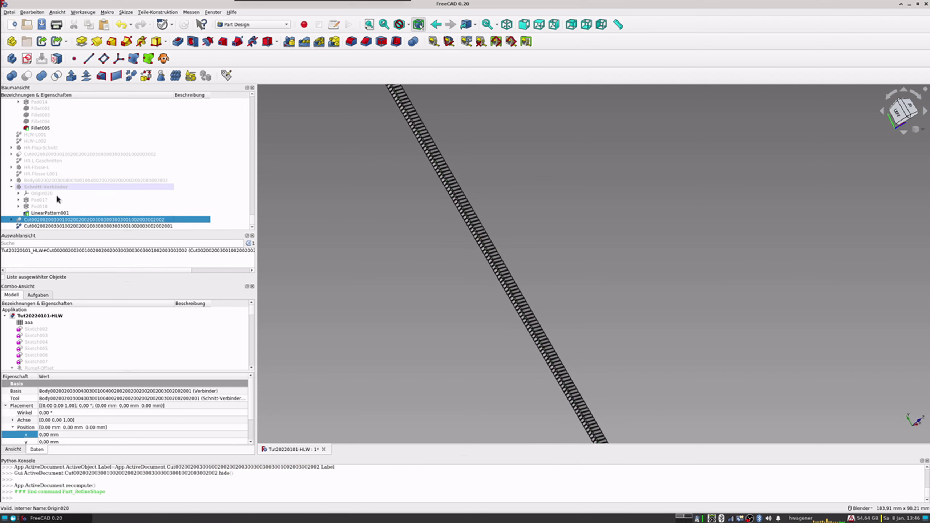
Select the refined Cut object and adjust the view of the slotted connector.
click(48, 226)
scroll(489, 211, up, 4)
scroll(436, 235, up, 3)
scroll(437, 240, down, 2)
scroll(454, 223, down, 2)
scroll(425, 228, down, 2)
scroll(415, 228, down, 2)
middle_drag(443, 218, 434, 226)
scroll(435, 219, up, 2)
scroll(436, 219, up, 1)
scroll(437, 212, up, 1)
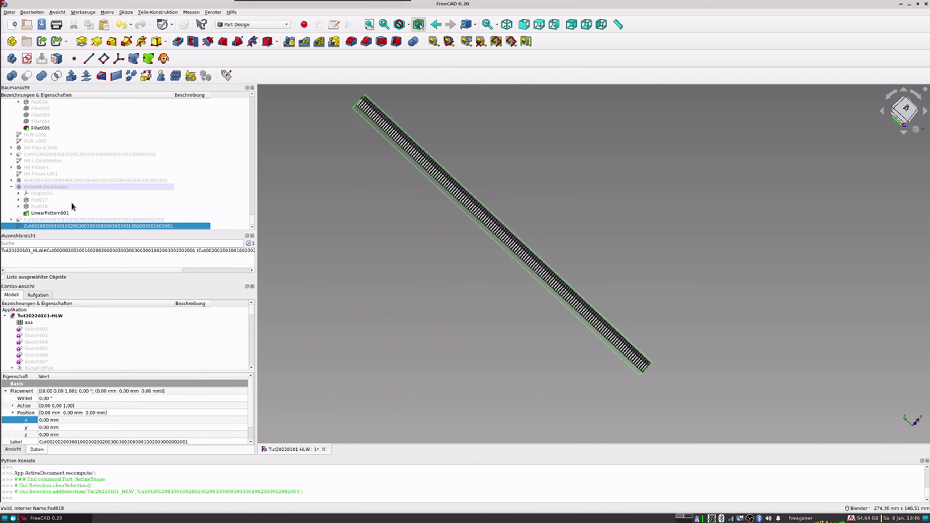
Show HR-Flosse-L001 and HR-L-Geschnitten, then select both with the refined connector.
click(32, 174)
key(space)
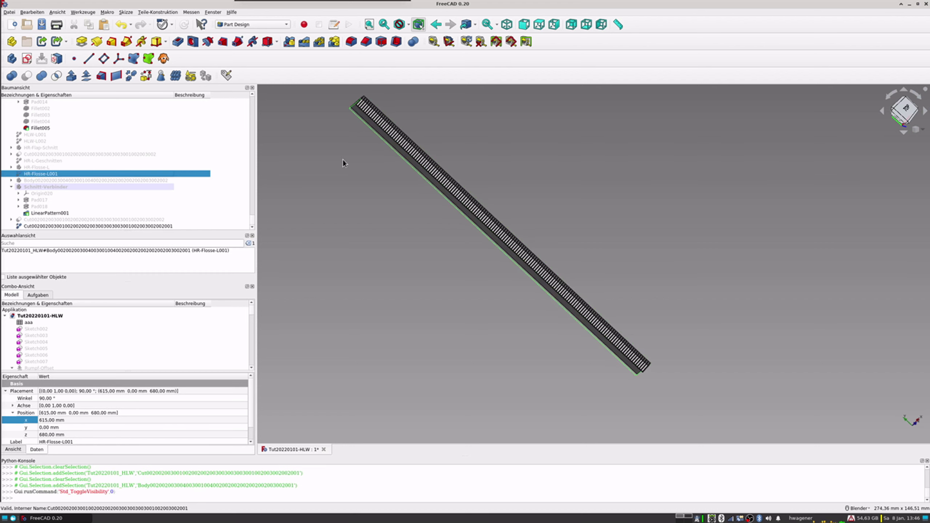
middle_drag(343, 163, 481, 204)
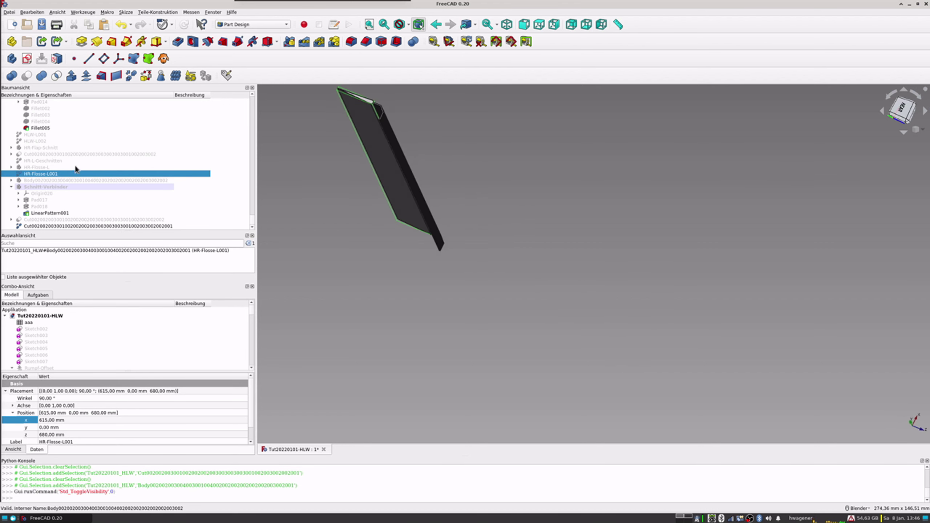
click(41, 160)
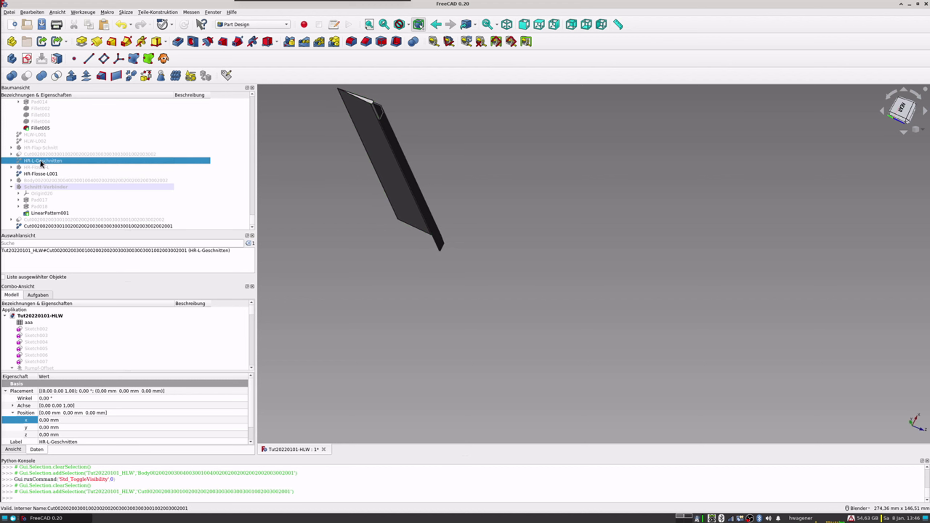
key(space)
mouse_move(327, 170)
middle_down()
mouse_move(442, 114)
mouse_move(476, 183)
mouse_move(520, 194)
mouse_move(481, 275)
mouse_move(408, 237)
middle_up()
scroll(476, 183, down, 5)
scroll(473, 253, up, 5)
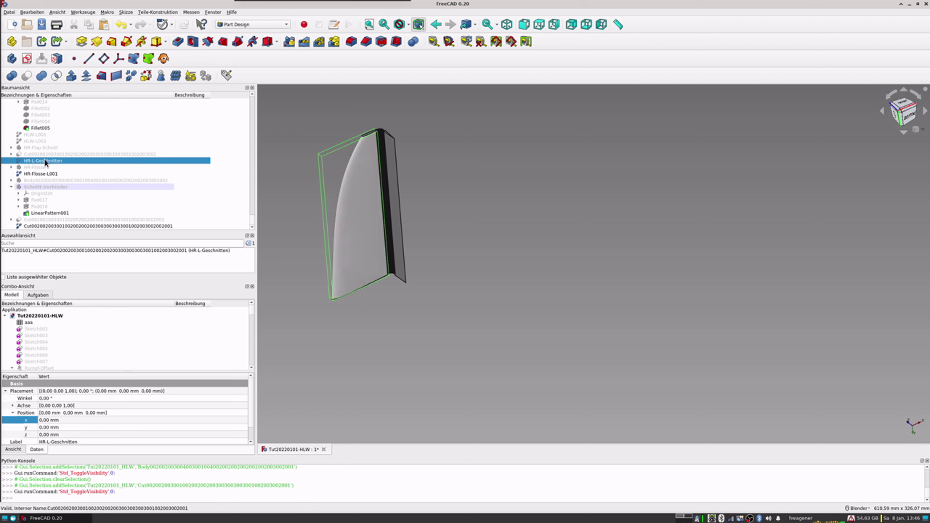
ctrl+click(37, 172)
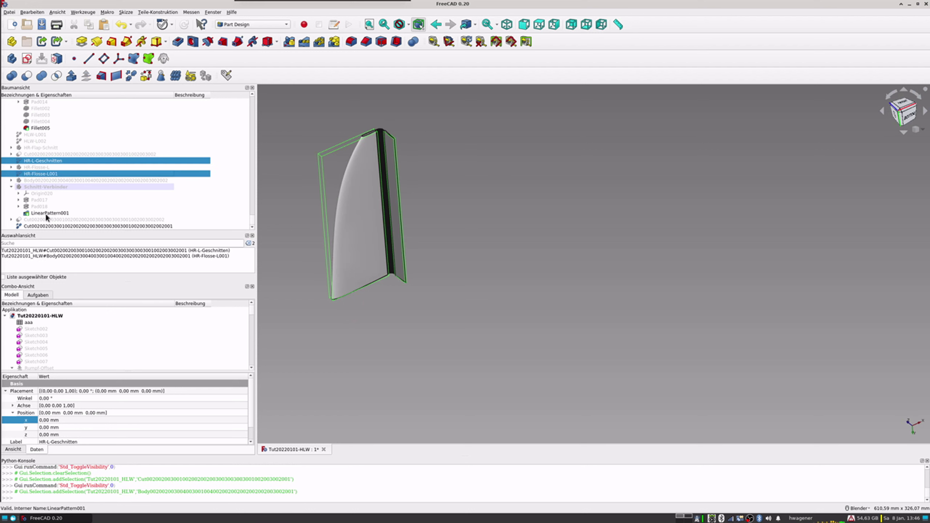
ctrl+click(42, 226)
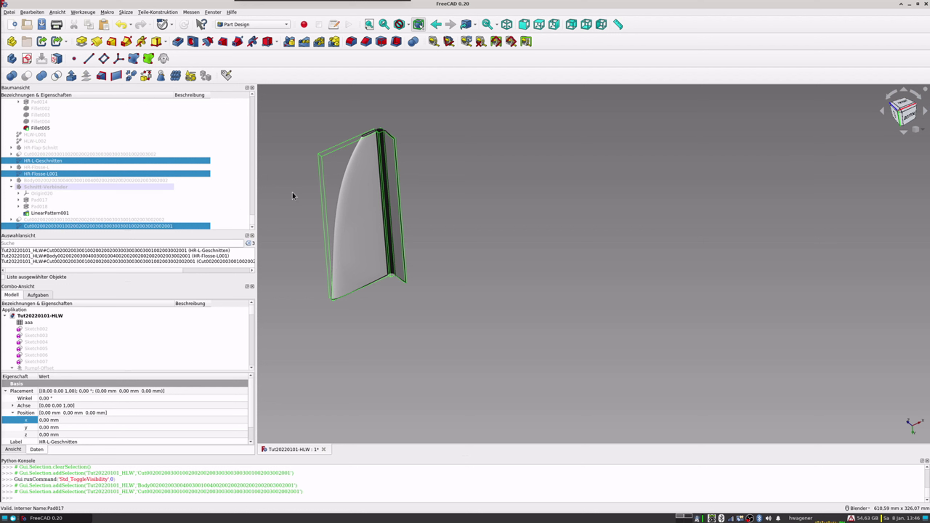
Export the selected parts as HR-L-20220108.stl, then launch Ultimaker Cura.
key(ctrl+e)
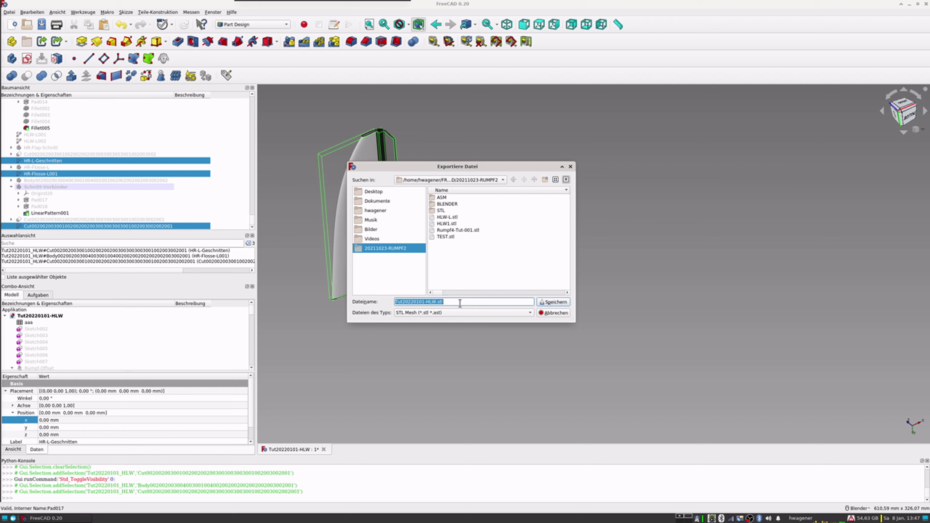
text(HR-)
text(L-)
text(20)
text(220)
text(108)
key(Return)
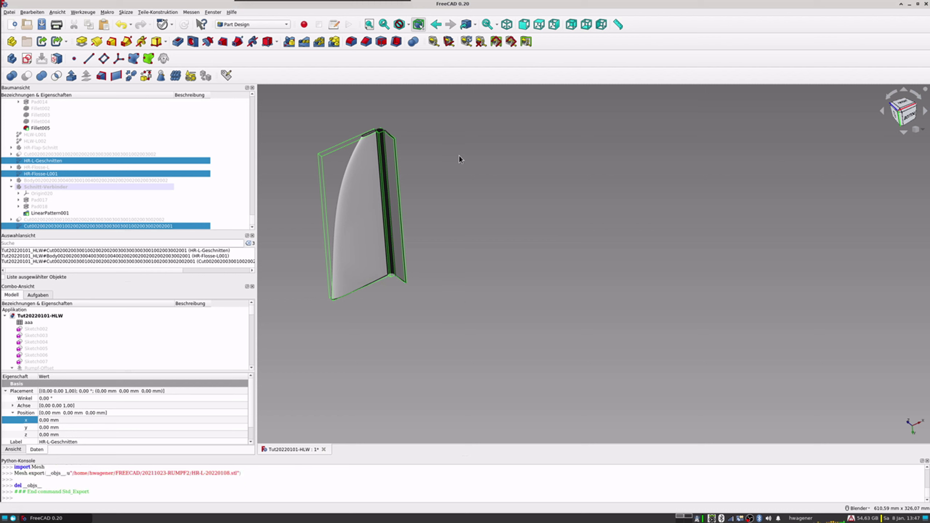
key(ctrl+alt+h)
key(Escape)
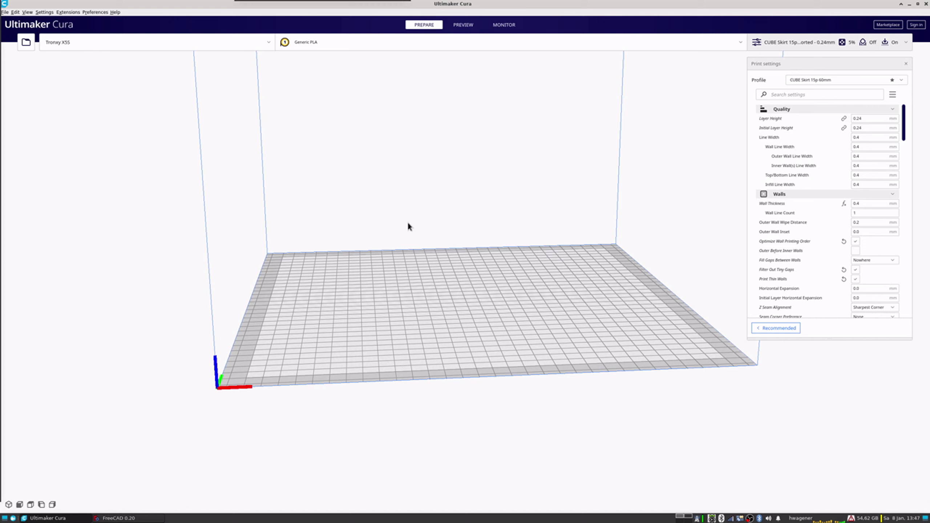
Browse through the FREECAD folder into 20211023-RUMPF2.
key(ctrl+o)
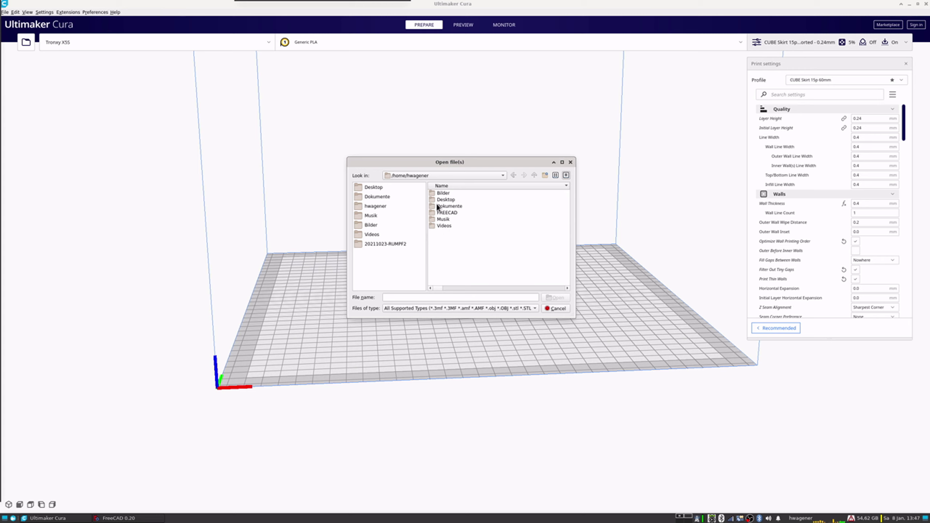
scroll(467, 258, down, 5)
scroll(467, 258, down, 4)
scroll(468, 258, down, 4)
scroll(467, 256, up, 3)
scroll(461, 250, down, 3)
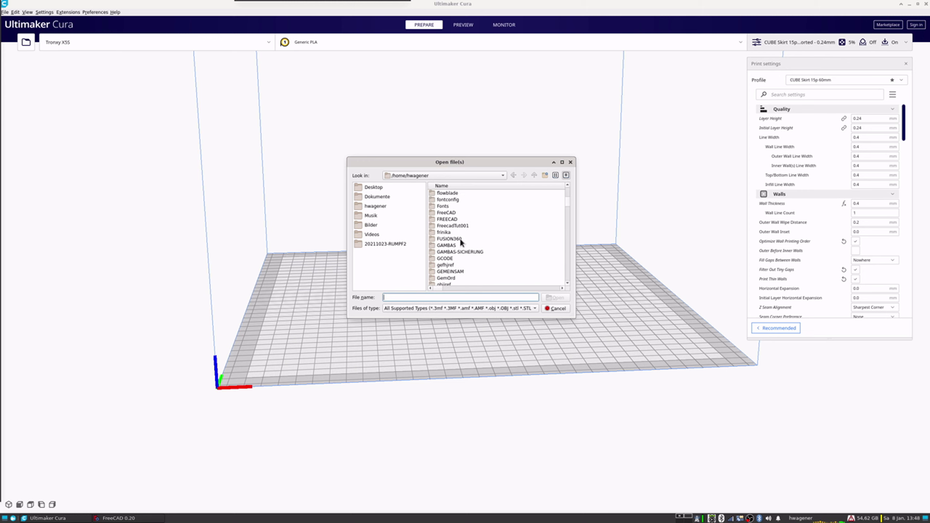
double_click(447, 219)
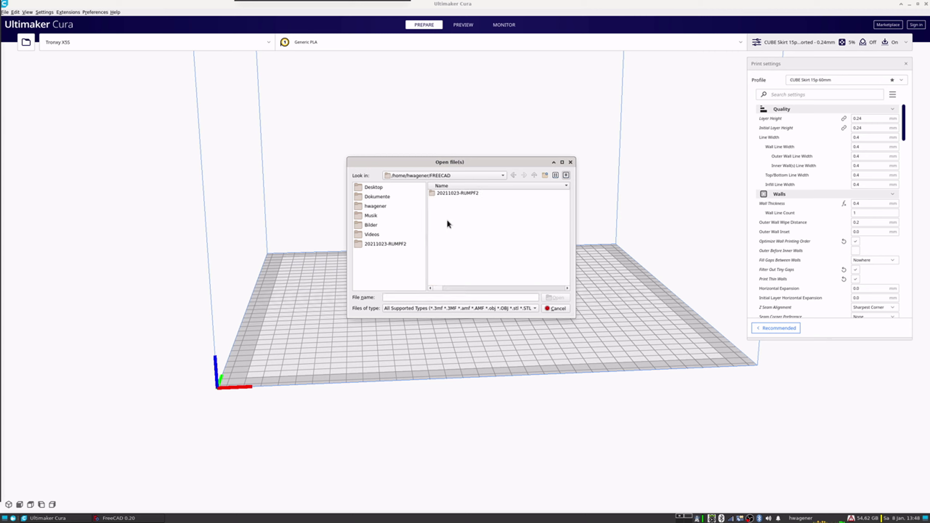
scroll(487, 234, down, 3)
scroll(482, 233, down, 3)
scroll(482, 233, down, 2)
scroll(483, 233, down, 2)
scroll(482, 233, down, 2)
scroll(482, 234, down, 2)
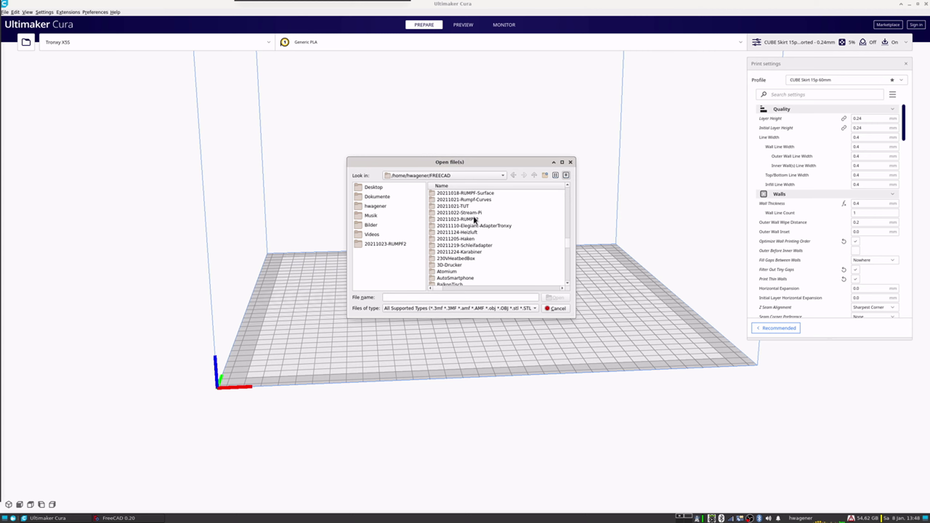
double_click(473, 218)
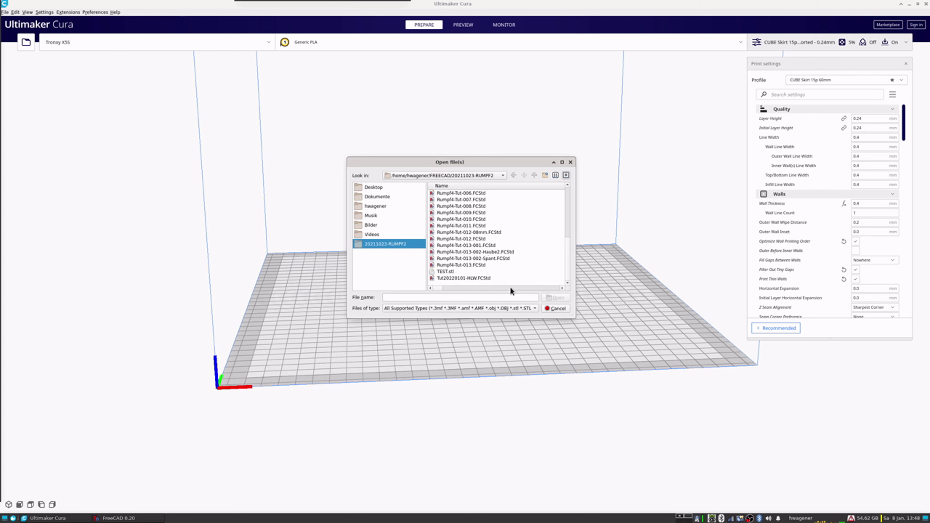
Filter to STL files and load HR-L-20220108.stl.
click(522, 308)
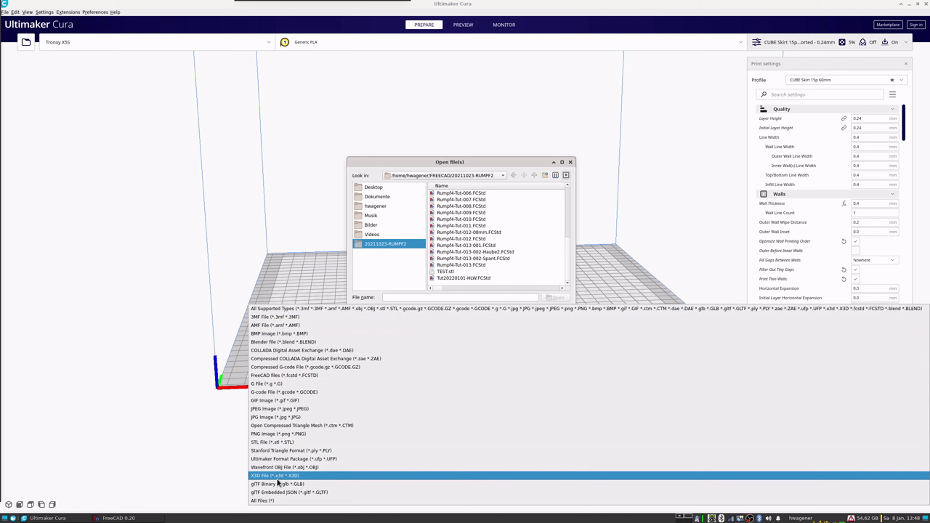
click(276, 442)
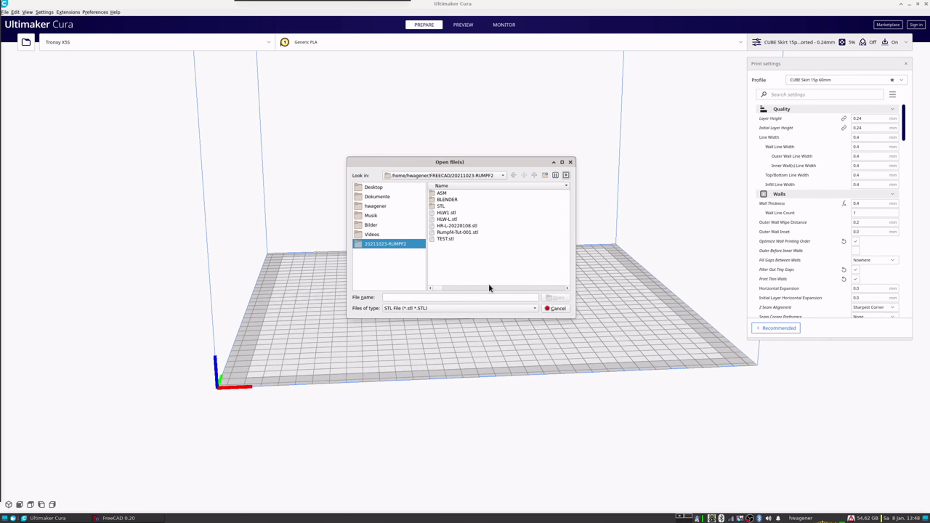
click(451, 226)
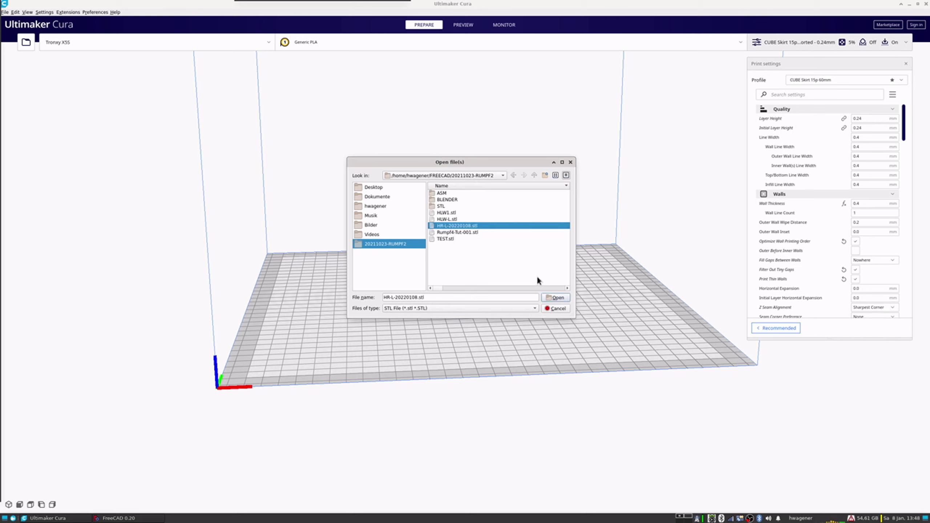
click(555, 298)
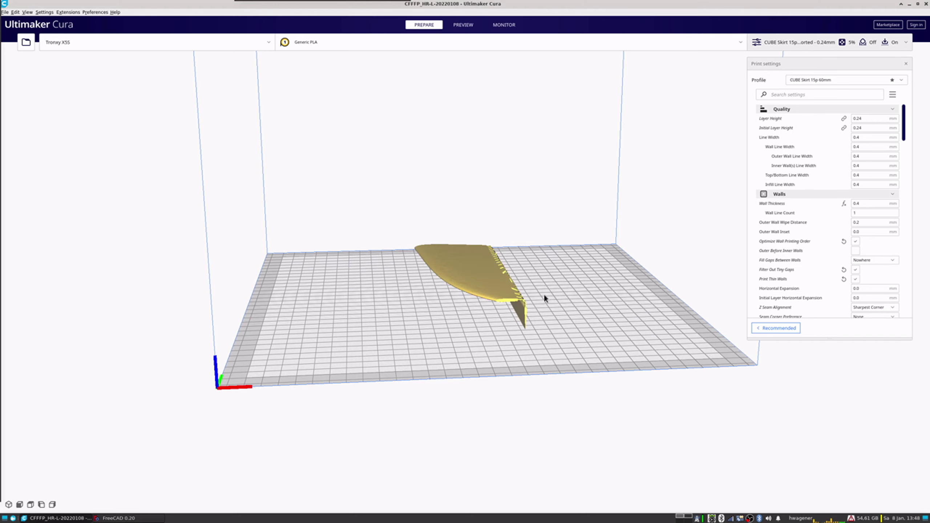
Rotate the loaded fin model to stand upright.
click(480, 292)
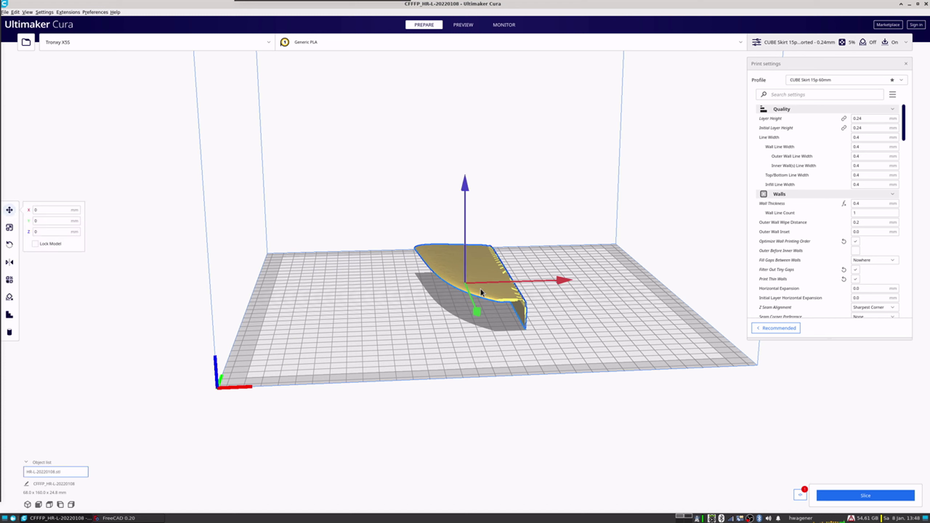
click(10, 245)
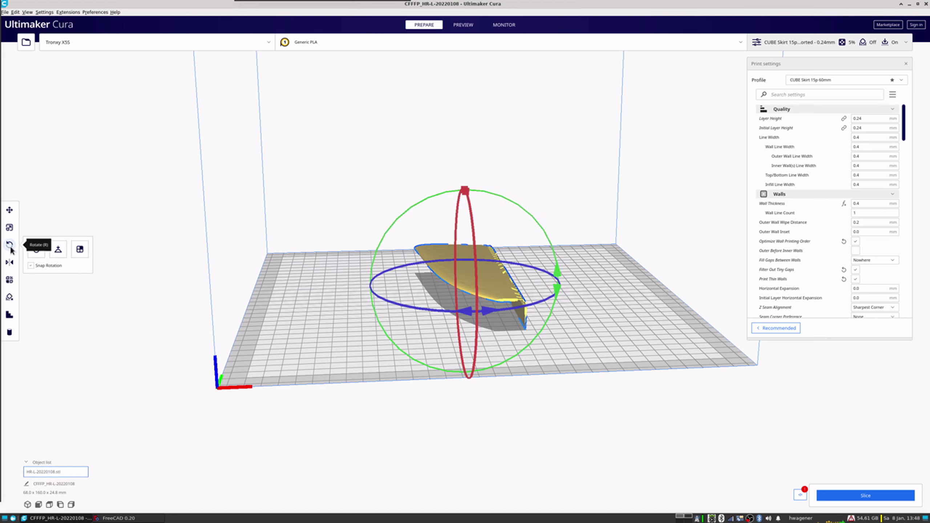
mouse_move(431, 324)
right_down()
mouse_move(664, 307)
mouse_move(683, 316)
right_up()
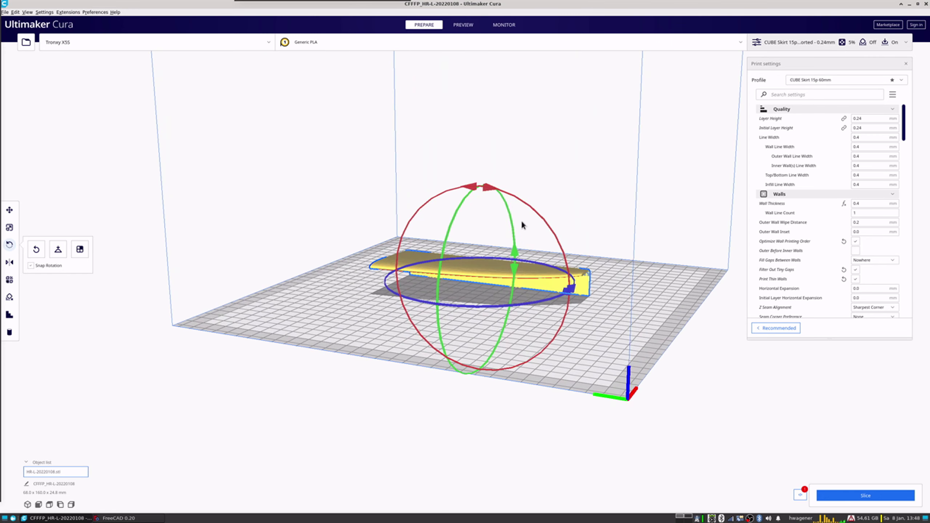
mouse_move(473, 188)
mouse_down()
mouse_move(409, 188)
mouse_move(351, 260)
mouse_move(369, 320)
mouse_up()
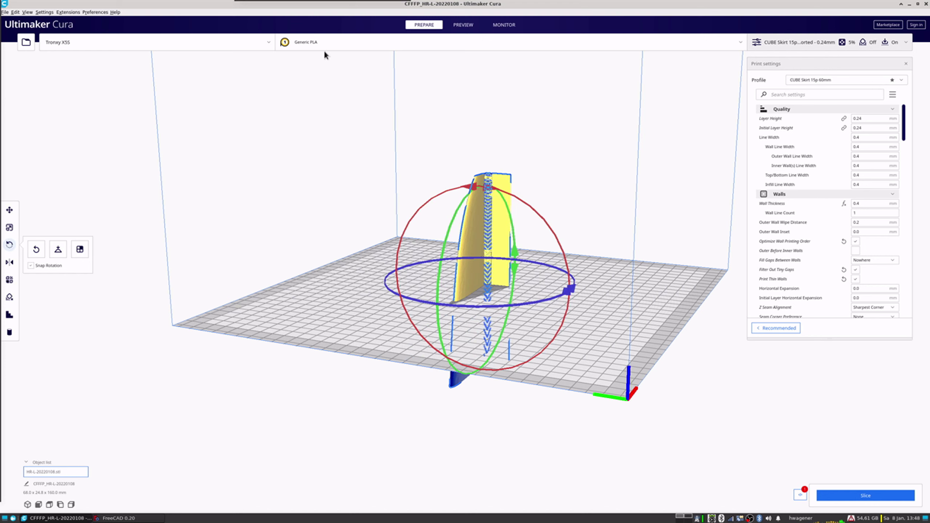
Enable 'Automatically drop models to the build plate' in Cura's General preferences.
click(96, 12)
click(104, 20)
click(353, 171)
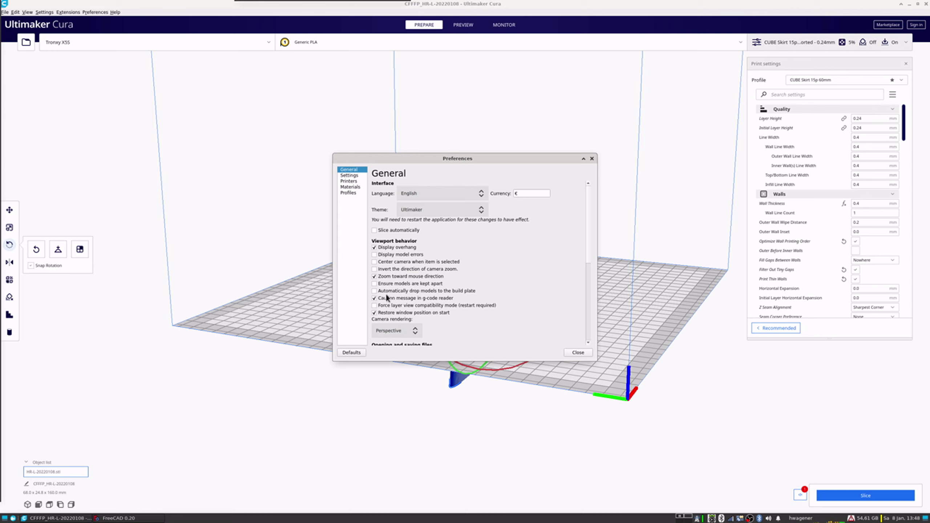
mouse_move(407, 291)
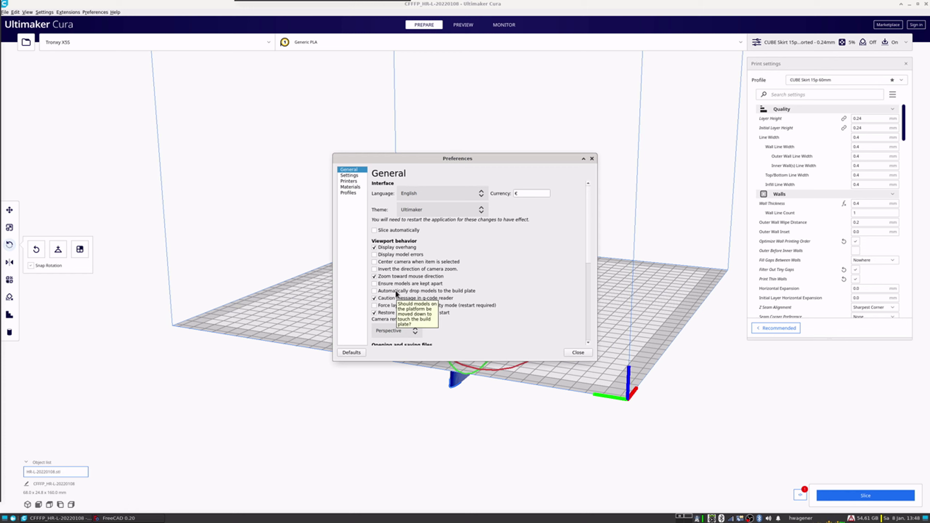
click(376, 290)
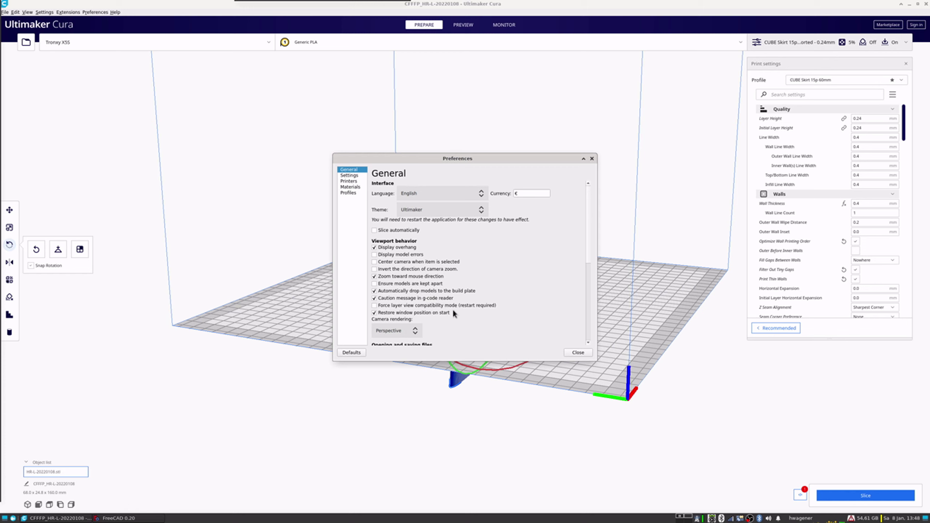
click(580, 352)
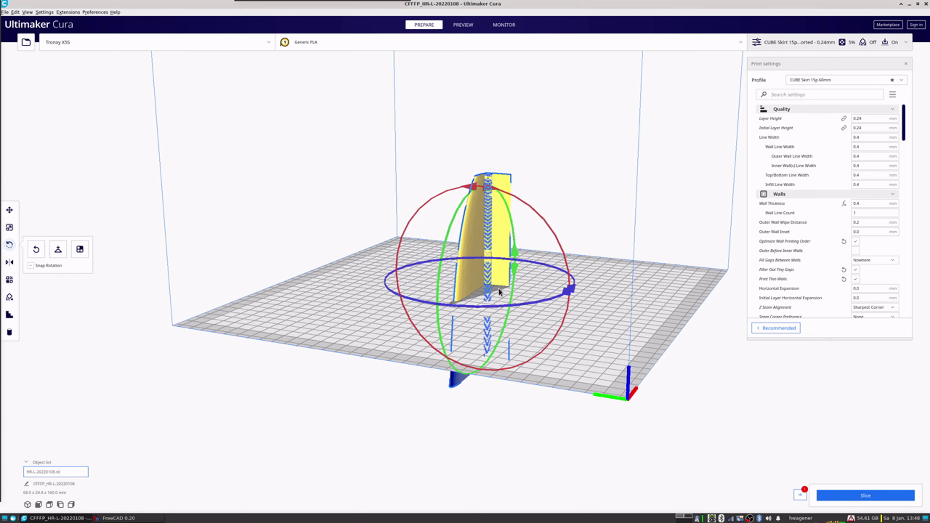
Move the fin across the plate, then delete it.
click(10, 210)
mouse_move(506, 224)
mouse_down()
mouse_move(488, 224)
mouse_move(482, 261)
mouse_up()
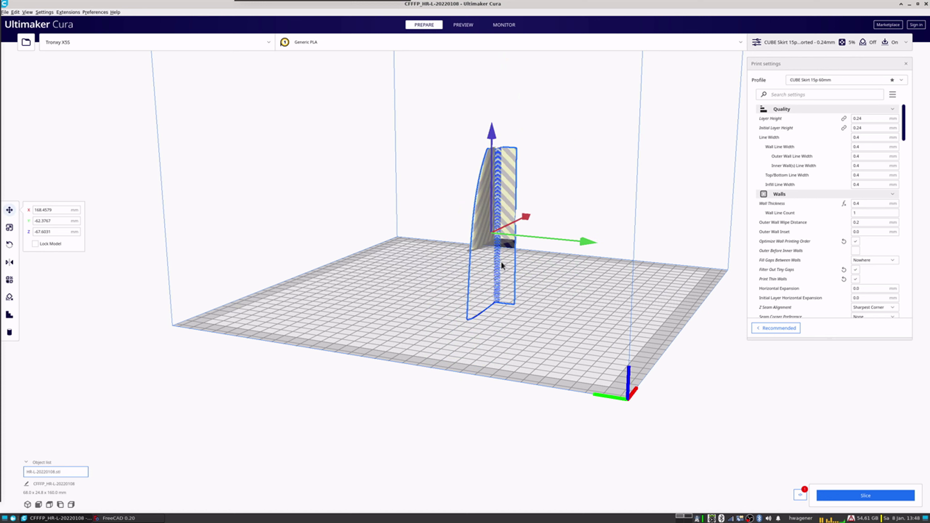
key(Delete)
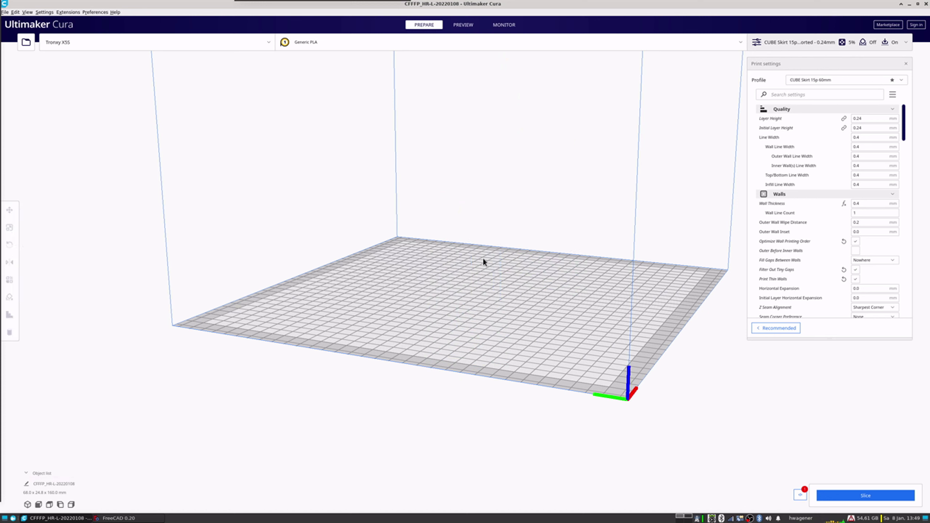
Reload HR-L-20220108.stl and rotate it -90° so the 160 mm fin stands upright.
key(ctrl+o)
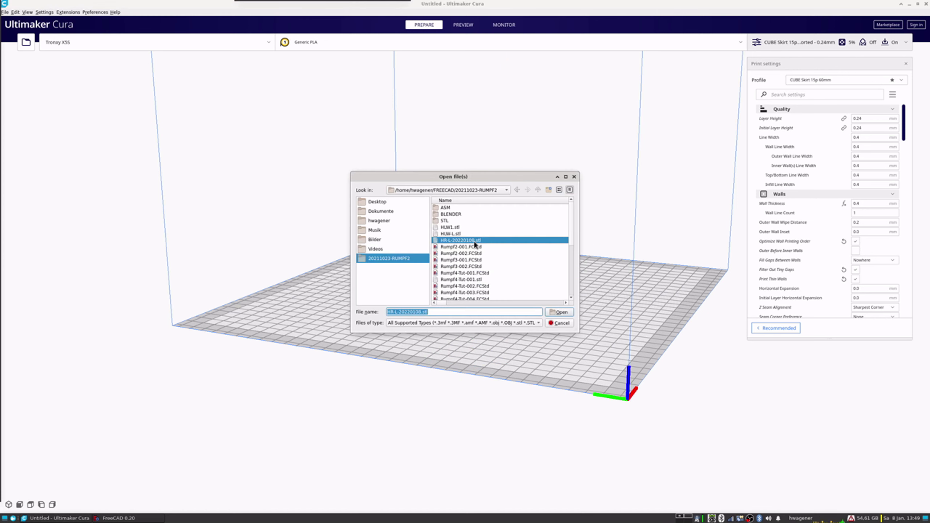
double_click(474, 242)
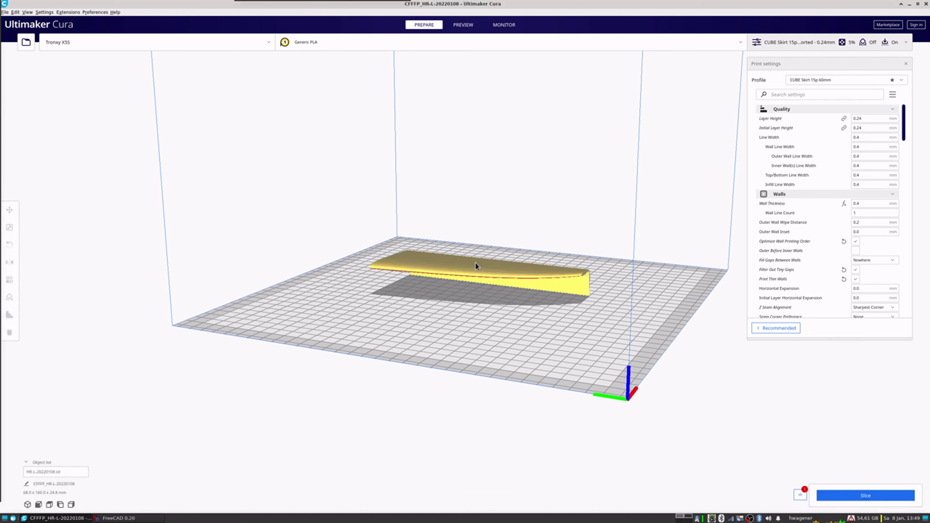
click(427, 263)
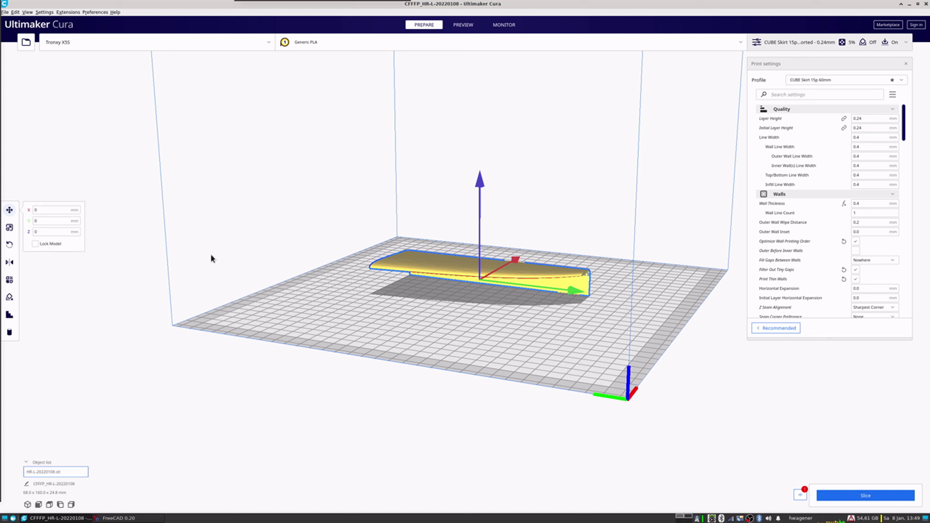
click(10, 246)
mouse_move(506, 201)
mouse_down()
mouse_move(357, 182)
mouse_move(306, 248)
mouse_move(299, 294)
mouse_up()
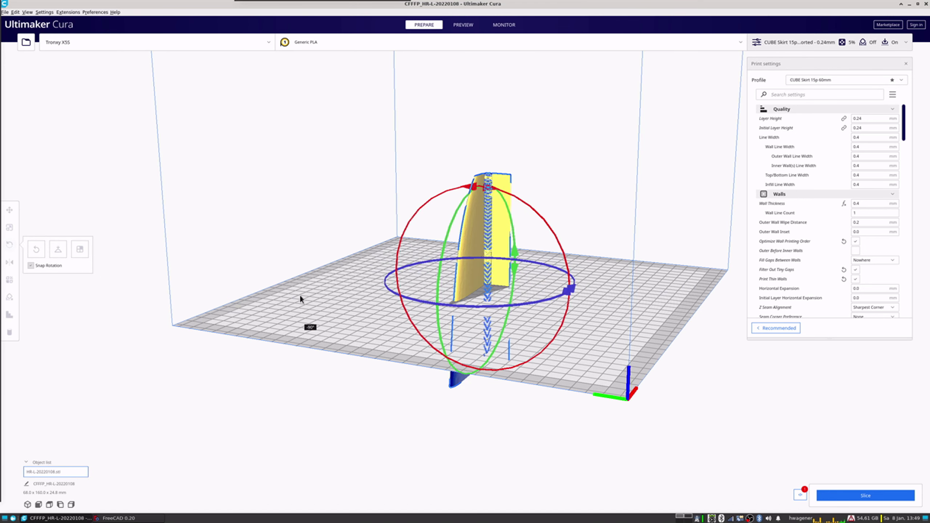
mouse_move(532, 237)
right_down()
mouse_move(520, 299)
mouse_move(492, 309)
mouse_move(312, 271)
mouse_move(162, 185)
mouse_move(244, 252)
mouse_move(647, 397)
right_up()
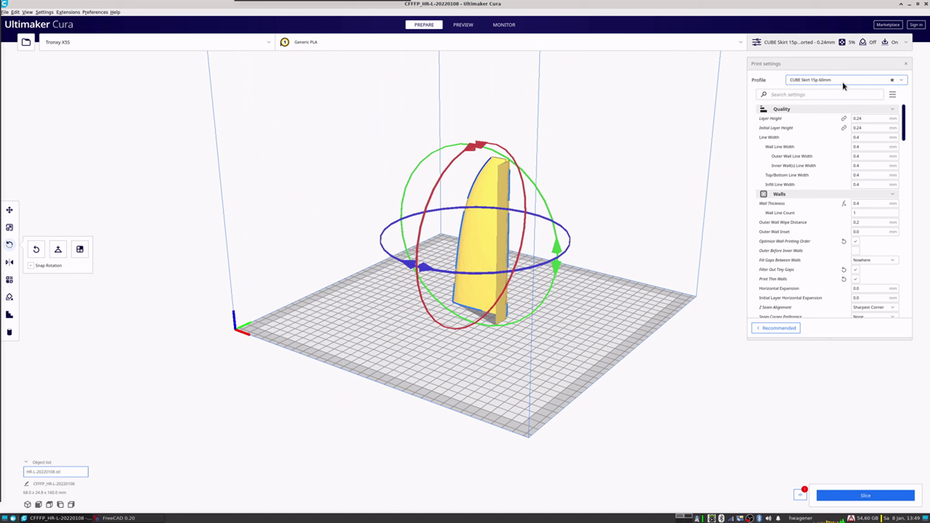
Slice with the CUBE Skirt Smaller profile: 1 hour 18 minutes, 12 g, 4.14 m.
click(903, 81)
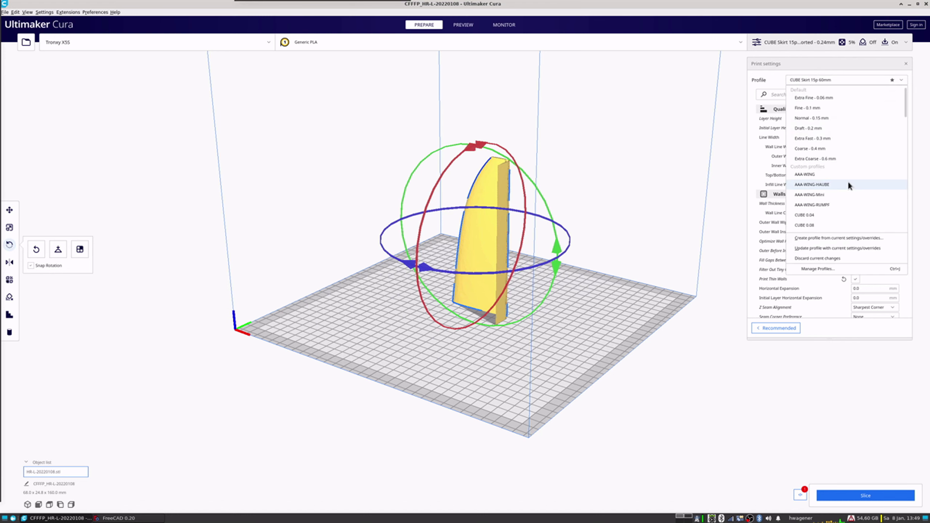
scroll(847, 185, down, 2)
scroll(846, 187, down, 3)
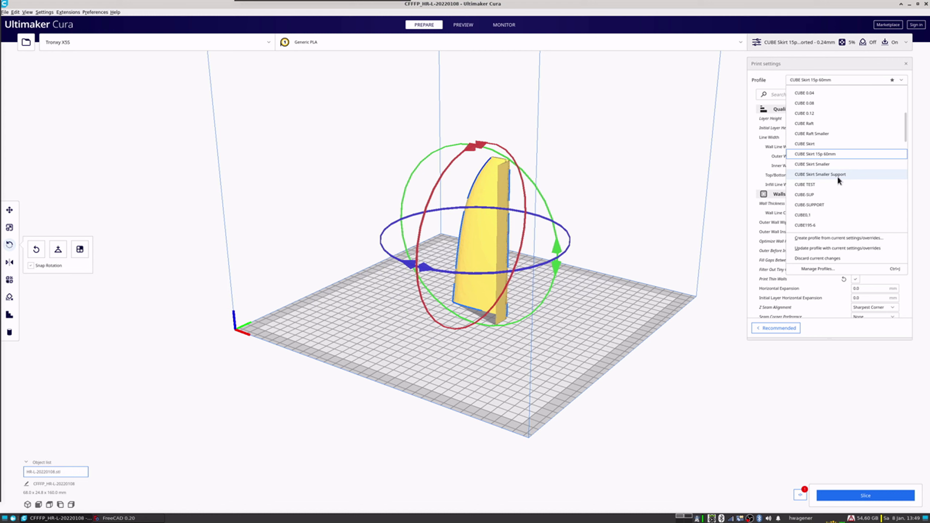
click(817, 165)
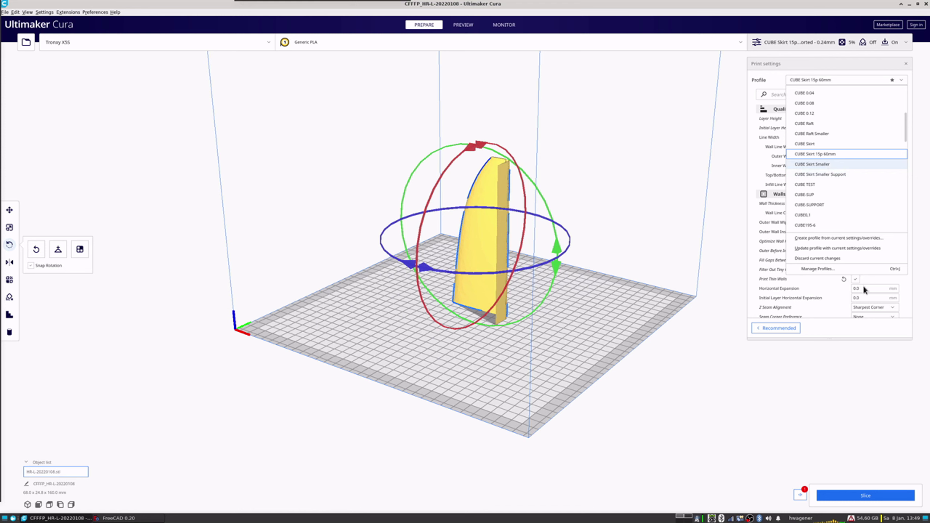
click(868, 497)
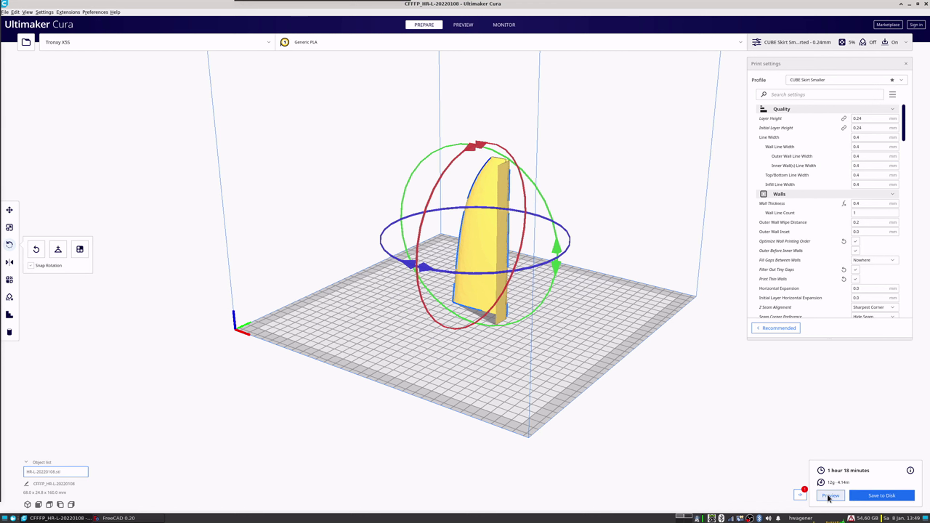
Open the layer Preview and orbit close around the fin's walls and base skirt.
click(829, 495)
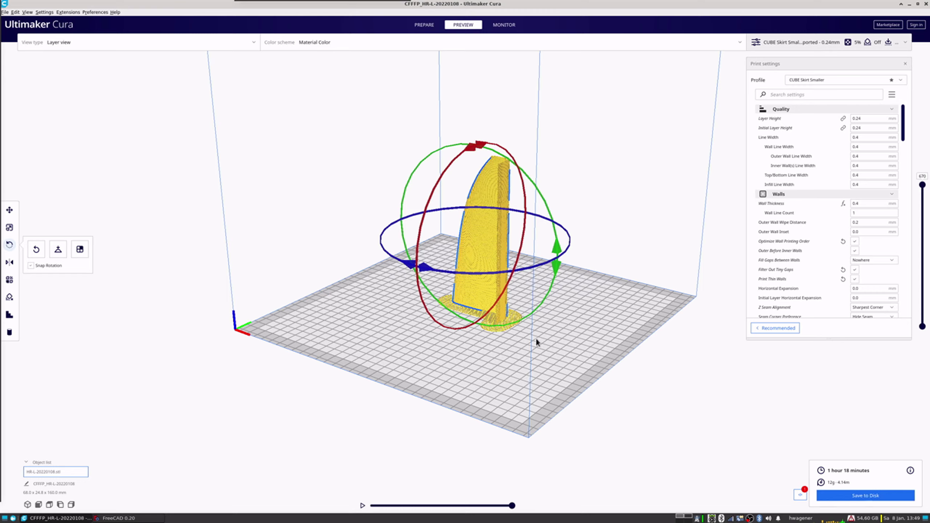
scroll(487, 289, up, 3)
mouse_move(493, 273)
right_down()
mouse_move(581, 324)
mouse_move(525, 284)
mouse_move(310, 295)
mouse_move(292, 317)
right_up()
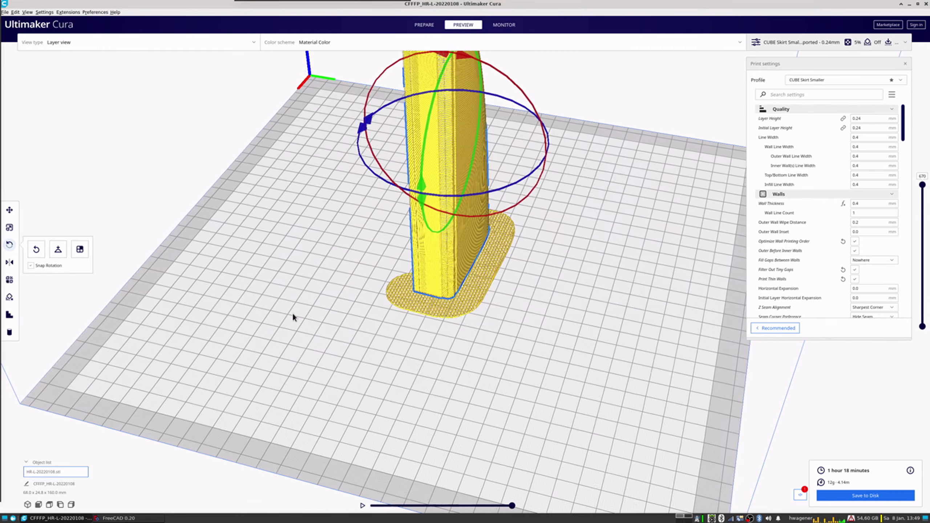
scroll(443, 198, up, 3)
scroll(457, 208, up, 3)
mouse_move(458, 208)
right_down()
mouse_move(473, 149)
mouse_move(448, 143)
mouse_move(430, 158)
mouse_move(429, 186)
mouse_move(450, 265)
mouse_move(450, 247)
right_up()
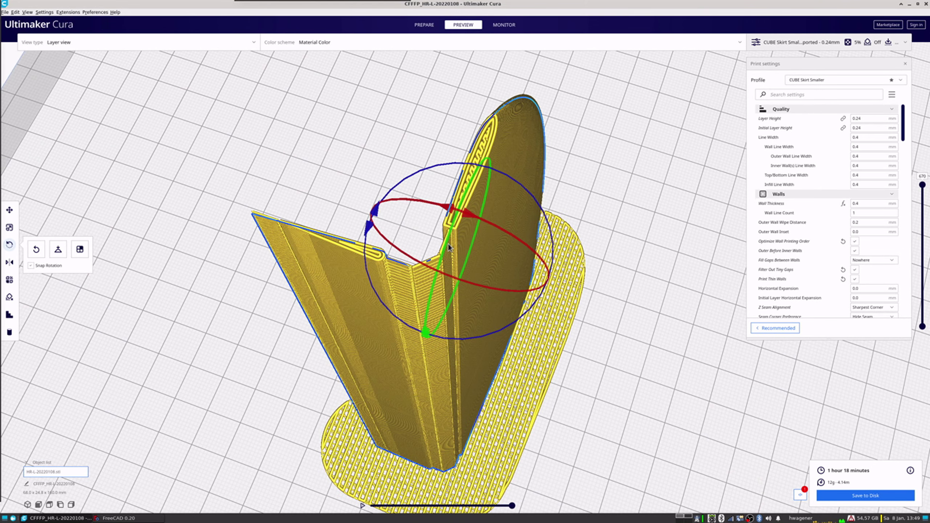
scroll(449, 248, down, 2)
scroll(450, 247, down, 2)
mouse_move(447, 247)
right_down()
mouse_move(631, 215)
mouse_move(702, 214)
right_up()
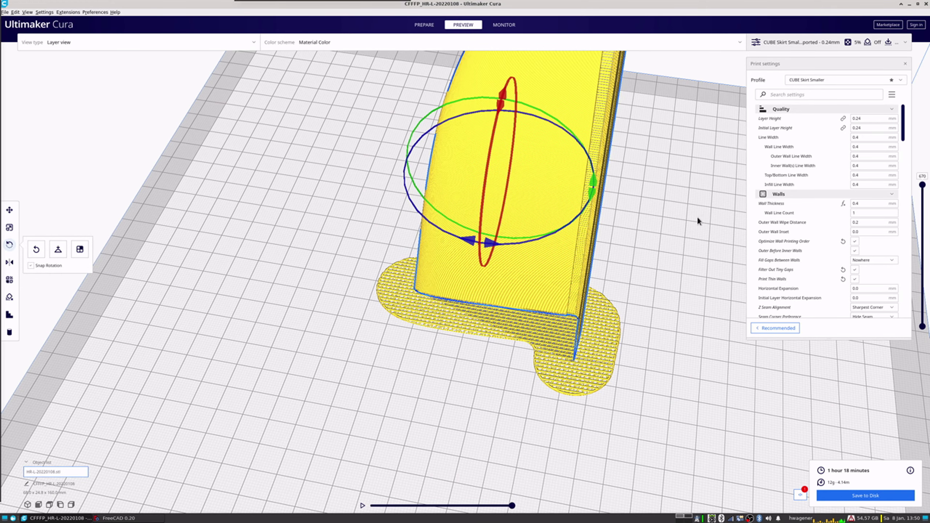